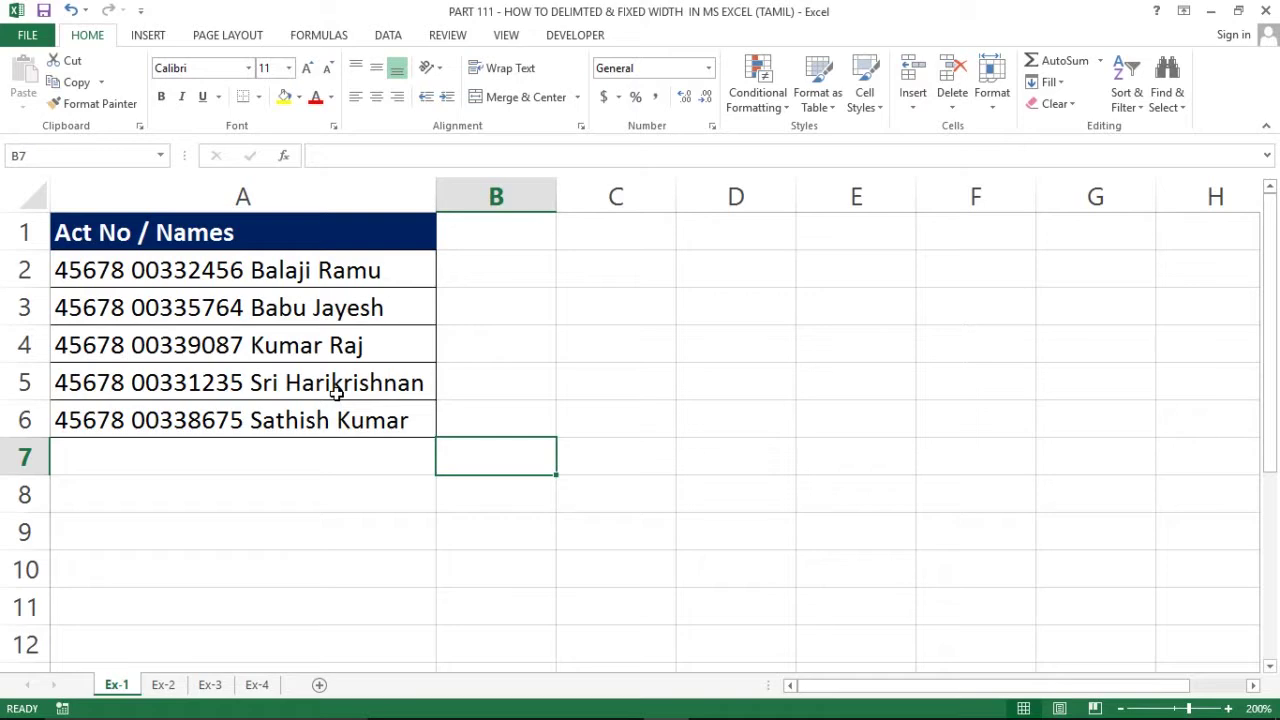
Look over sheets Ex-2 to Ex-4, then return to the Ex-1 account entries.
click(601, 337)
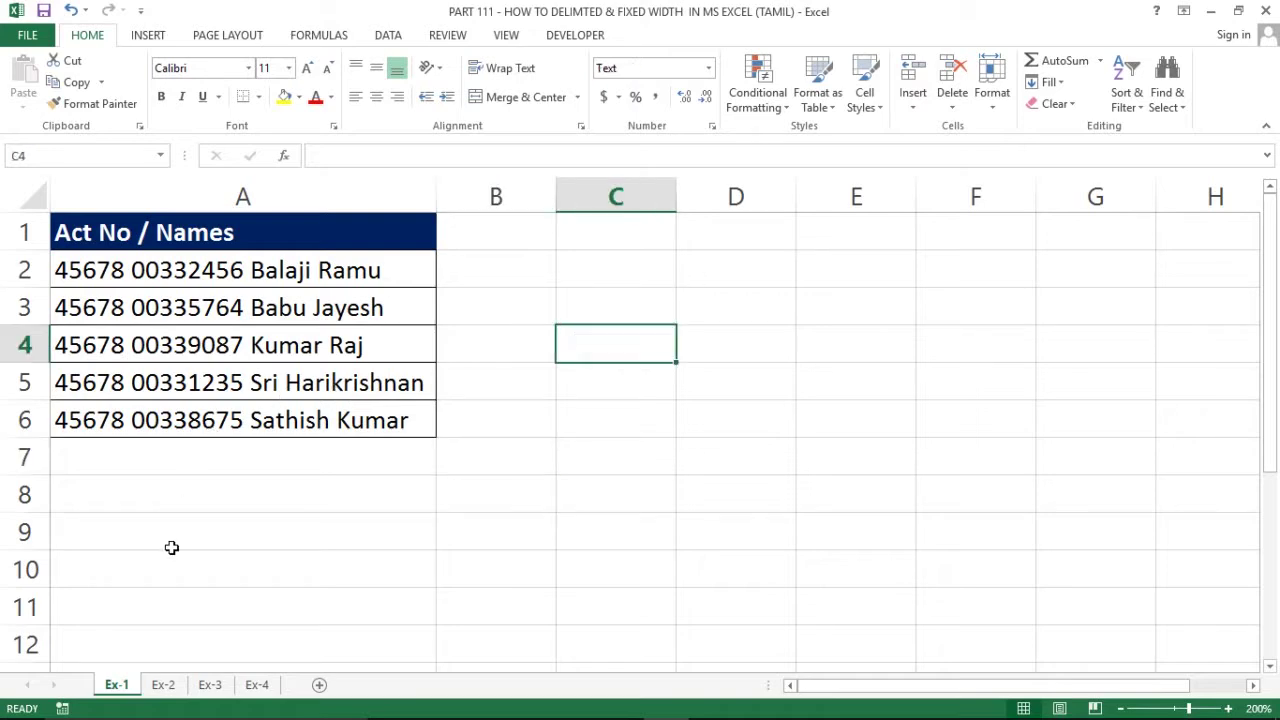
click(163, 685)
click(210, 685)
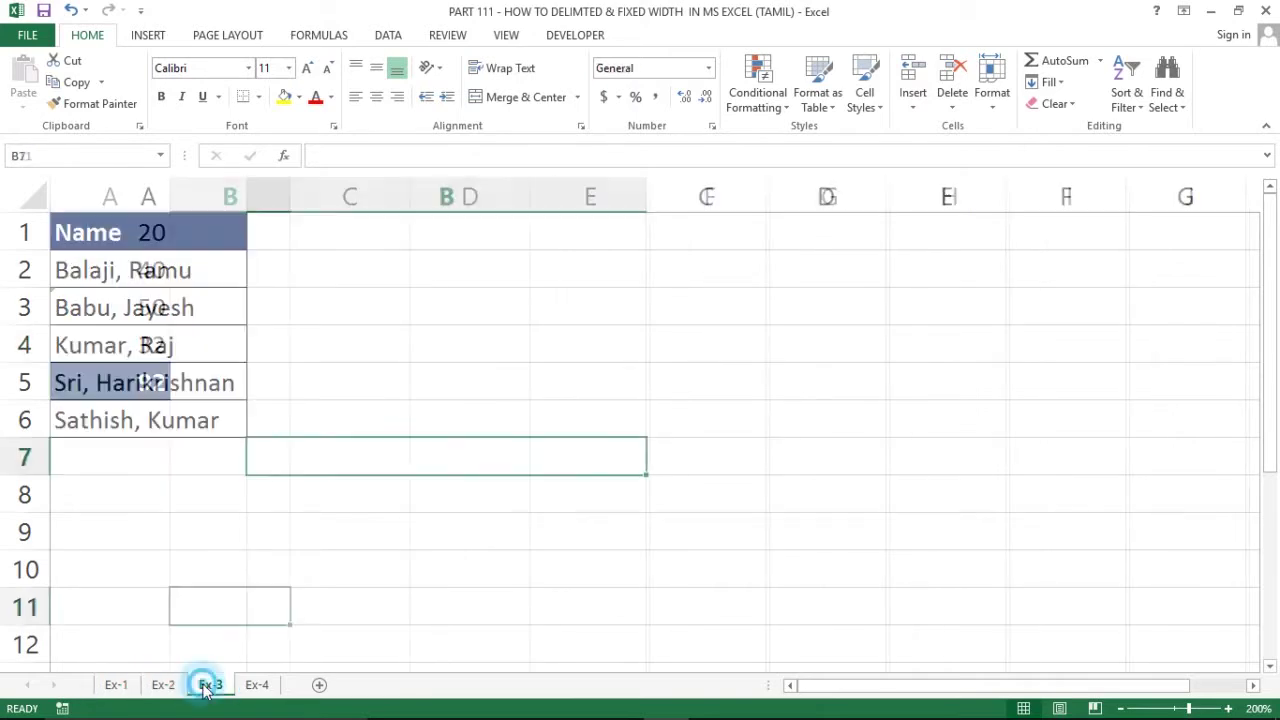
click(258, 686)
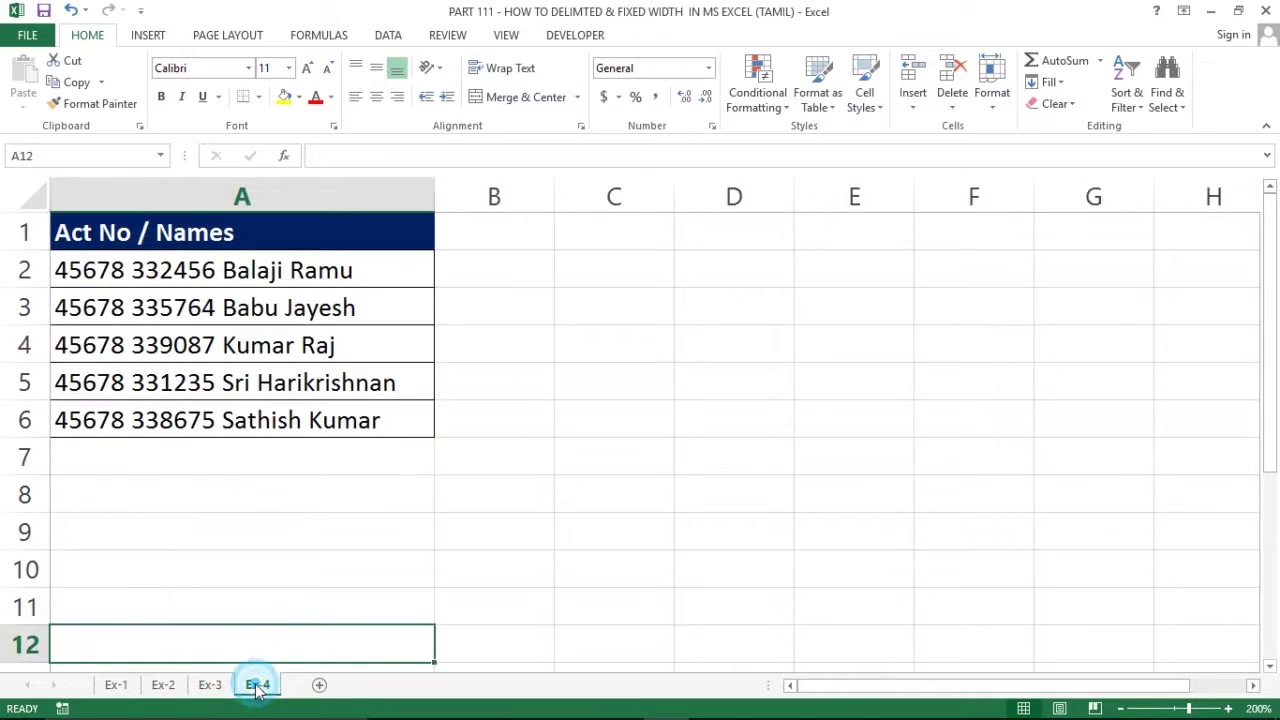
click(114, 686)
click(354, 468)
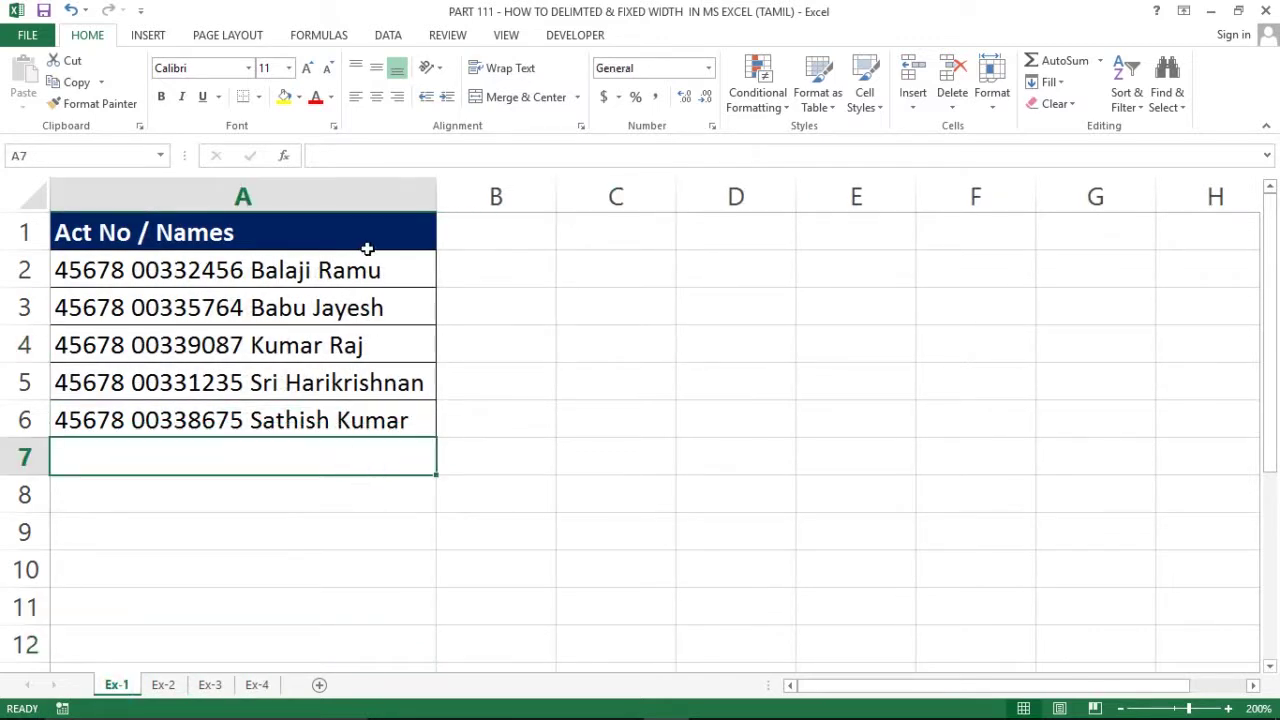
click(306, 257)
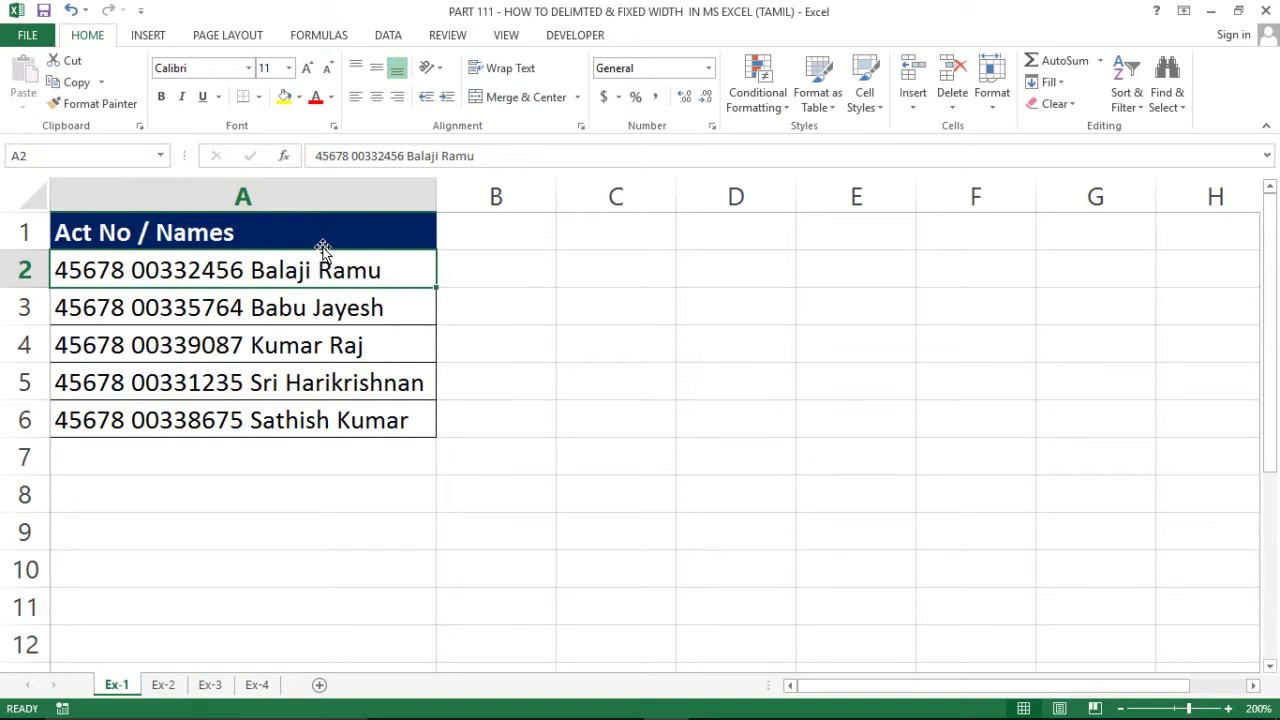
click(609, 262)
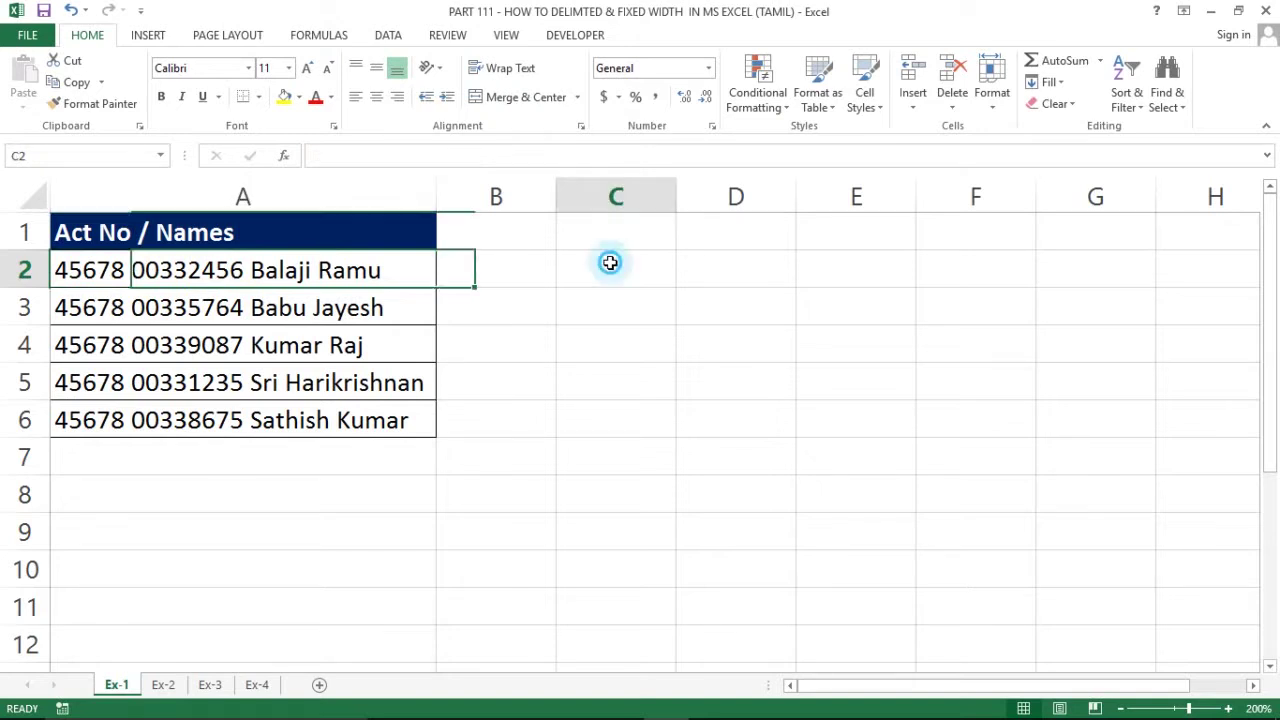
click(305, 240)
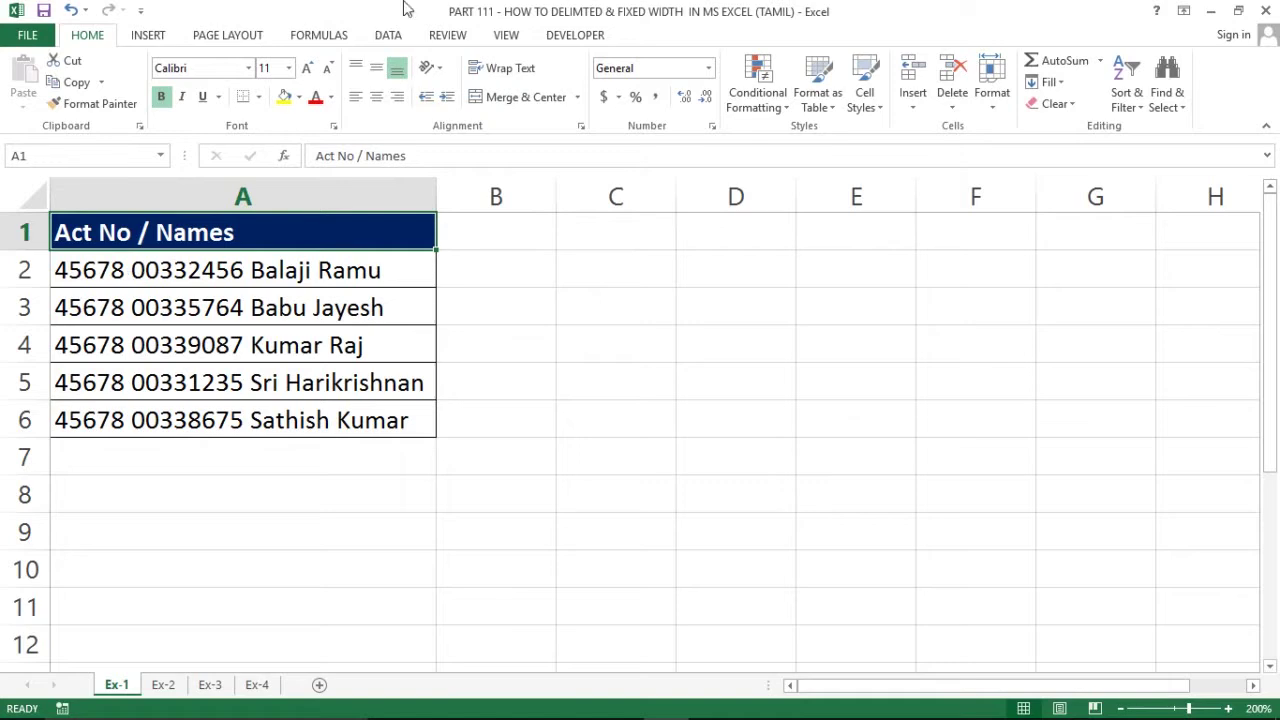
Preview the Text to Columns wizard, compare Delimited and Fixed width, then cancel it.
click(386, 36)
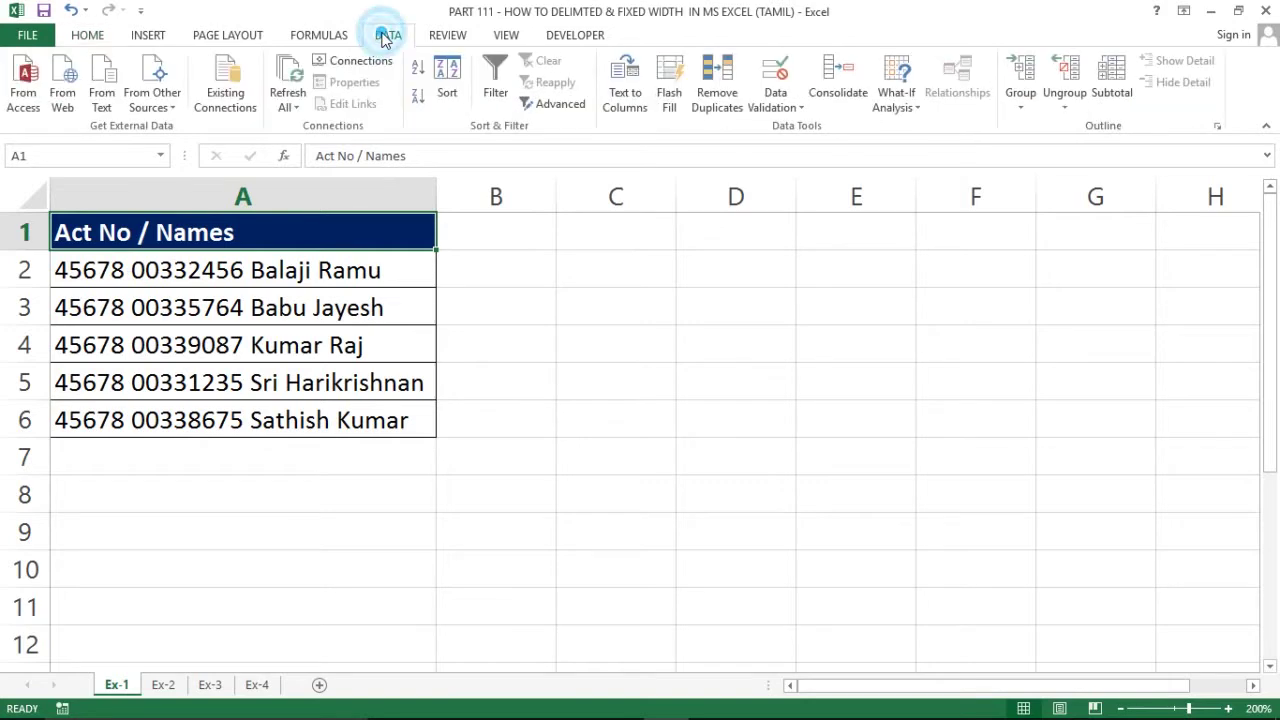
click(630, 96)
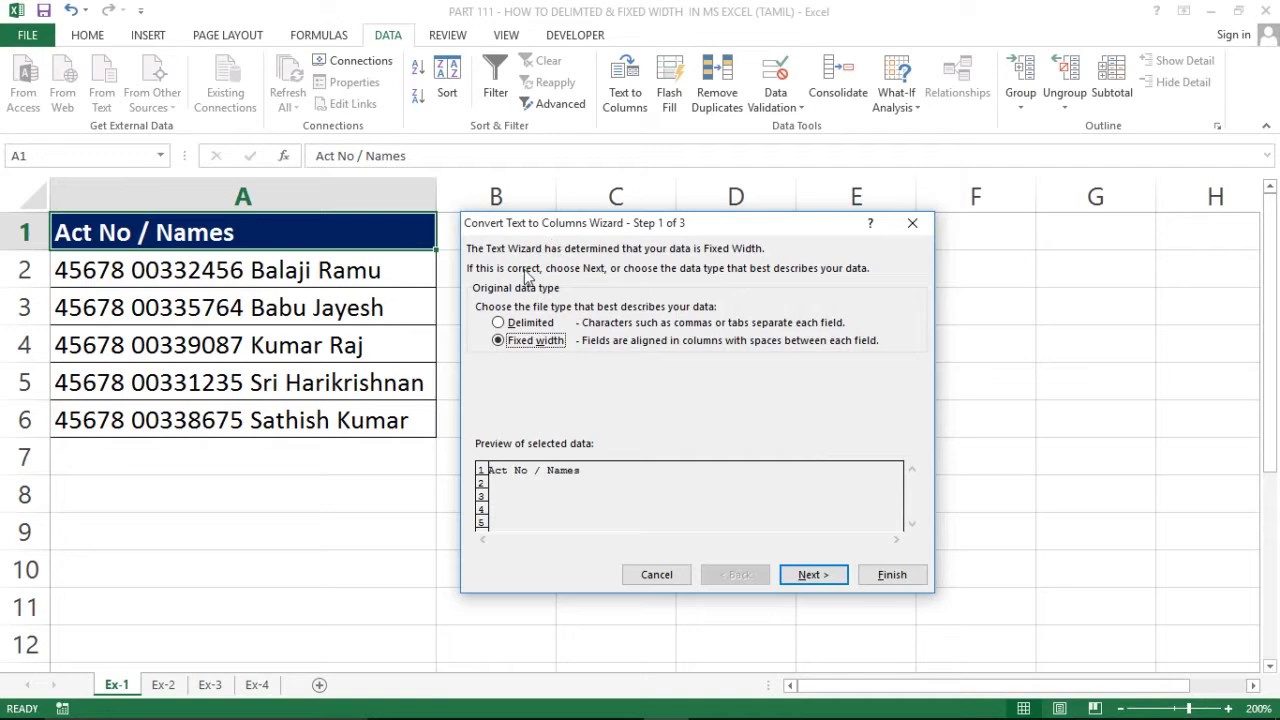
click(520, 323)
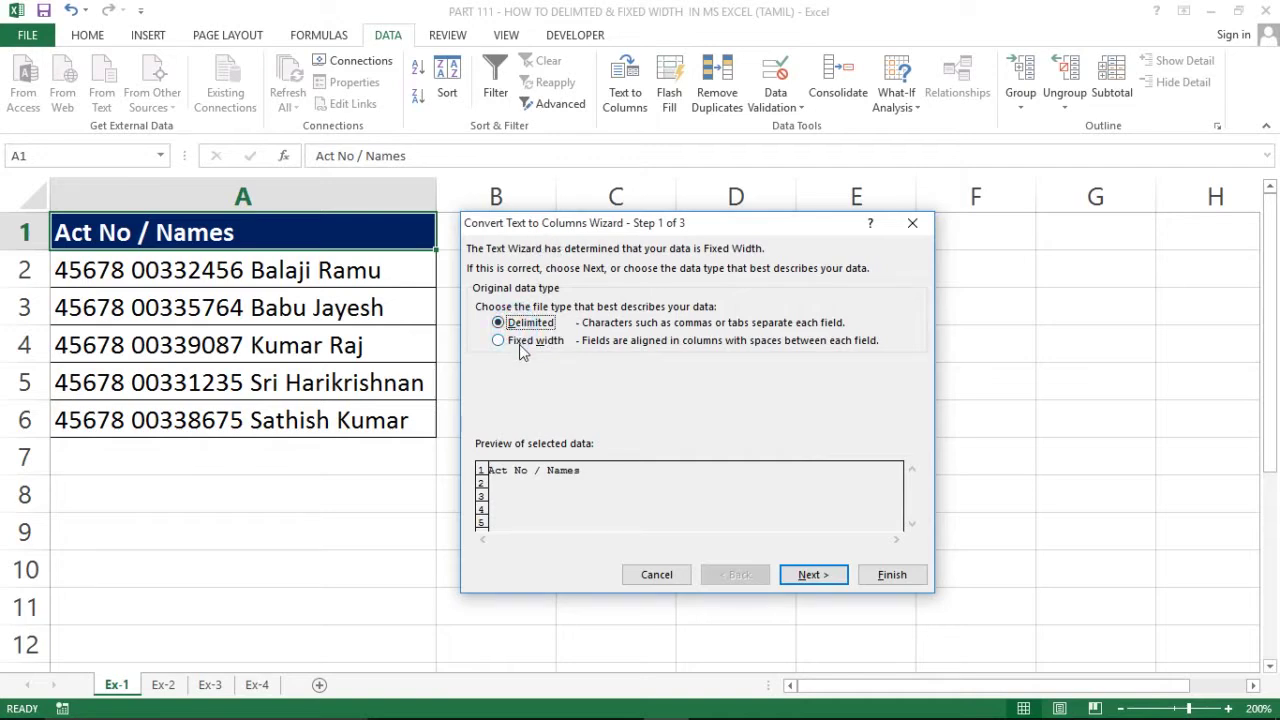
click(518, 341)
click(528, 323)
click(912, 224)
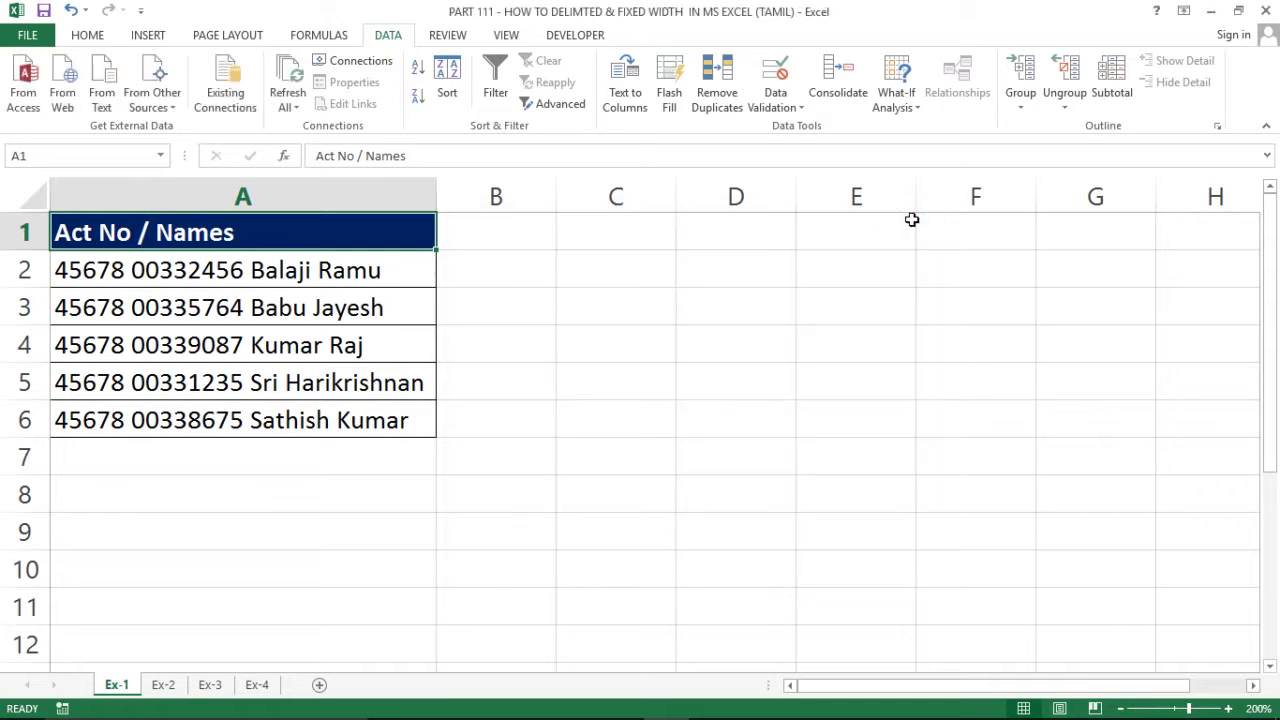
click(182, 357)
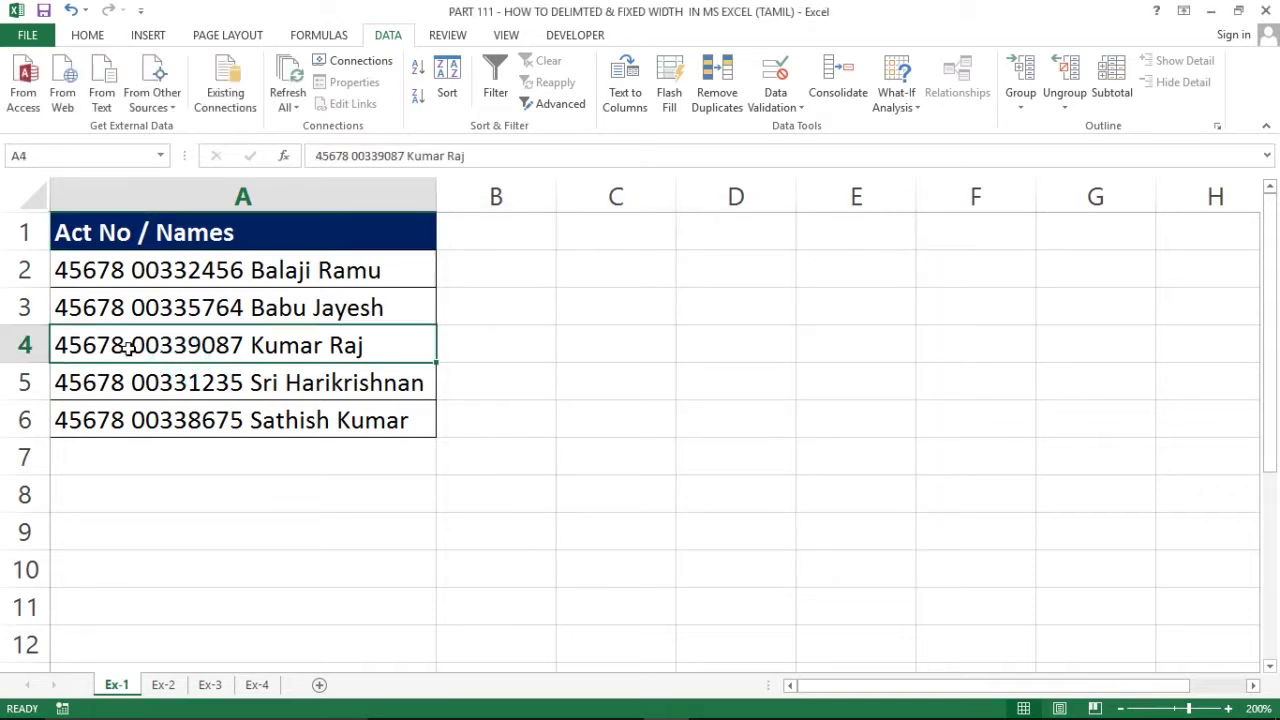
Starting from cell A2, extend the selection down to A6 with Ctrl+Shift+Down.
click(140, 292)
click(132, 270)
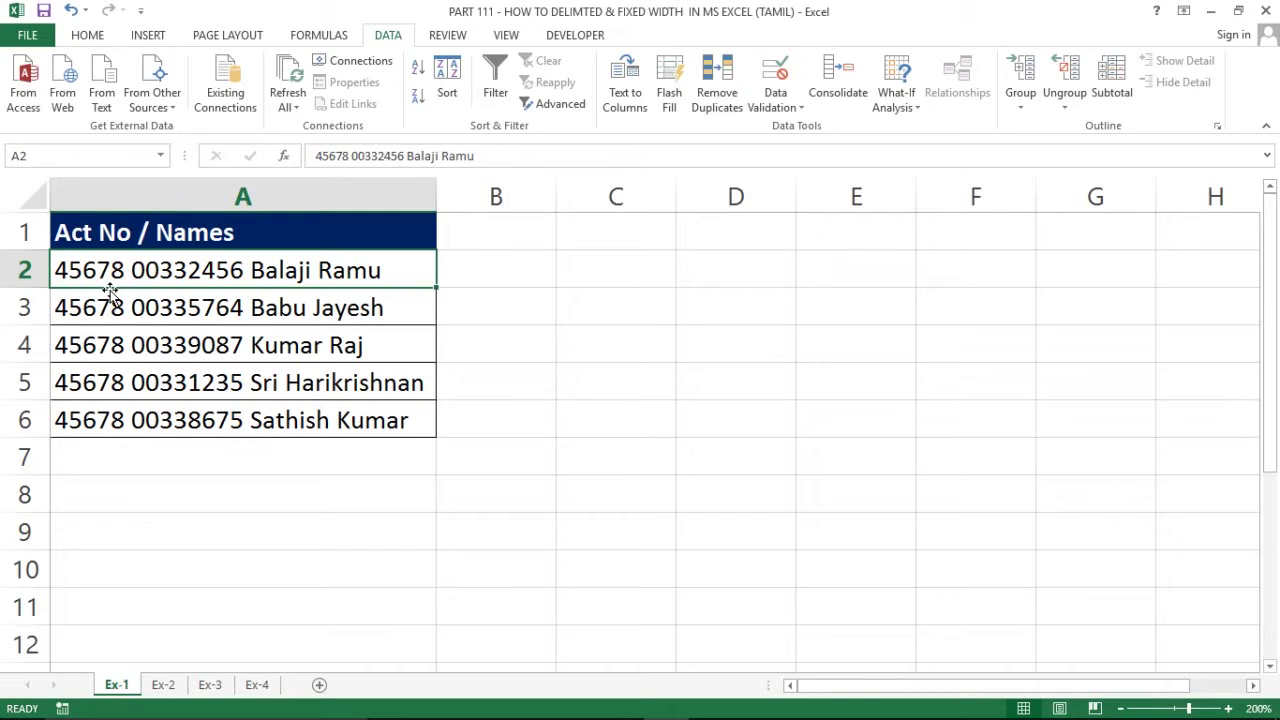
click(175, 305)
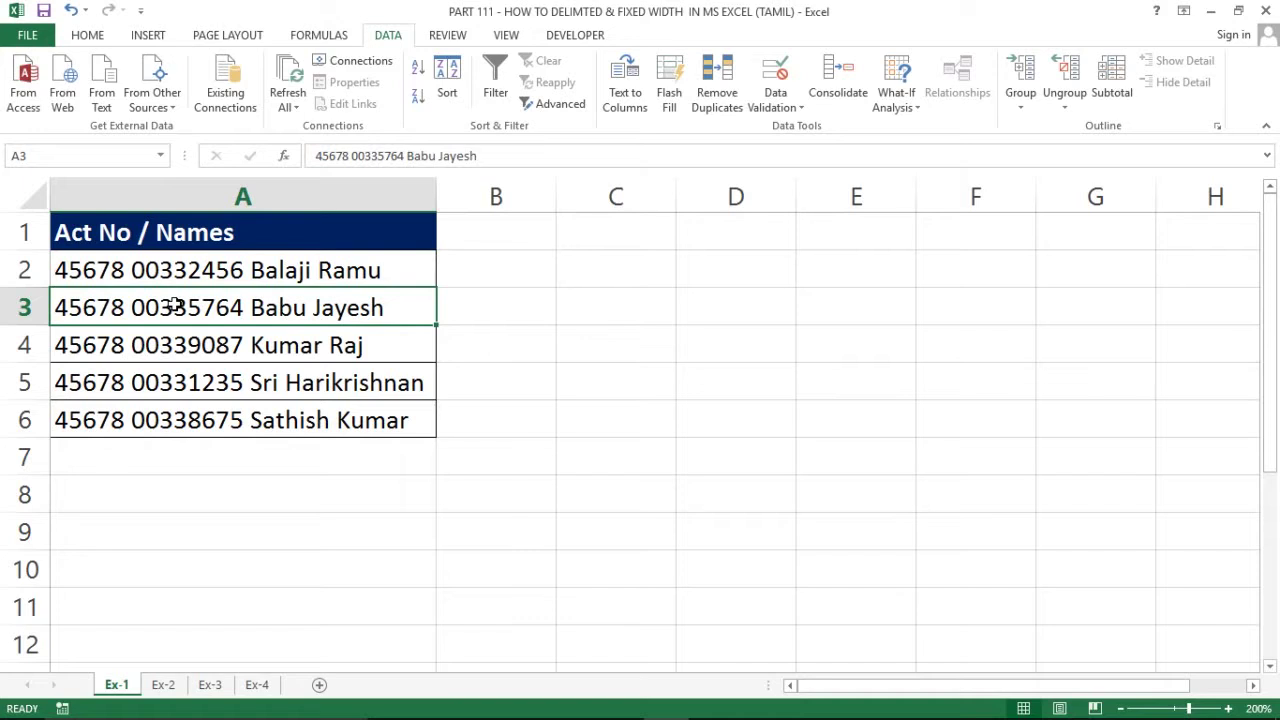
click(172, 279)
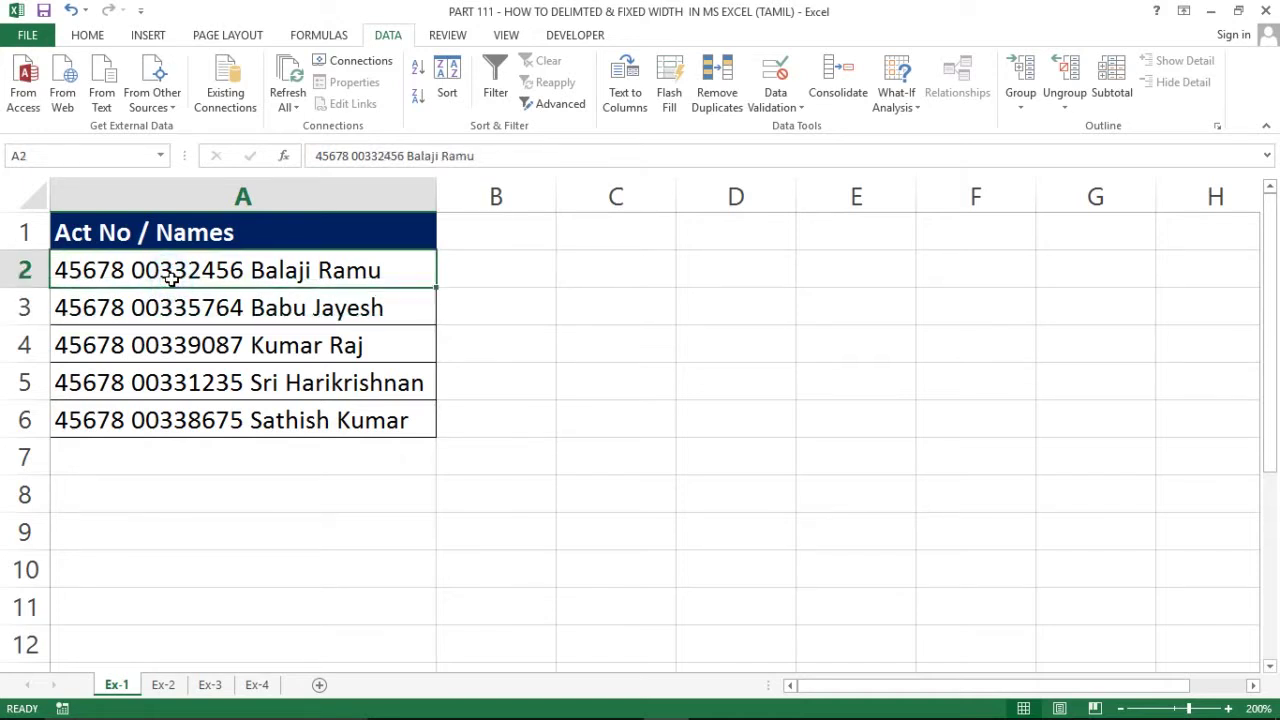
key(Right)
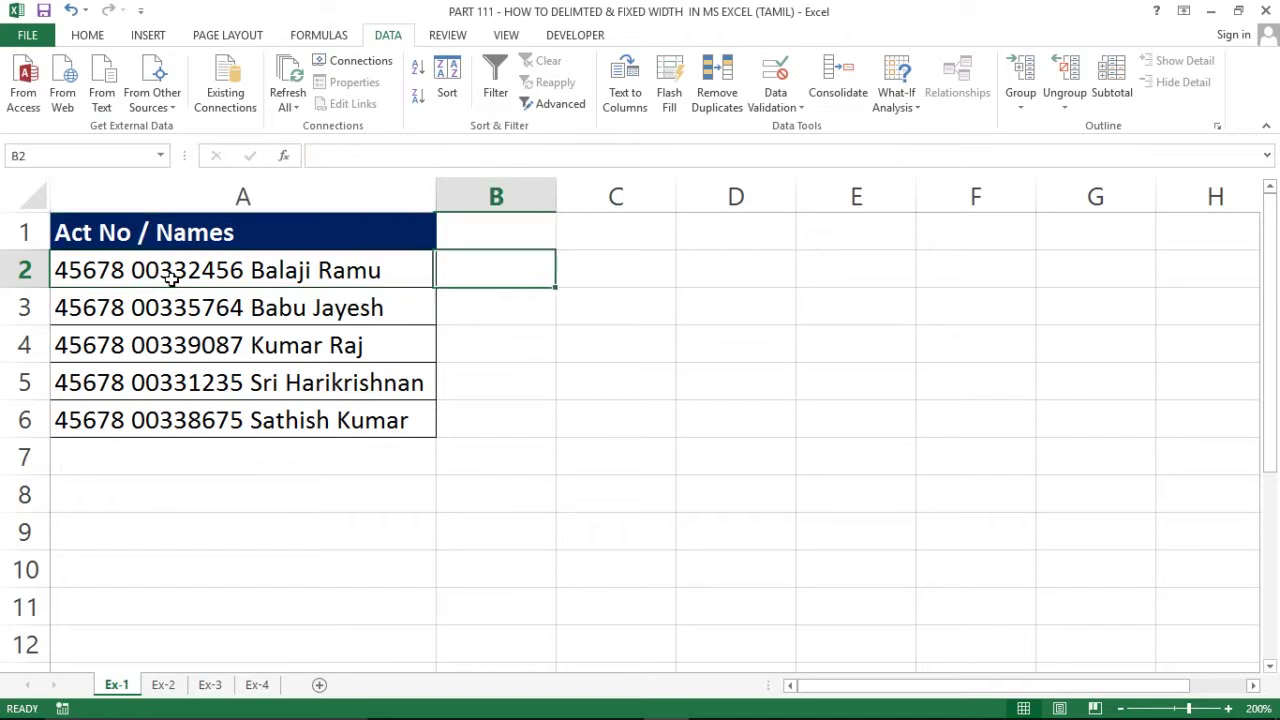
key(Left)
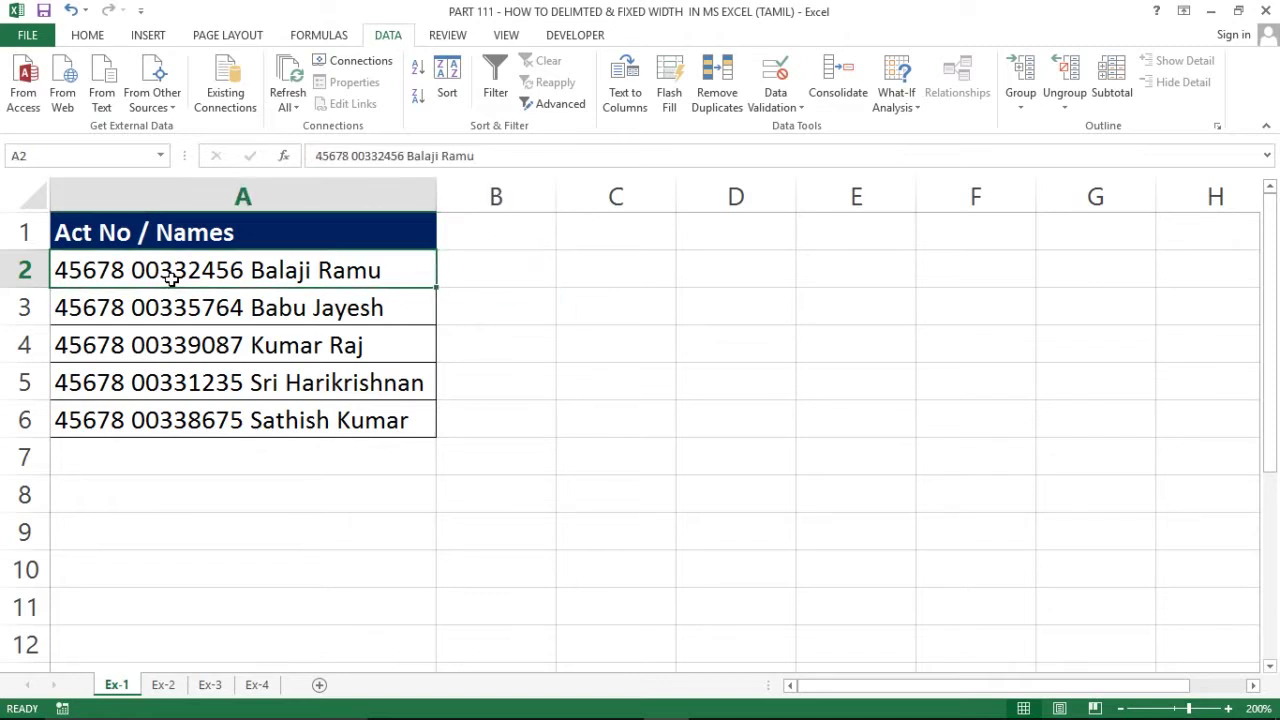
key(Right)
key(Left)
key(Right)
key(Left)
key(ctrl+shift+Down)
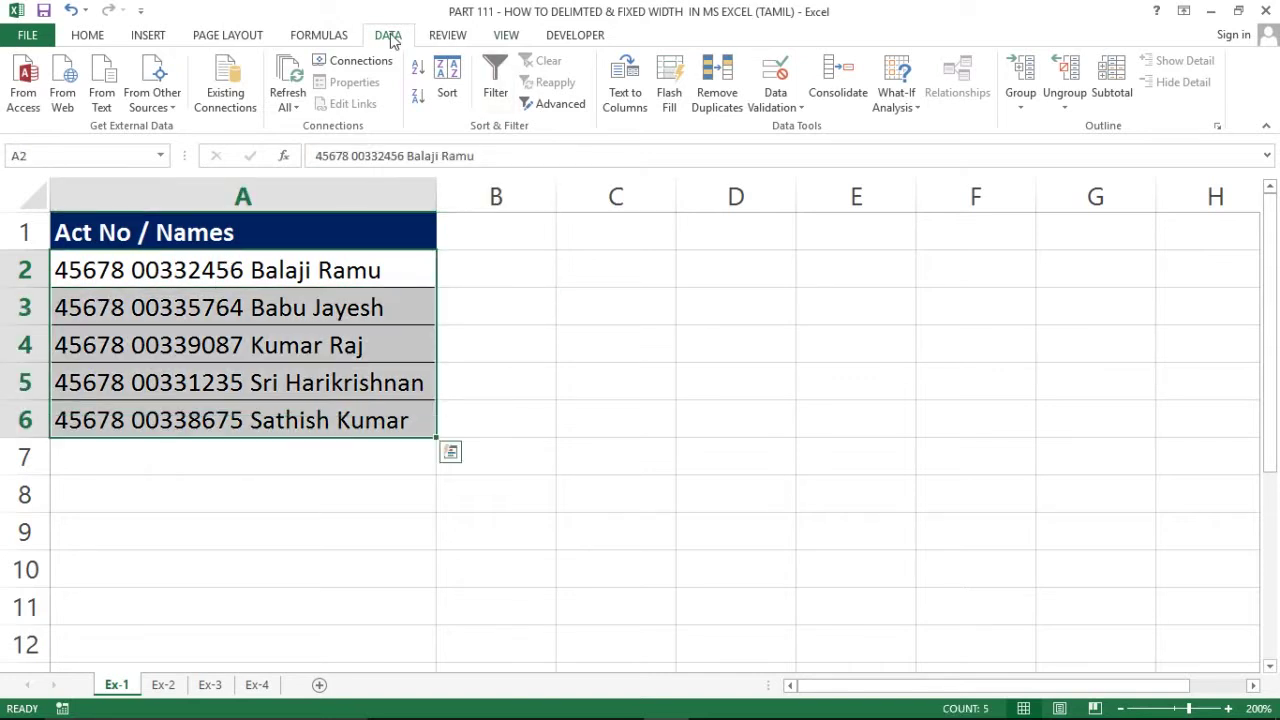
Reopen Text to Columns with Alt+D, E, choose Delimited, and advance to step 2.
click(640, 100)
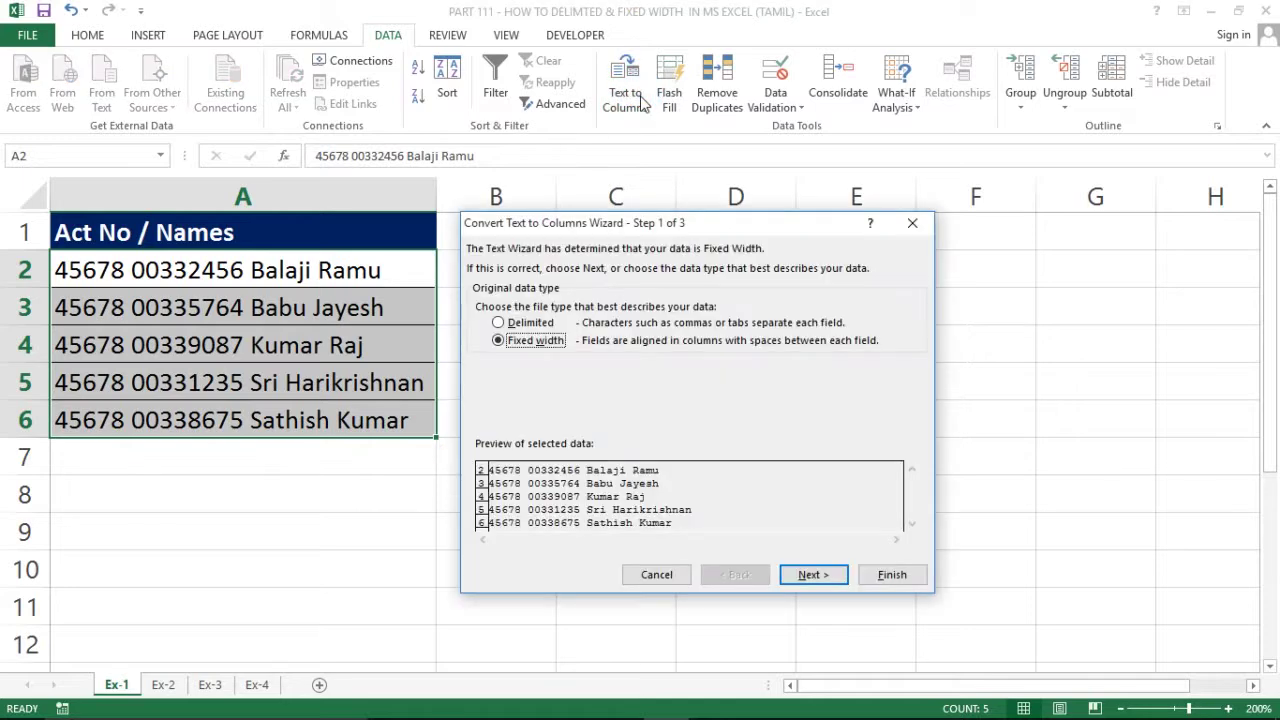
key(Escape)
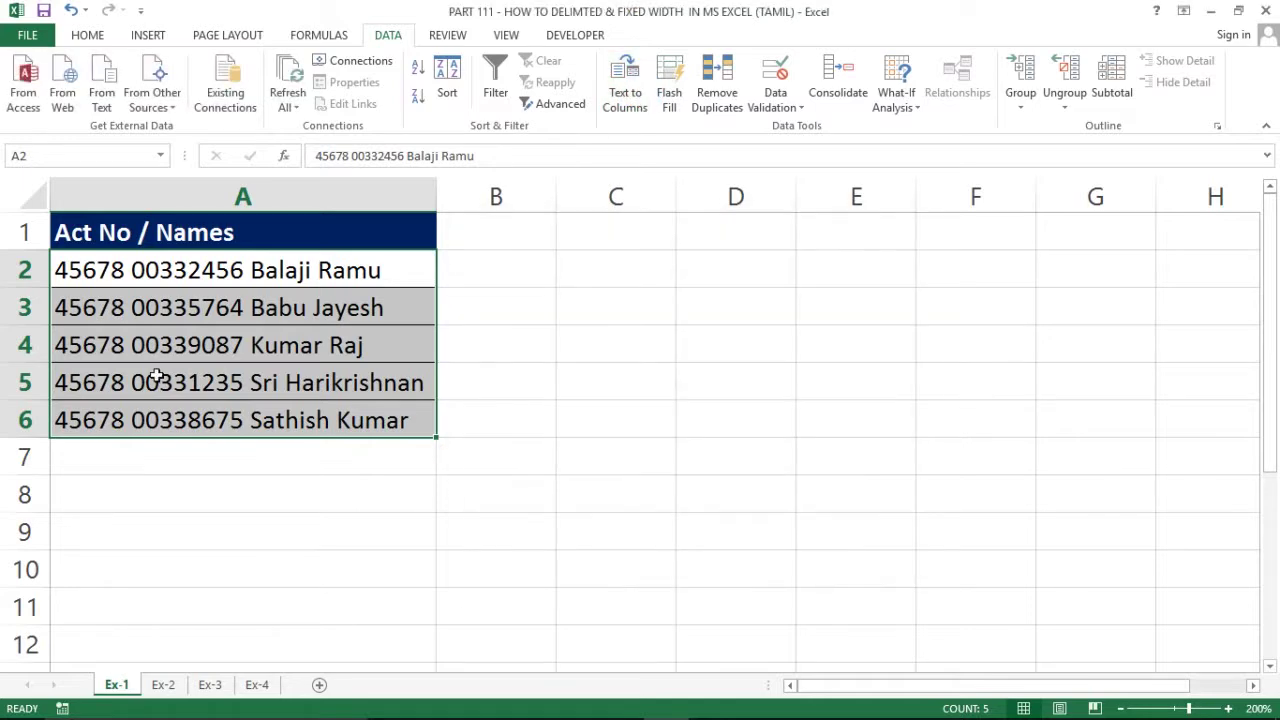
key(alt+d)
key(e)
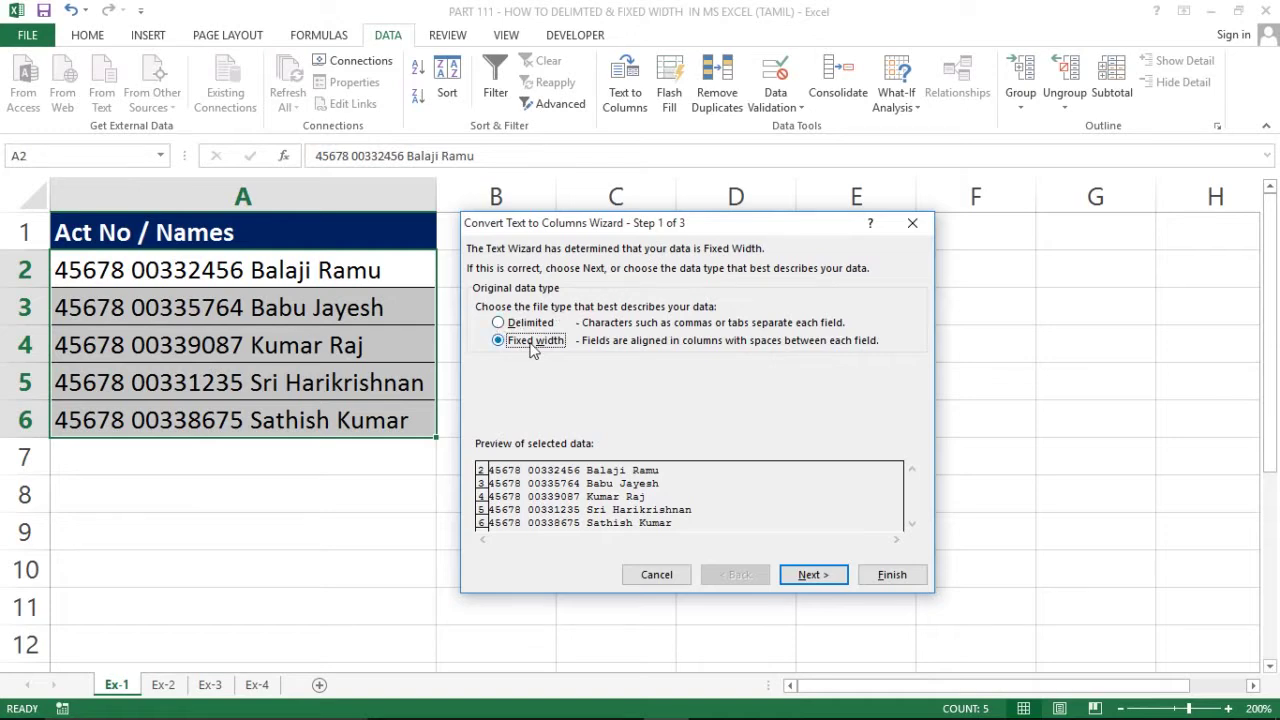
click(499, 322)
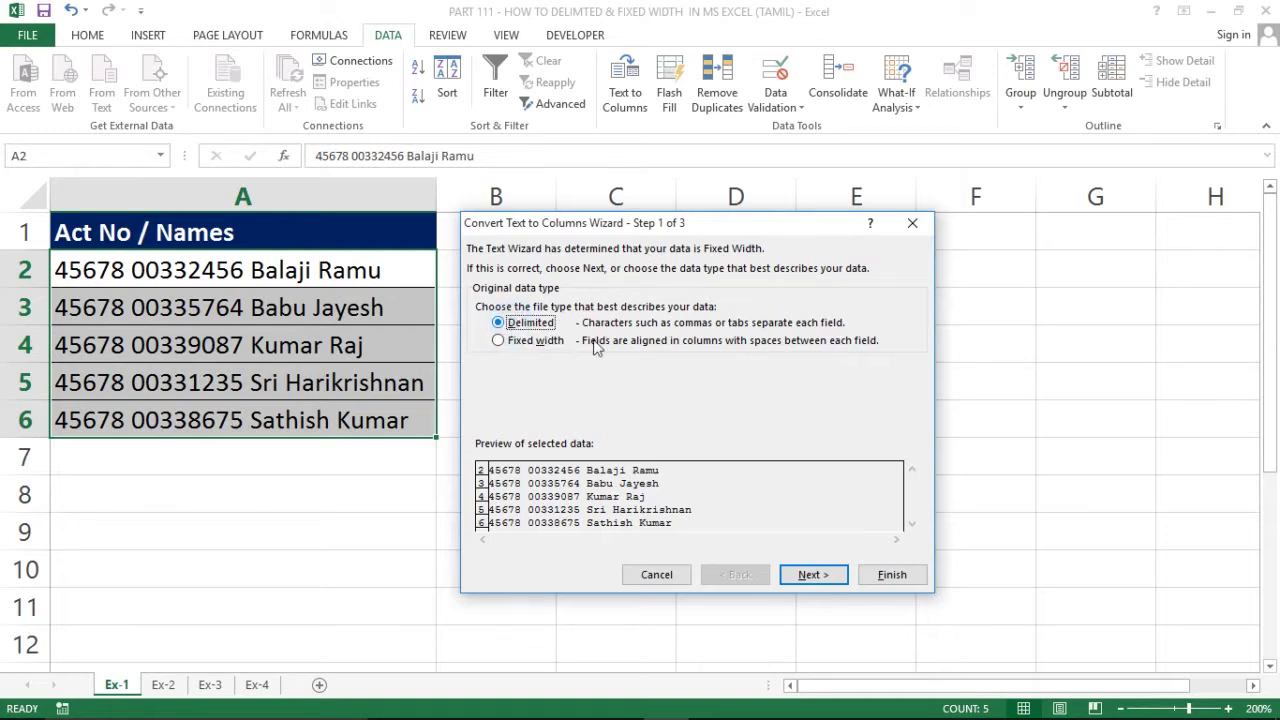
click(810, 575)
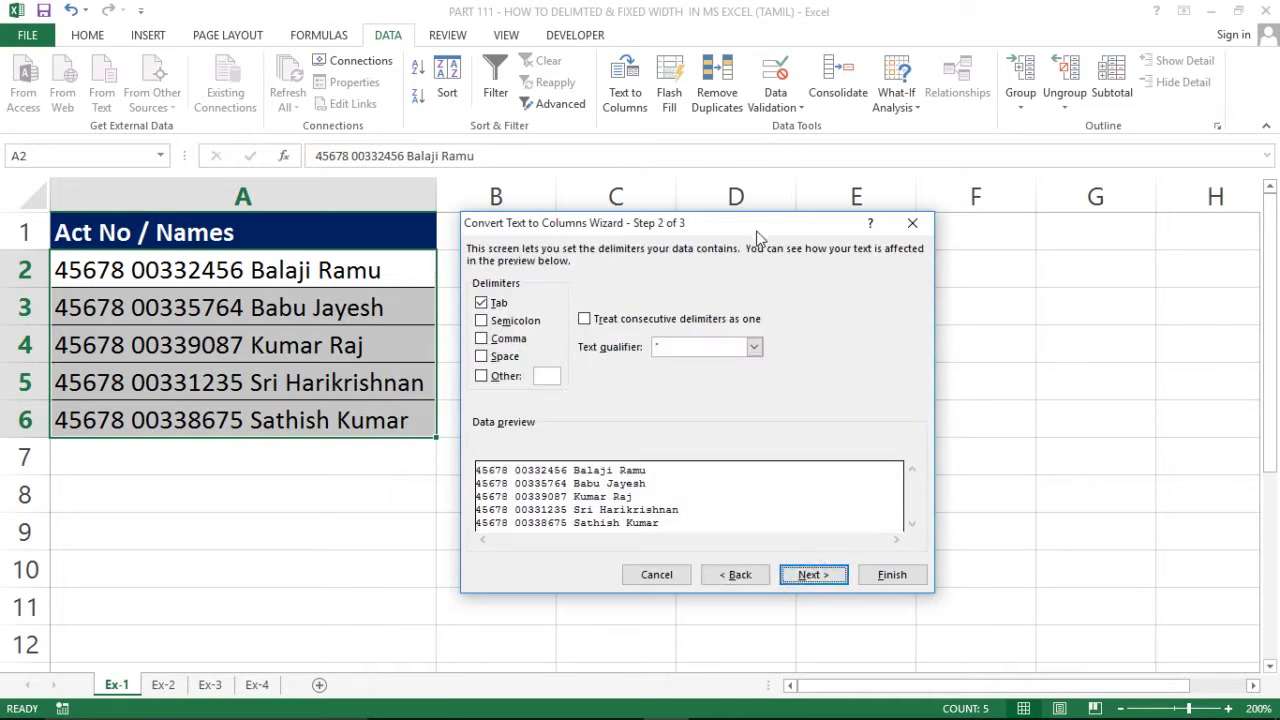
Replace the Tab delimiter with Space, trying and then discarding a custom Other delimiter.
drag(757, 237, 998, 253)
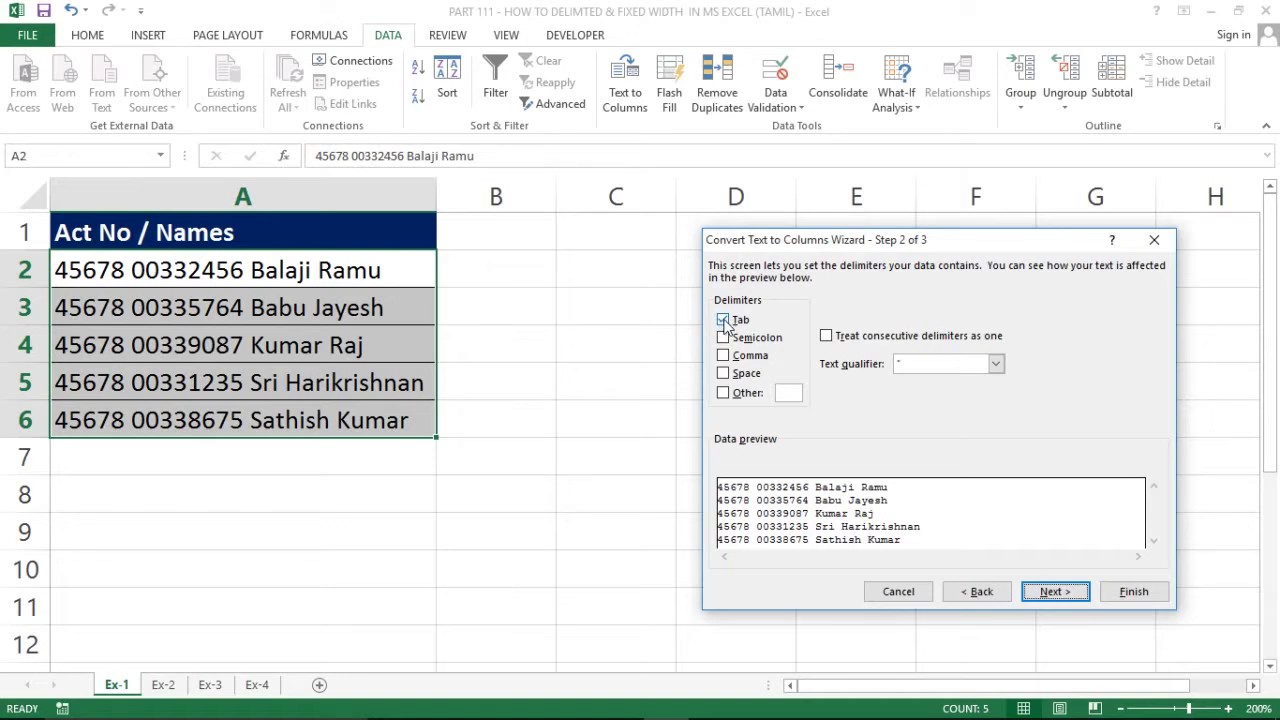
click(723, 321)
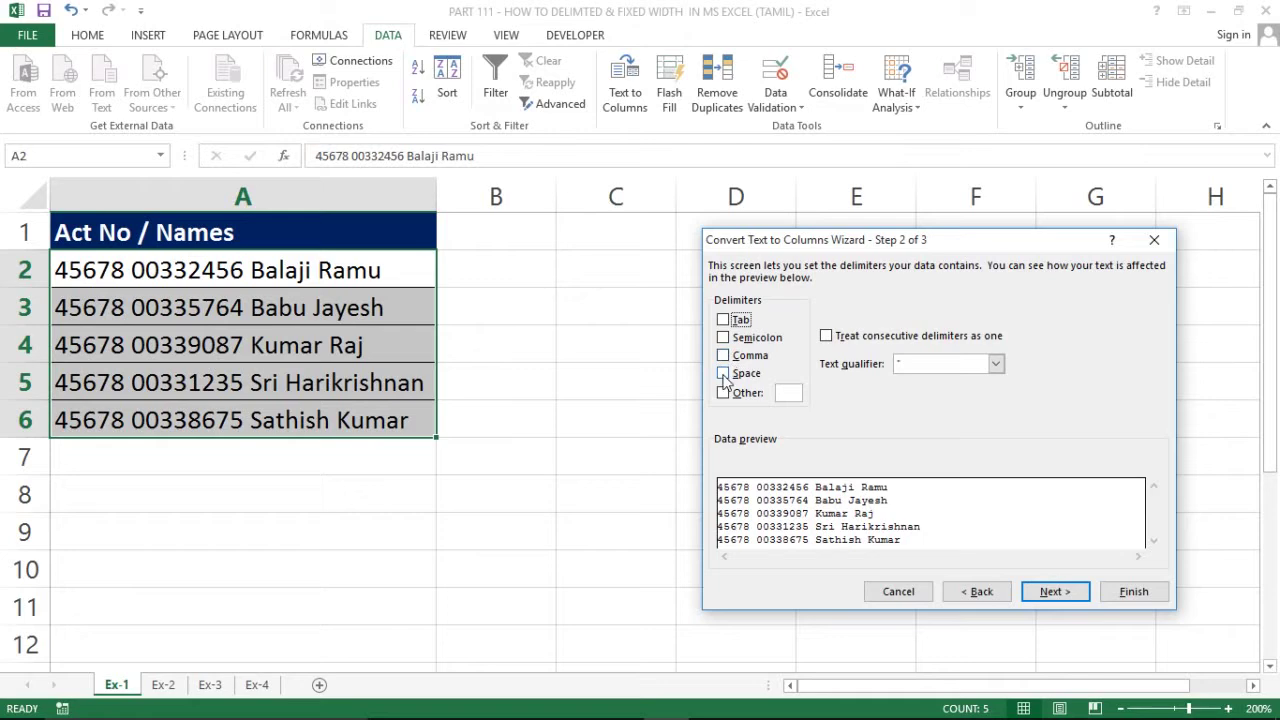
click(723, 374)
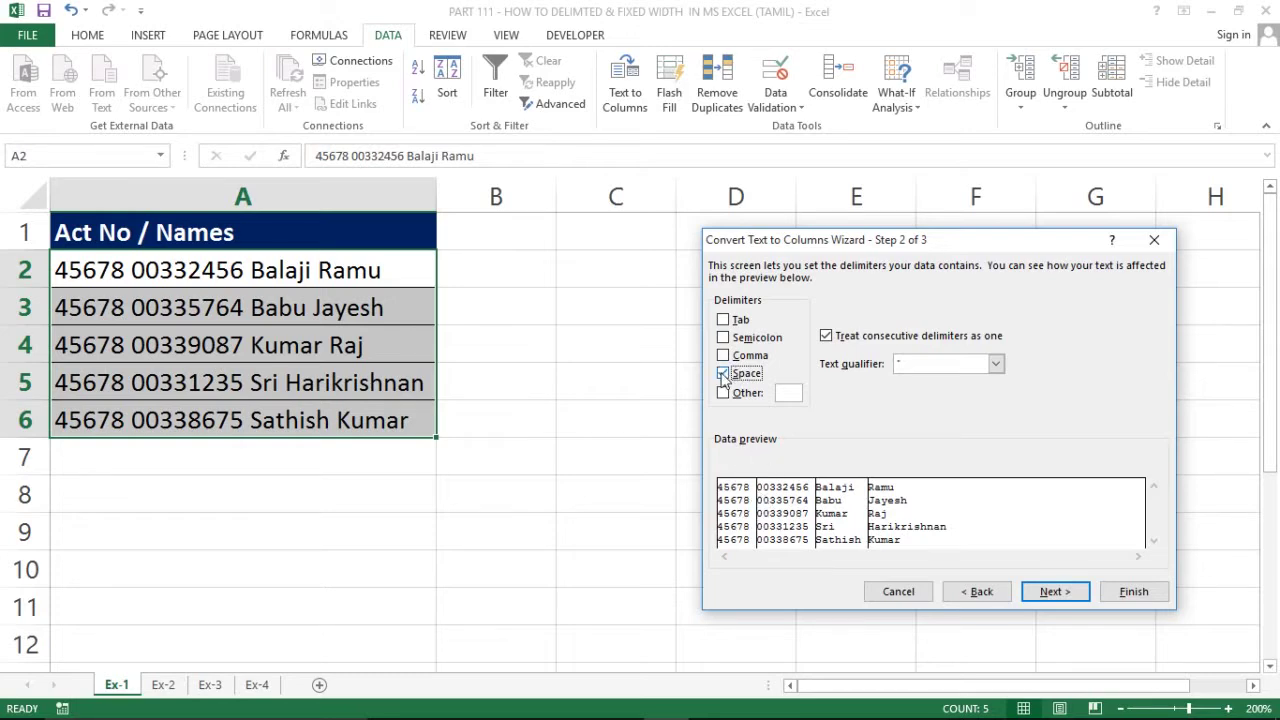
click(723, 373)
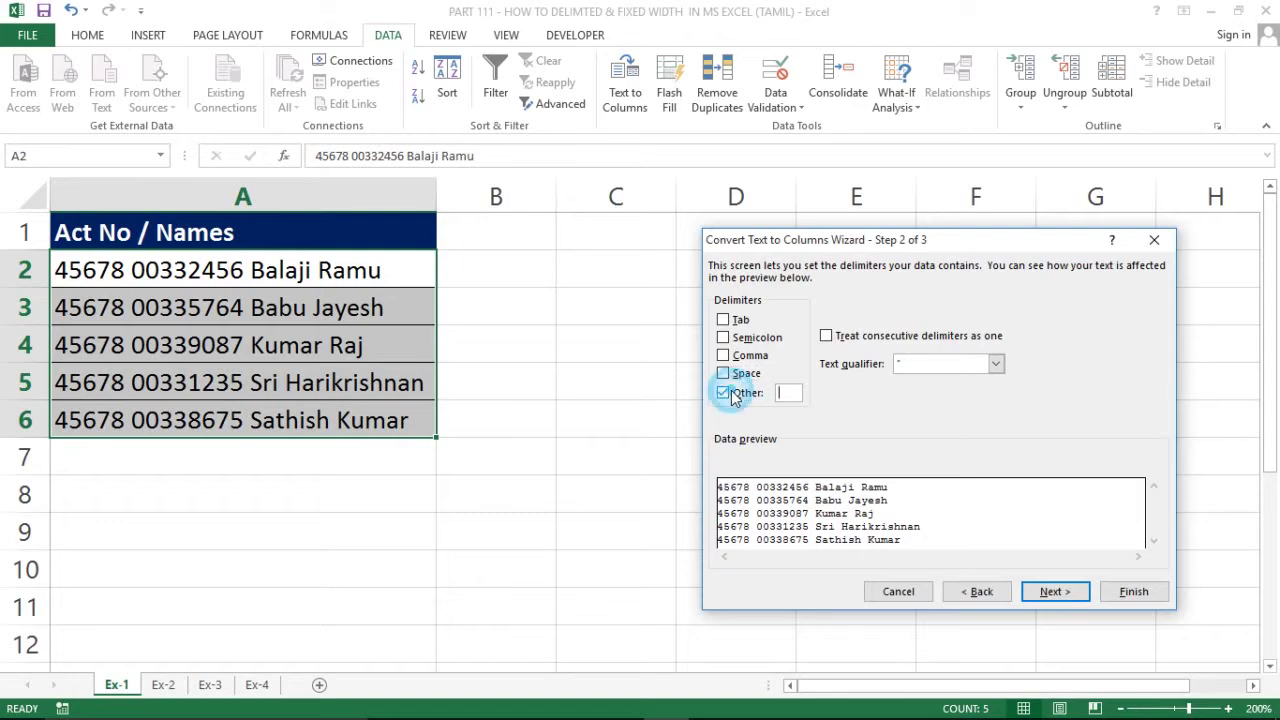
click(743, 393)
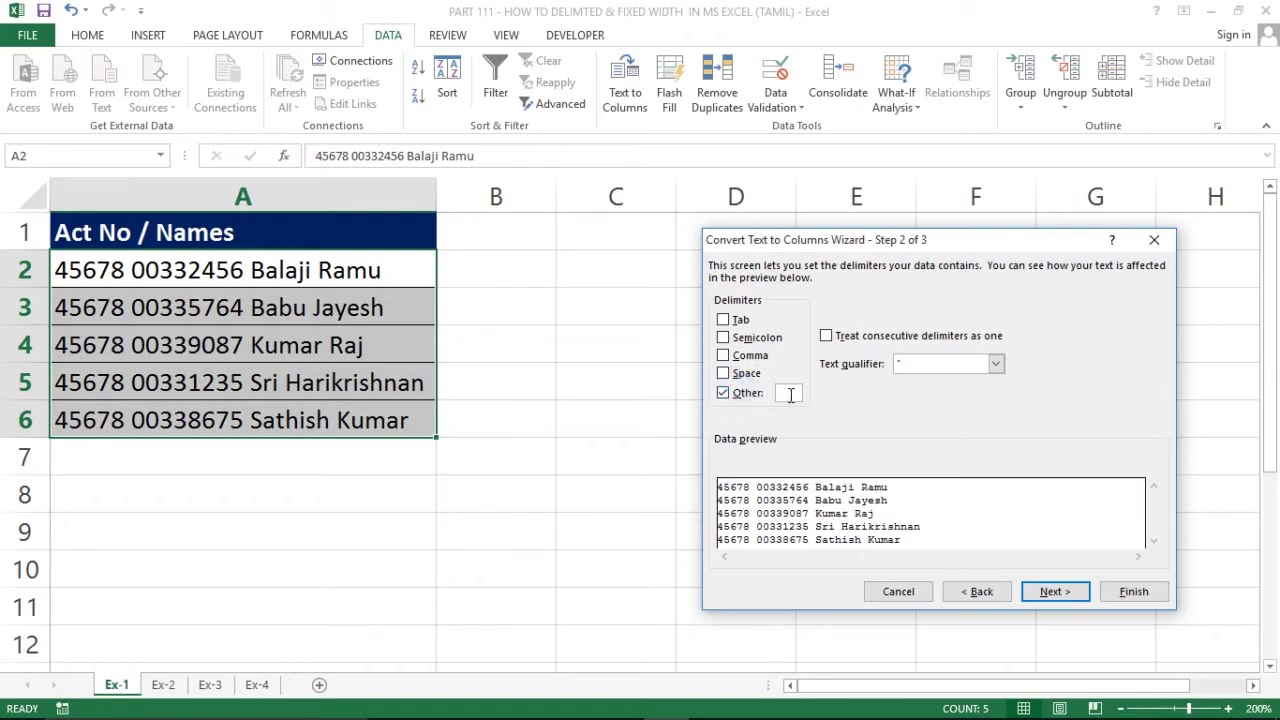
click(790, 395)
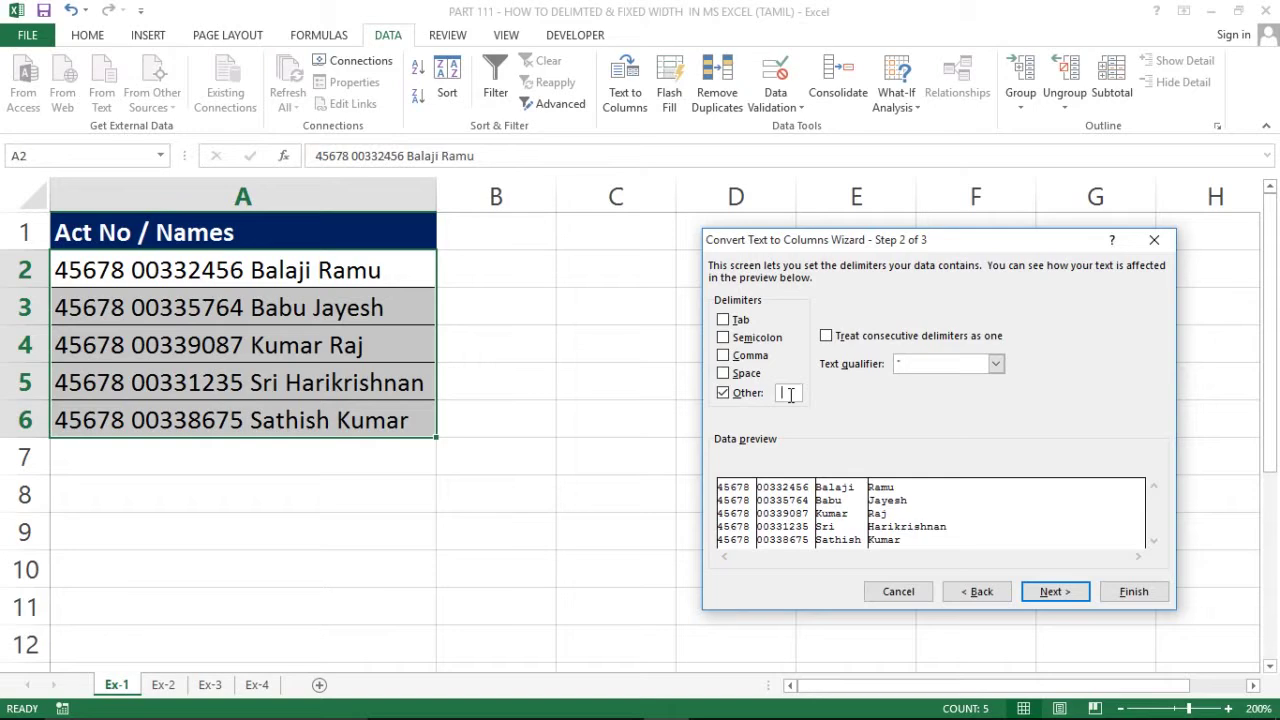
key(BackSpace)
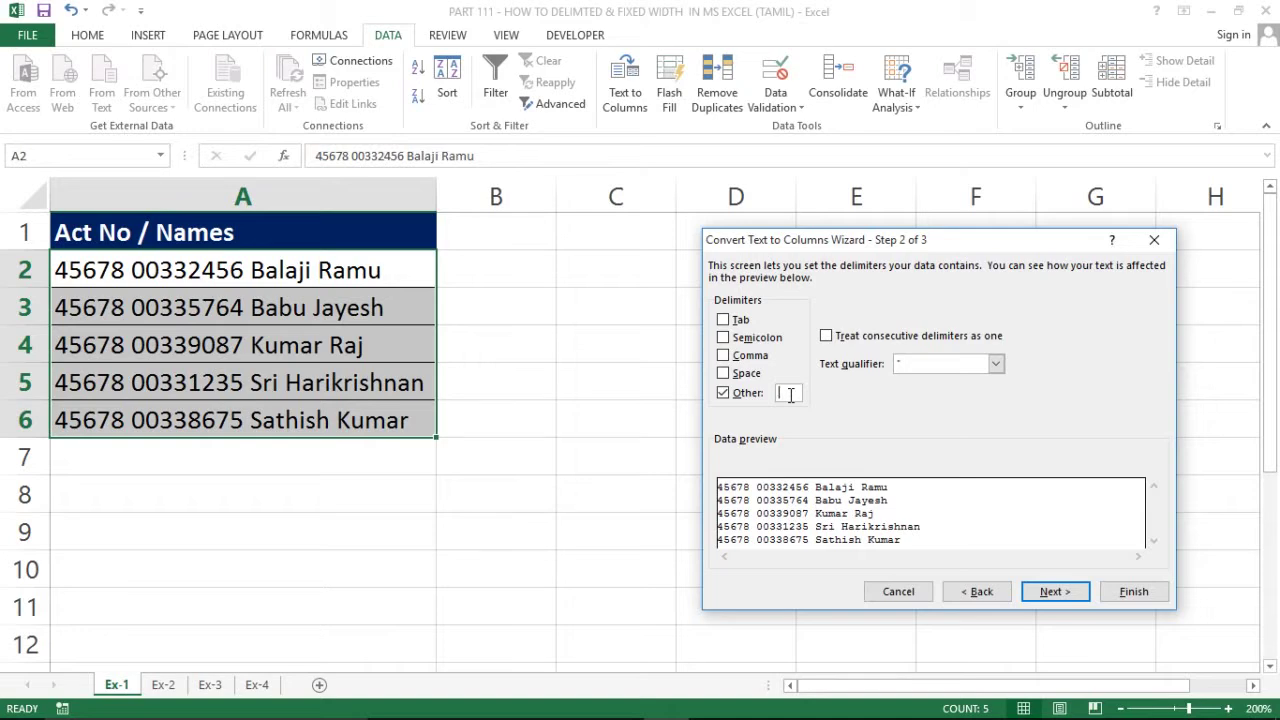
click(743, 394)
click(725, 375)
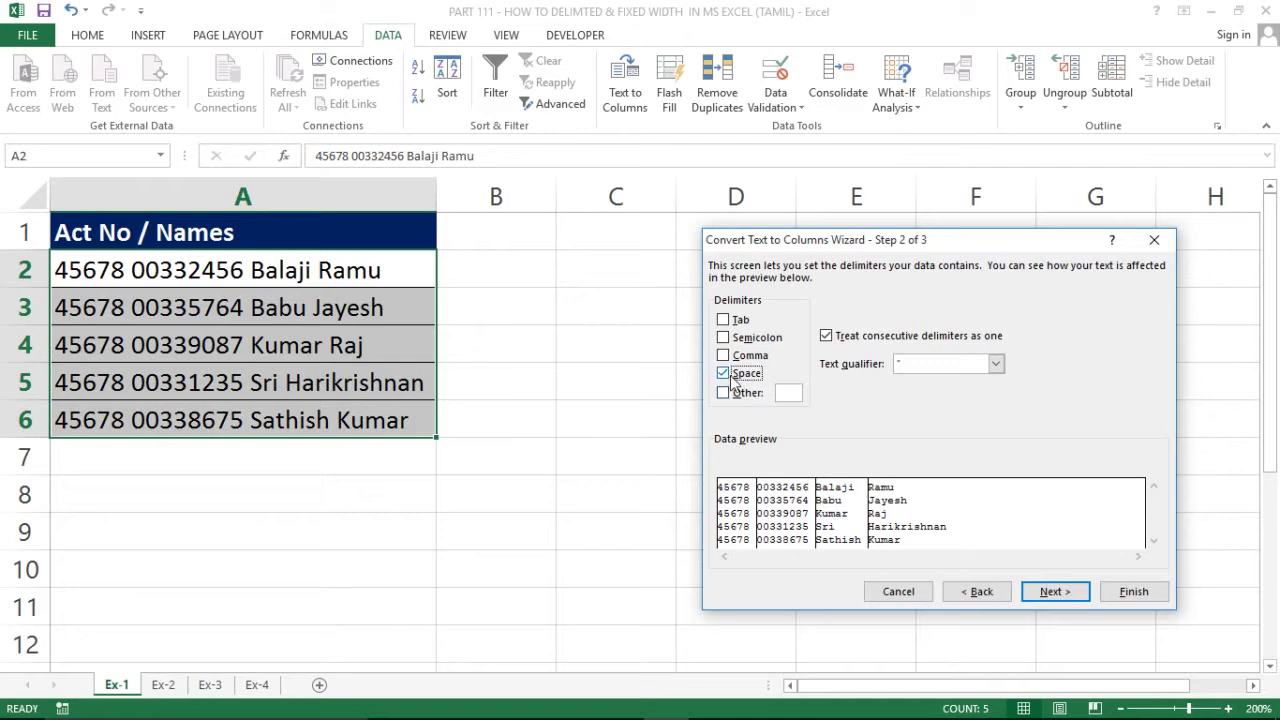
Leave Space as the only delimiter with Other off, and advance to step 3.
click(723, 373)
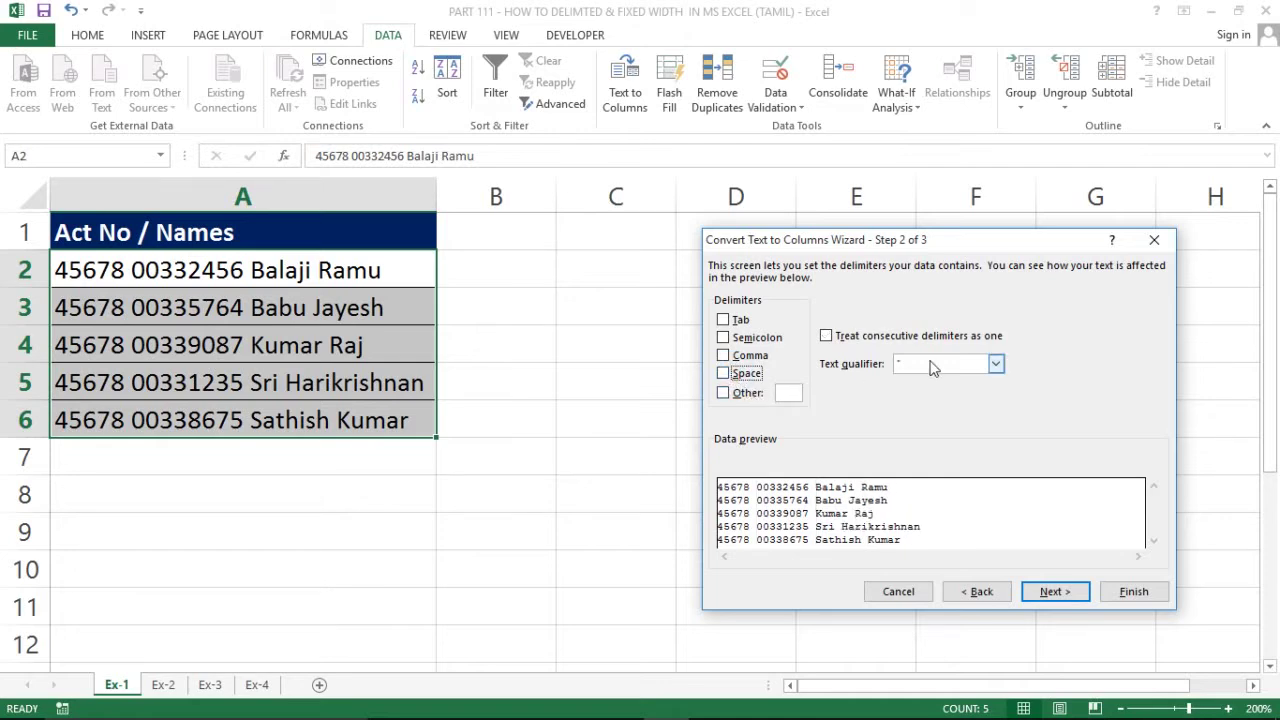
click(995, 364)
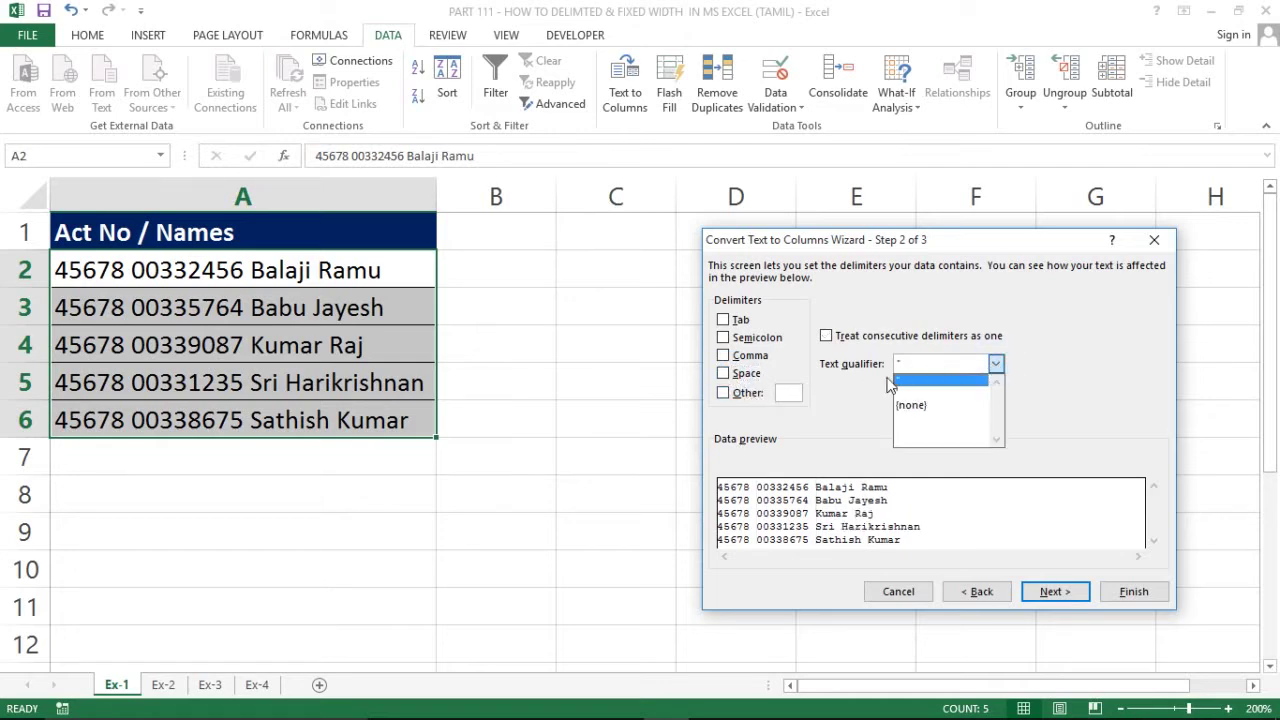
click(857, 396)
click(784, 395)
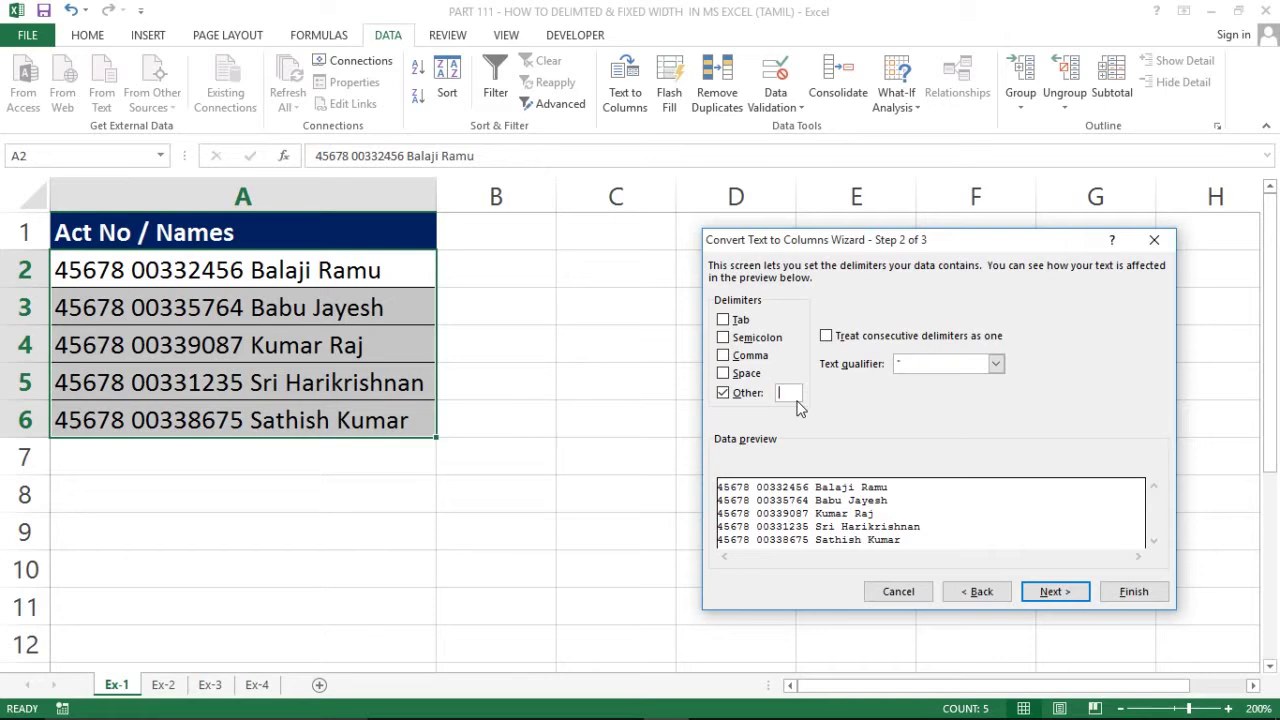
click(722, 393)
click(723, 373)
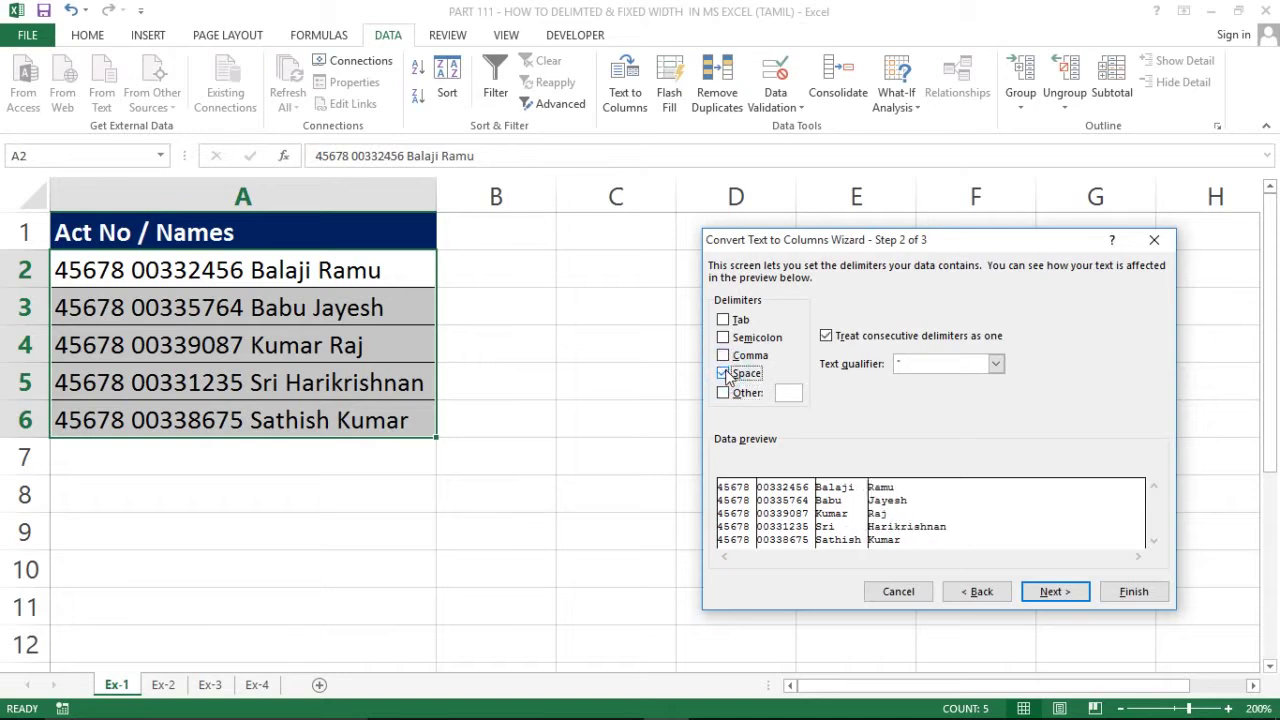
click(1051, 596)
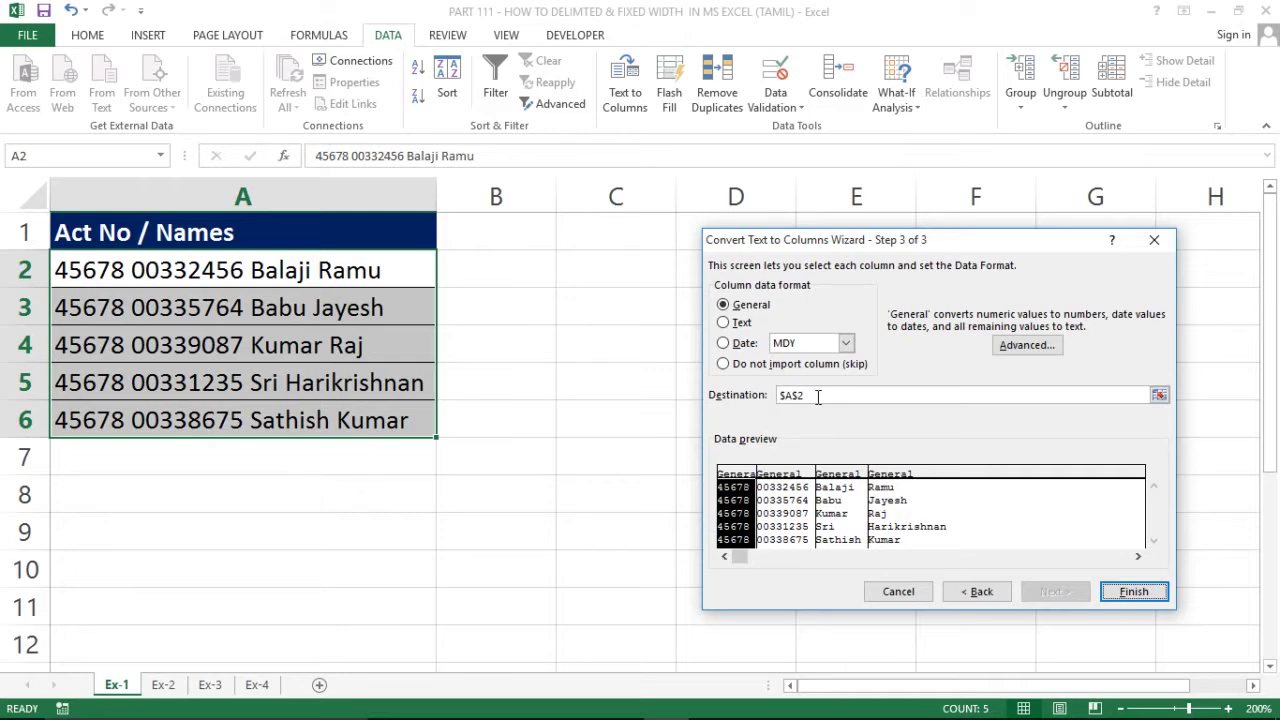
Change the output destination from $A$2 to cell B2.
click(800, 396)
click(837, 397)
key(BackSpace)
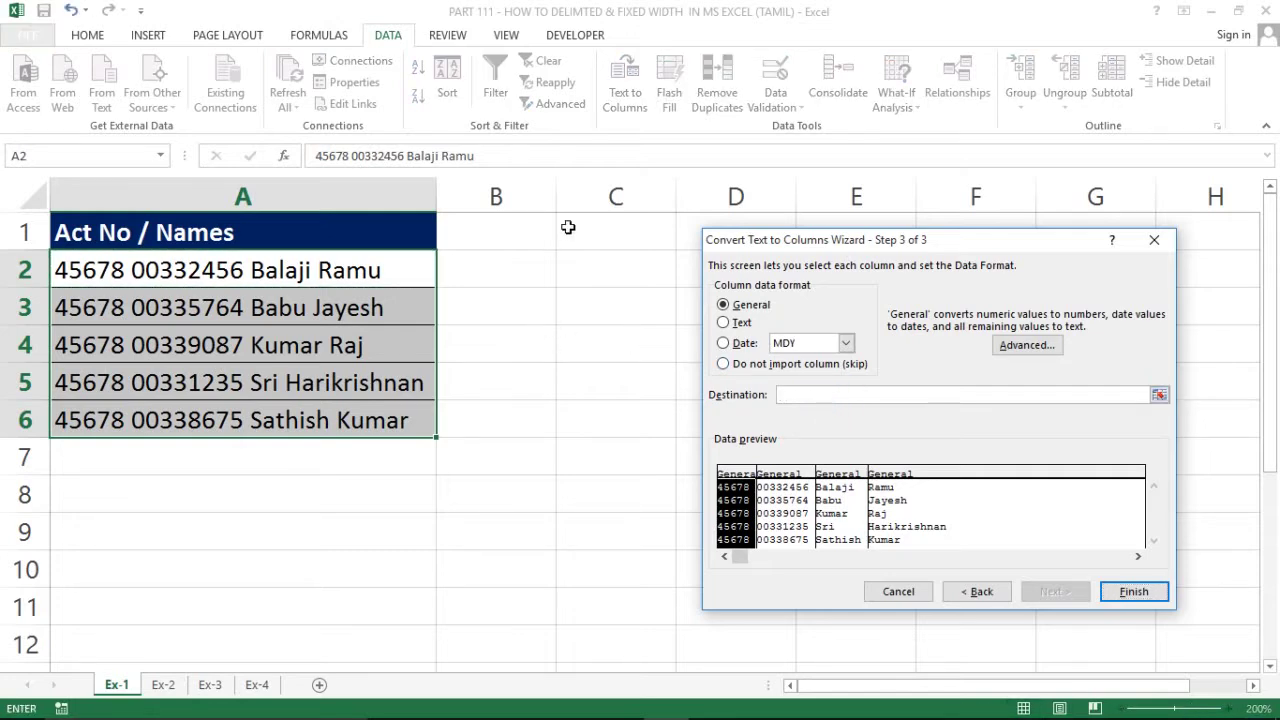
click(503, 263)
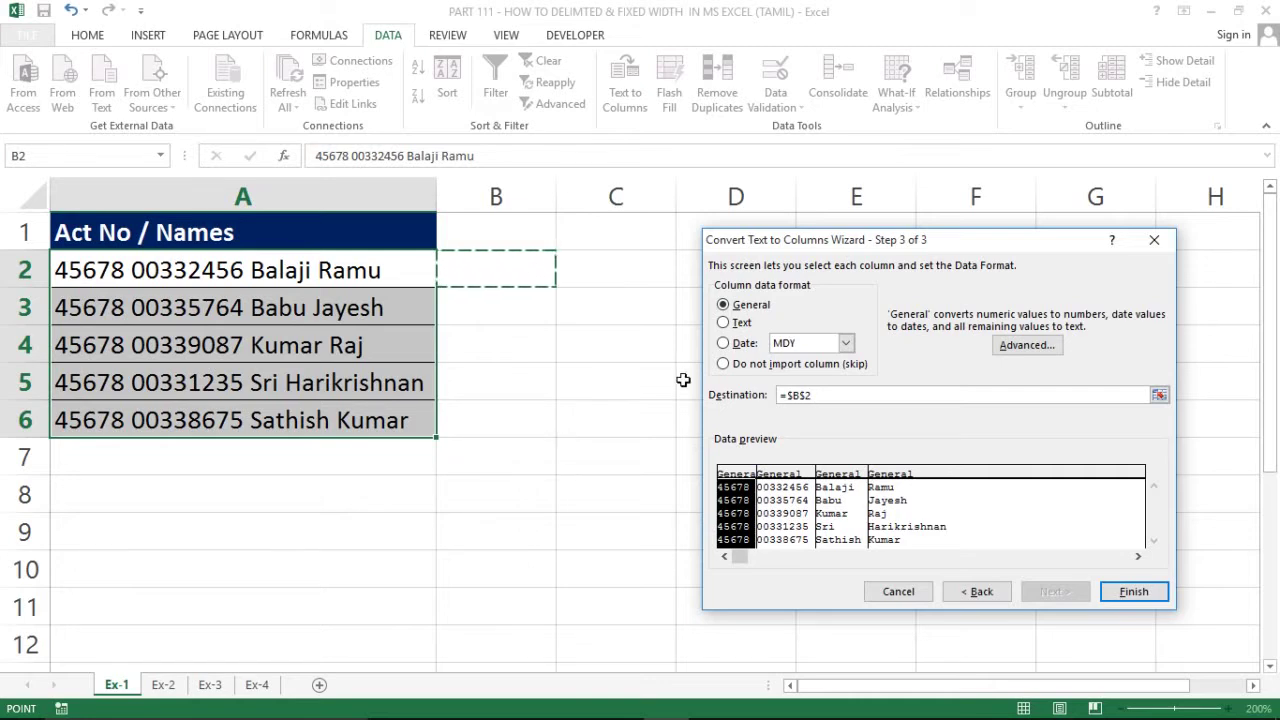
Review each preview column's format, then finish the split into B2:E6.
click(780, 478)
click(836, 476)
click(875, 480)
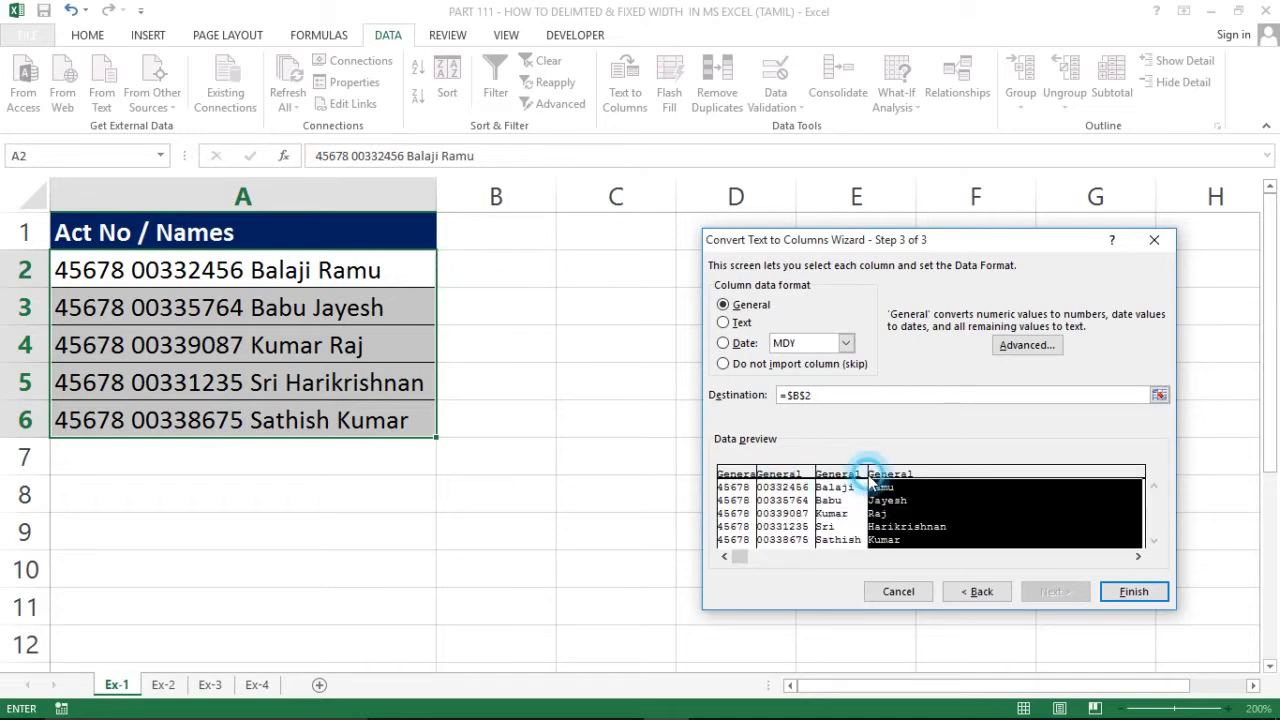
click(843, 476)
click(748, 480)
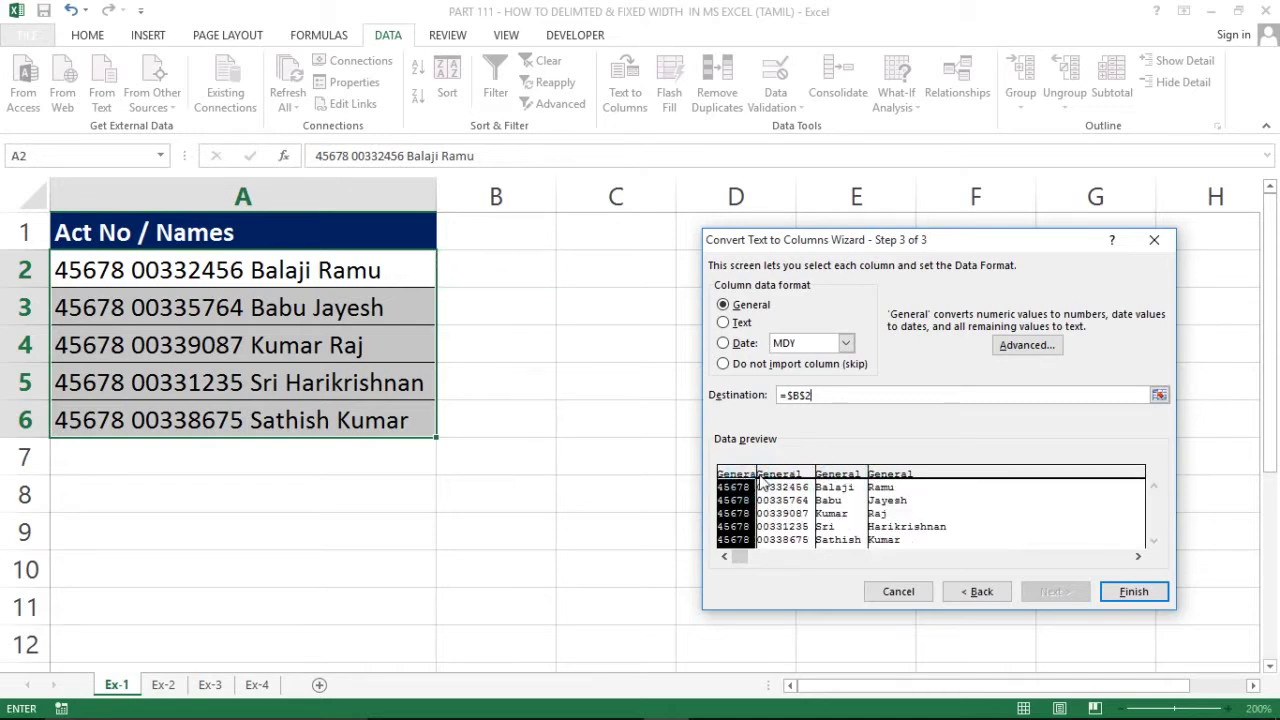
click(772, 478)
click(840, 472)
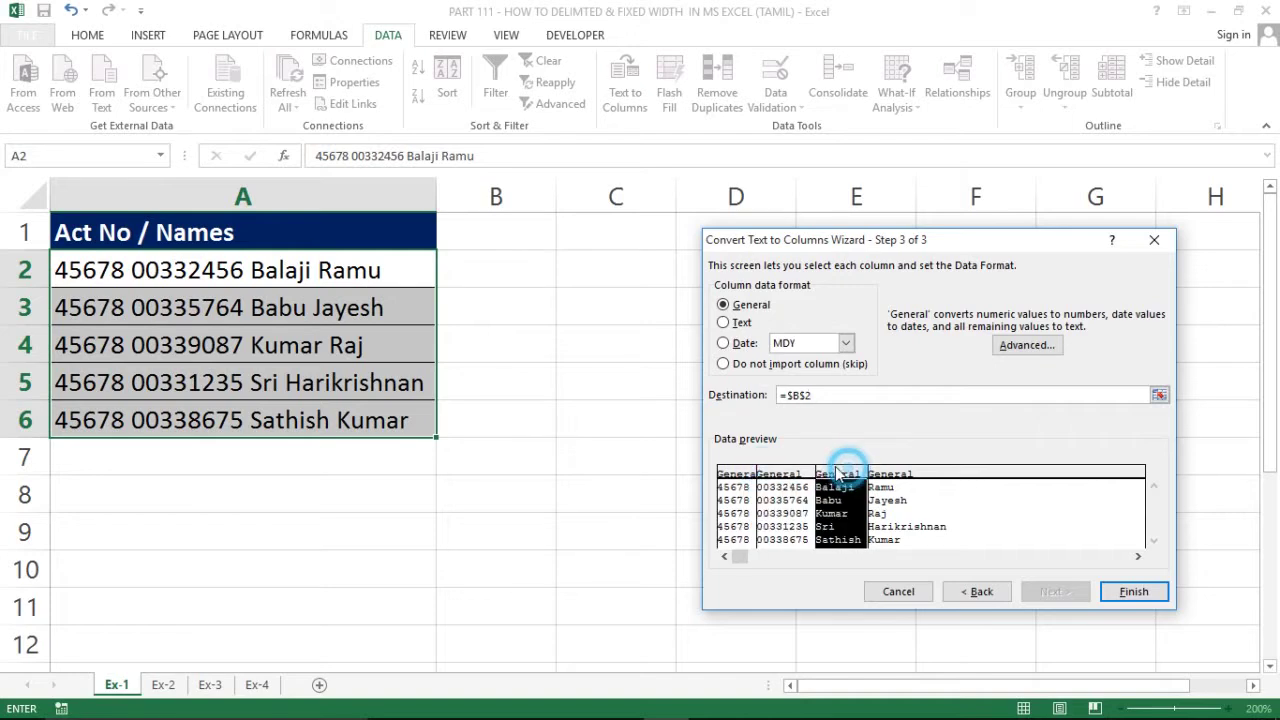
click(735, 480)
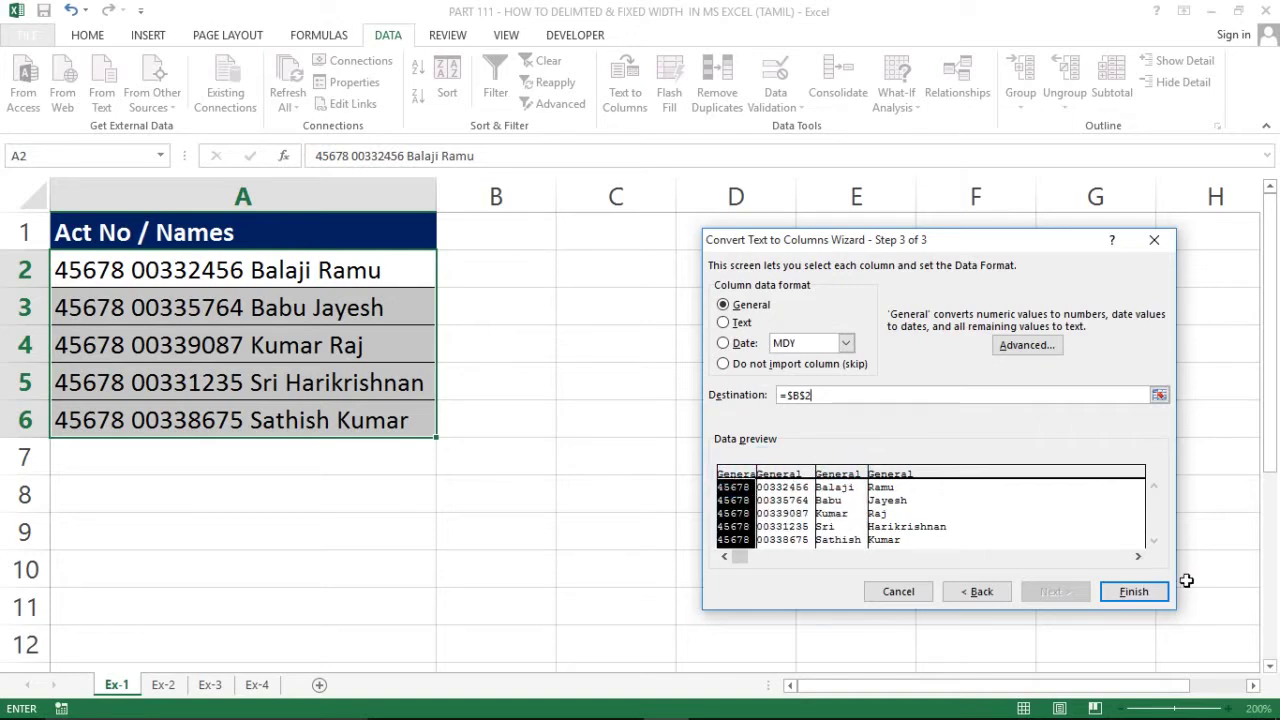
click(1146, 596)
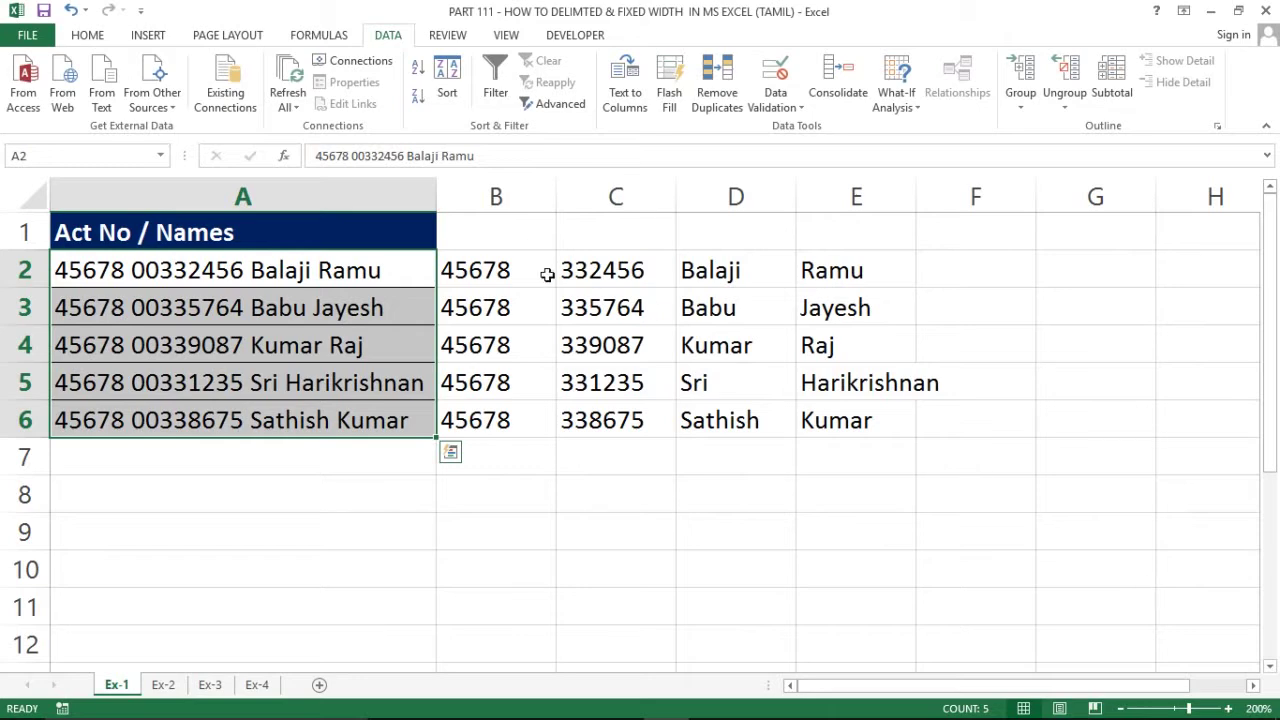
Note C2's lost leading zeros, then select B2:E6 and delete the split results.
click(482, 262)
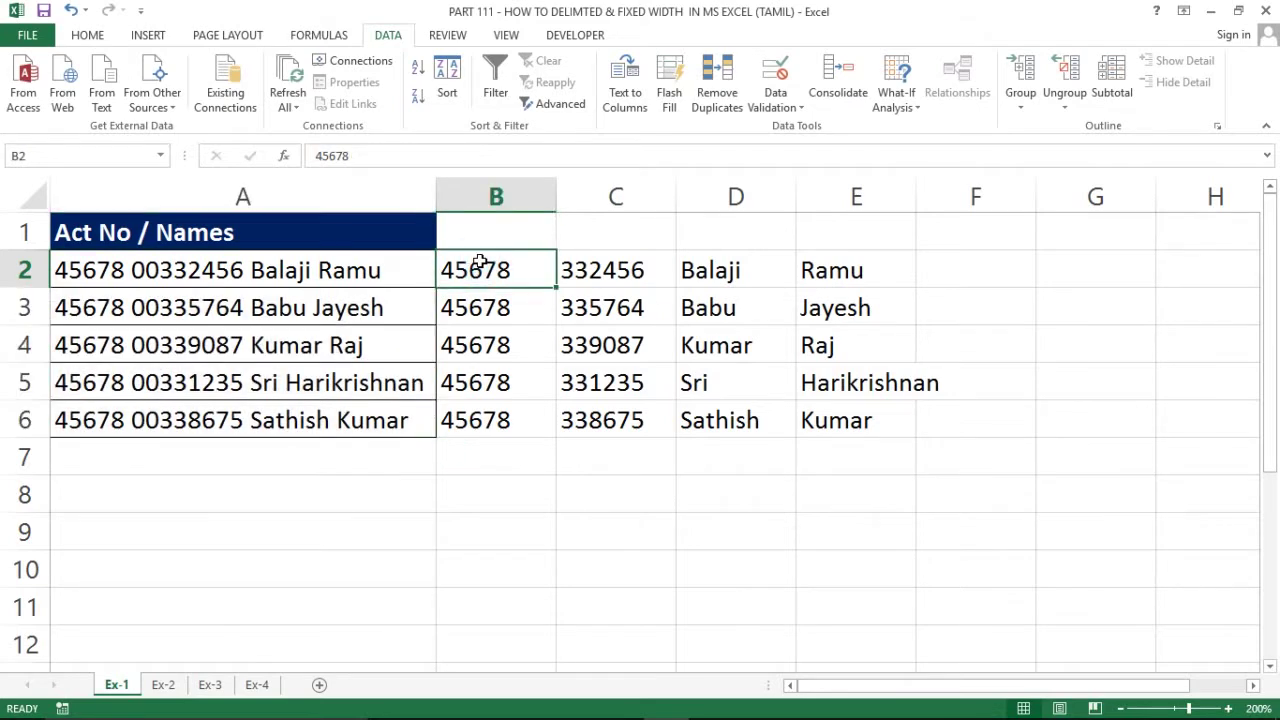
key(shift+Right)
key(shift+Right)
key(shift+Right)
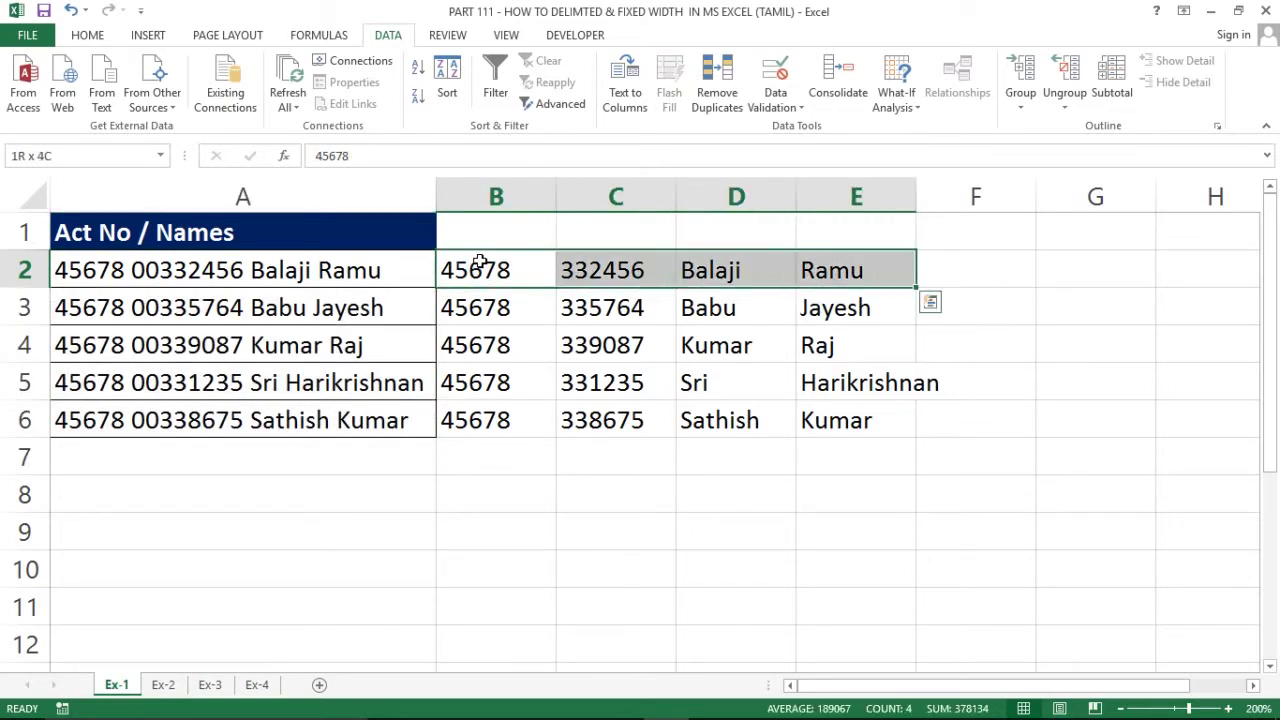
key(ctrl+shift+Down)
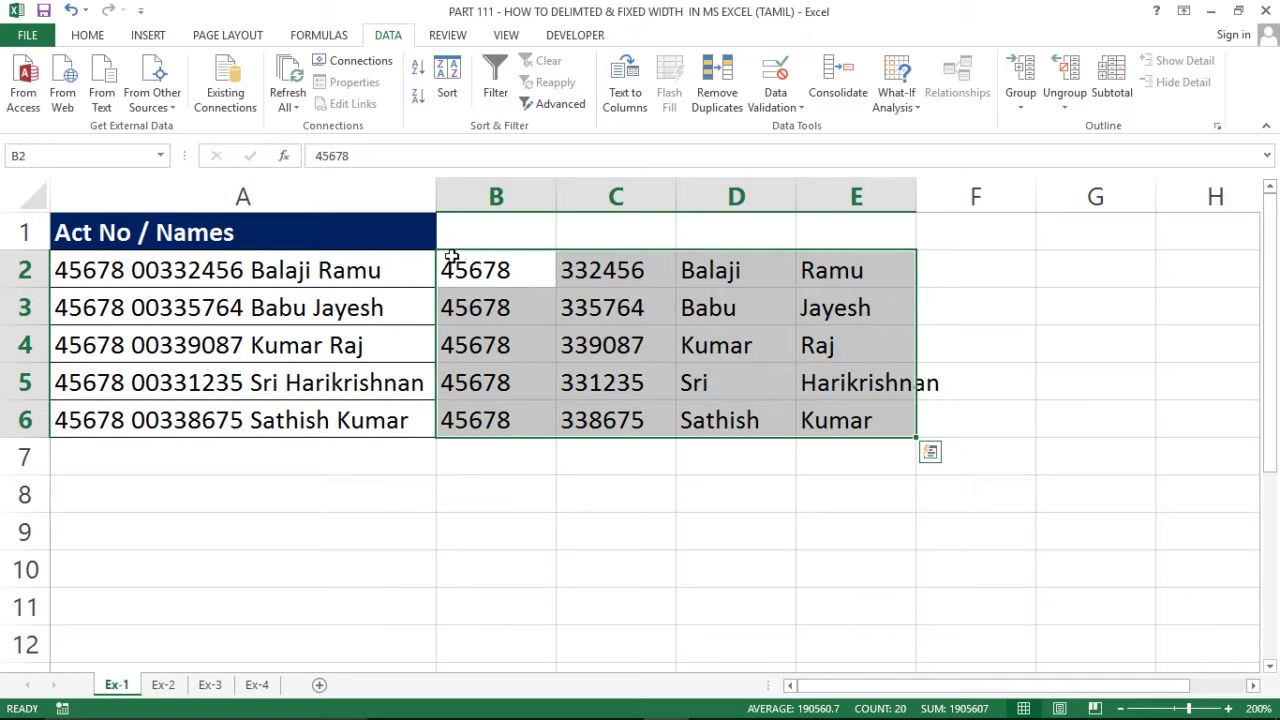
click(607, 190)
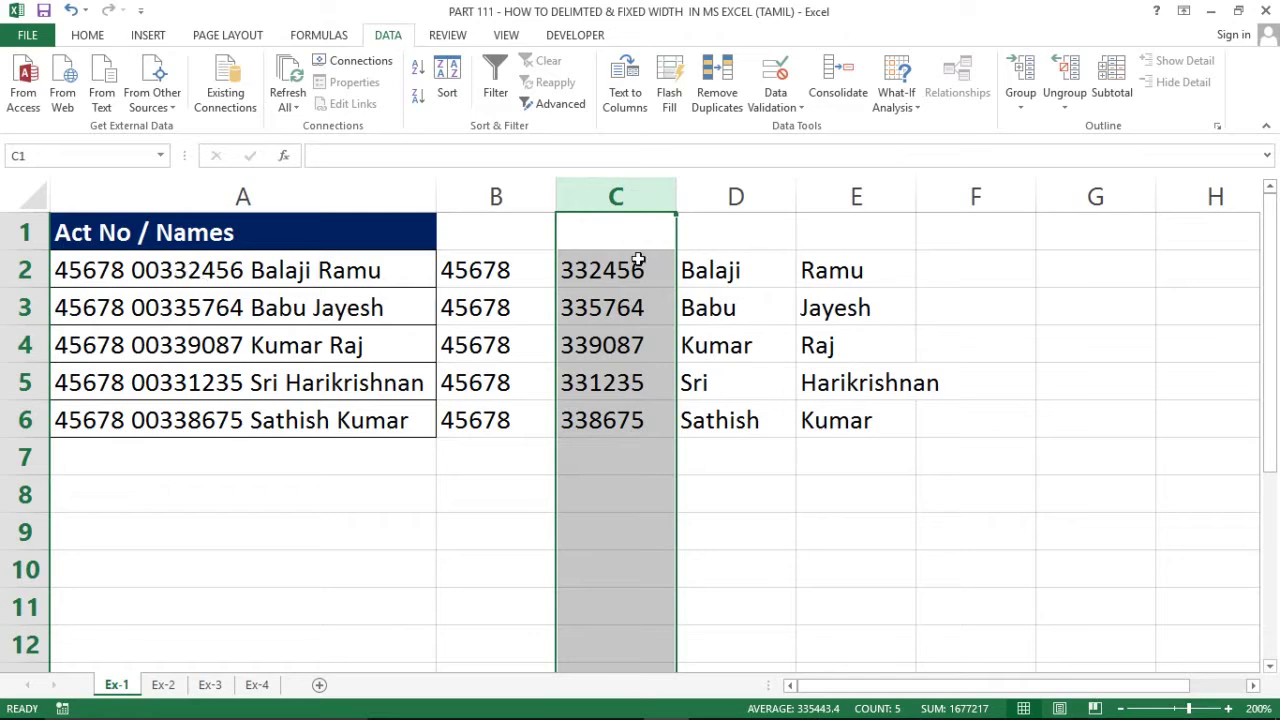
click(584, 270)
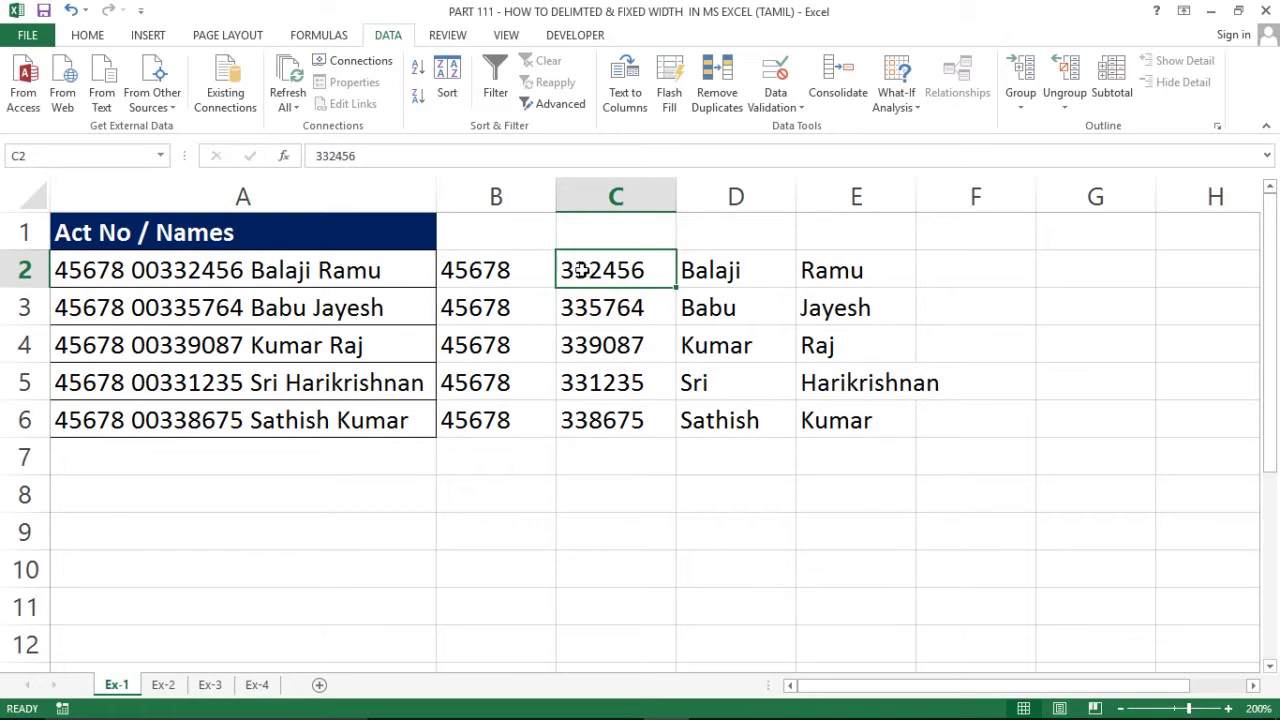
click(495, 253)
key(ctrl+shift+Right)
key(ctrl+shift+Down)
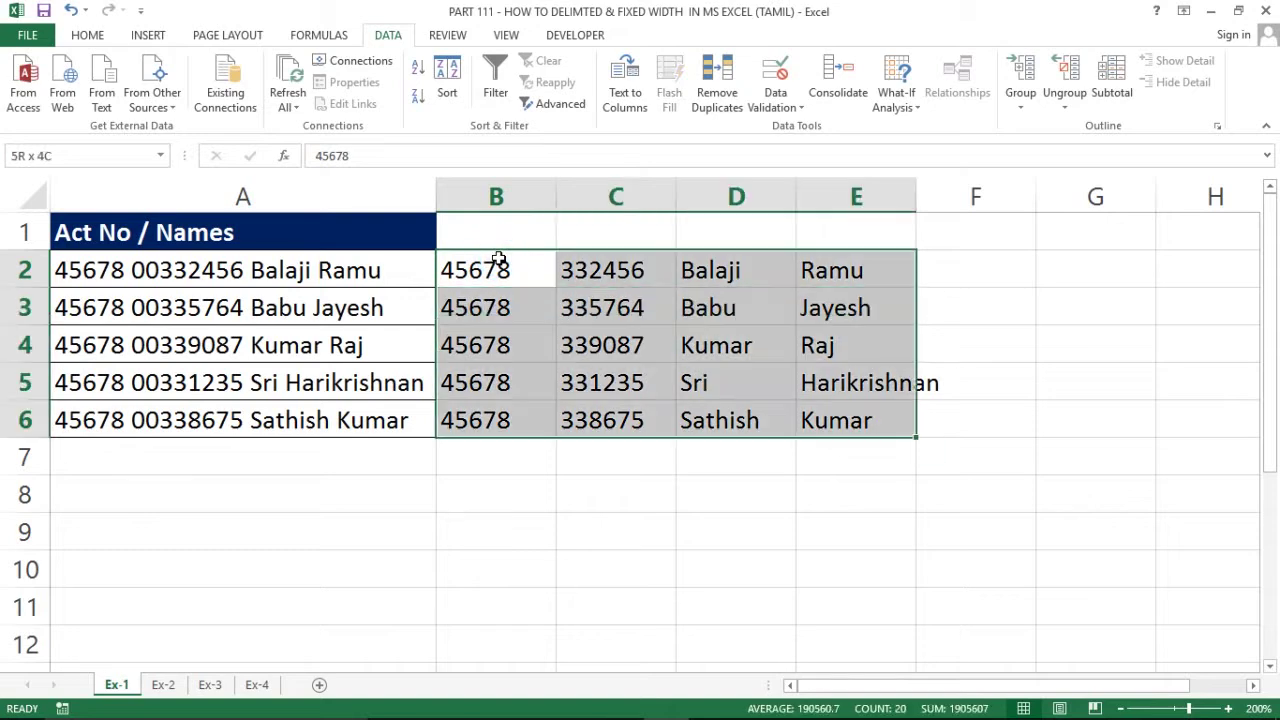
key(Delete)
Select A2:A6 and run Text to Columns as Delimited through to step 3.
click(381, 262)
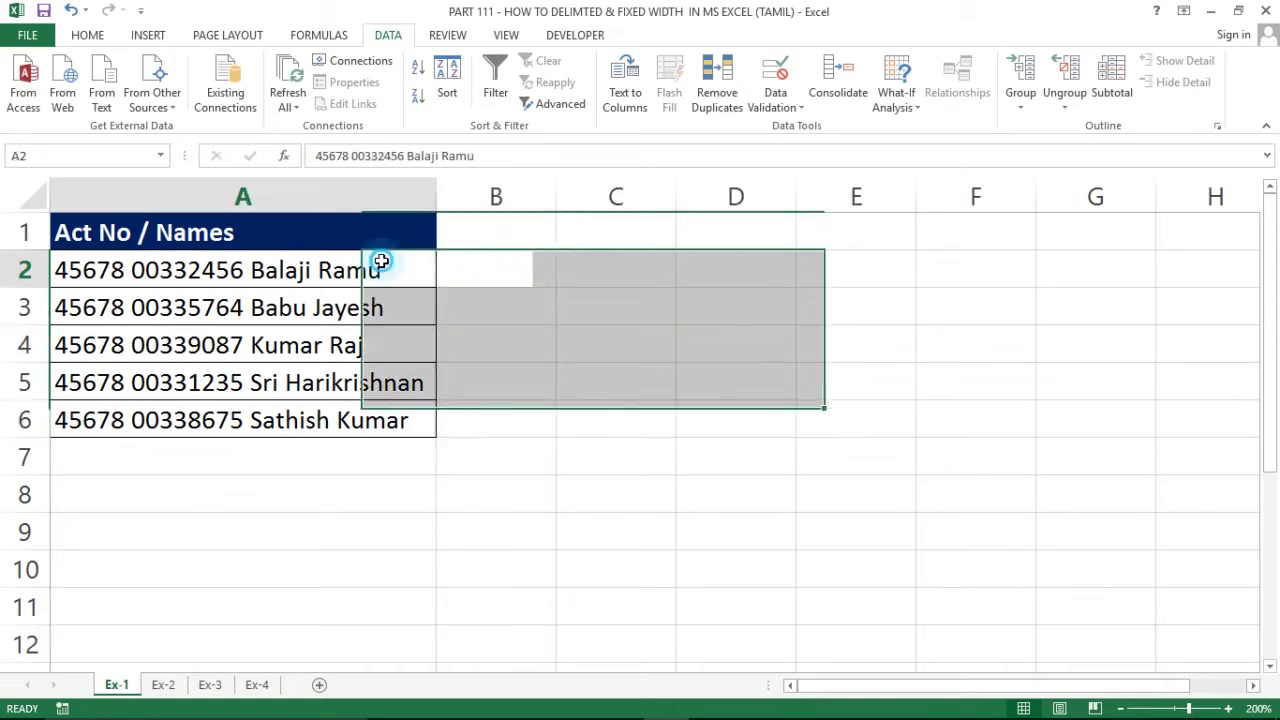
key(ctrl+shift+Down)
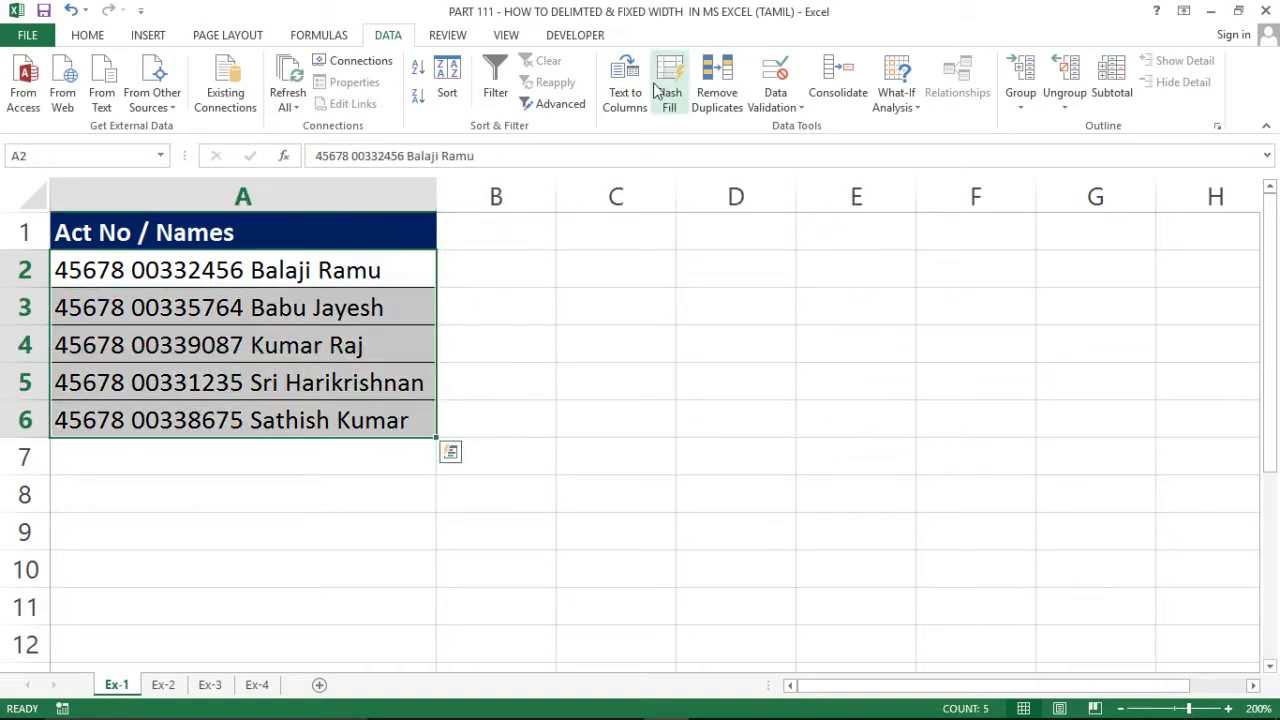
click(624, 88)
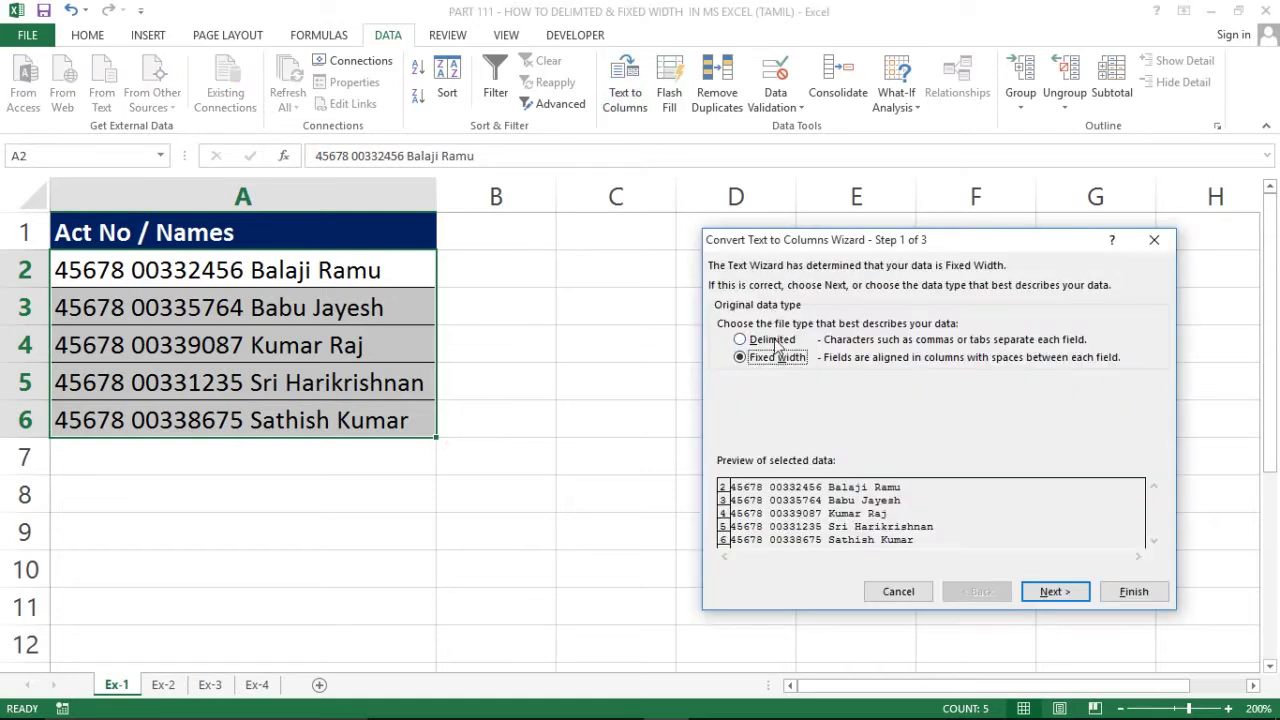
click(744, 339)
click(1058, 592)
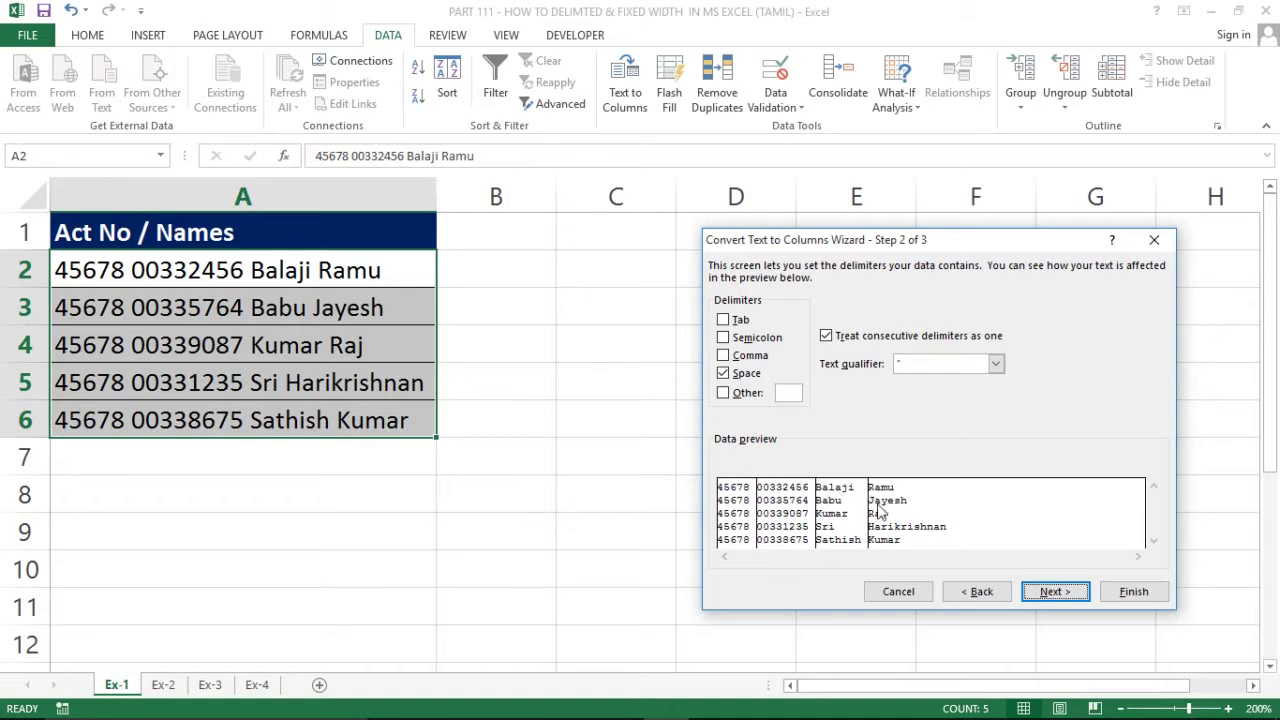
click(1052, 594)
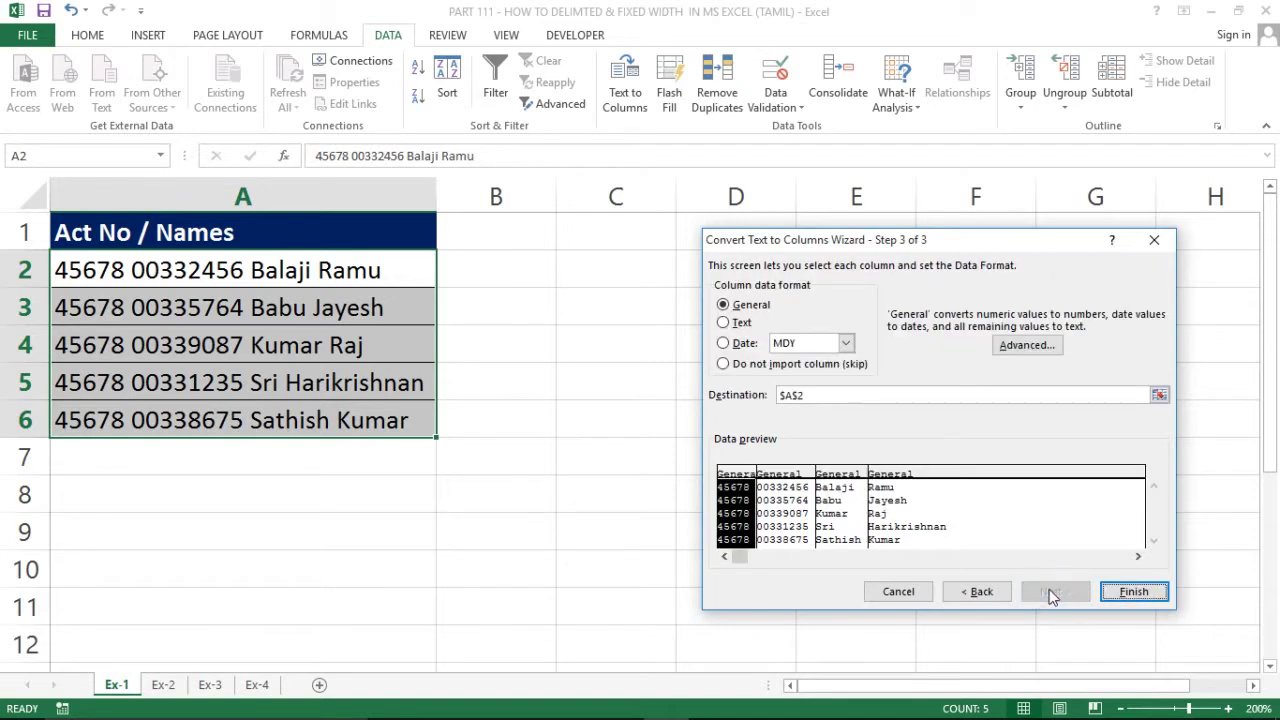
Set the first column to Text and the destination to cell B2.
click(727, 323)
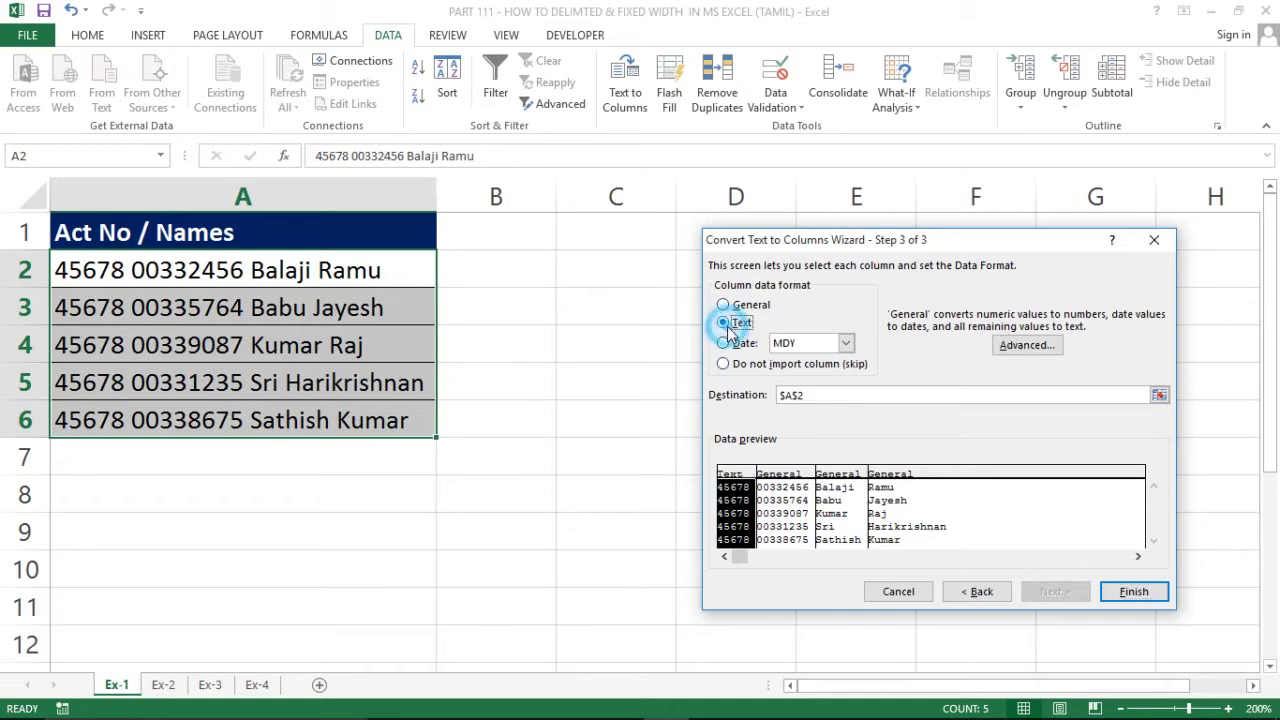
click(825, 395)
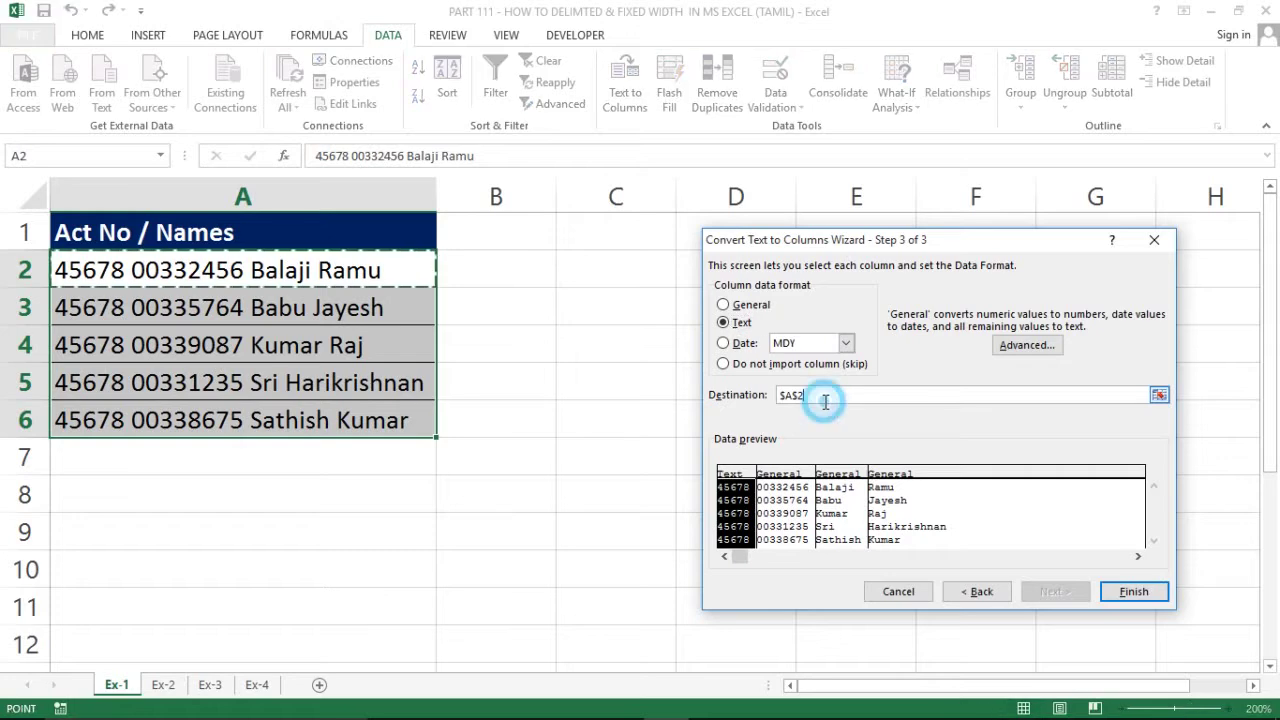
key(BackSpace)
key(BackSpace)
key(BackSpace)
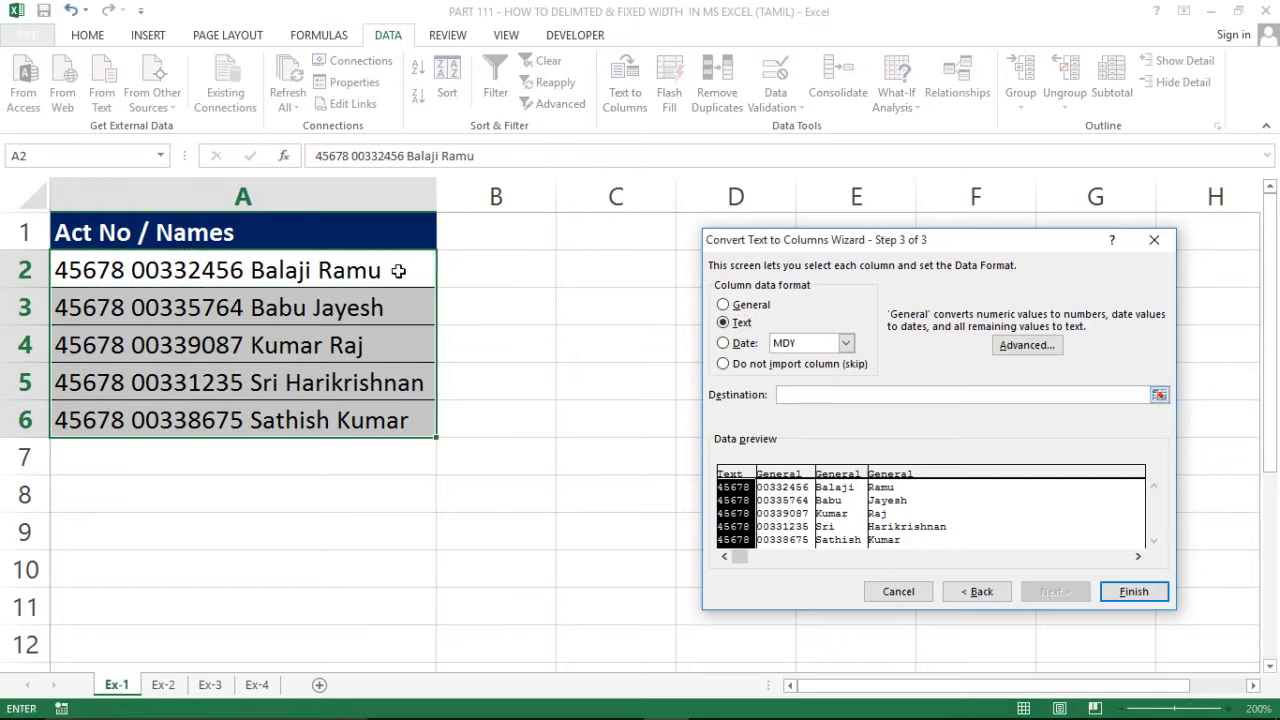
click(465, 266)
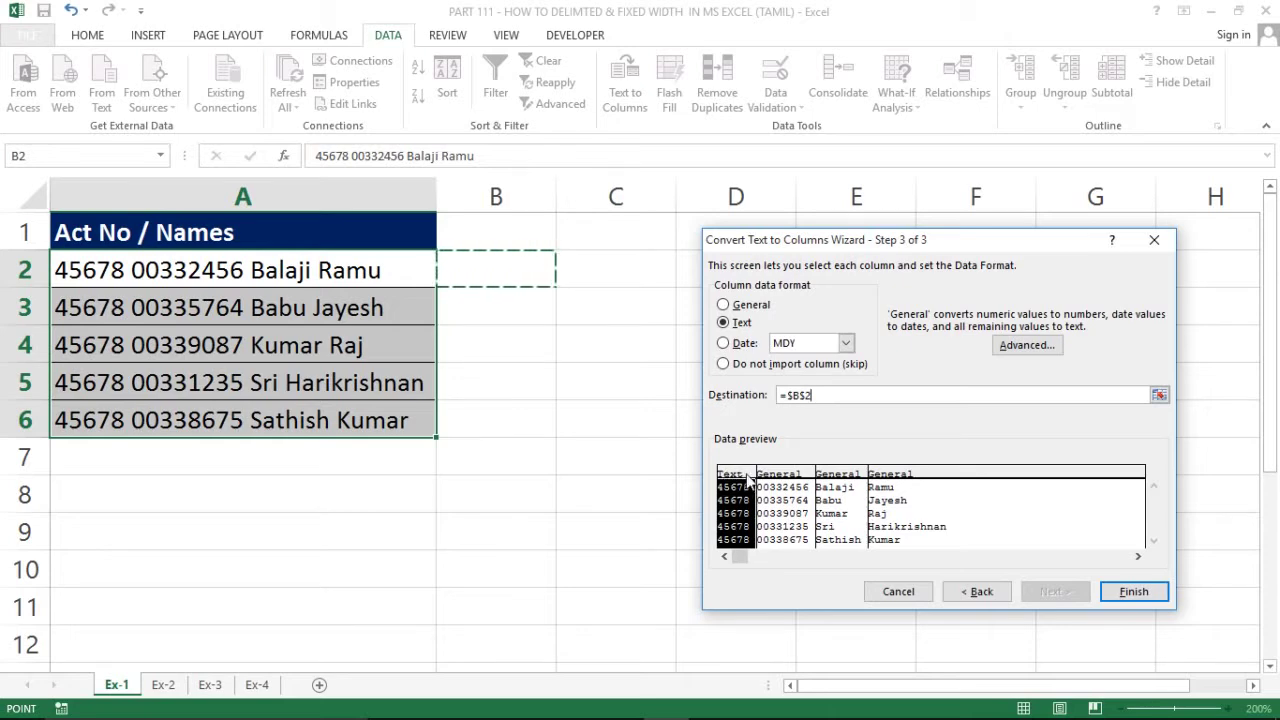
Set the account-number and name columns to Text, then reset the first column to General.
click(773, 481)
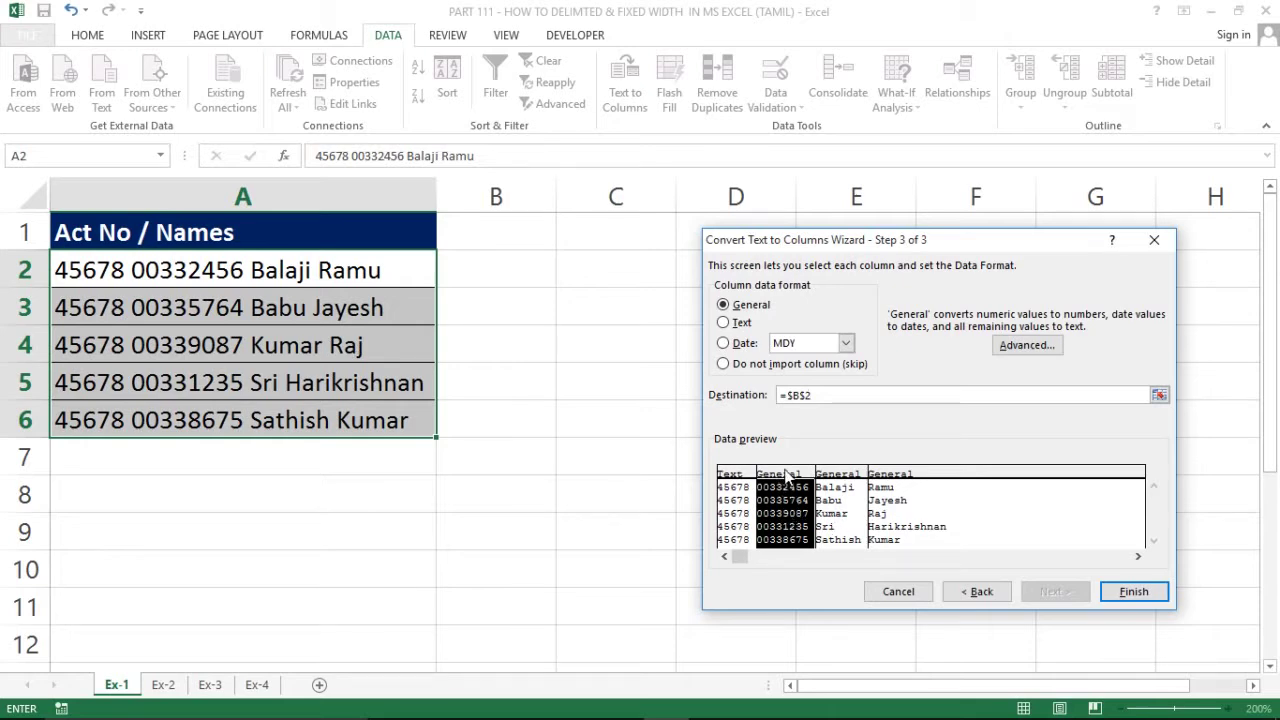
click(726, 325)
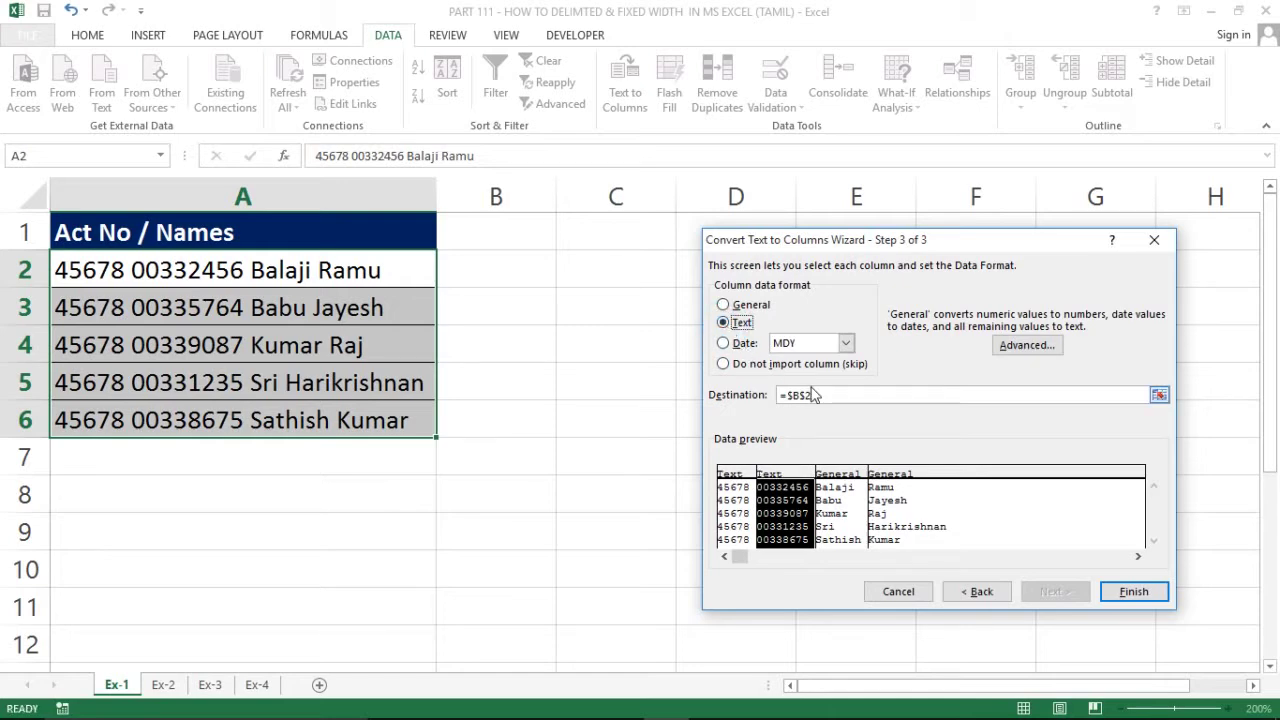
click(840, 497)
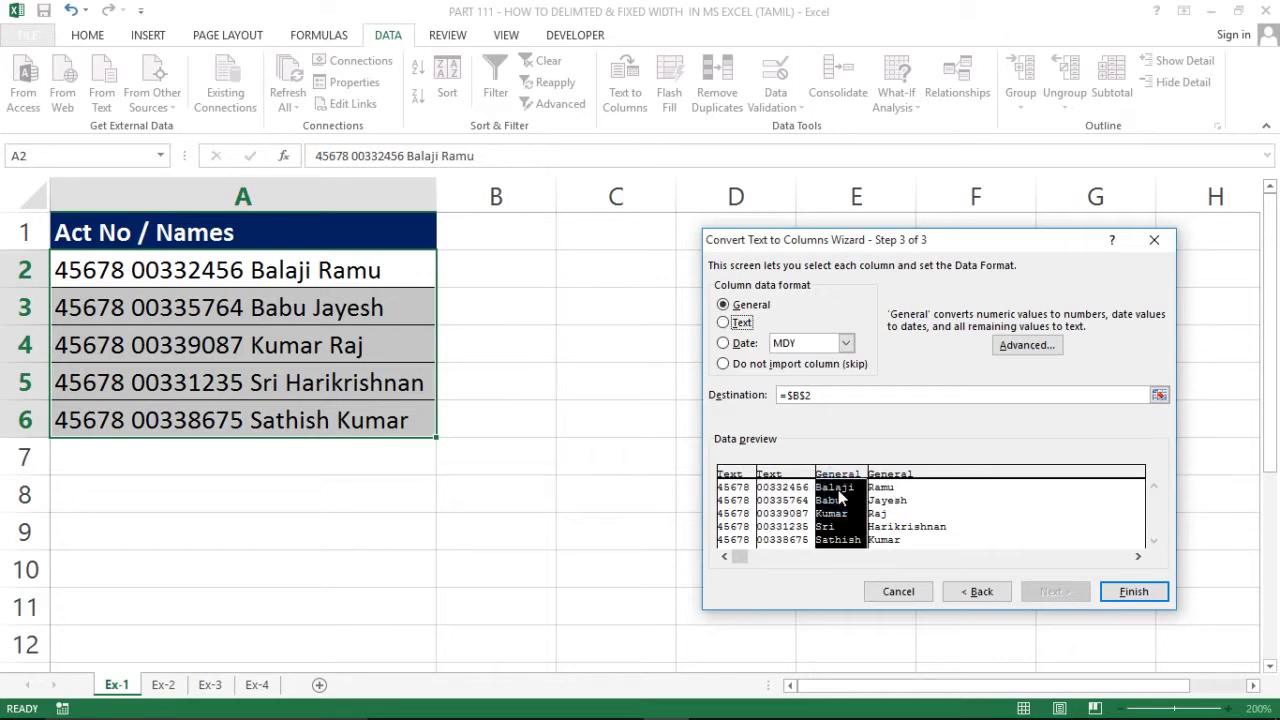
click(724, 323)
click(887, 498)
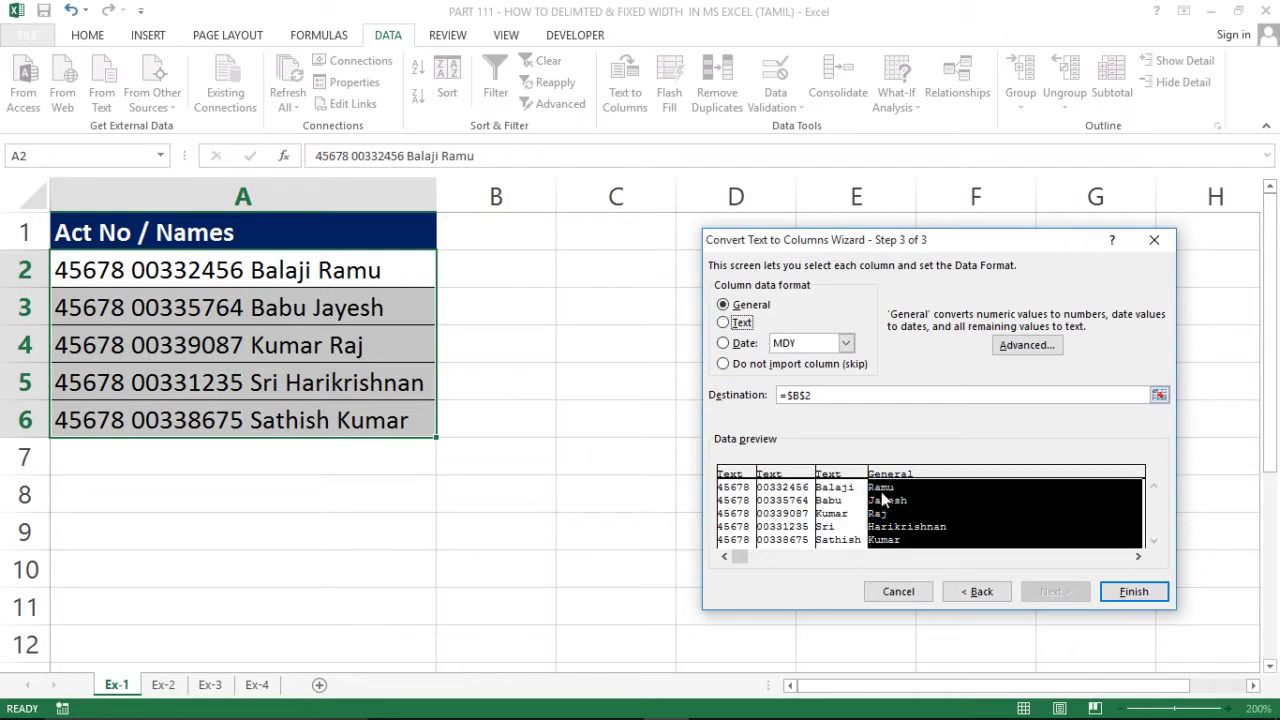
click(722, 323)
click(733, 505)
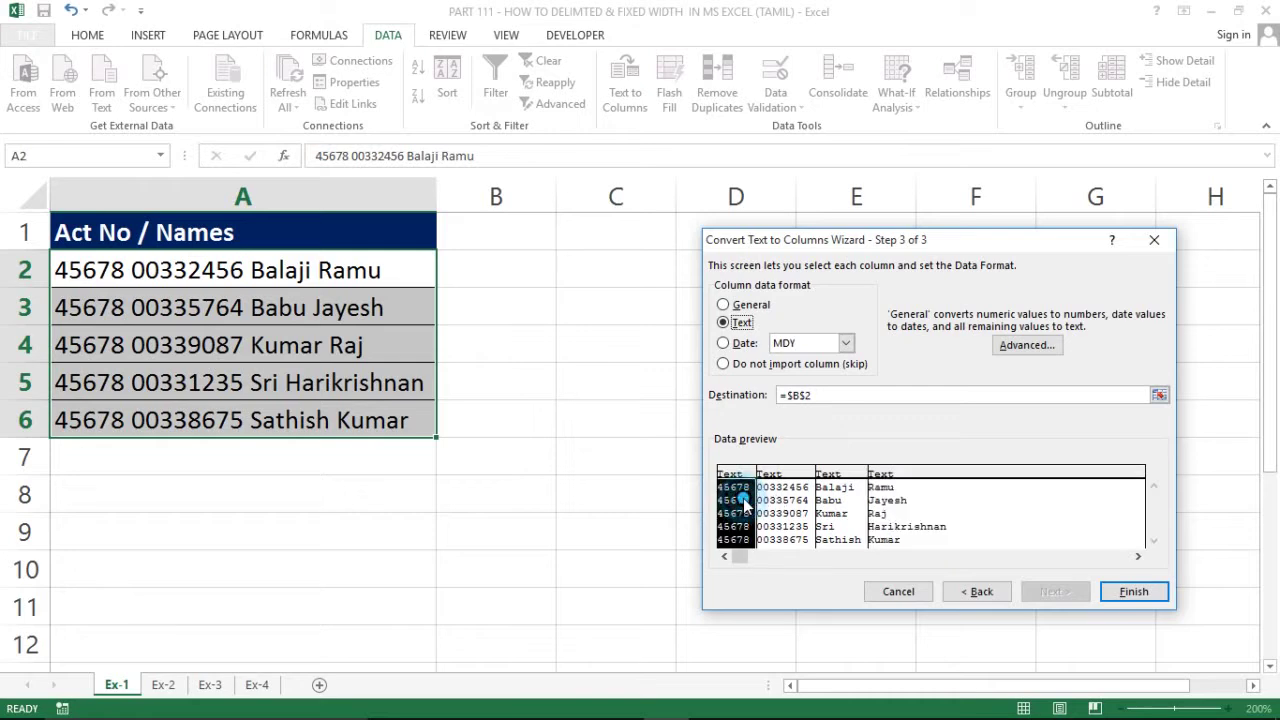
click(727, 306)
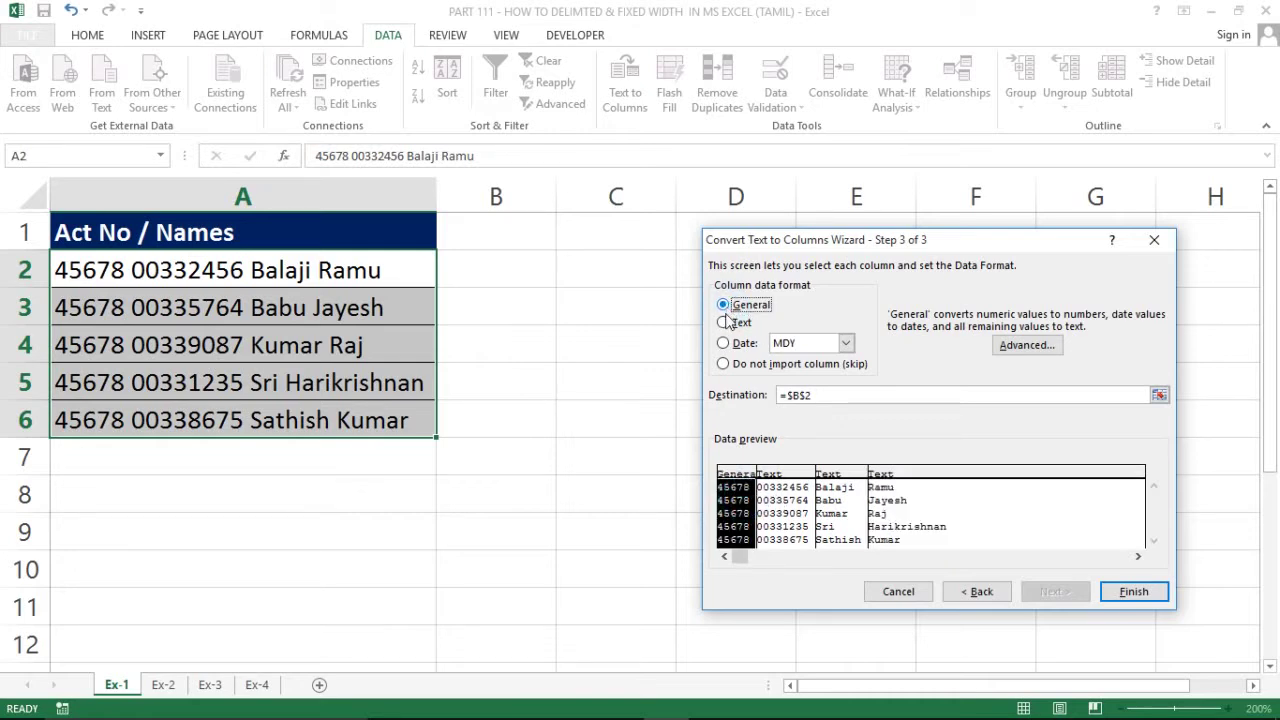
Keep the first two columns as Text, set both name columns to General, and finish.
click(725, 322)
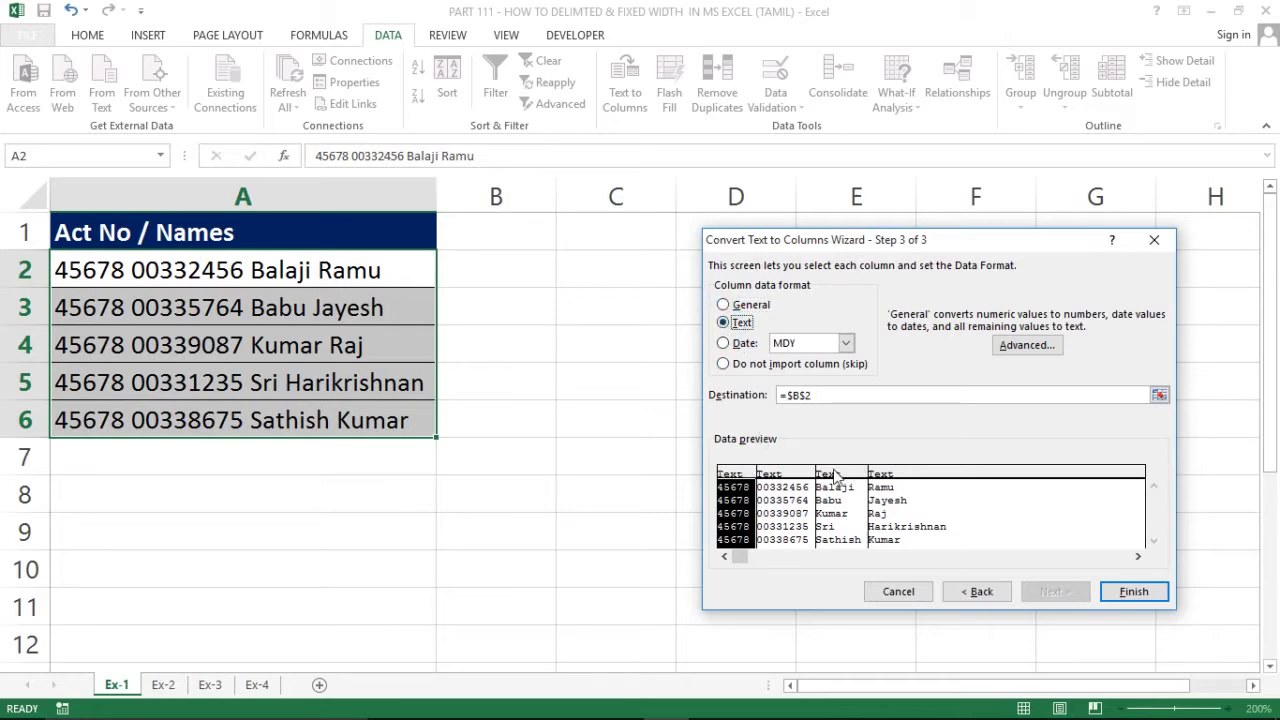
click(792, 502)
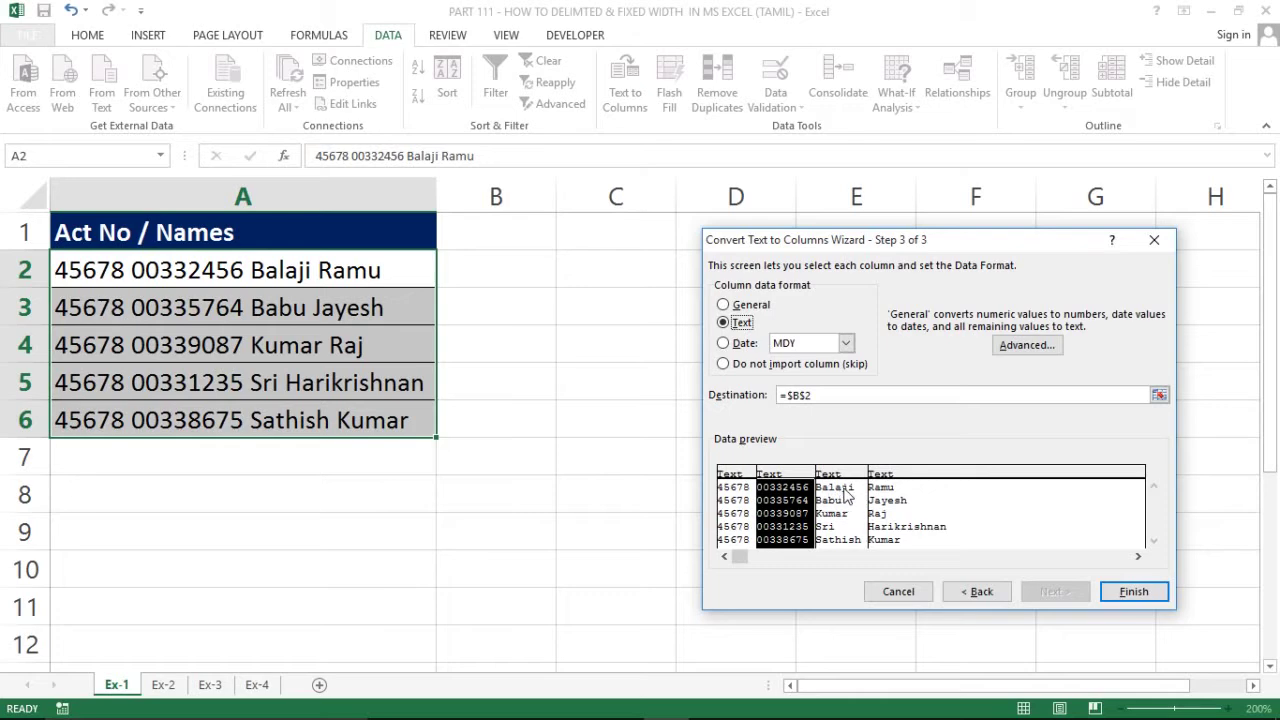
click(836, 490)
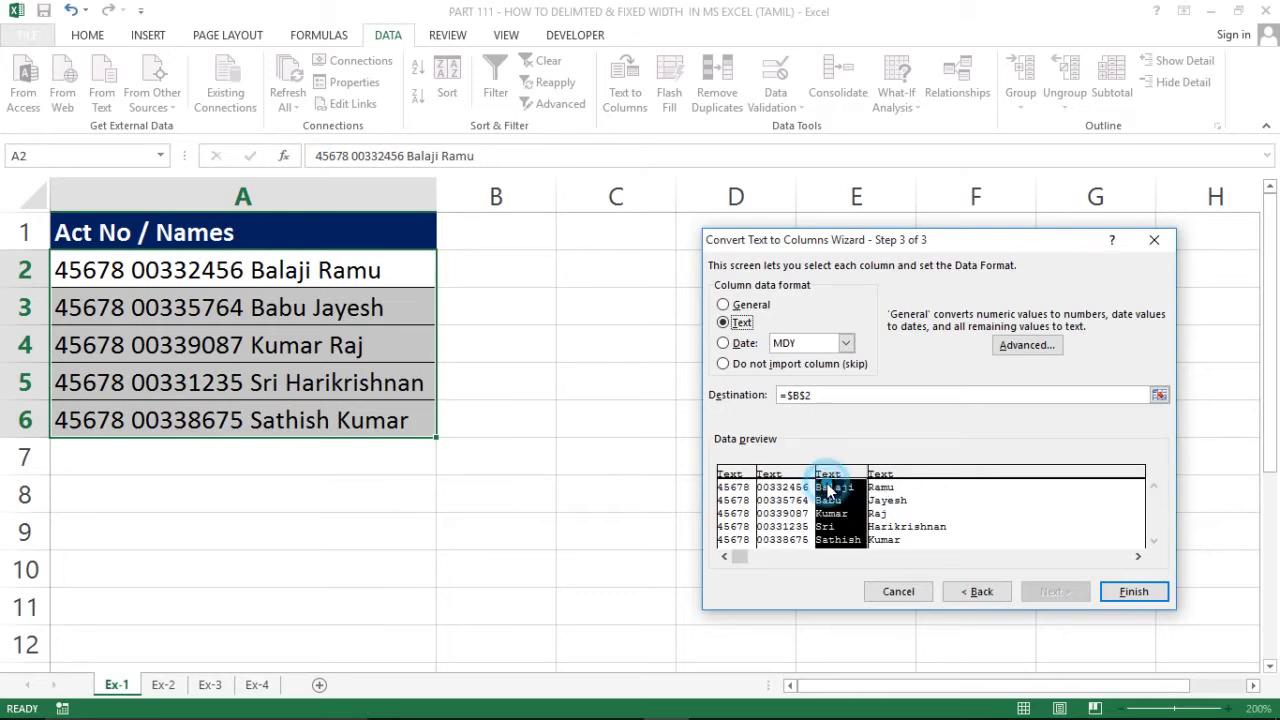
click(724, 305)
click(881, 492)
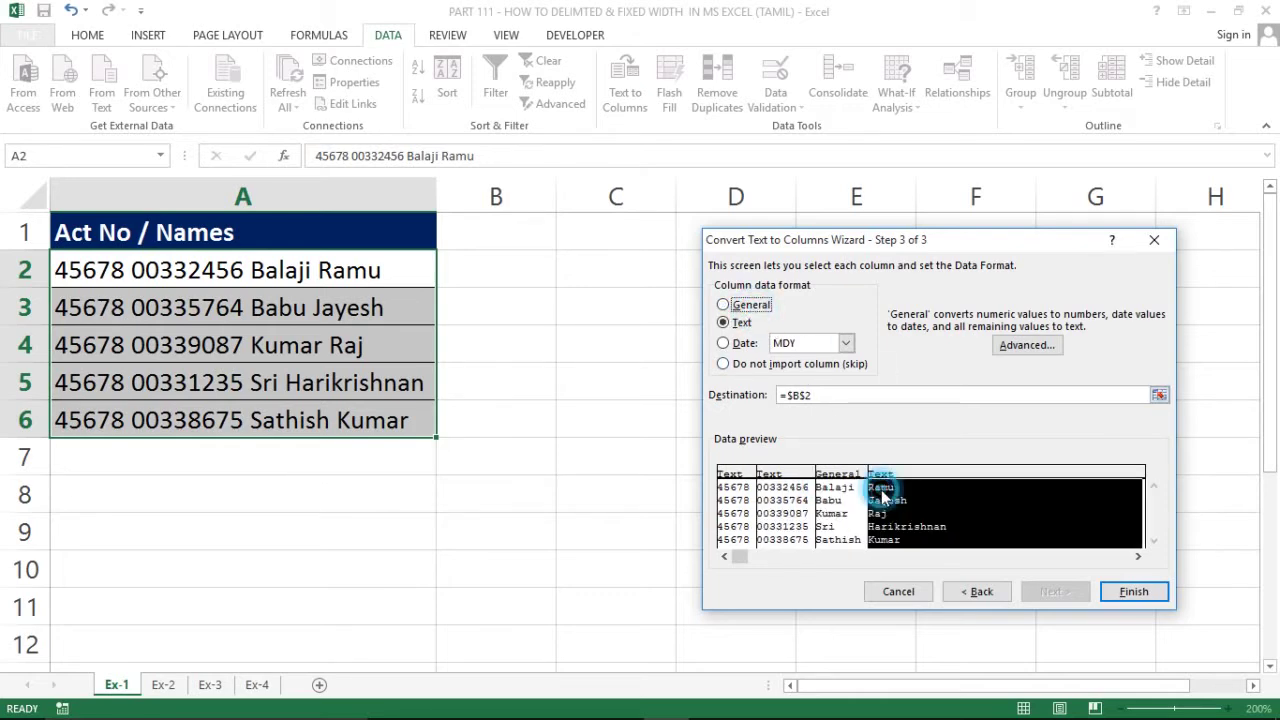
click(752, 304)
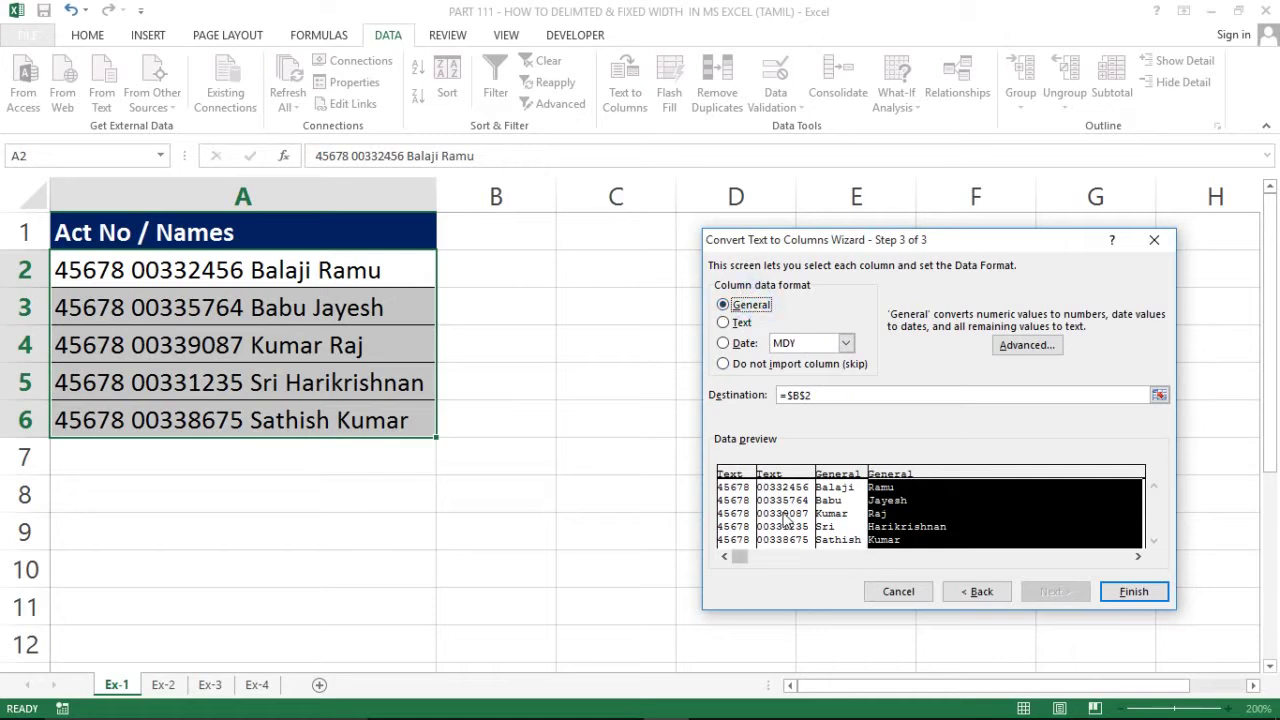
click(1124, 598)
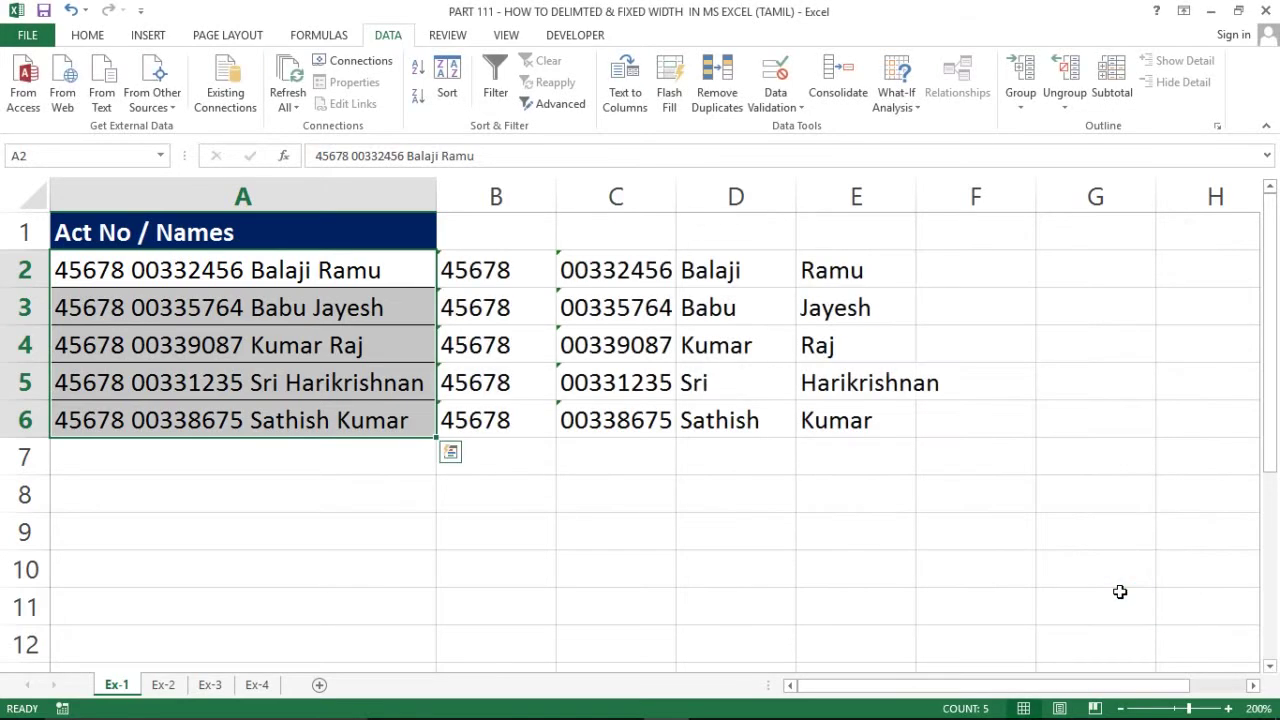
Compare the split values in B2 and C2 with the original entries in column A.
click(476, 275)
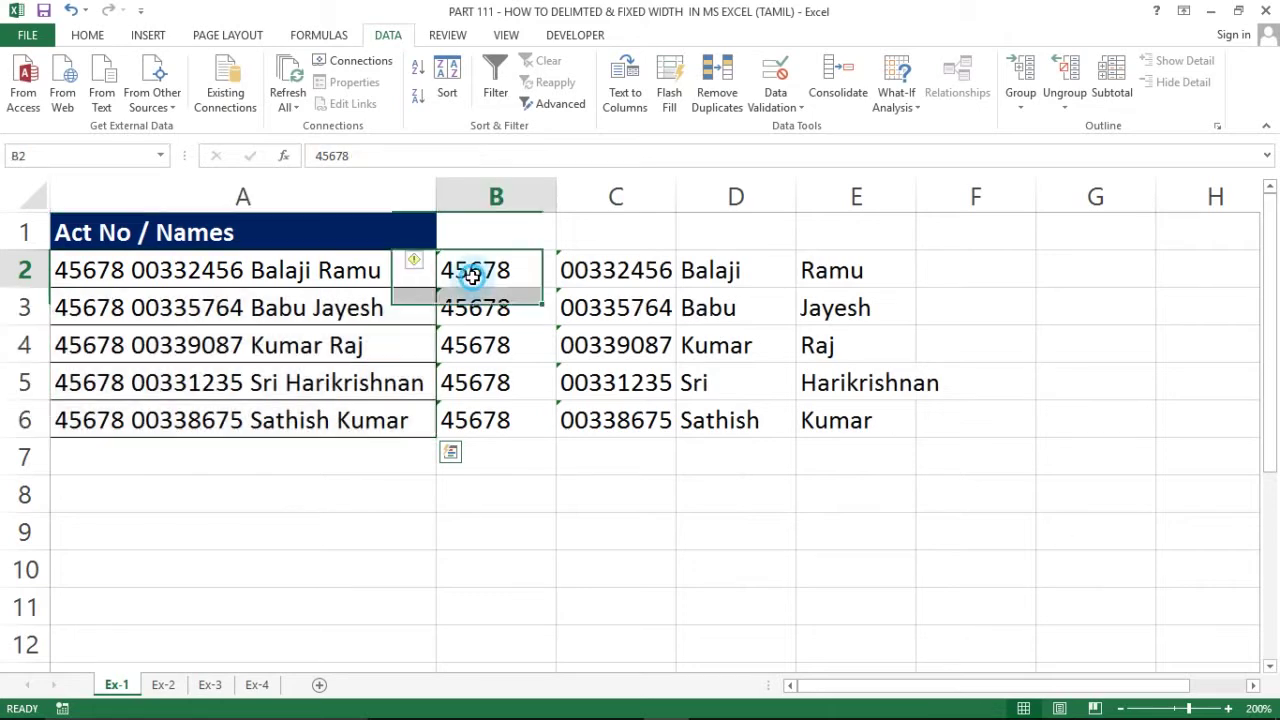
click(115, 278)
click(506, 268)
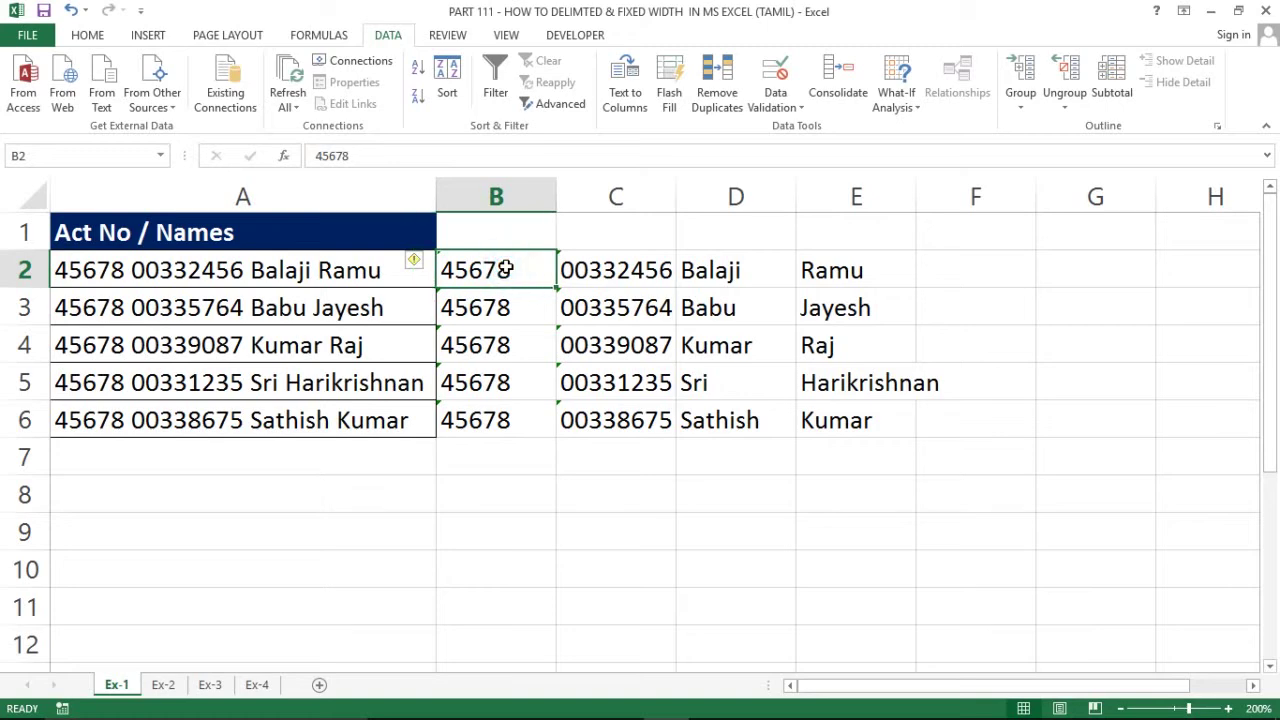
key(ctrl+space)
key(shift+Right)
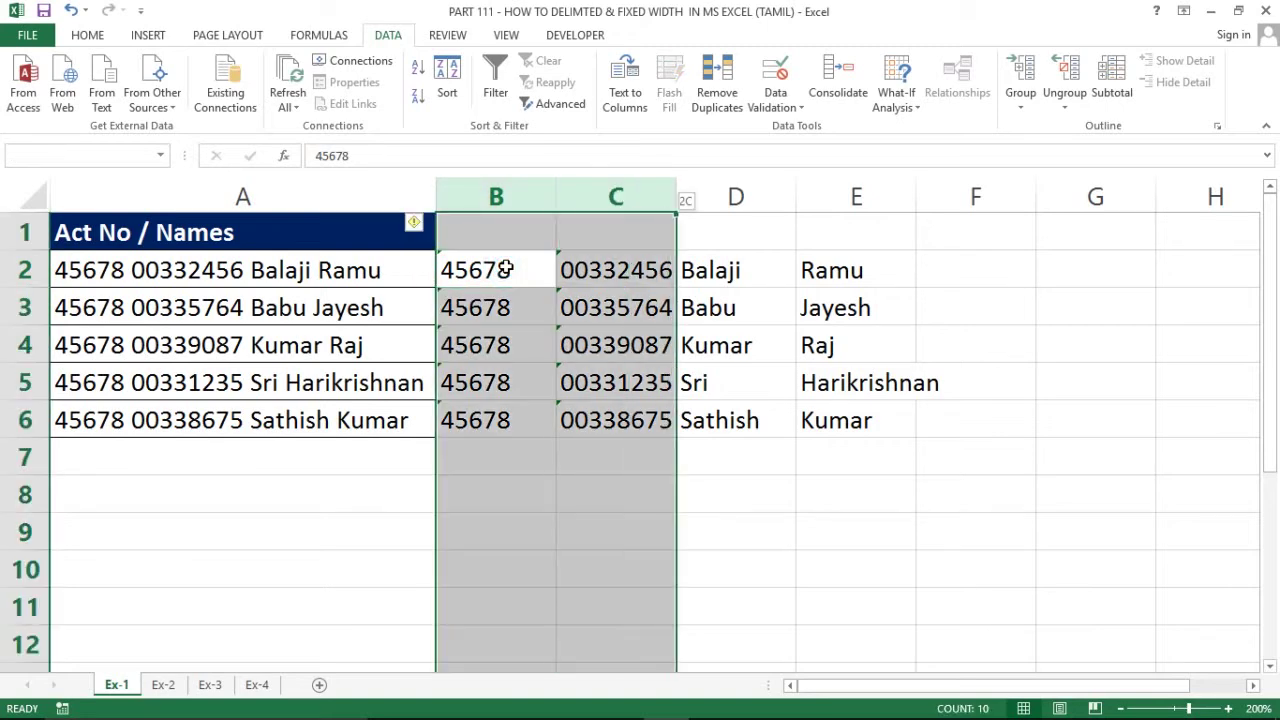
click(128, 262)
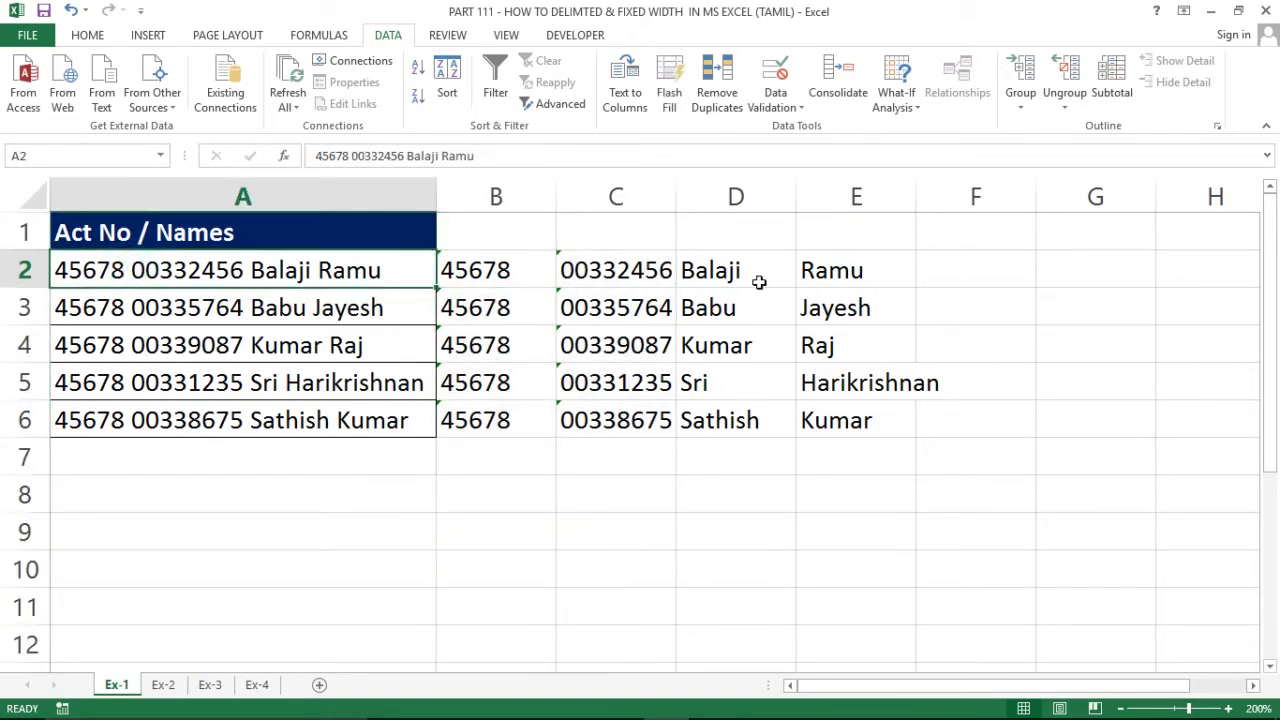
click(634, 266)
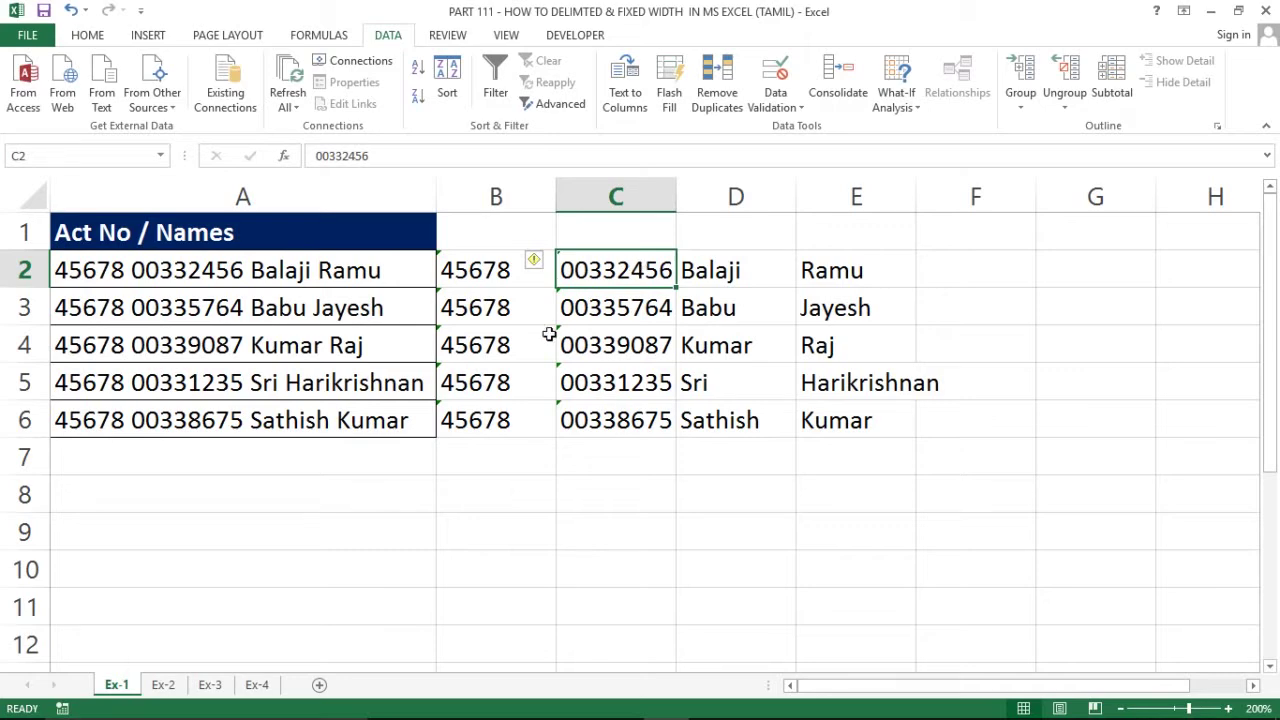
Check C6's account number, select the B2:C6 block, then go to sheet Ex-2.
click(648, 418)
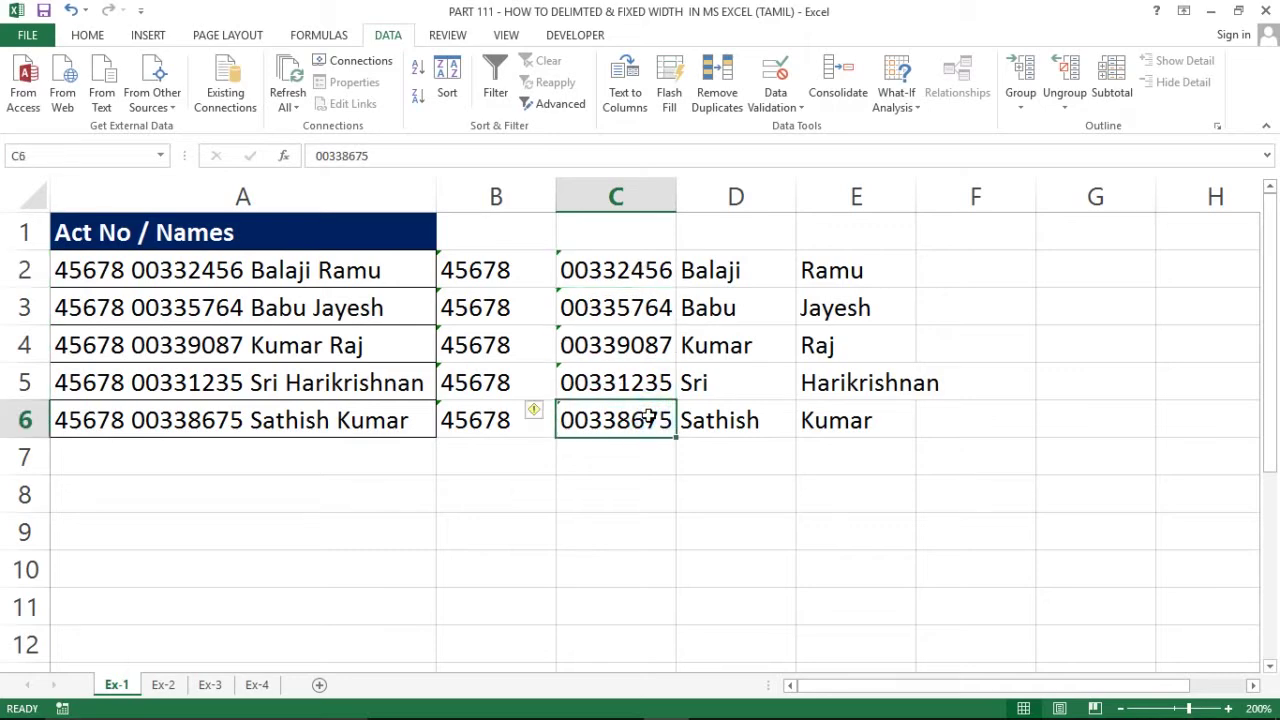
click(482, 311)
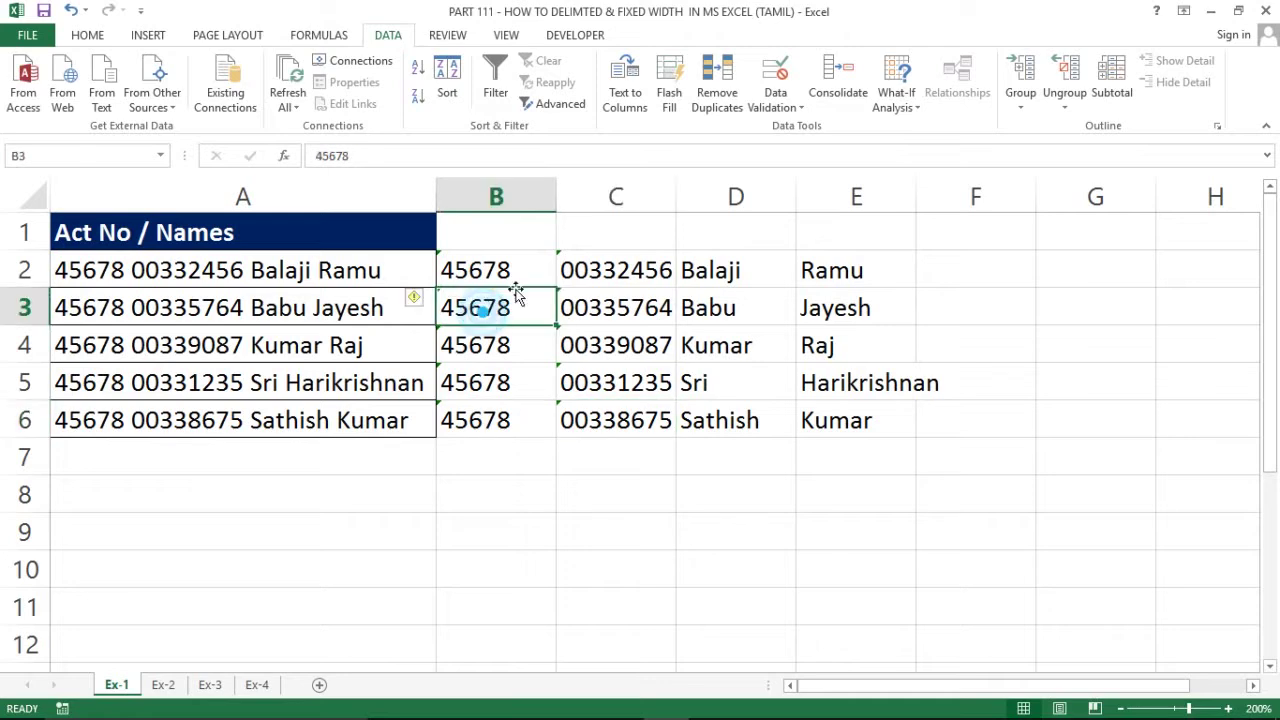
click(523, 275)
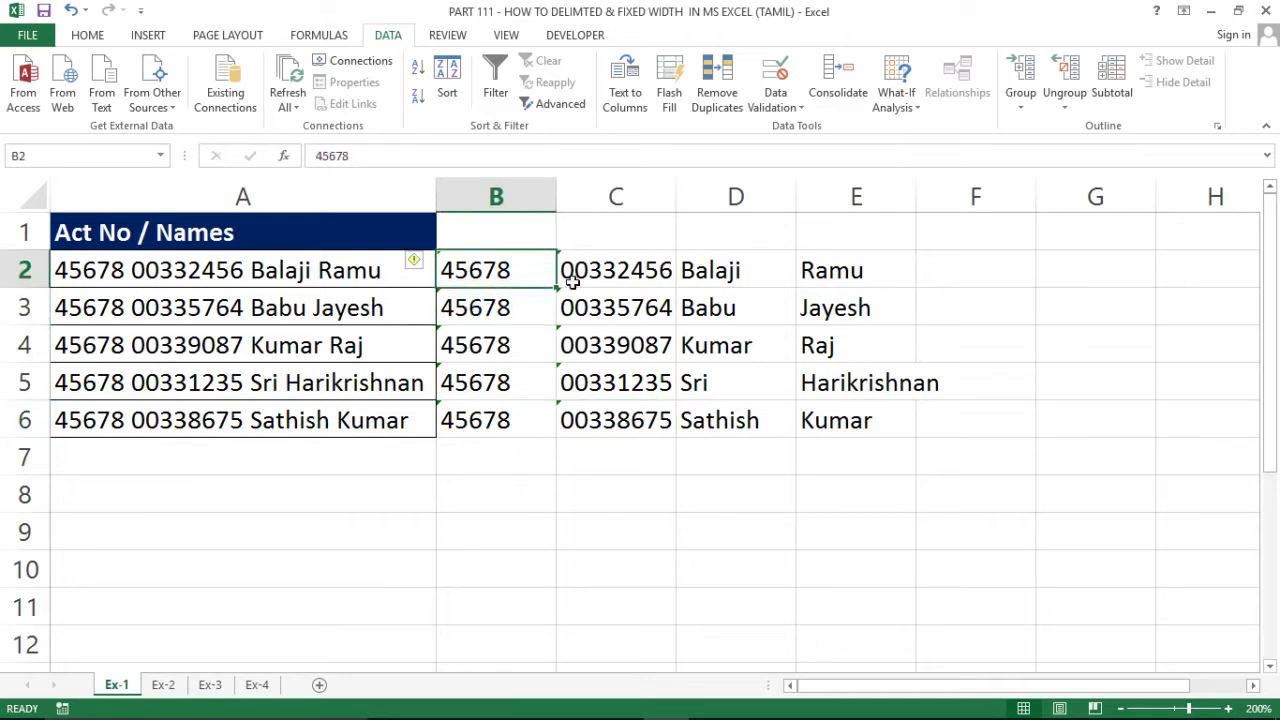
key(shift+Right)
key(shift+Down)
key(shift+Down)
key(shift+Down)
key(shift+Down)
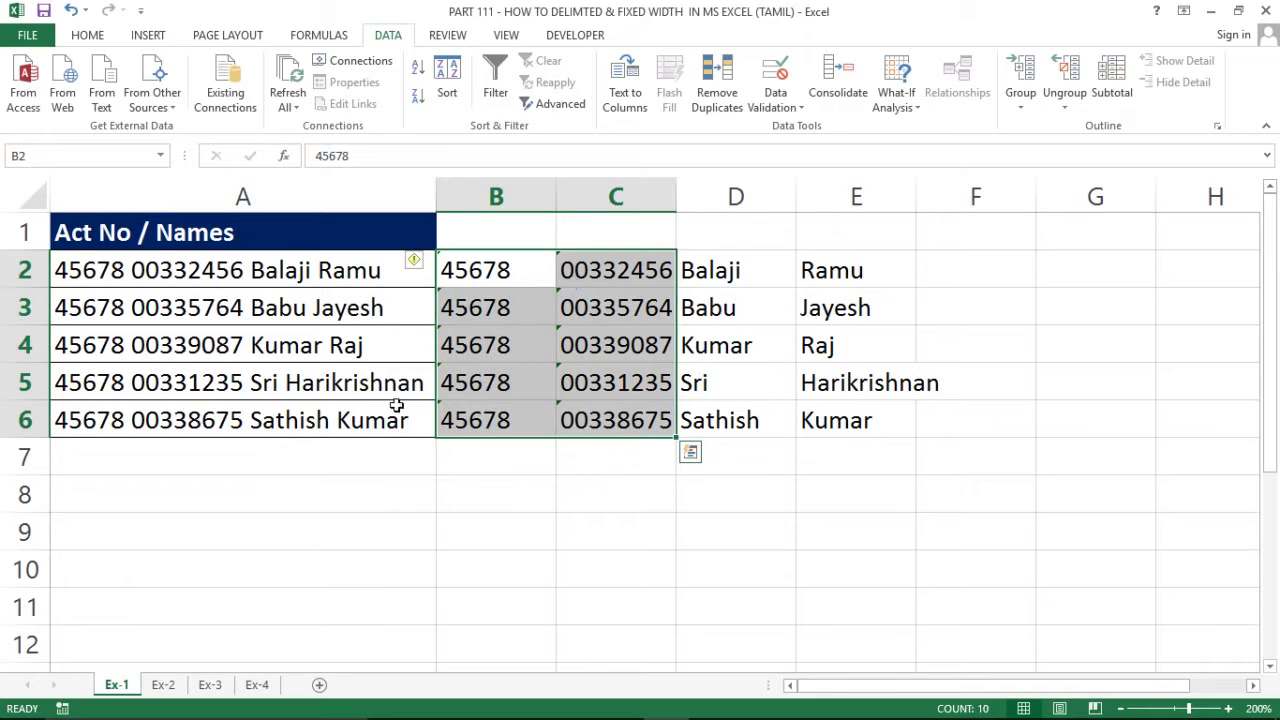
click(163, 686)
Select the names in A2:A6 and set Text to Columns to split at commas instead of spaces.
click(157, 272)
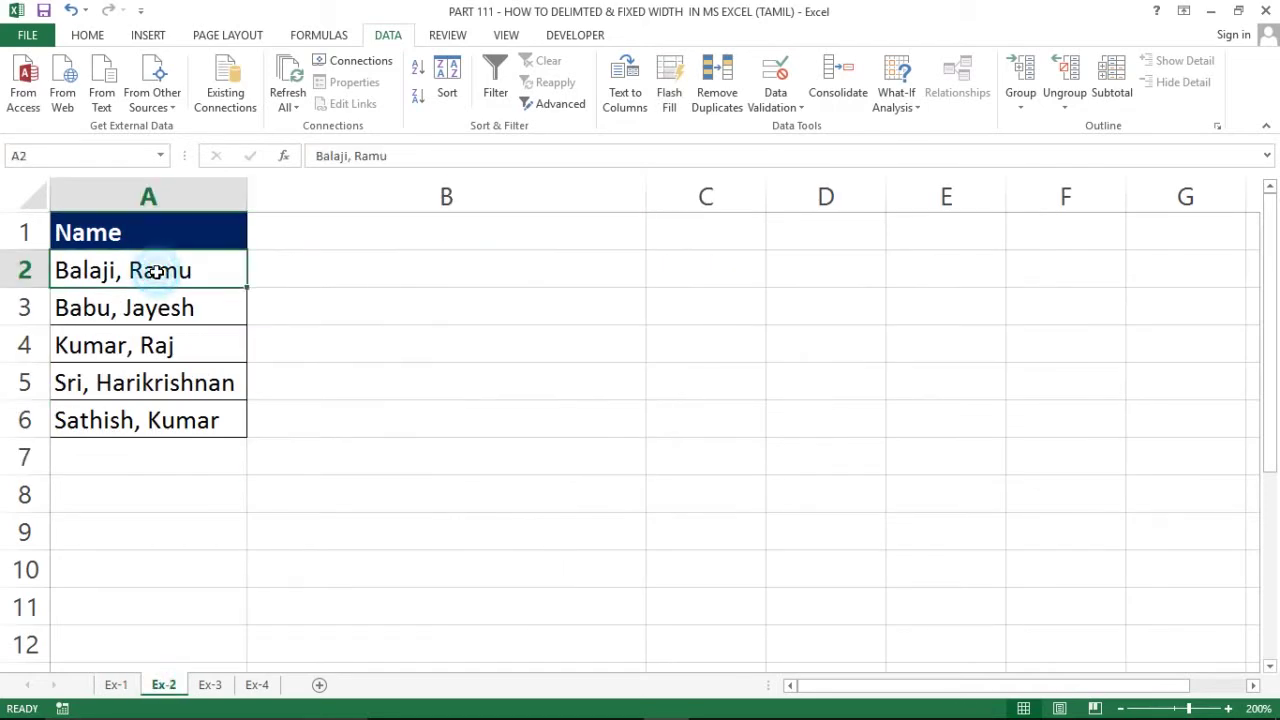
key(ctrl+shift+Down)
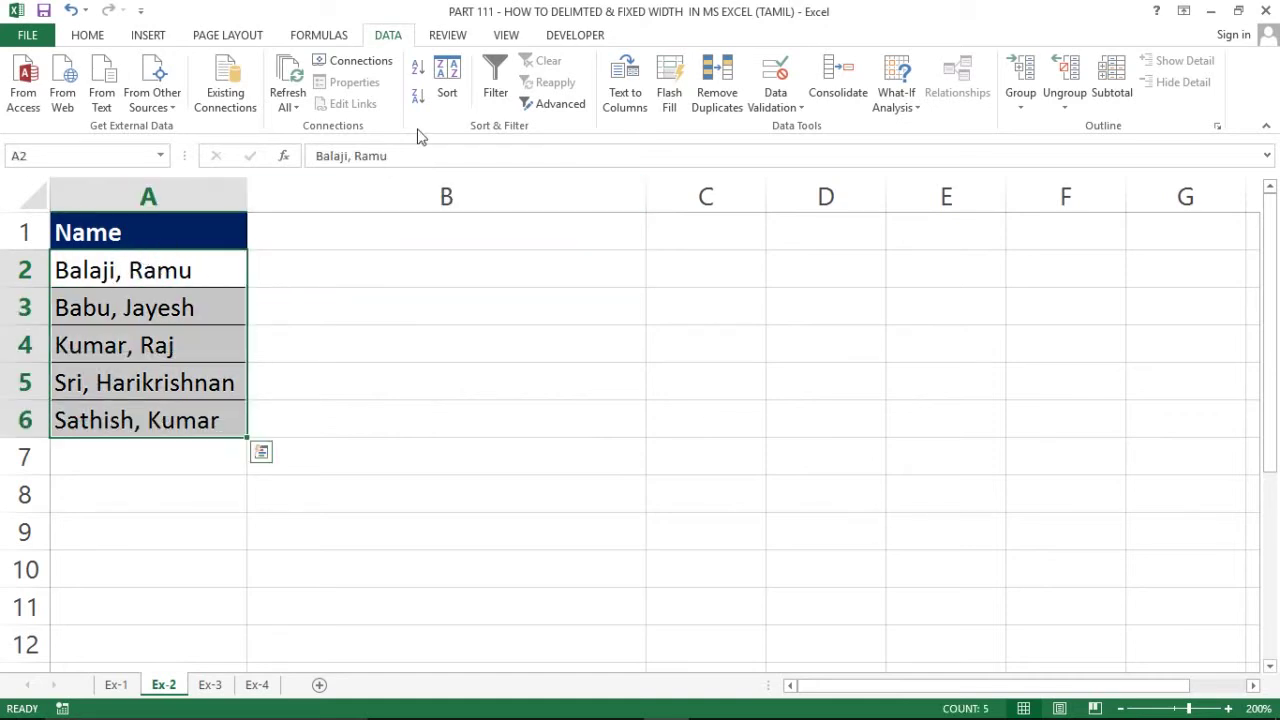
click(625, 85)
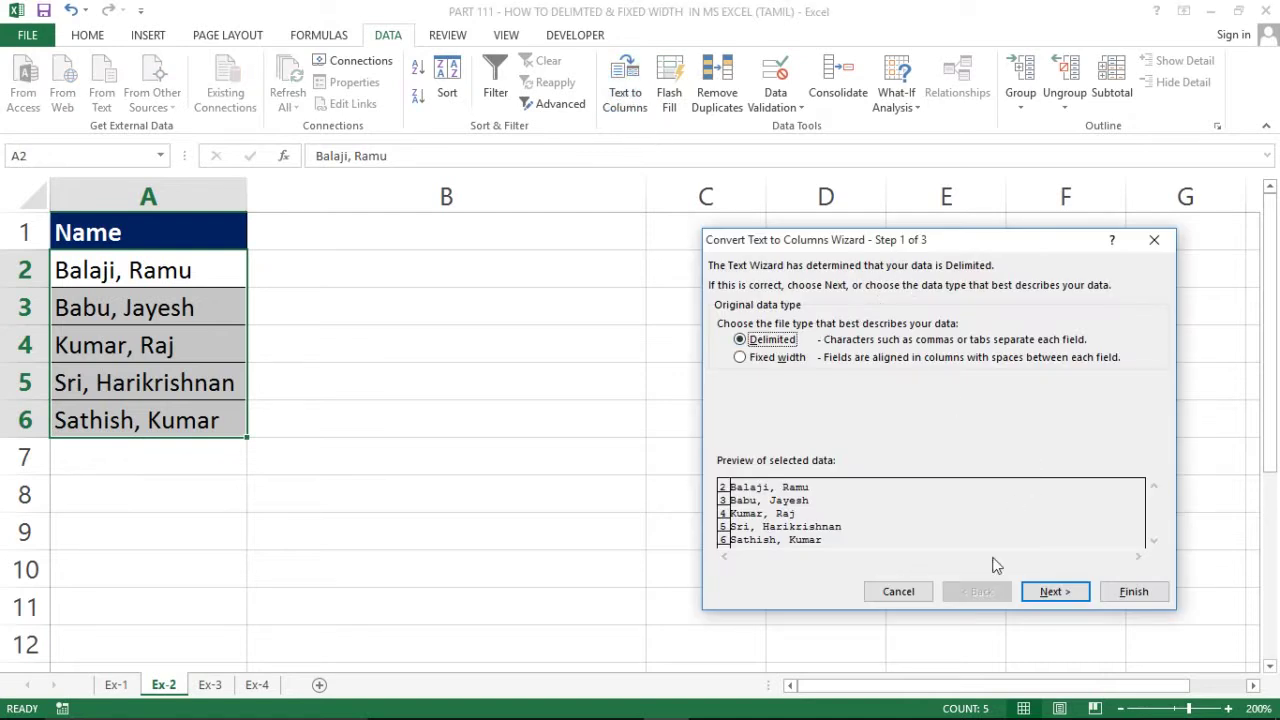
click(1046, 588)
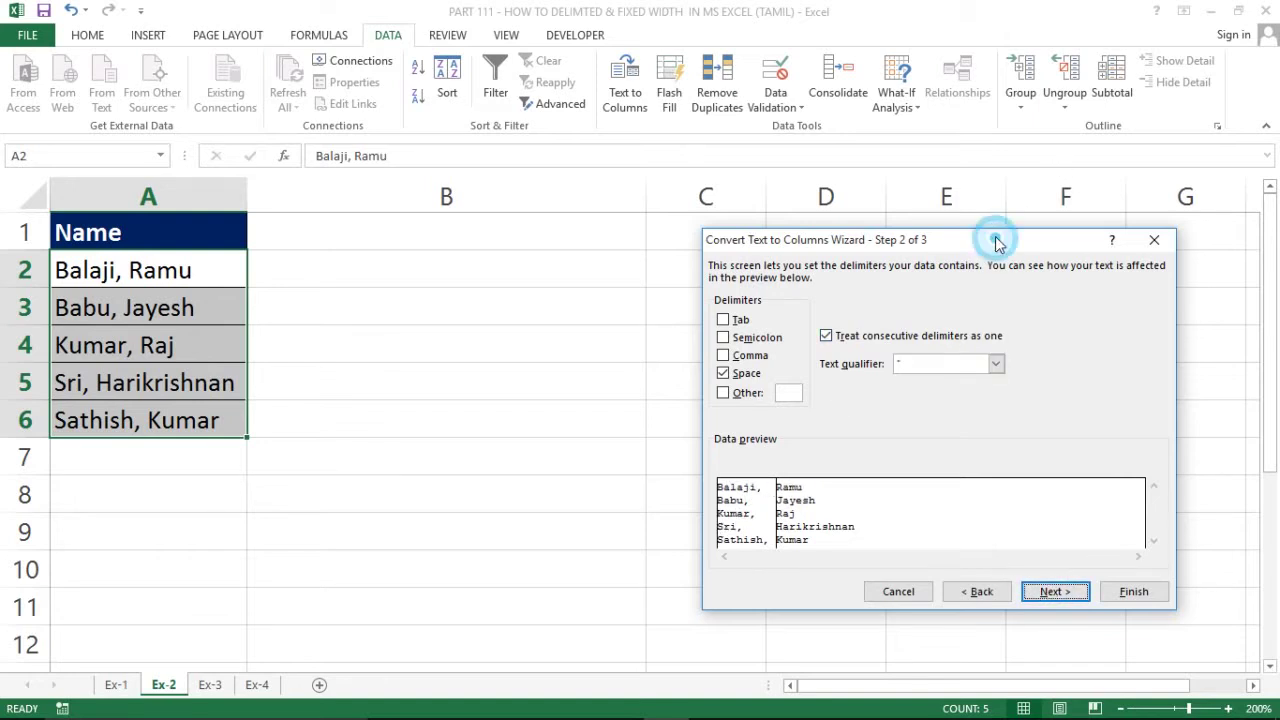
drag(995, 238, 904, 161)
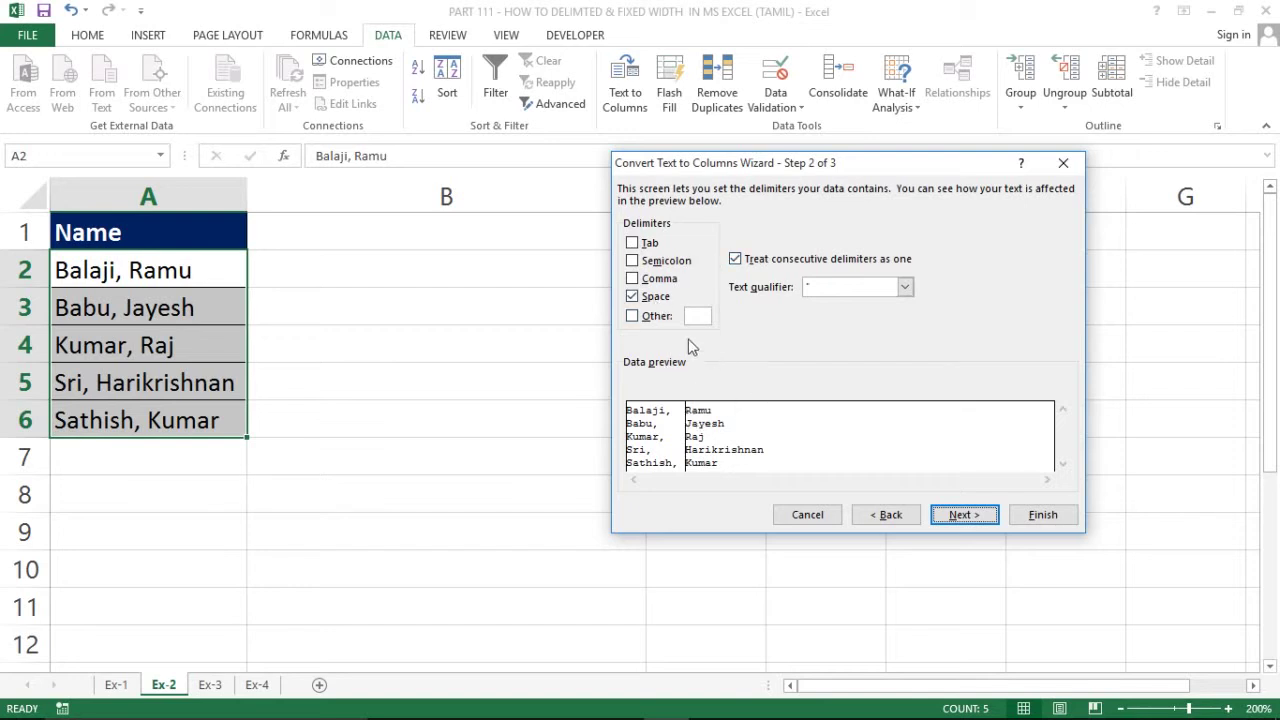
click(631, 297)
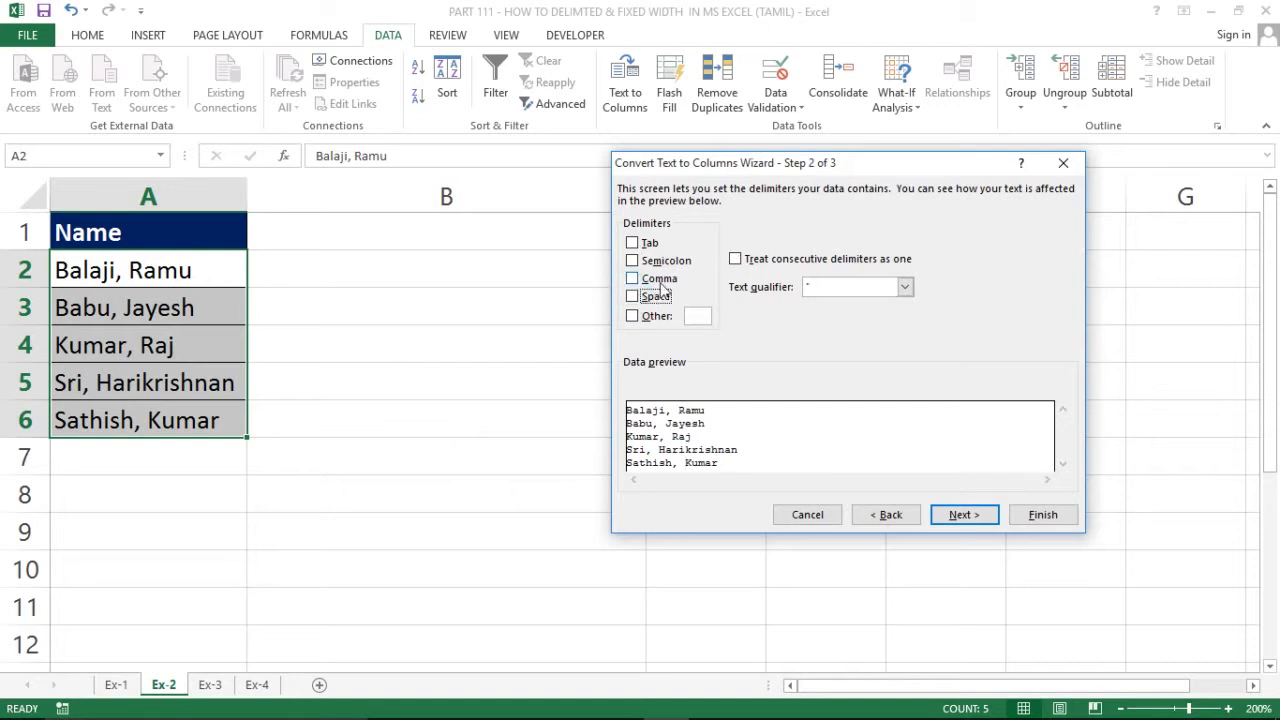
click(632, 279)
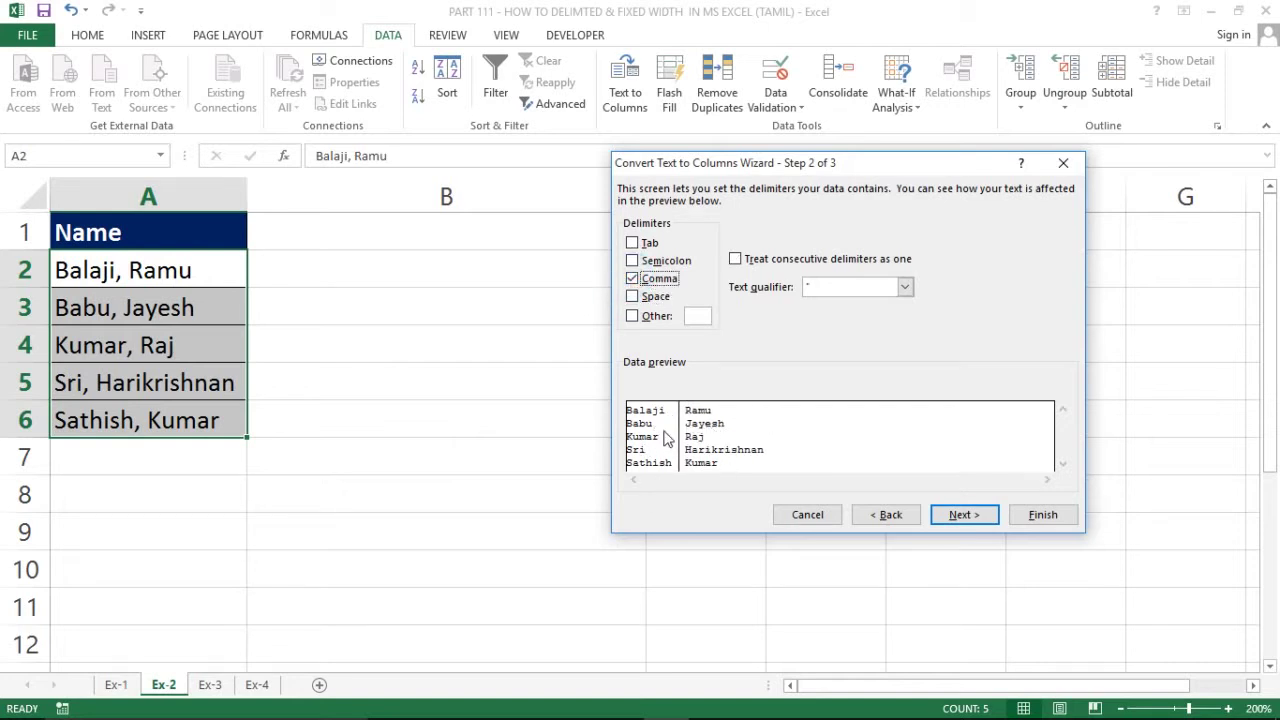
Set the split destination to B2 and finish, filling columns B and C.
click(960, 515)
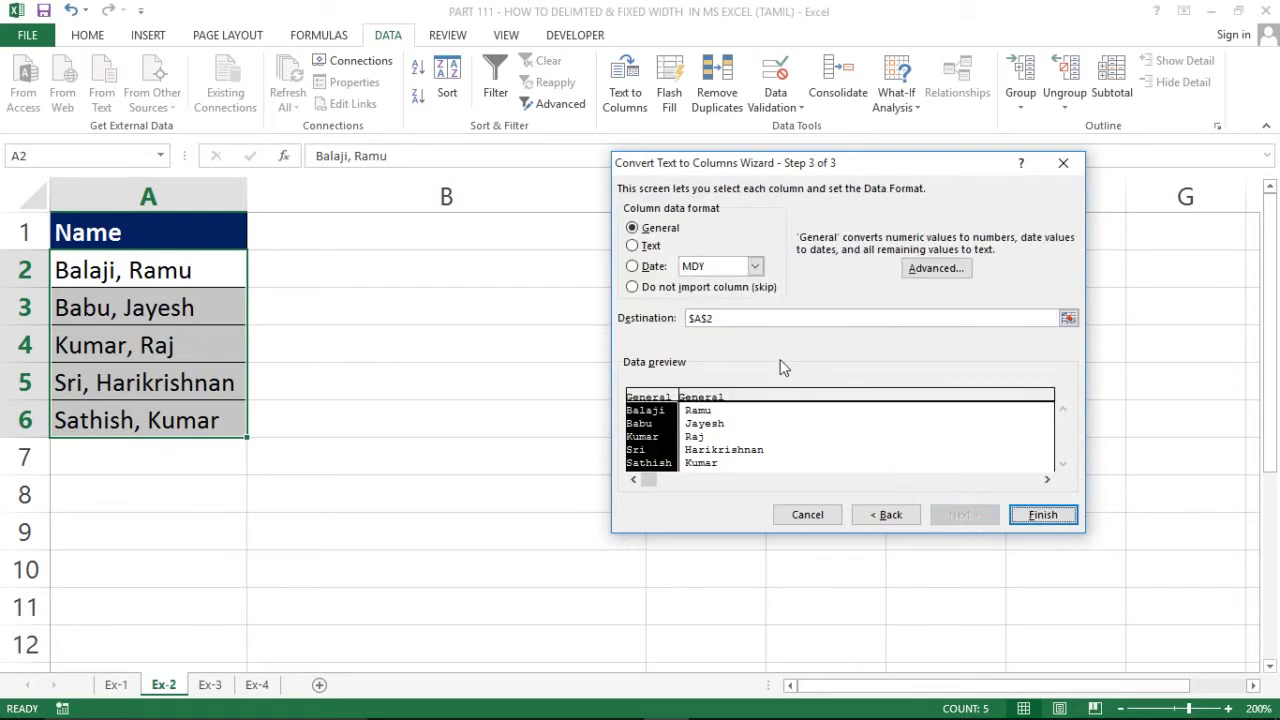
click(728, 322)
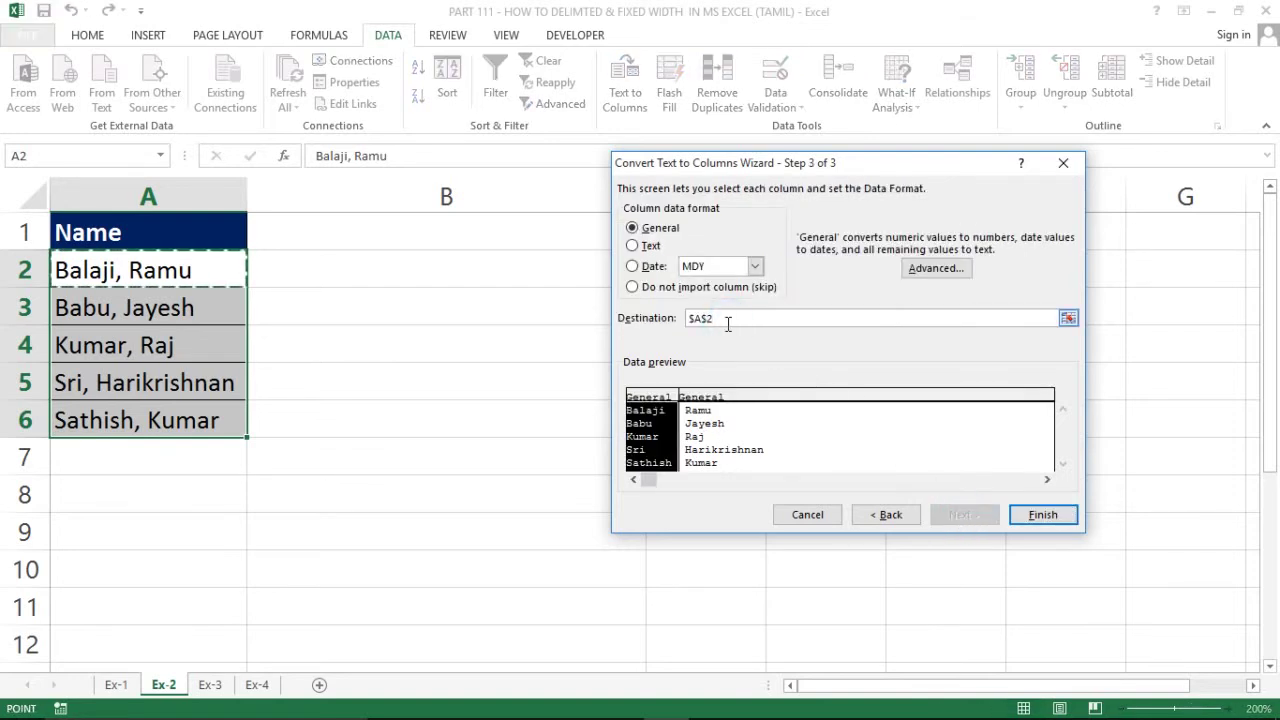
key(BackSpace)
key(BackSpace)
key(BackSpace)
key(BackSpace)
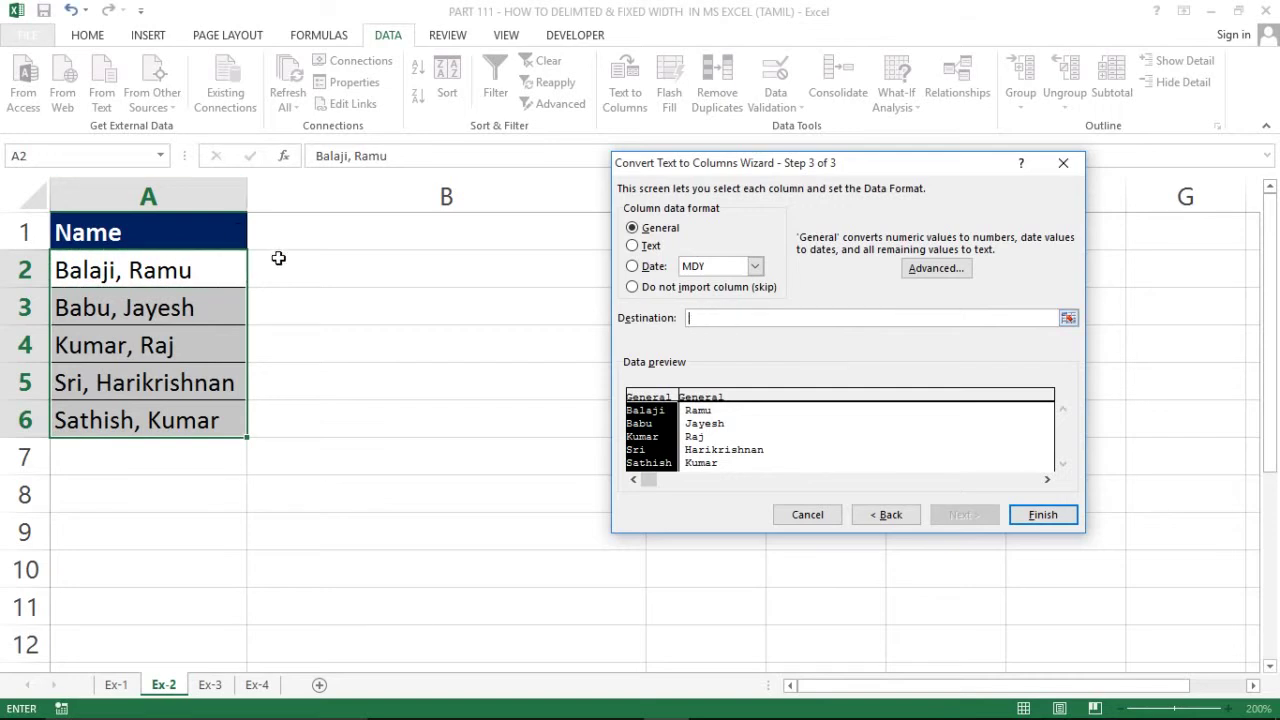
click(284, 264)
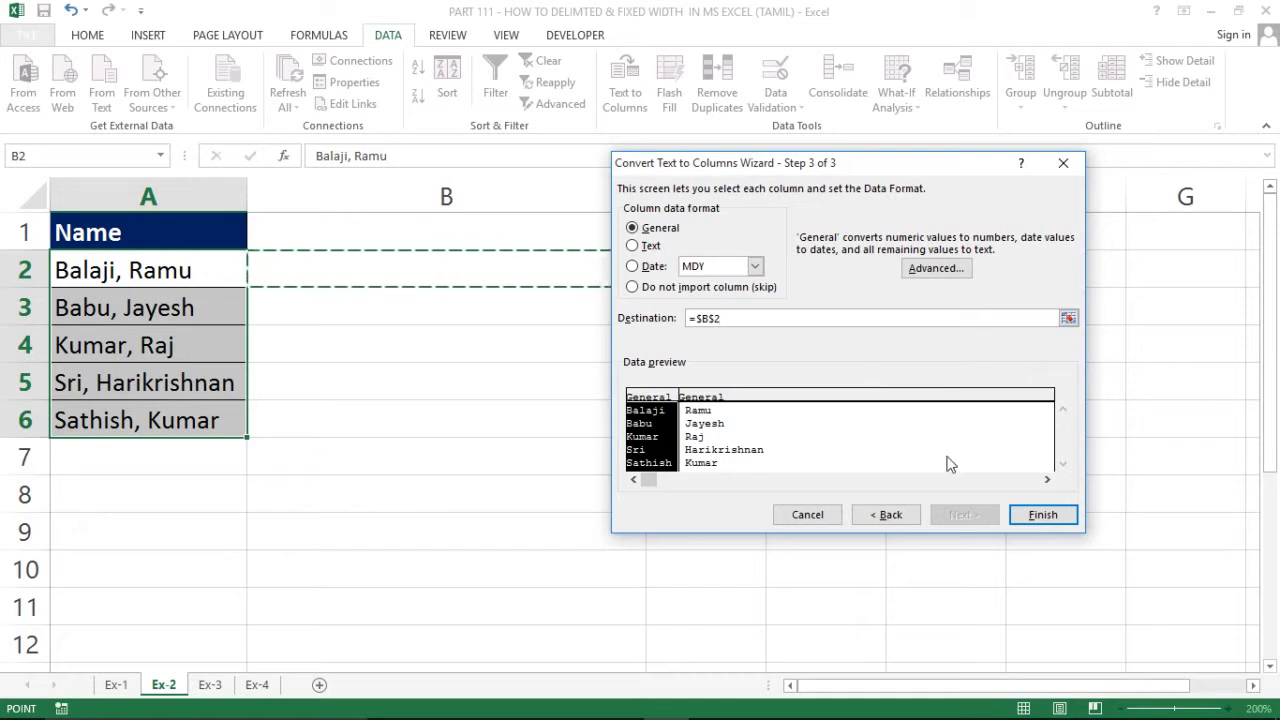
click(1030, 515)
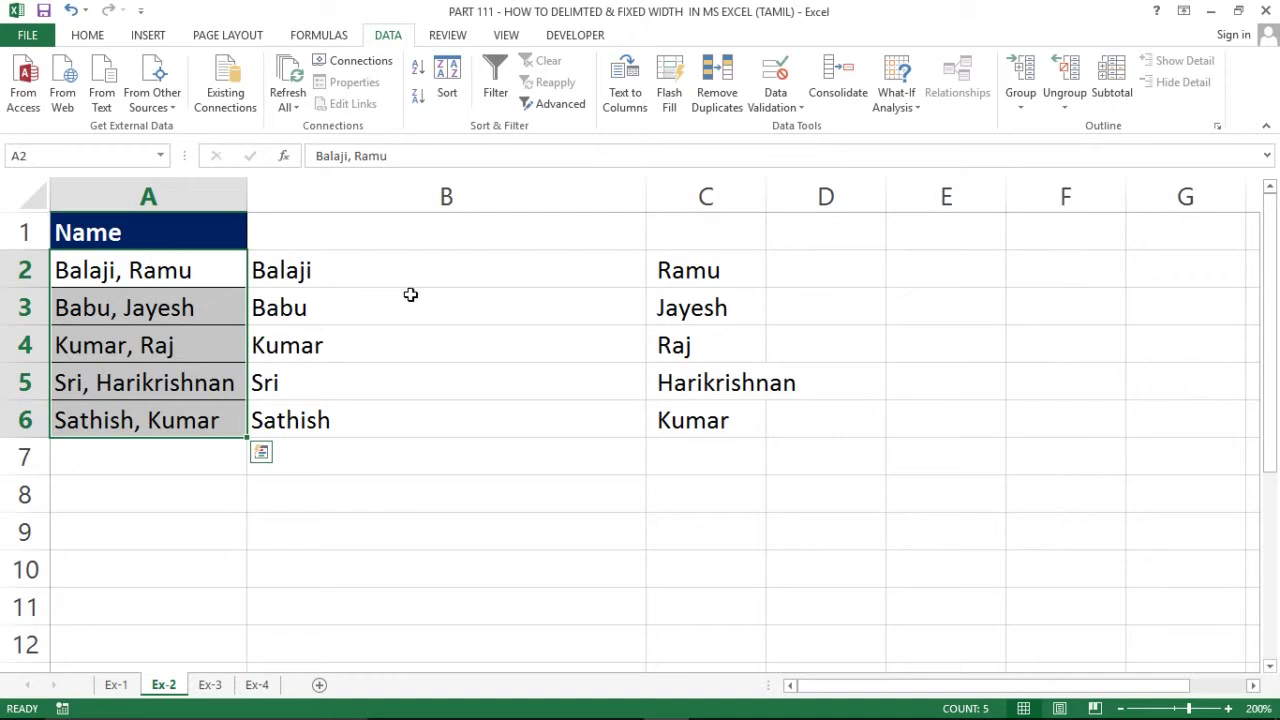
Undo the split and redo it using a custom ',' Other delimiter instead of Comma.
key(ctrl+z)
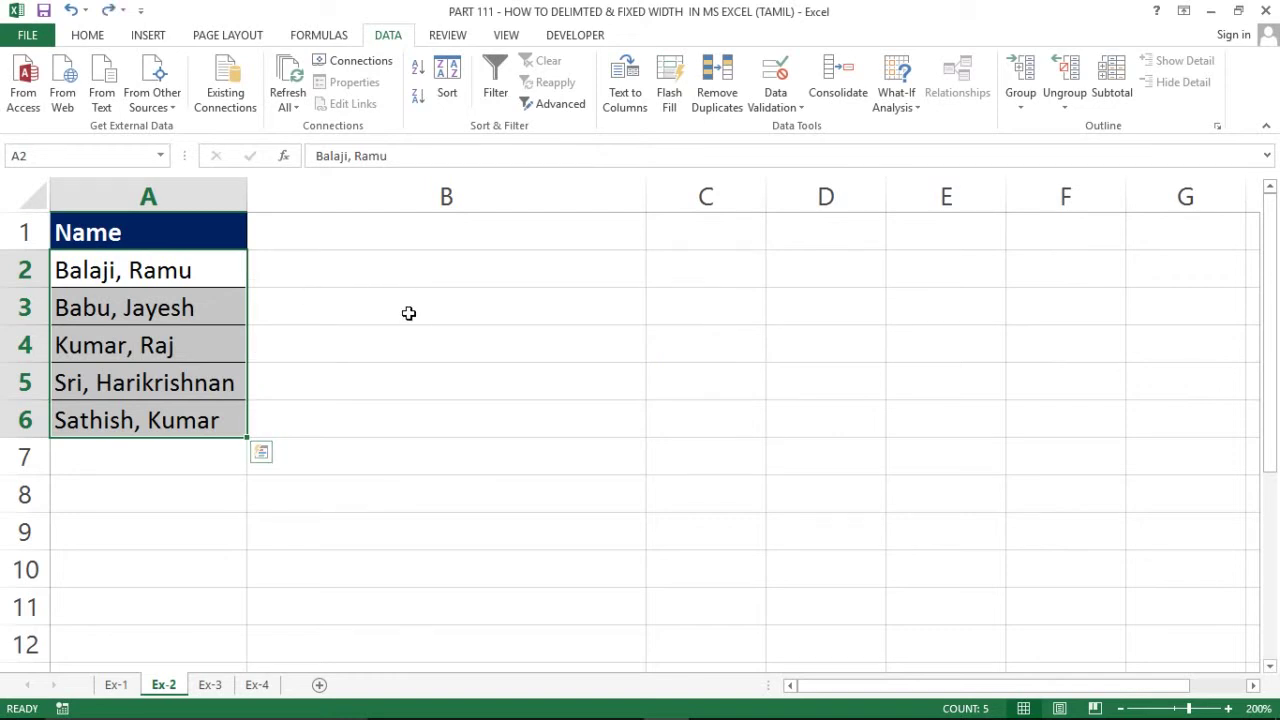
click(624, 95)
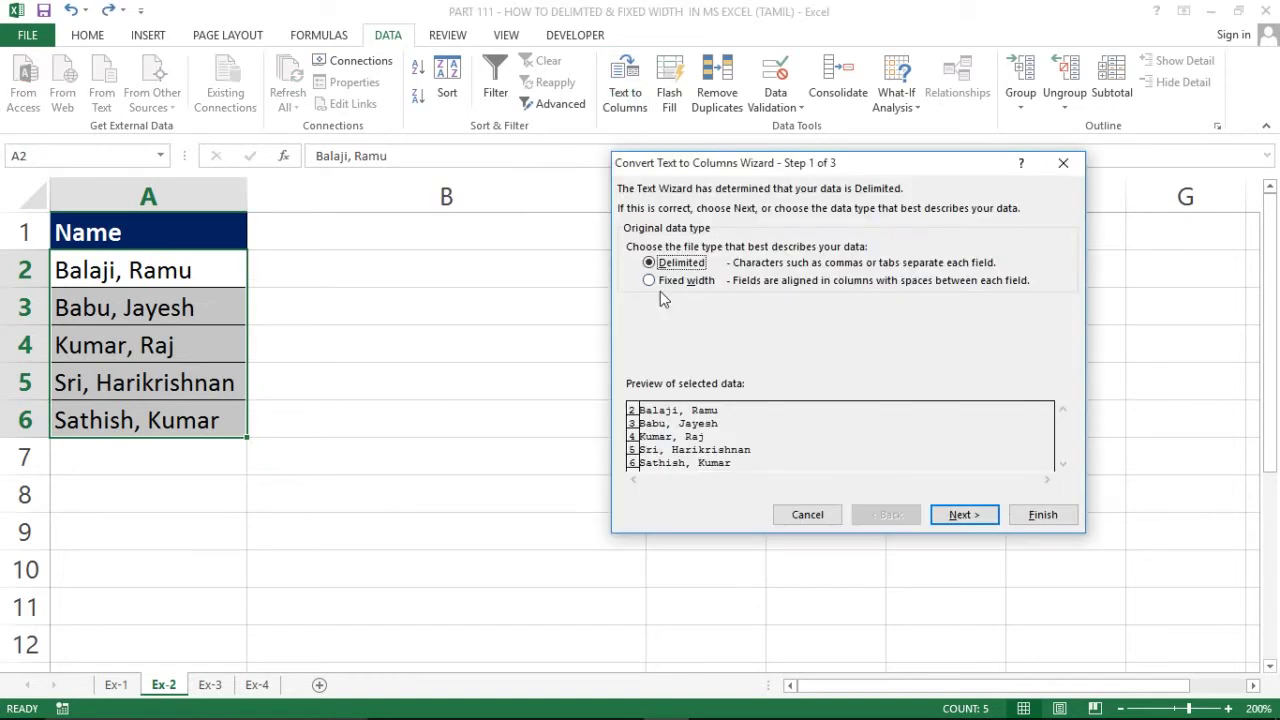
click(964, 514)
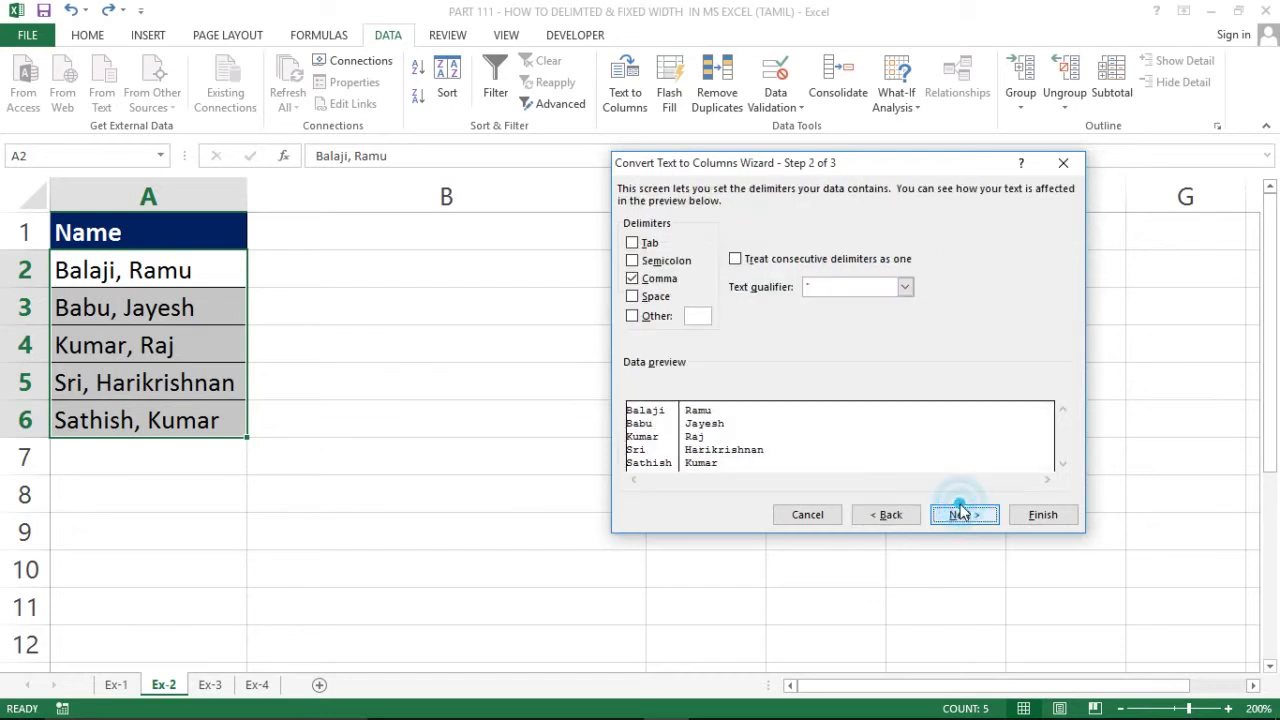
click(631, 278)
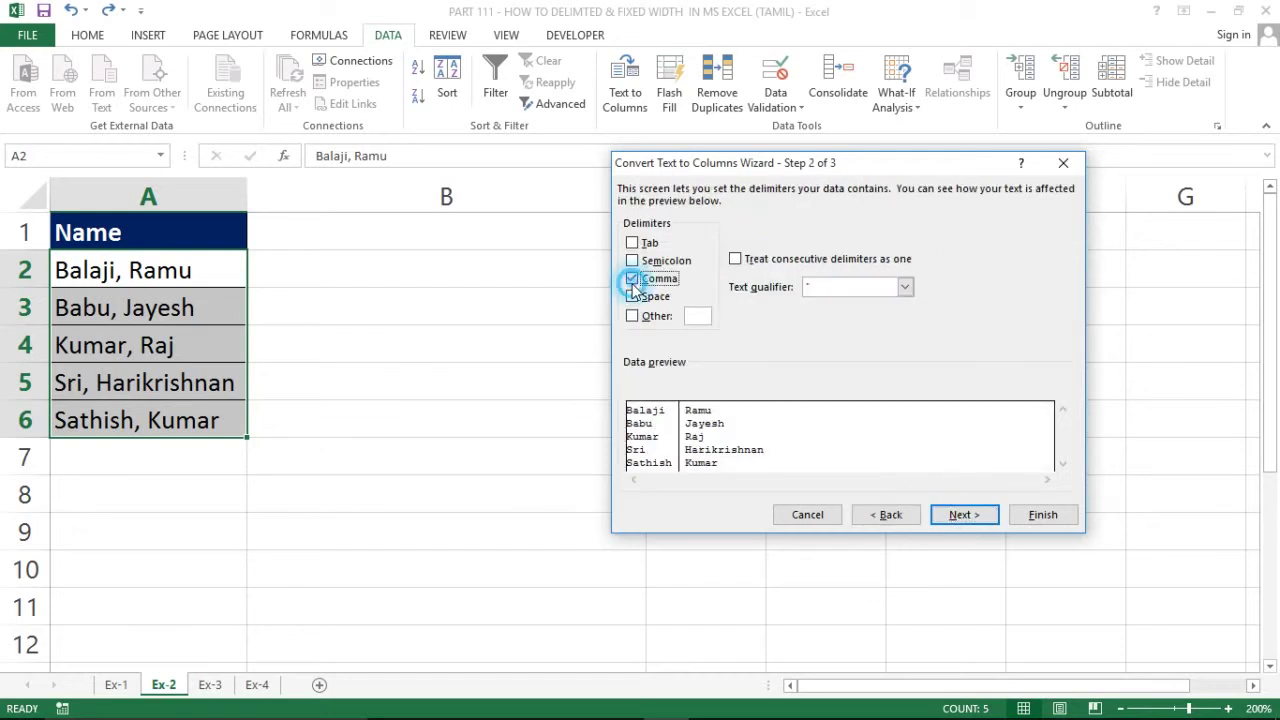
click(640, 318)
click(700, 315)
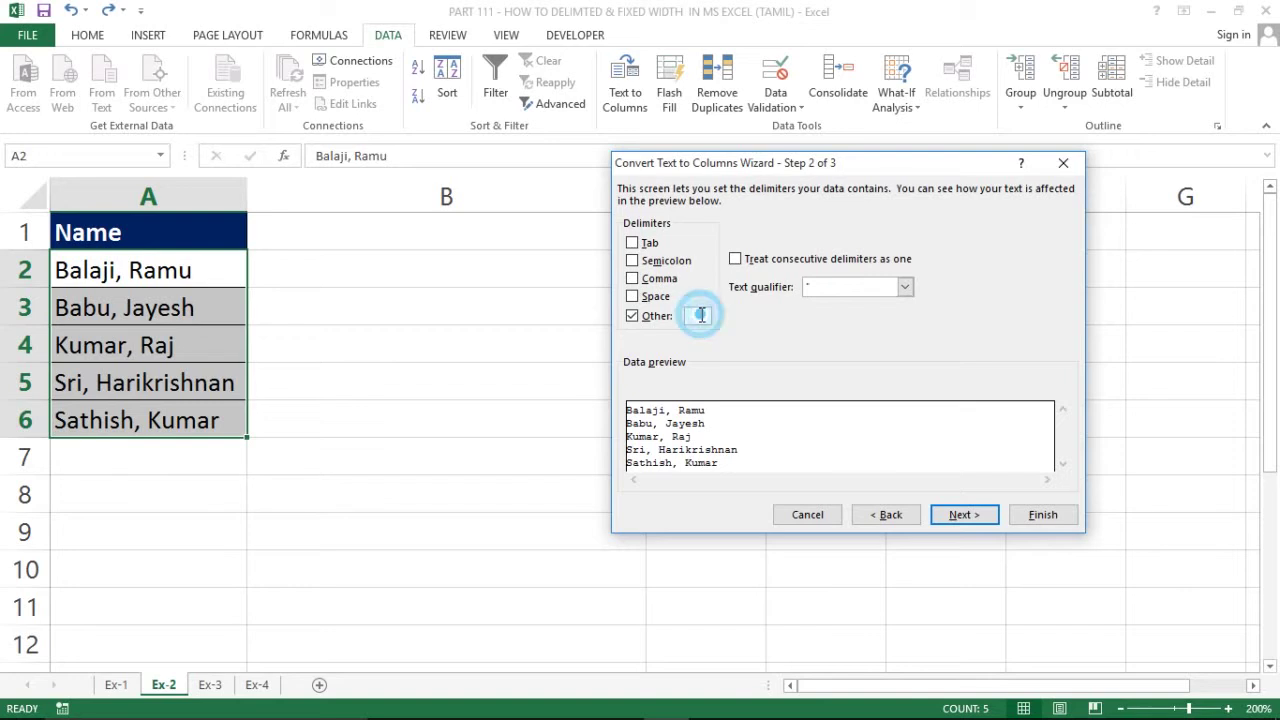
text(,)
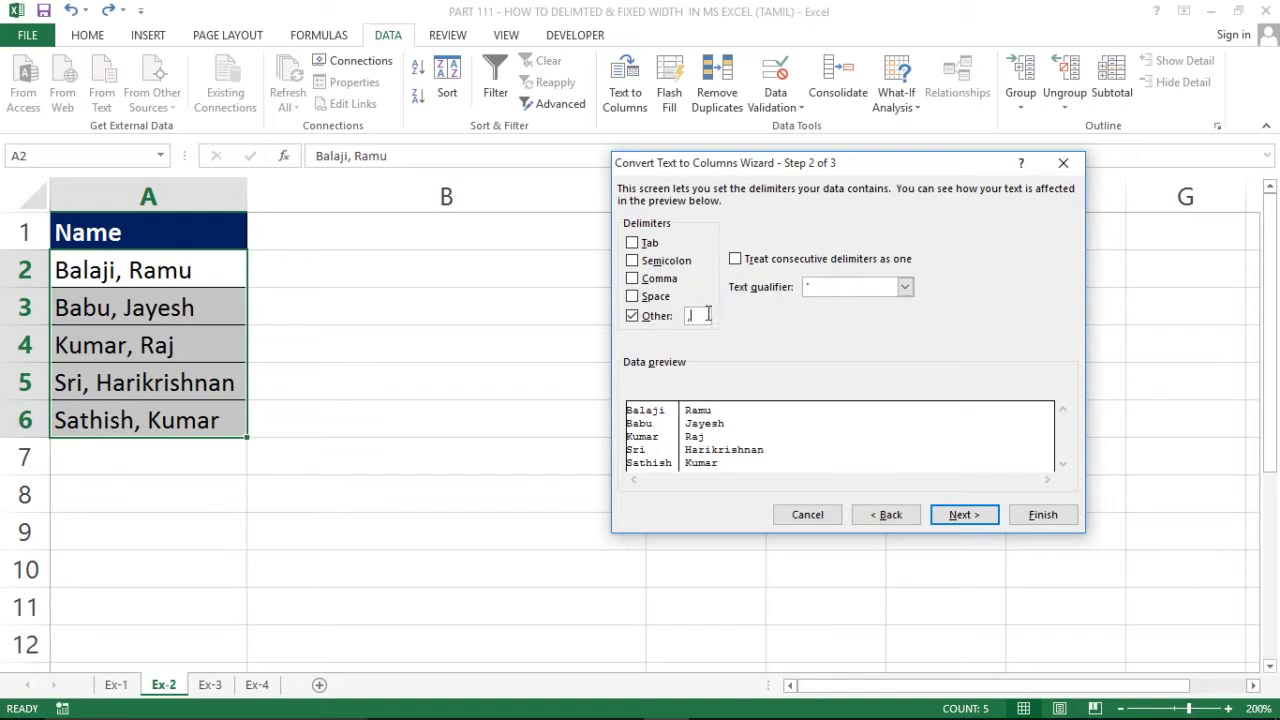
click(965, 516)
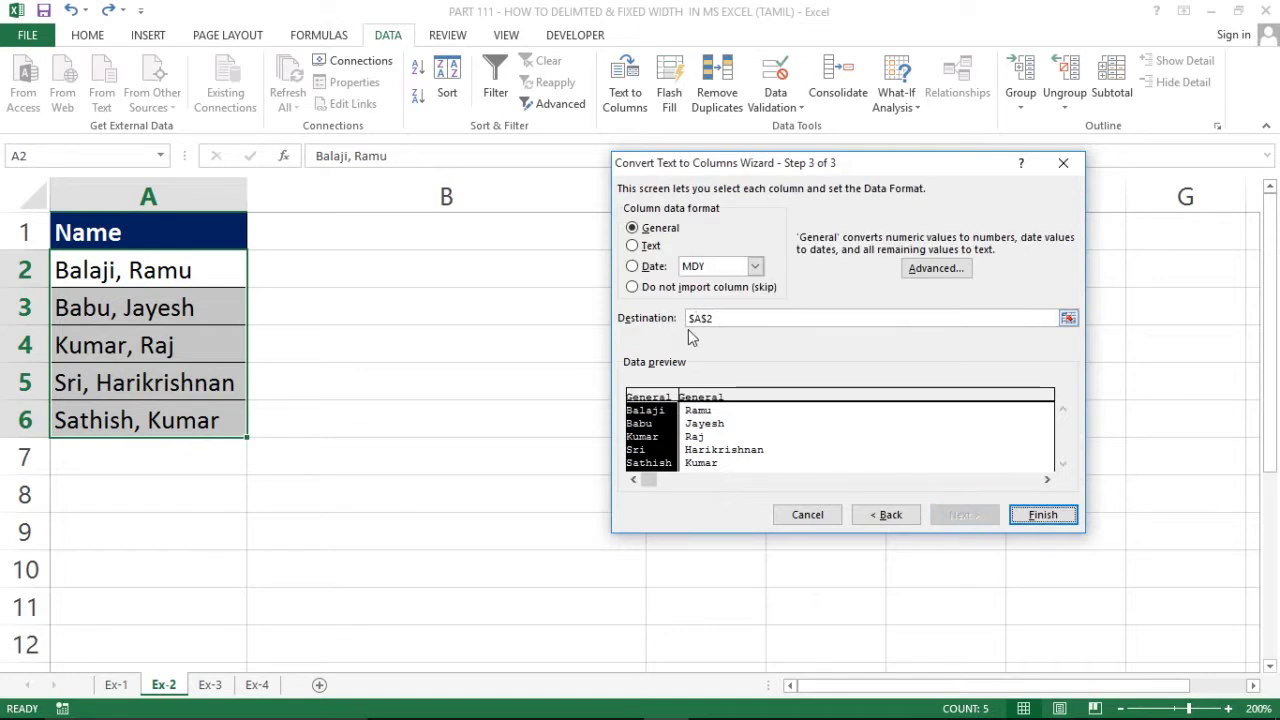
click(1034, 514)
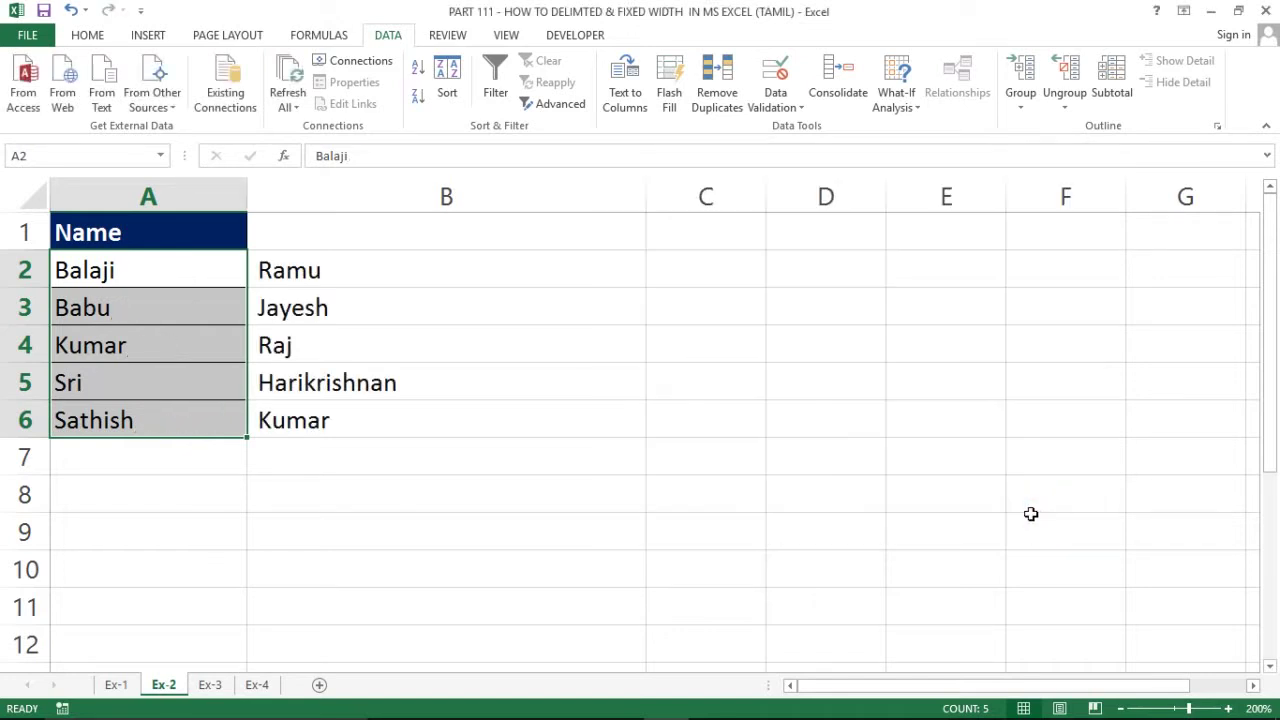
Review the split first and last names in A2:B6.
click(110, 278)
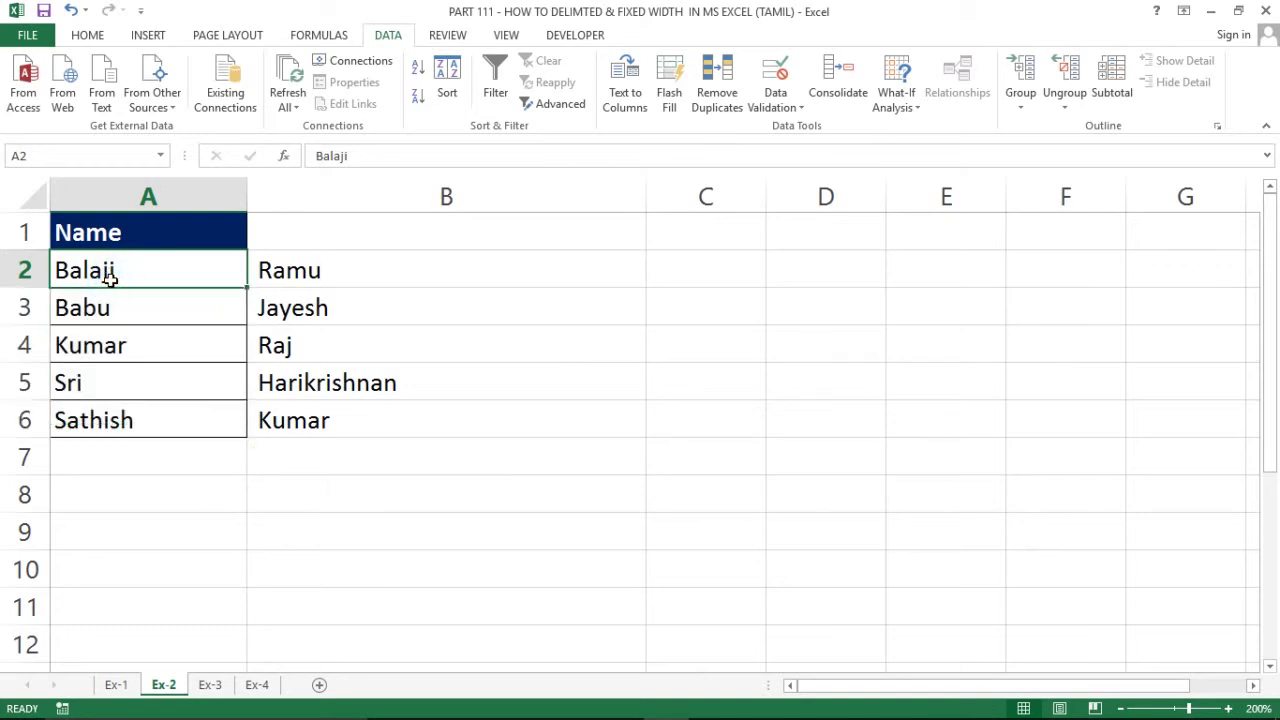
key(ctrl+shift+Right)
key(ctrl+shift+Down)
click(110, 278)
key(Right)
key(Left)
key(ctrl+shift+Down)
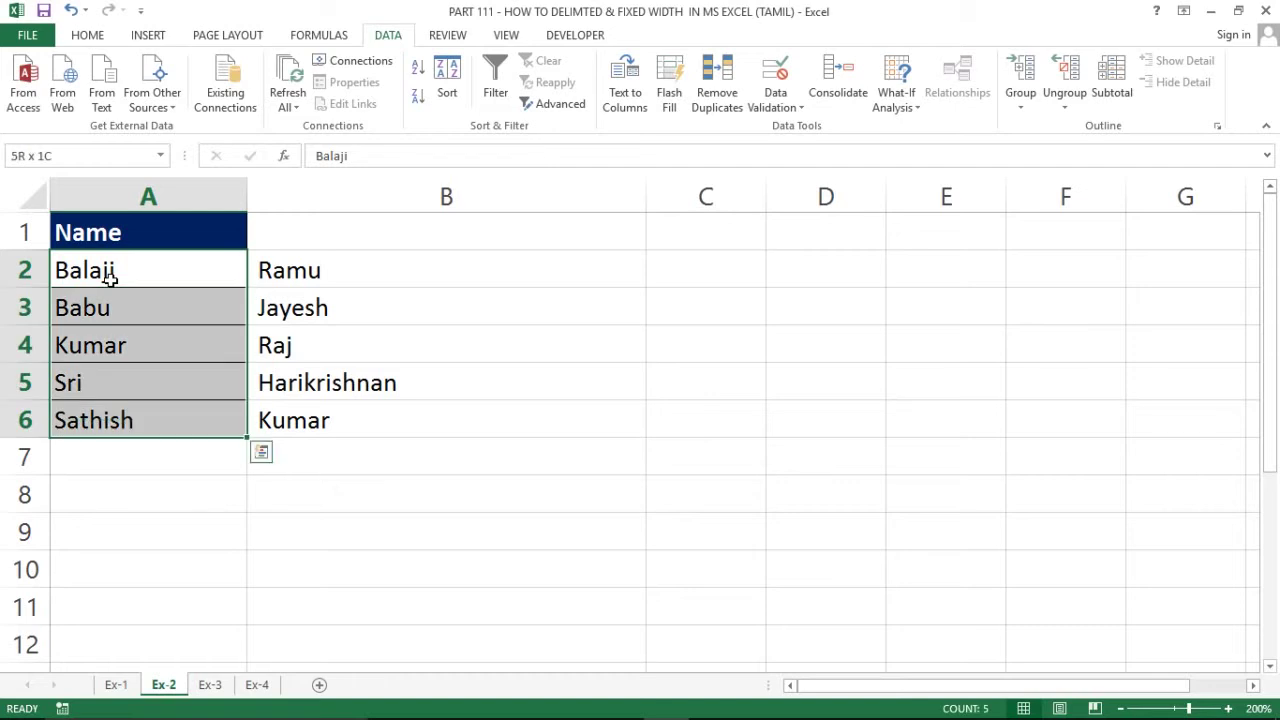
key(Right)
key(Left)
Undo the split to restore the full names in column A, and restart Text to Columns.
key(Right)
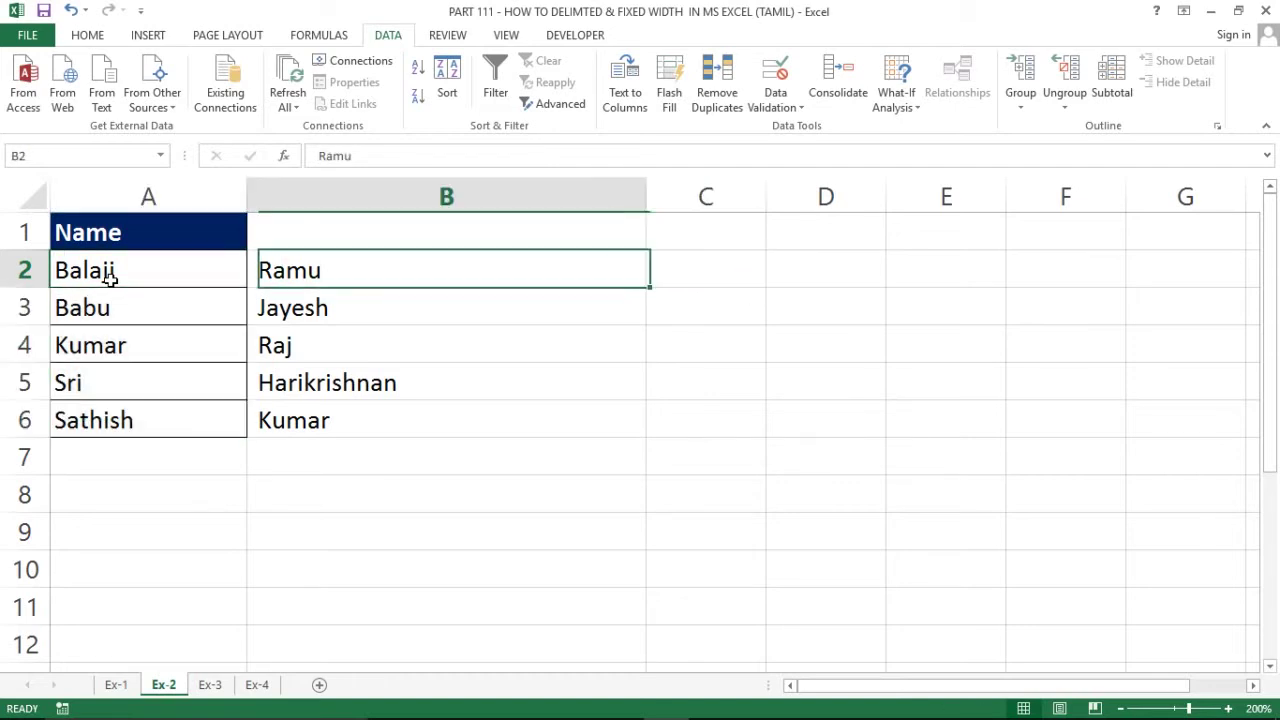
key(Left)
key(ctrl+z)
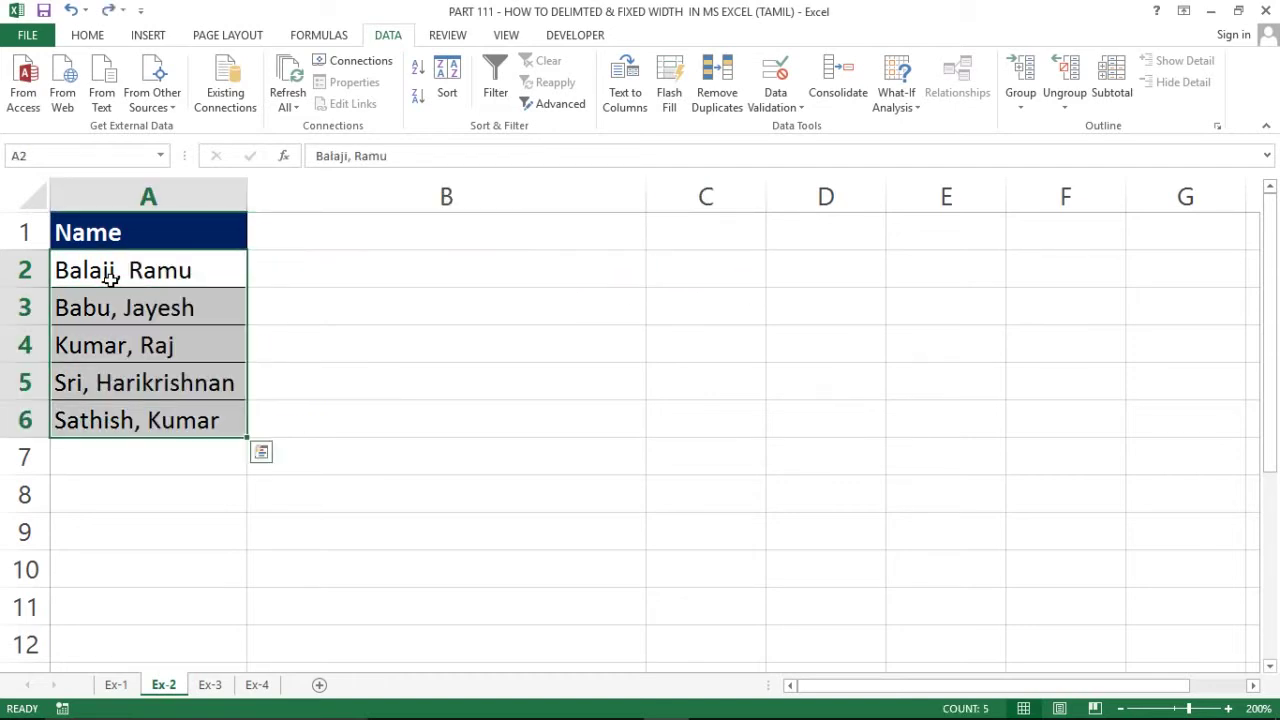
key(alt+a)
Split the names at the comma into columns B and C, with destination B2.
key(e)
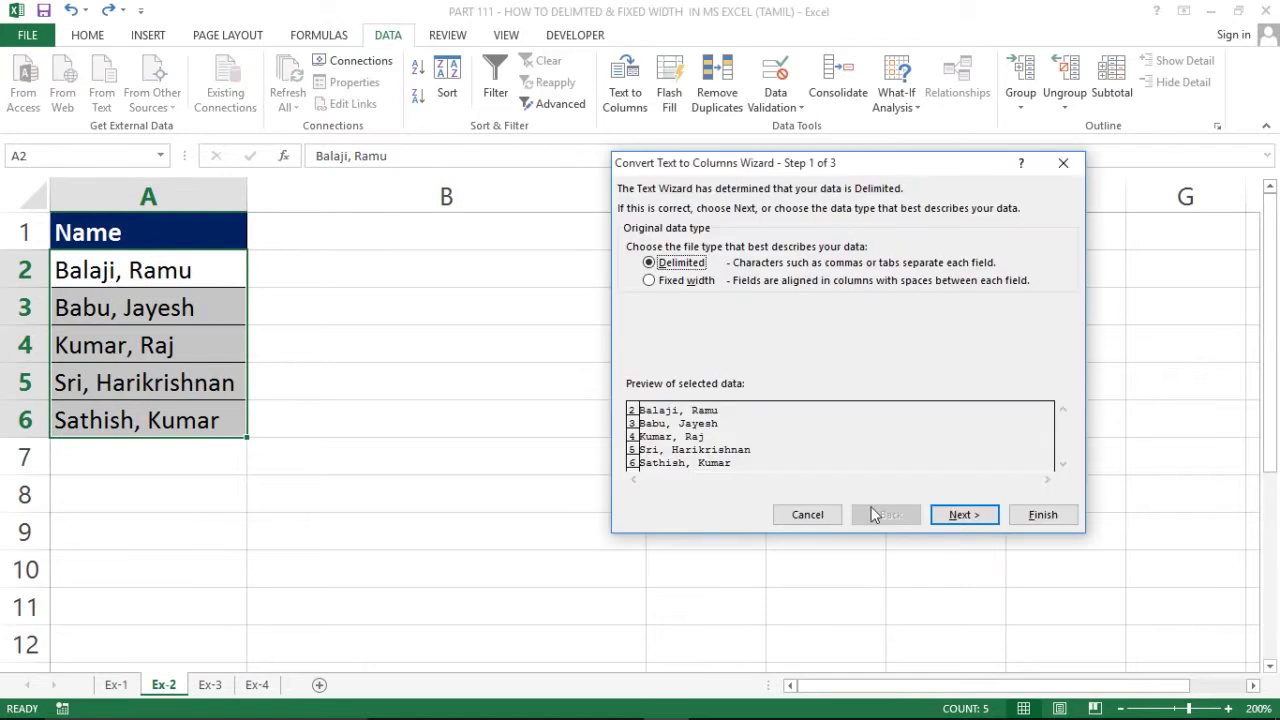
click(962, 514)
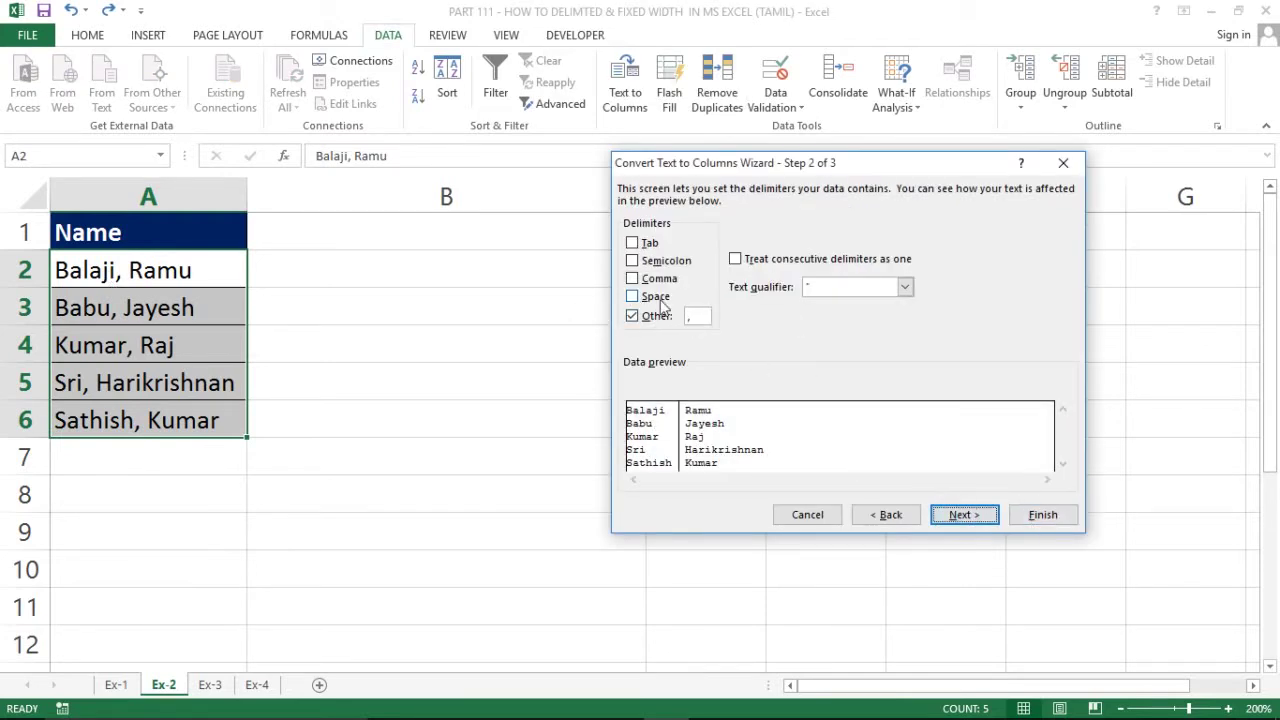
click(960, 516)
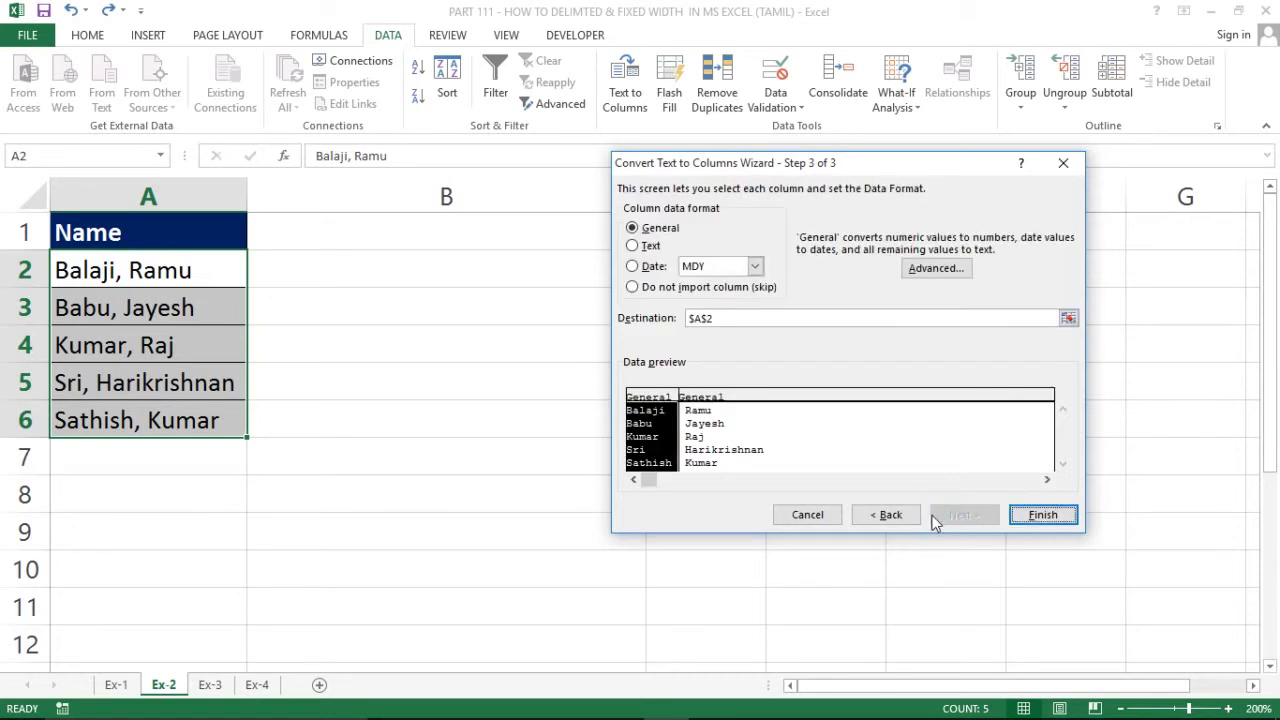
click(893, 516)
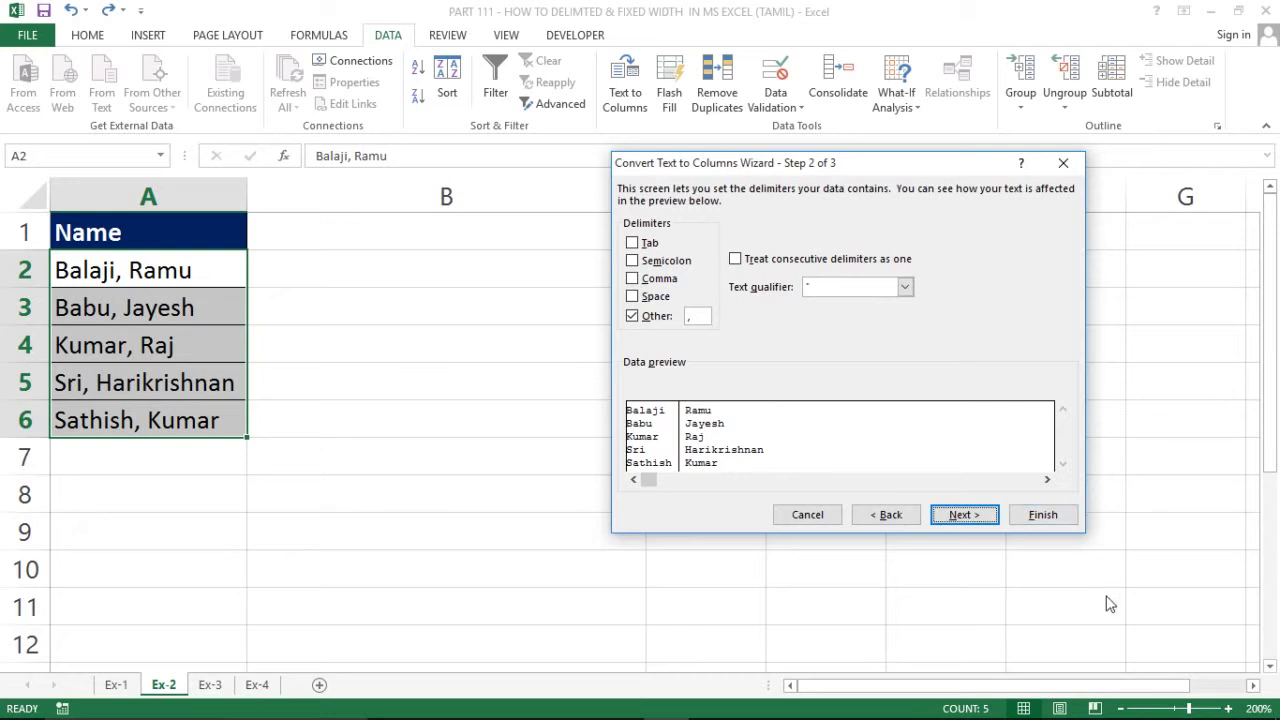
click(957, 520)
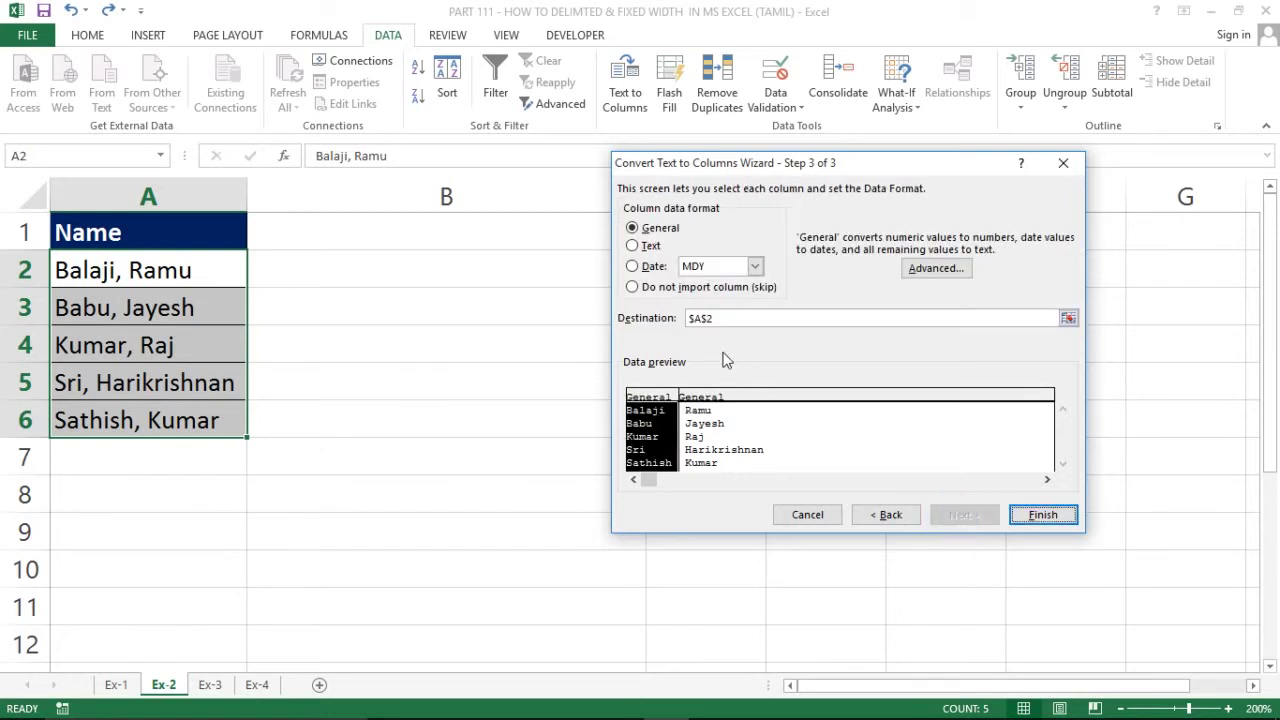
click(736, 320)
key(BackSpace)
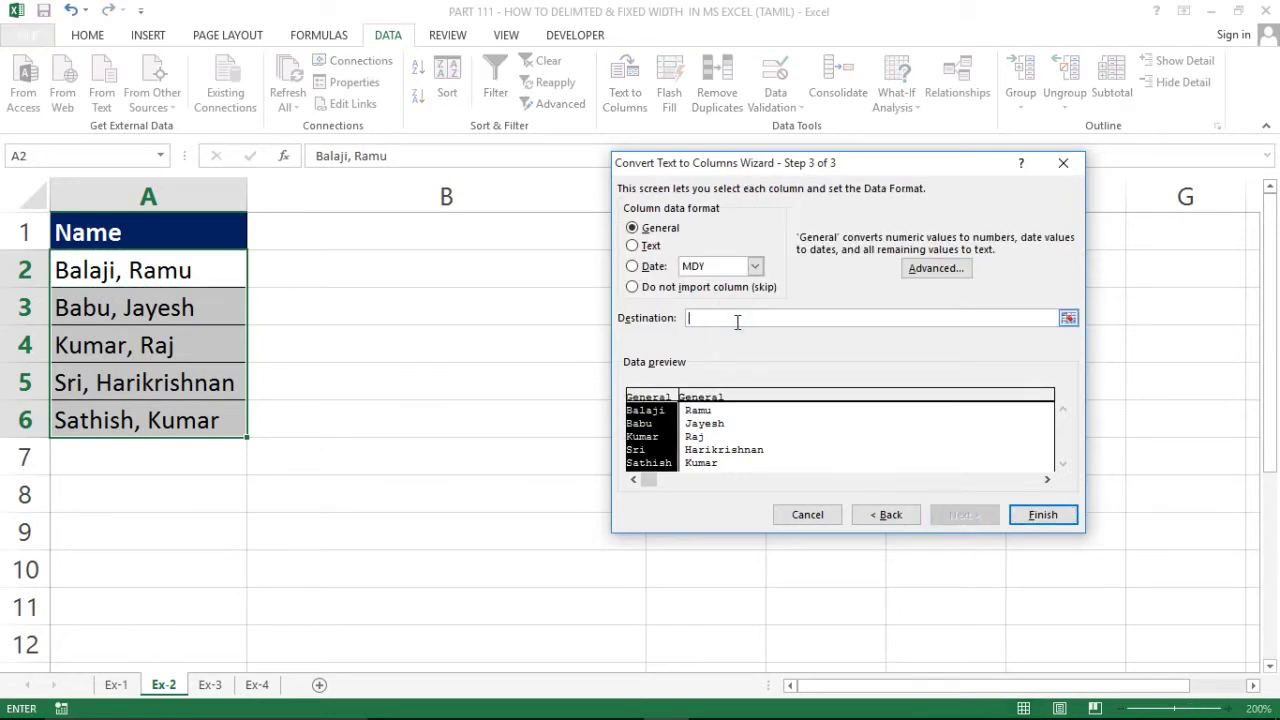
click(273, 253)
key(Return)
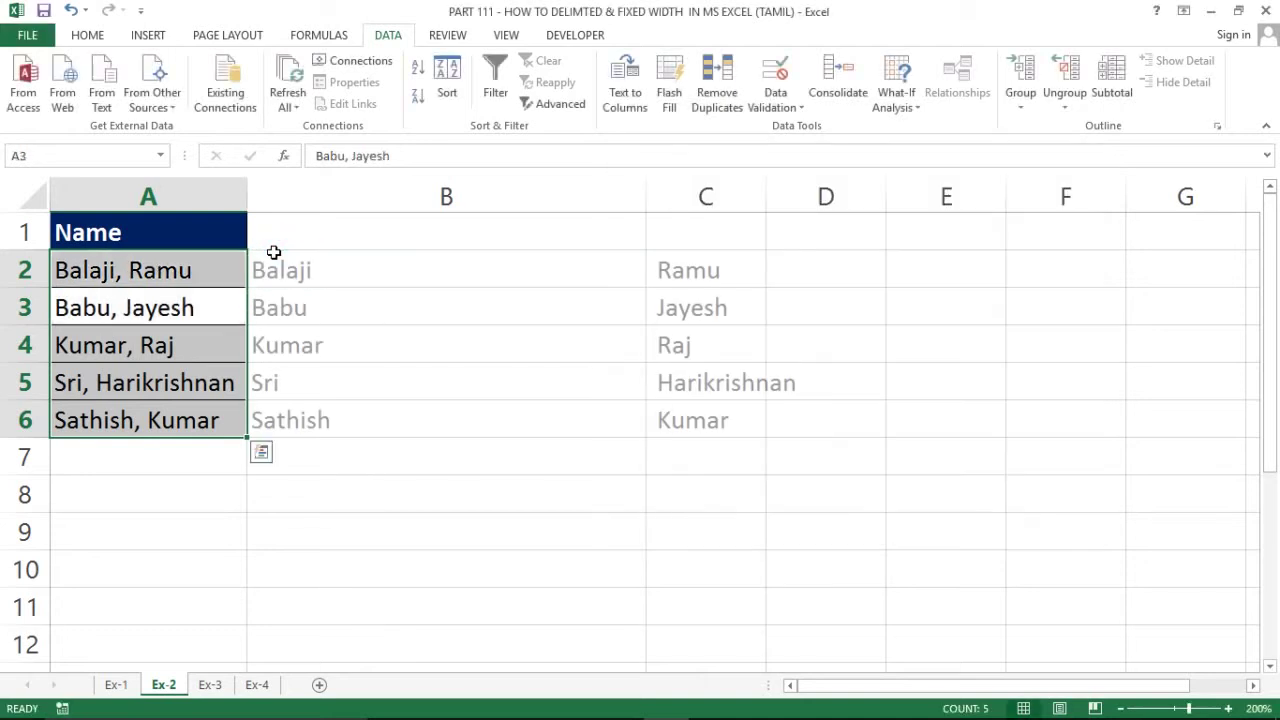
Check the split names in column B, then switch to the Ex-3 sheet.
click(304, 267)
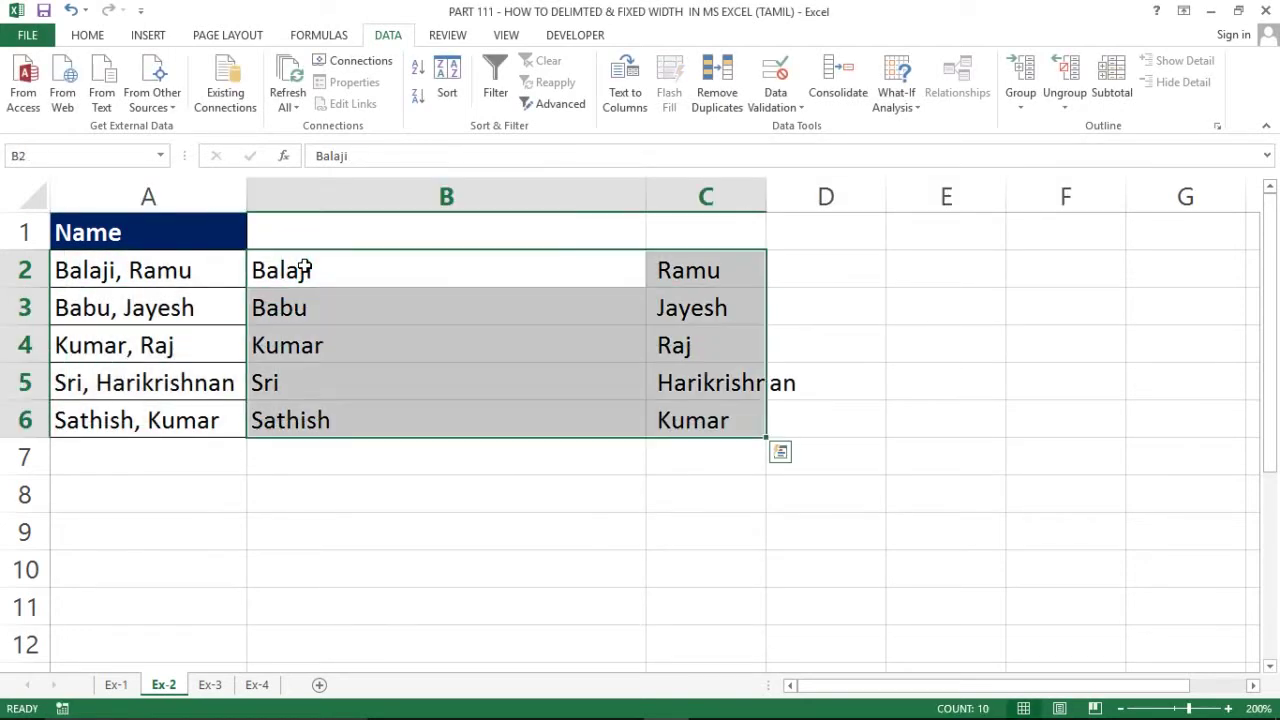
click(281, 382)
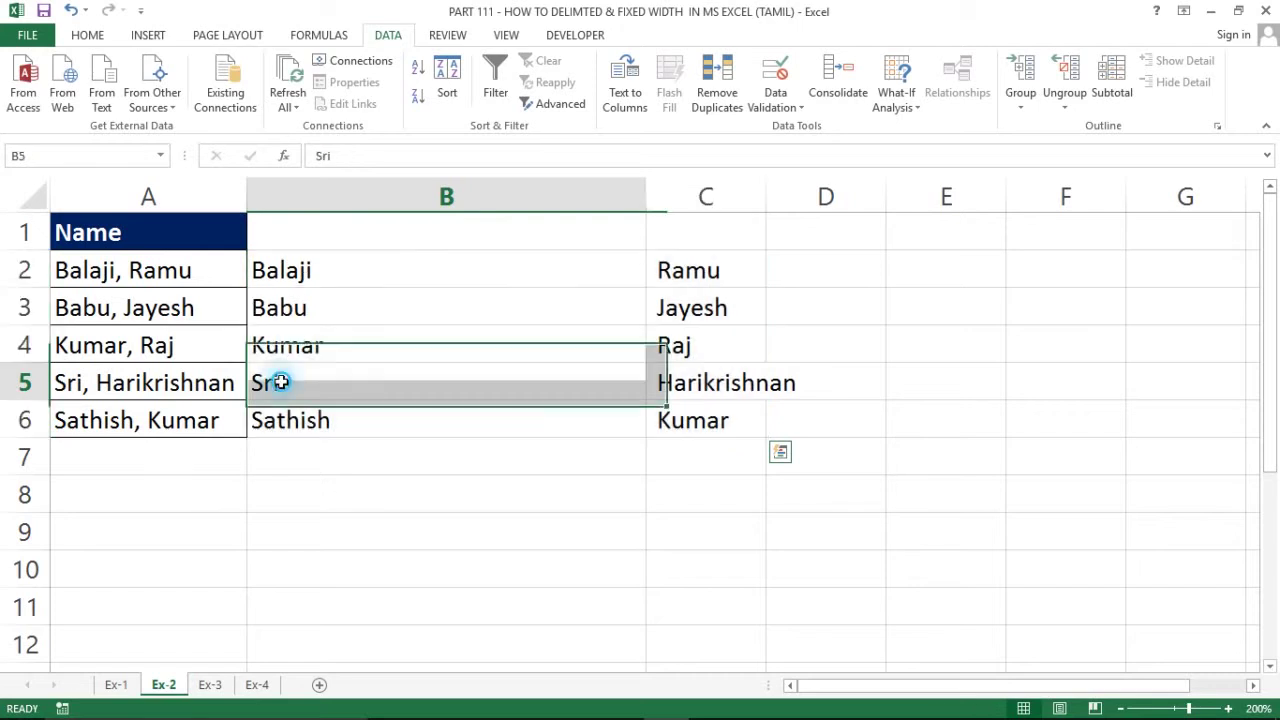
click(211, 685)
Inspect cell A3, where 50 is stored as text among the numbers in A1:A4.
click(120, 305)
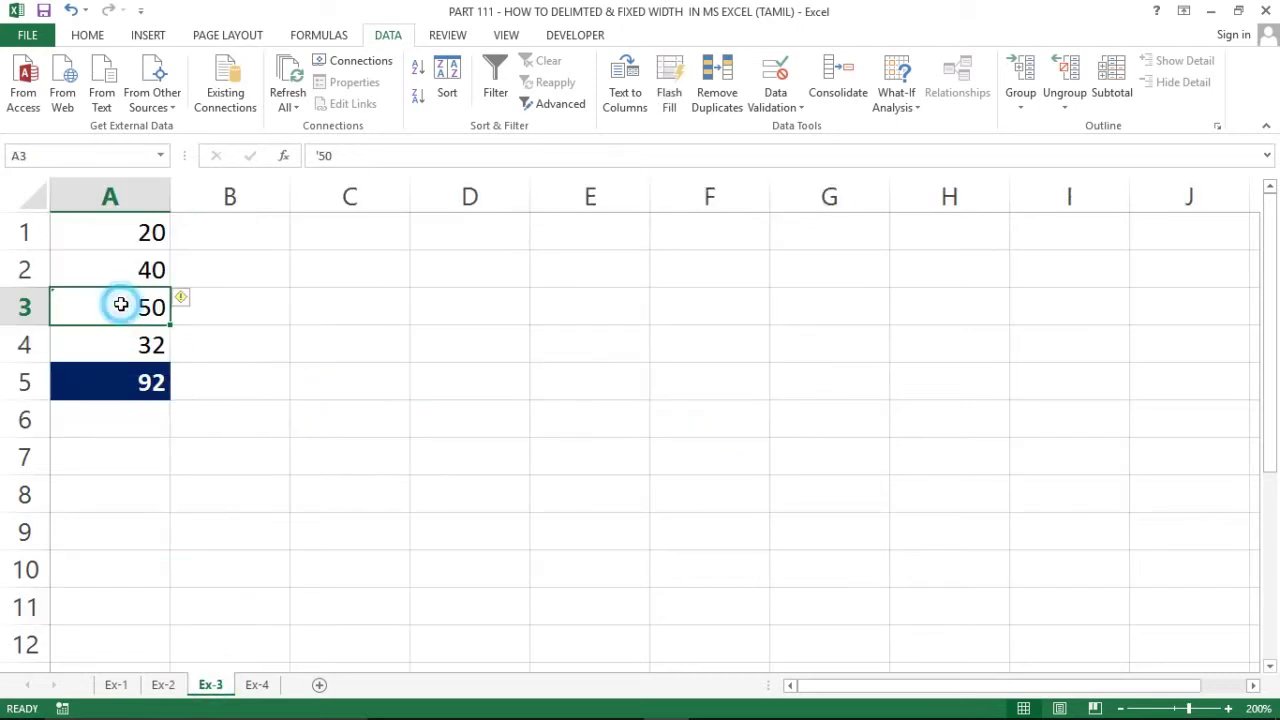
click(146, 228)
key(shift+Down)
key(shift+Down)
key(shift+Down)
key(shift+Down)
key(shift+Up)
key(shift+Up)
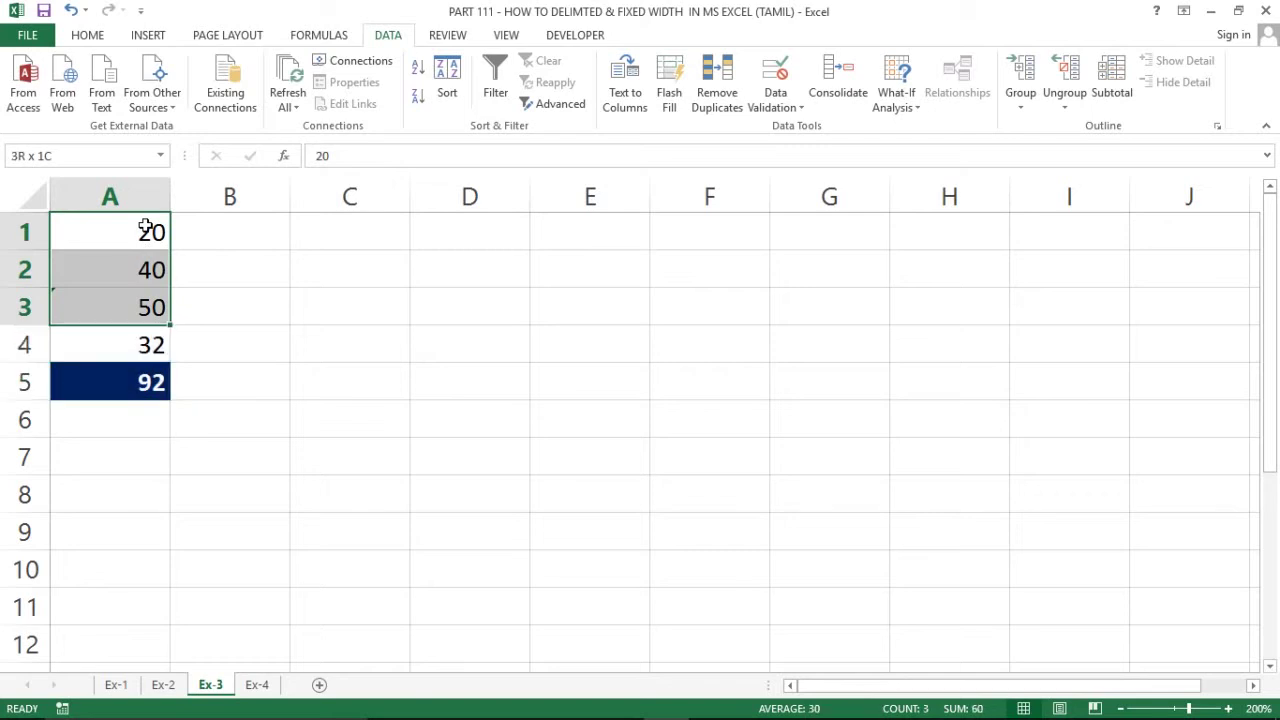
key(shift+Down)
key(Down)
key(Down)
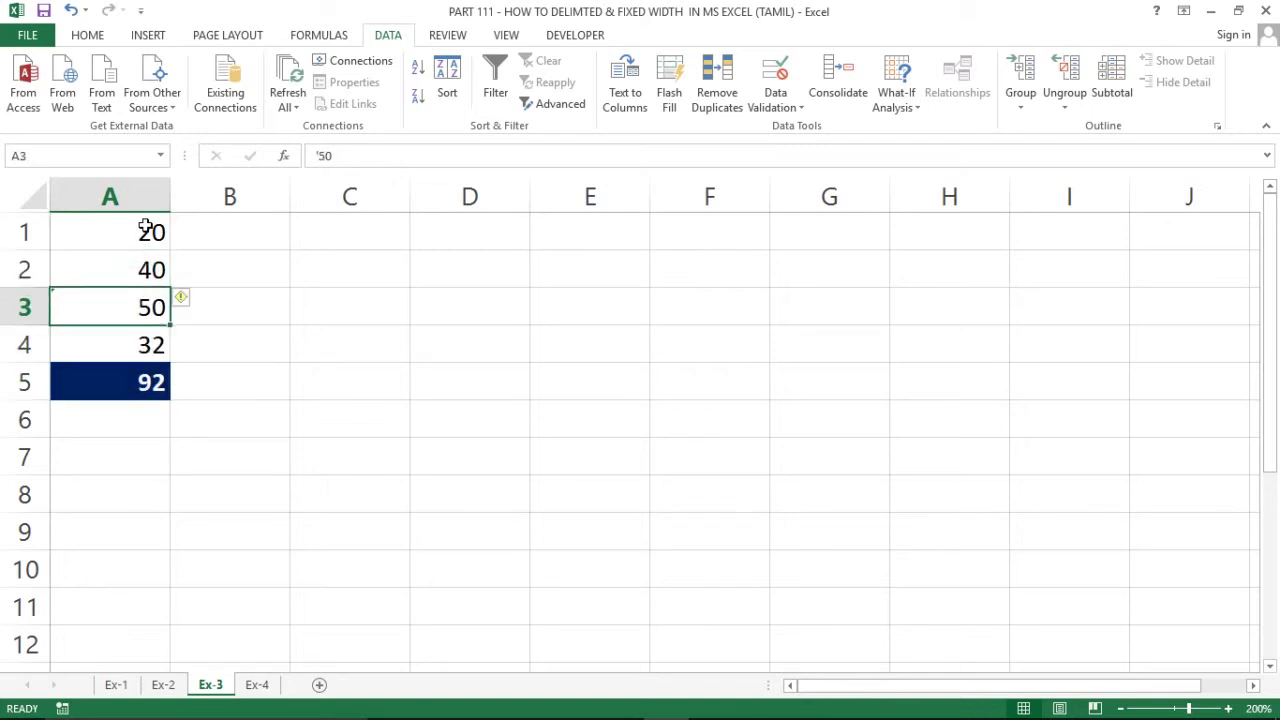
key(Up)
key(Down)
click(214, 317)
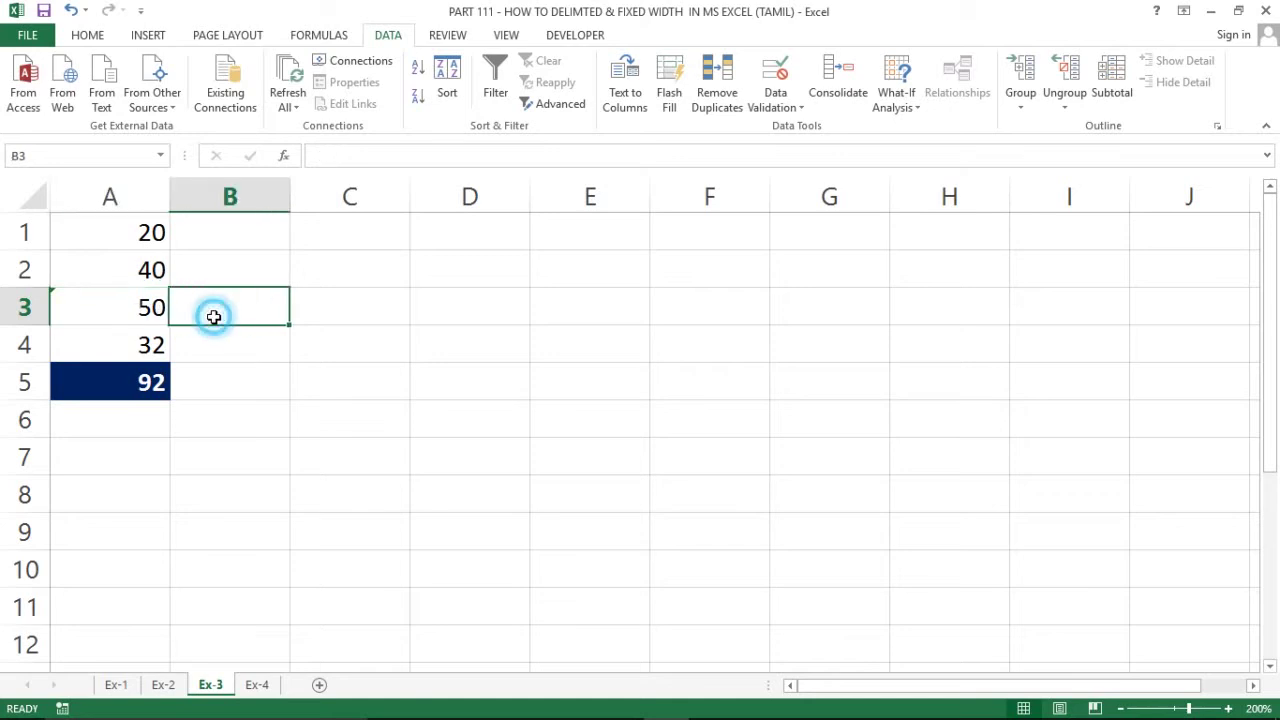
click(150, 306)
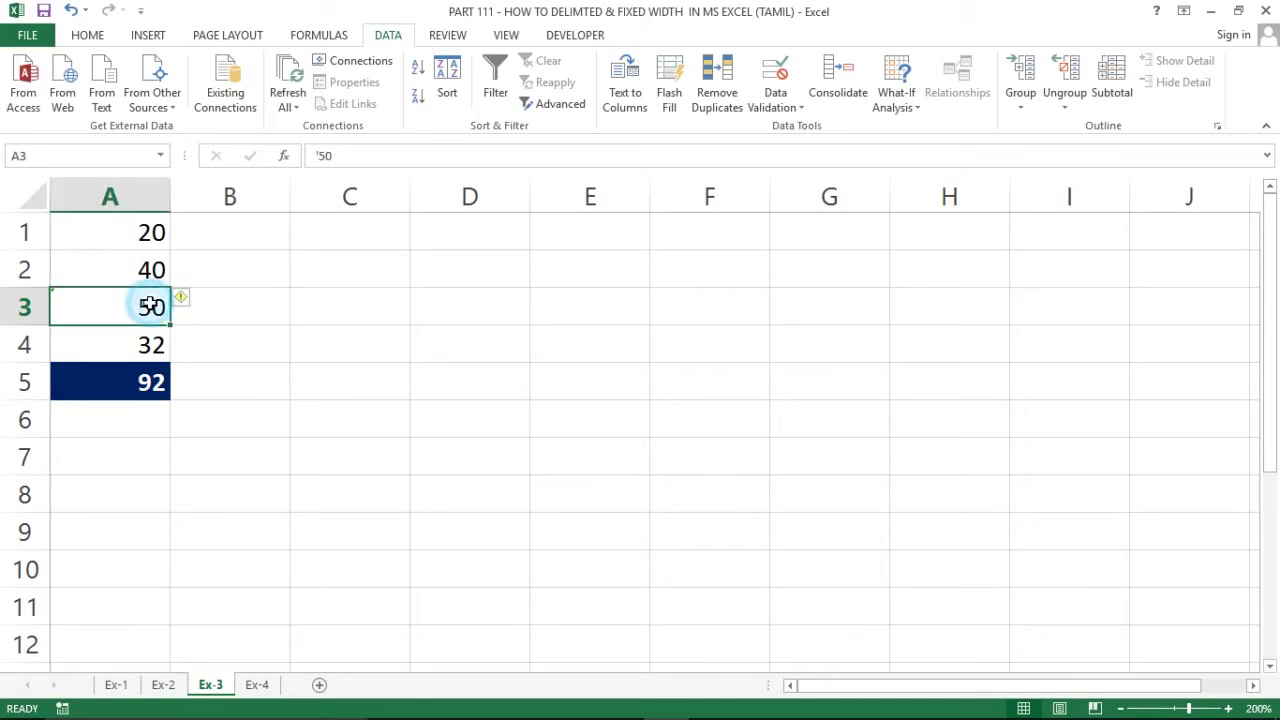
View A5's =SUM(A1:A4) formula returning 92, then select A1:A4.
click(143, 373)
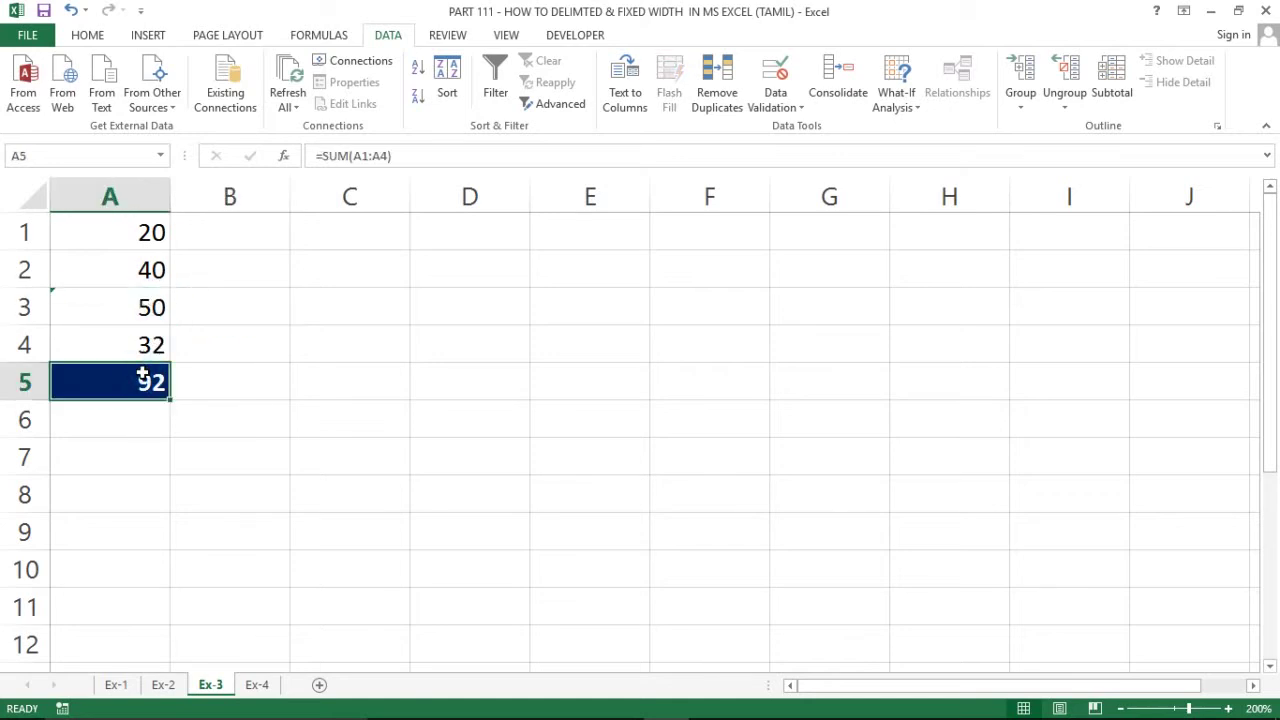
double_click(143, 374)
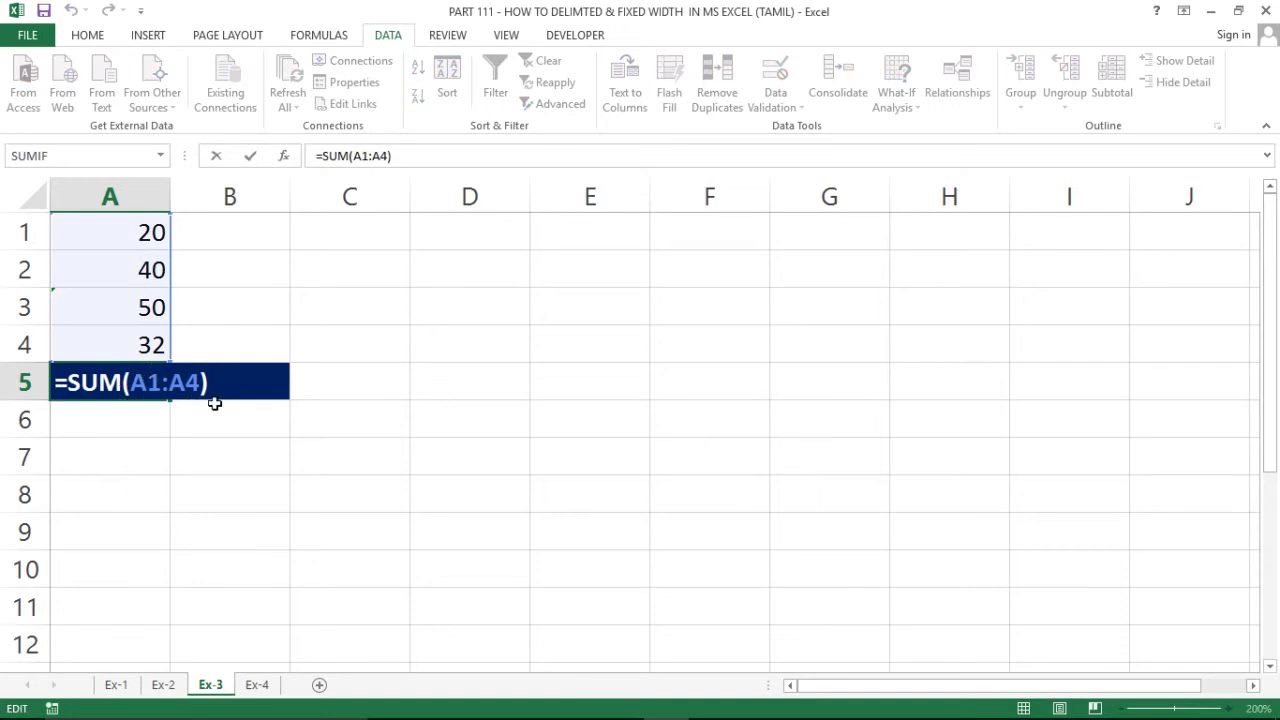
key(Escape)
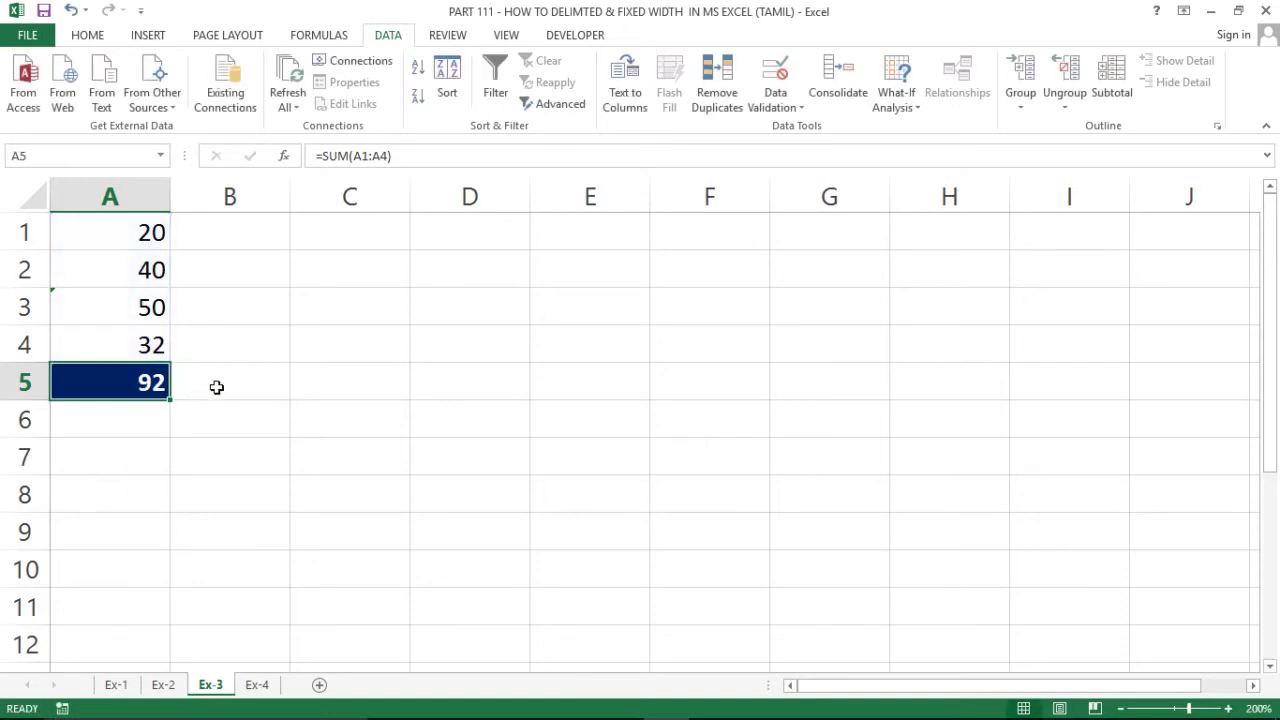
click(216, 387)
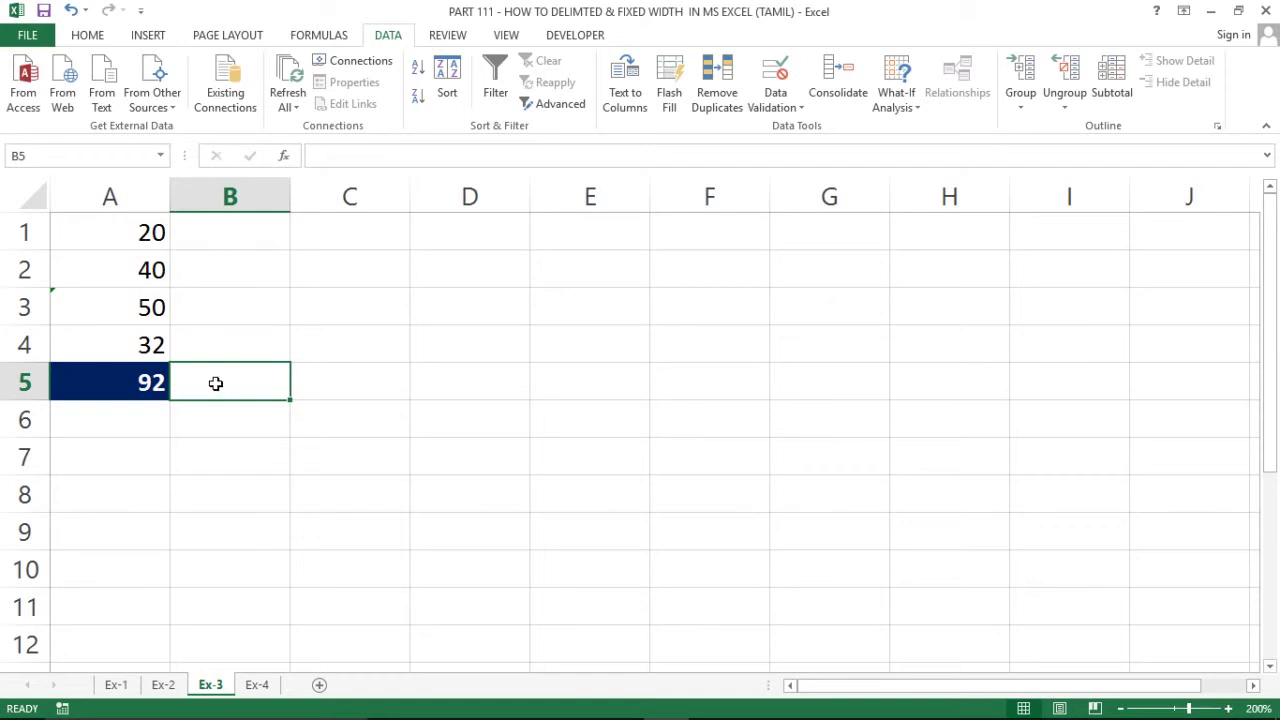
click(121, 306)
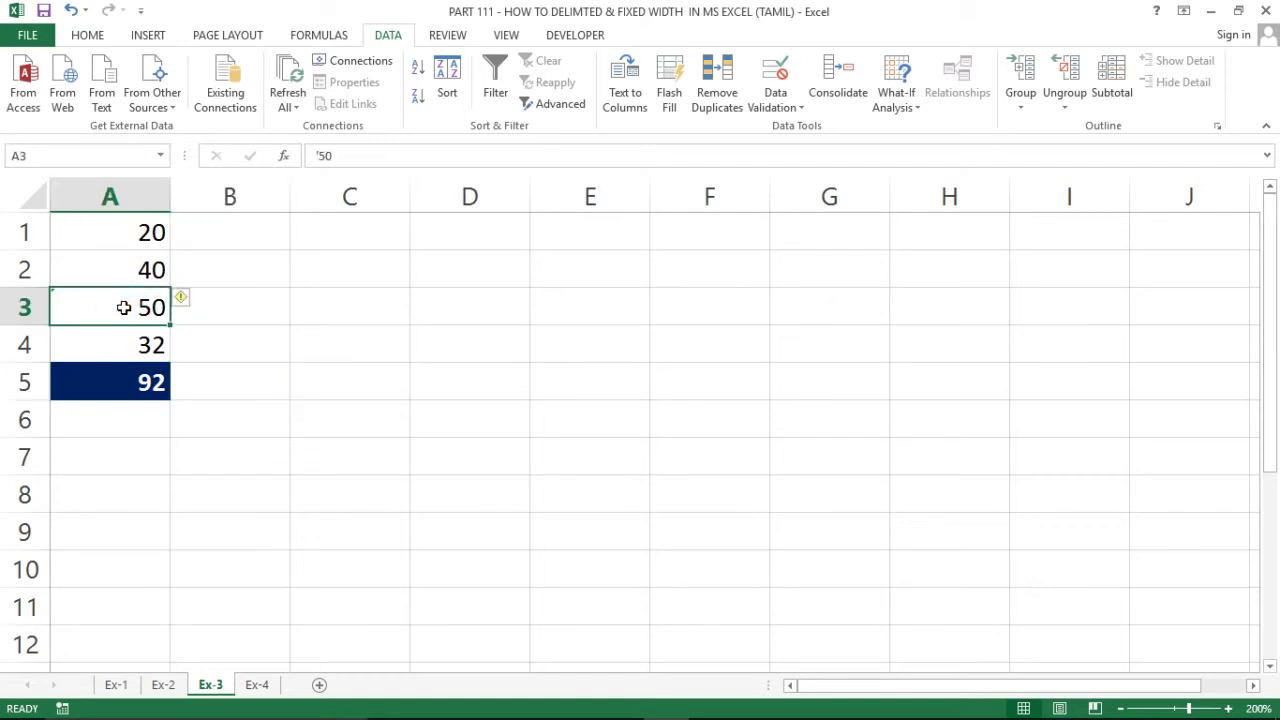
drag(110, 232, 110, 344)
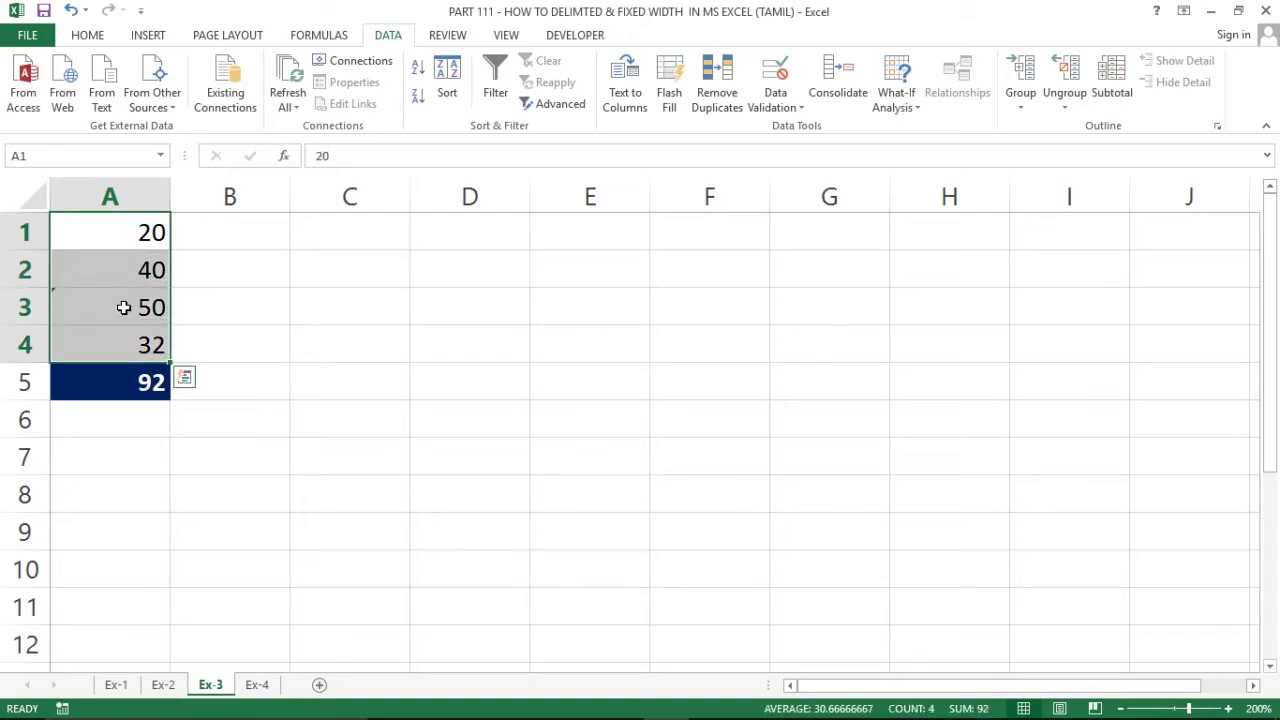
Run Text to Columns on A1:A4 with no delimiter, General format and destination B1.
click(624, 88)
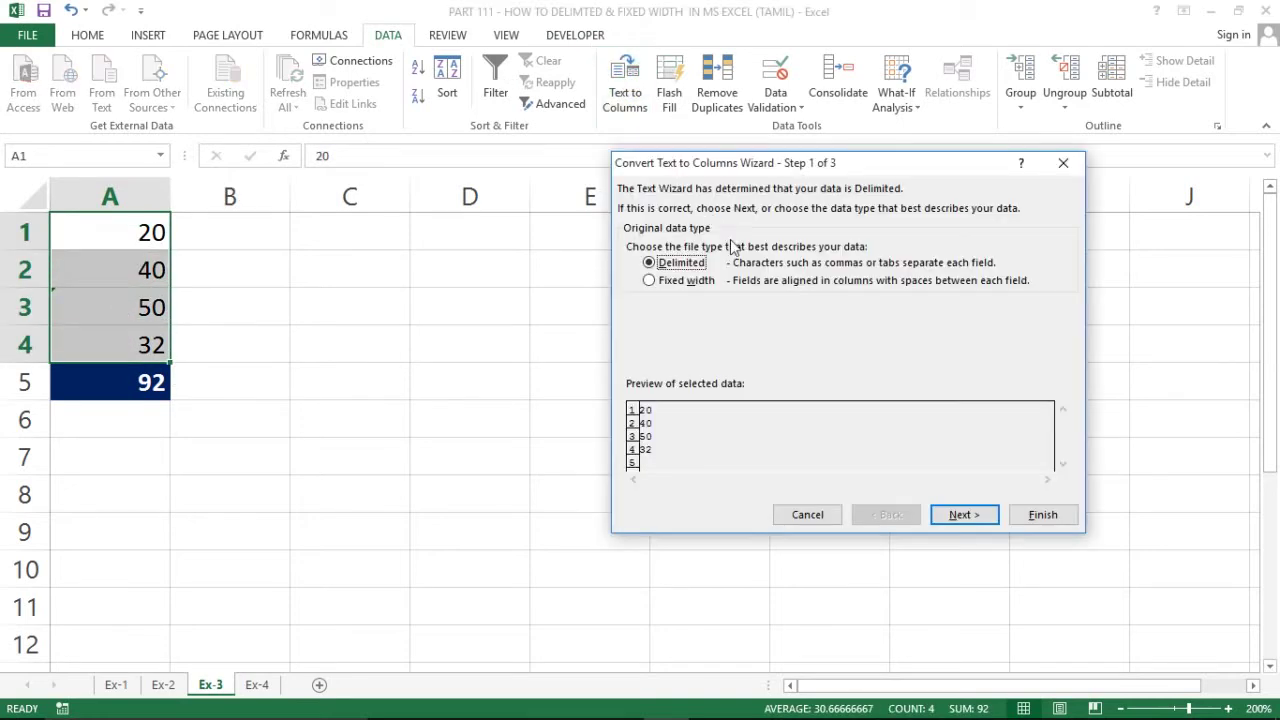
click(966, 515)
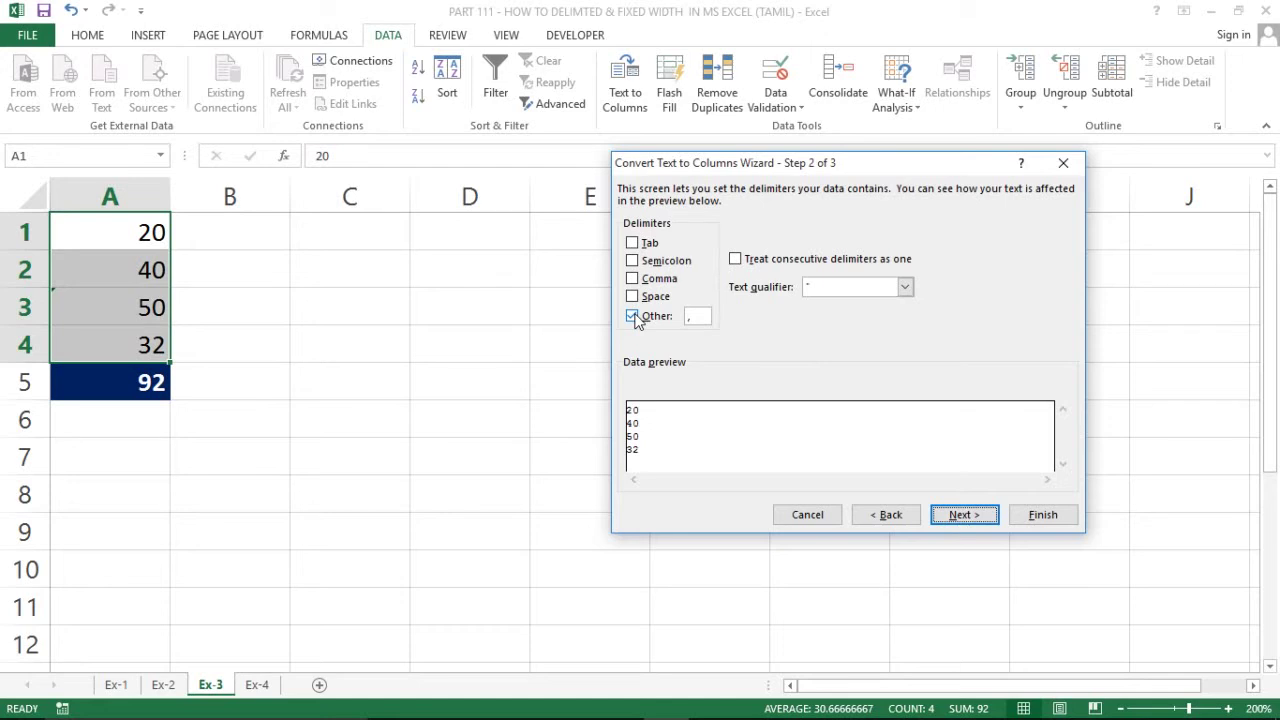
click(634, 316)
click(698, 317)
click(641, 317)
click(963, 514)
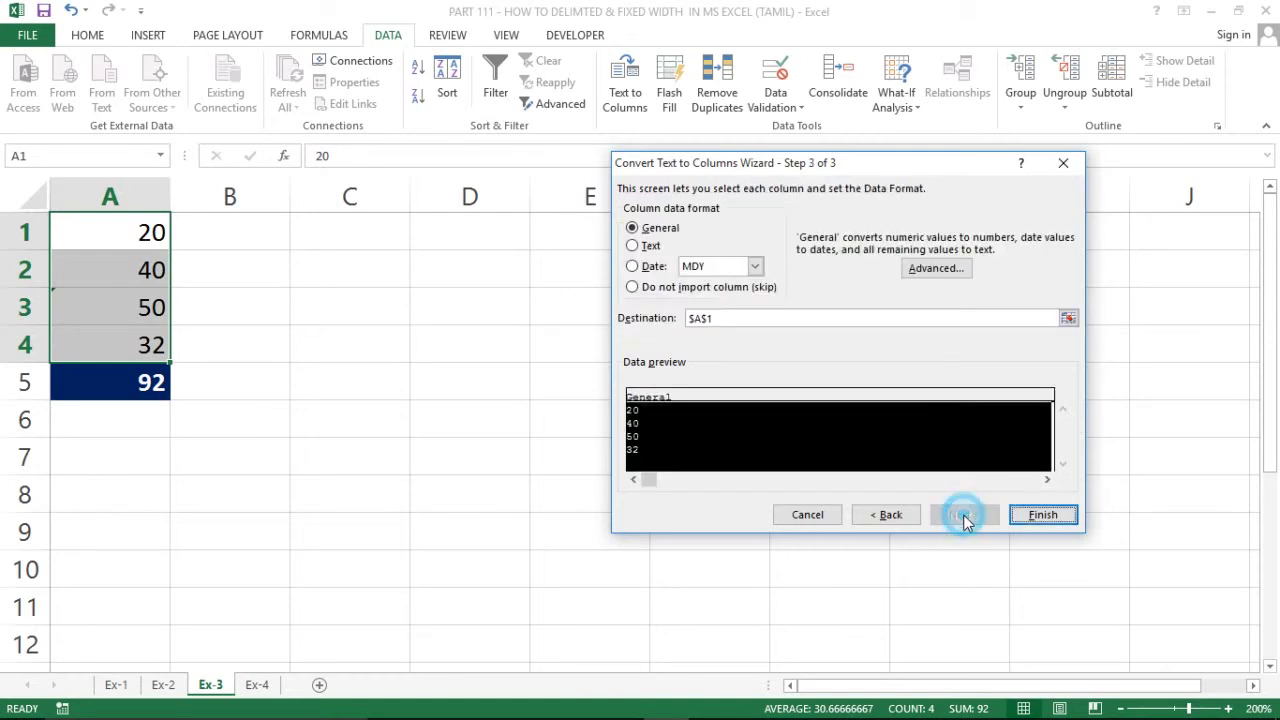
click(726, 318)
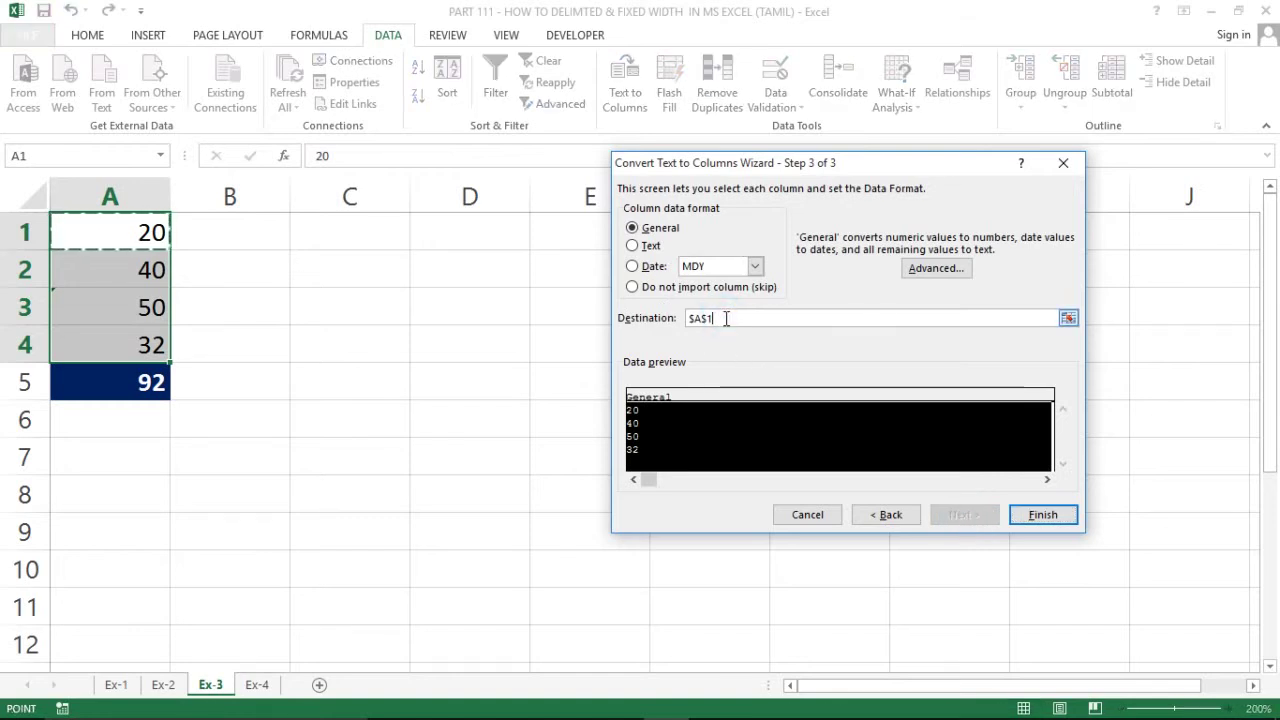
key(BackSpace)
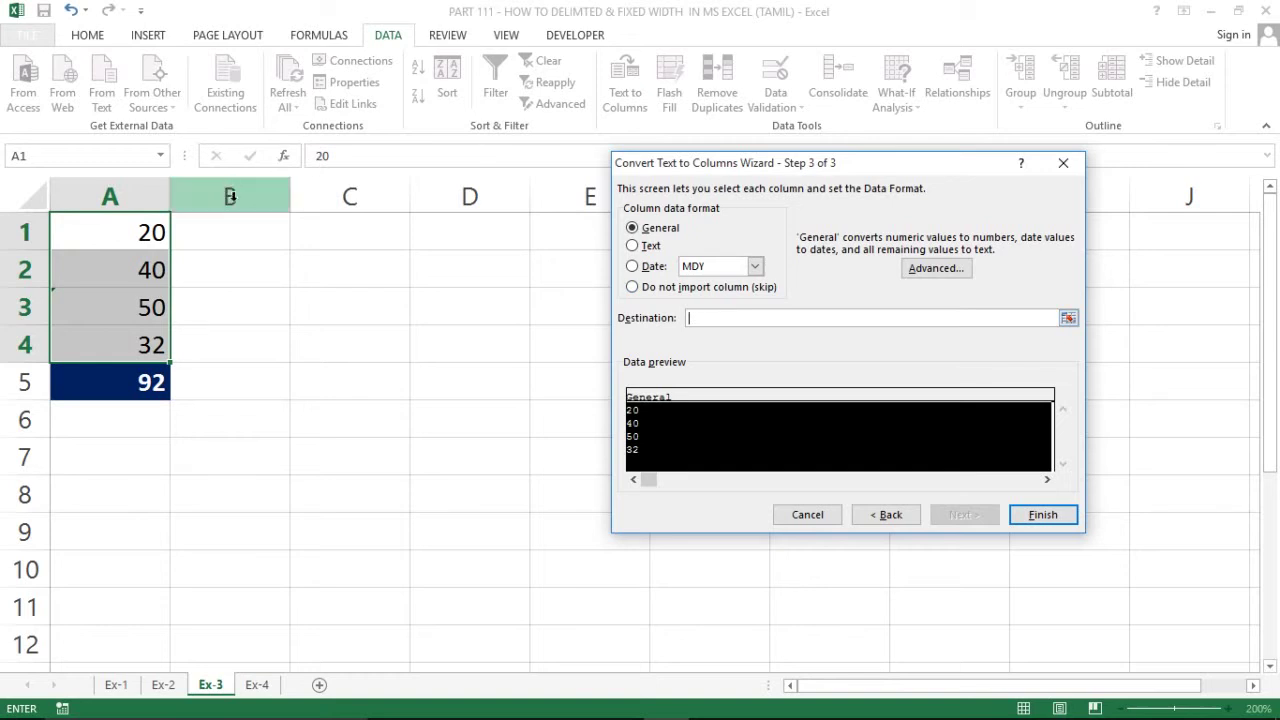
click(239, 230)
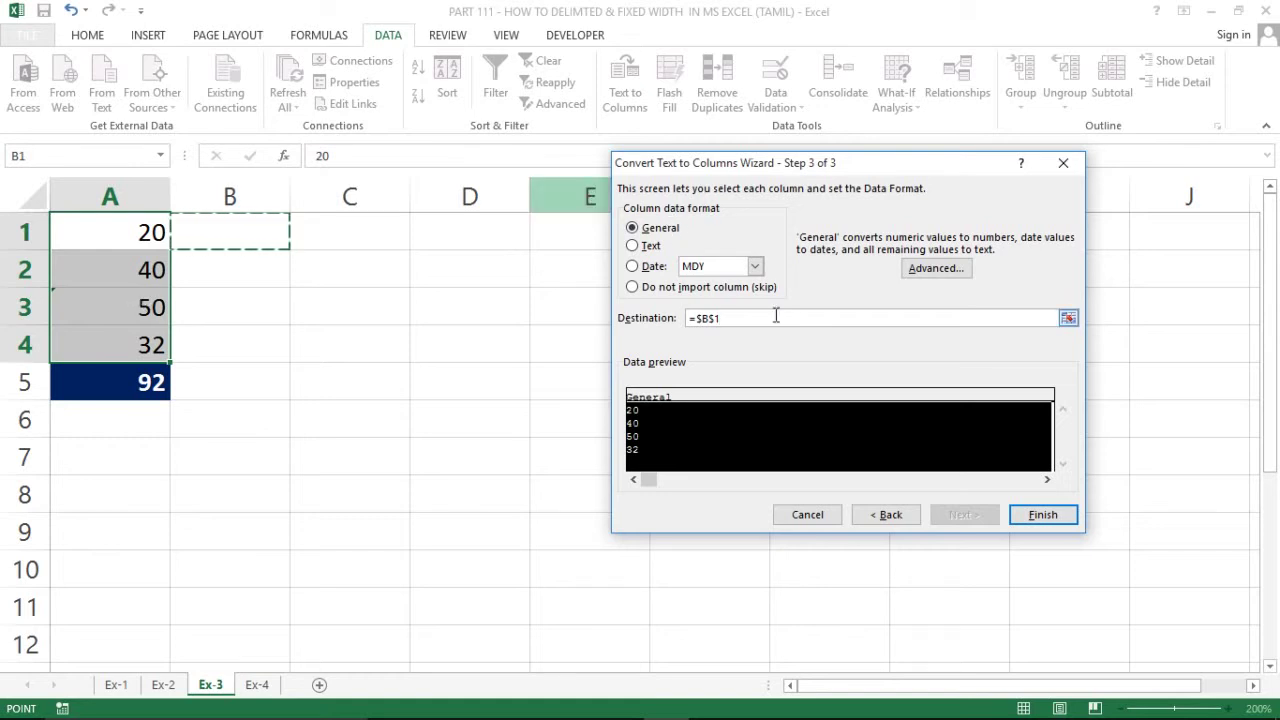
click(1042, 515)
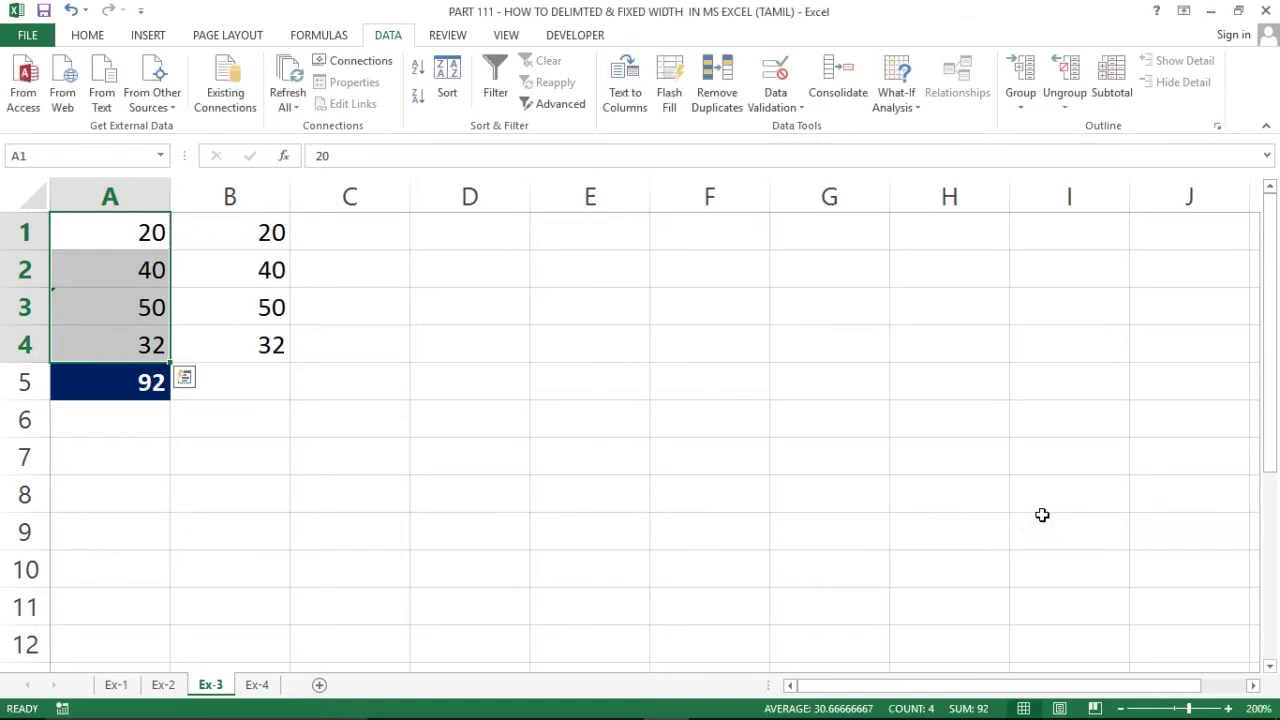
AutoSum B1:B4 into B5 with Alt+=, giving =SUM(B1:B4) = 142.
click(260, 252)
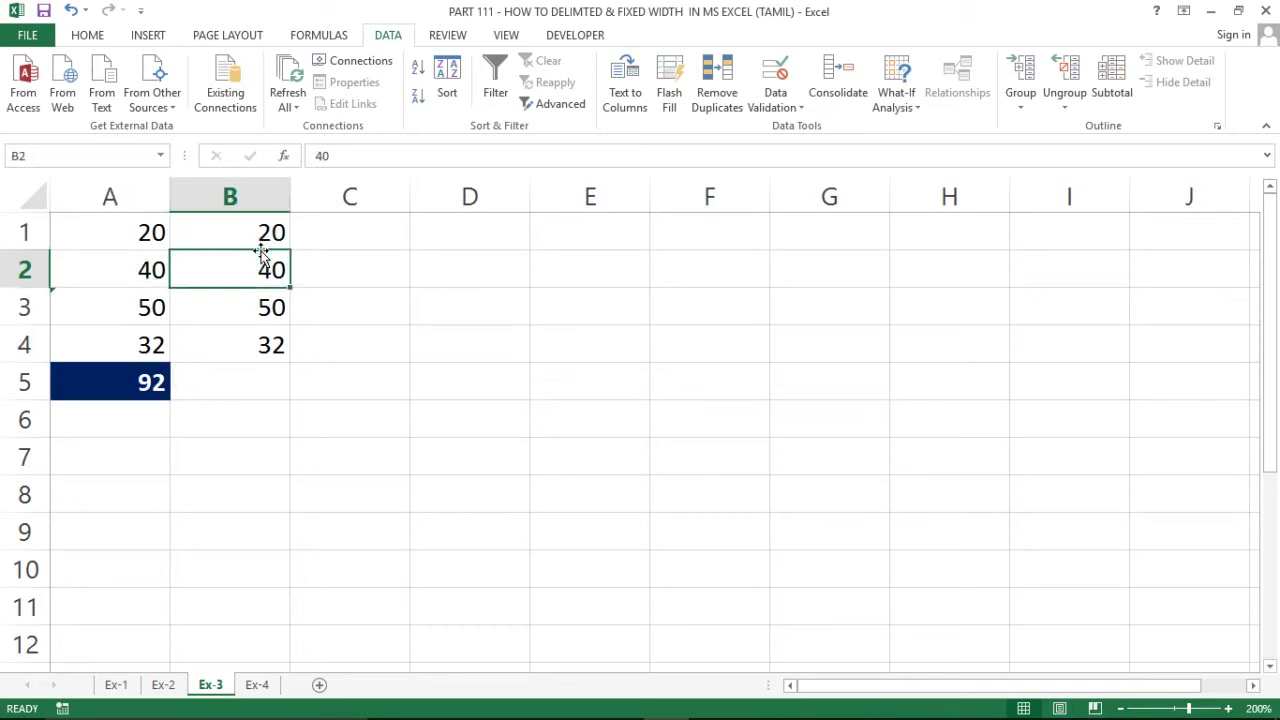
key(Down)
key(Down)
key(Down)
key(Down)
key(Up)
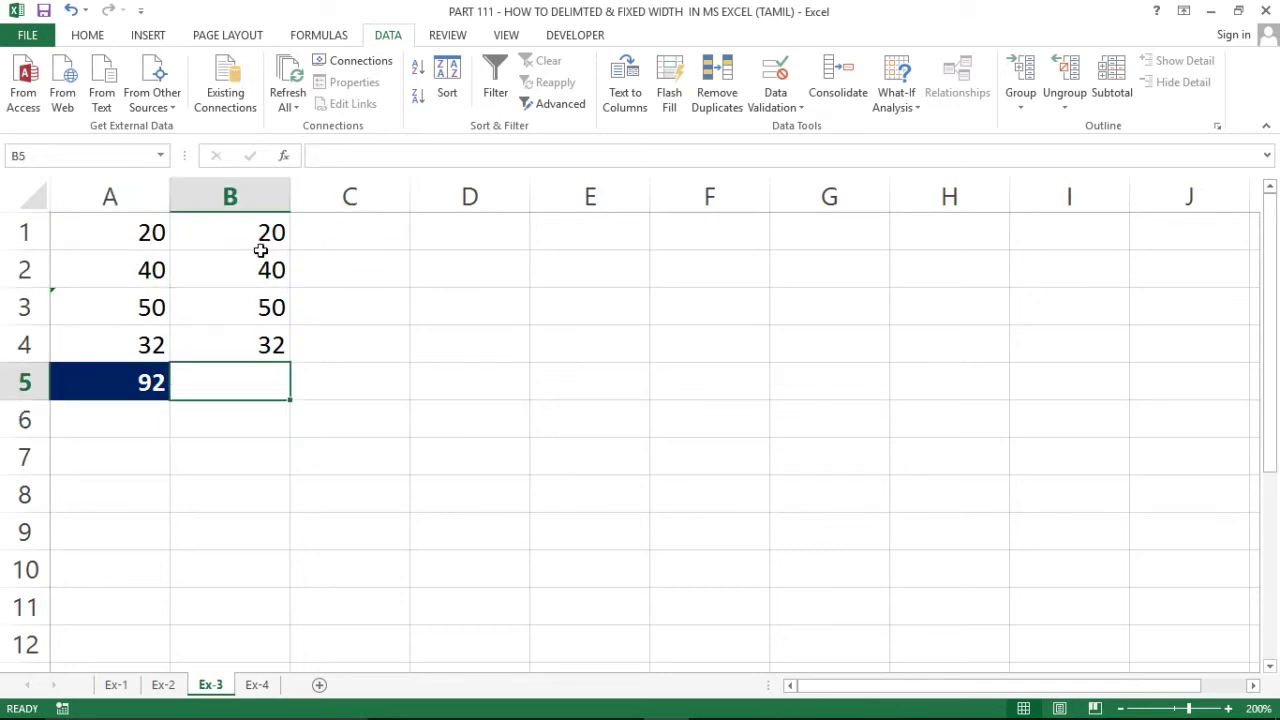
key(alt+equal)
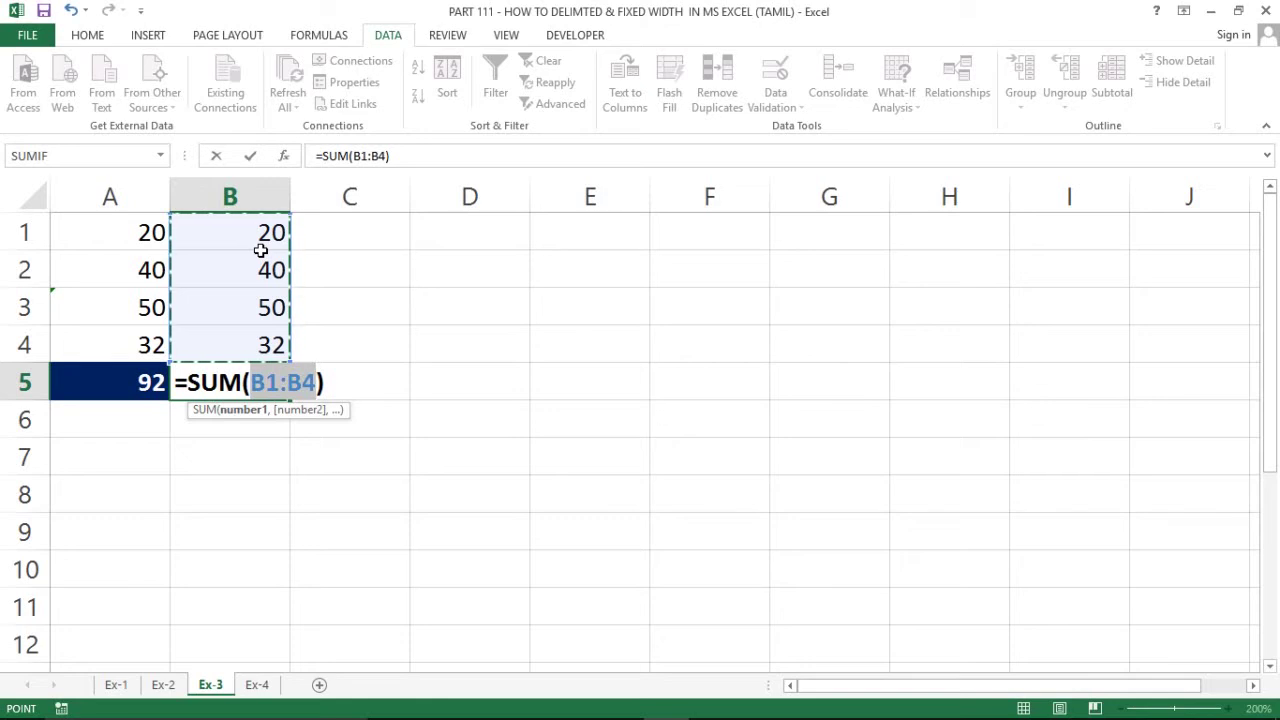
key(Return)
key(Up)
key(Right)
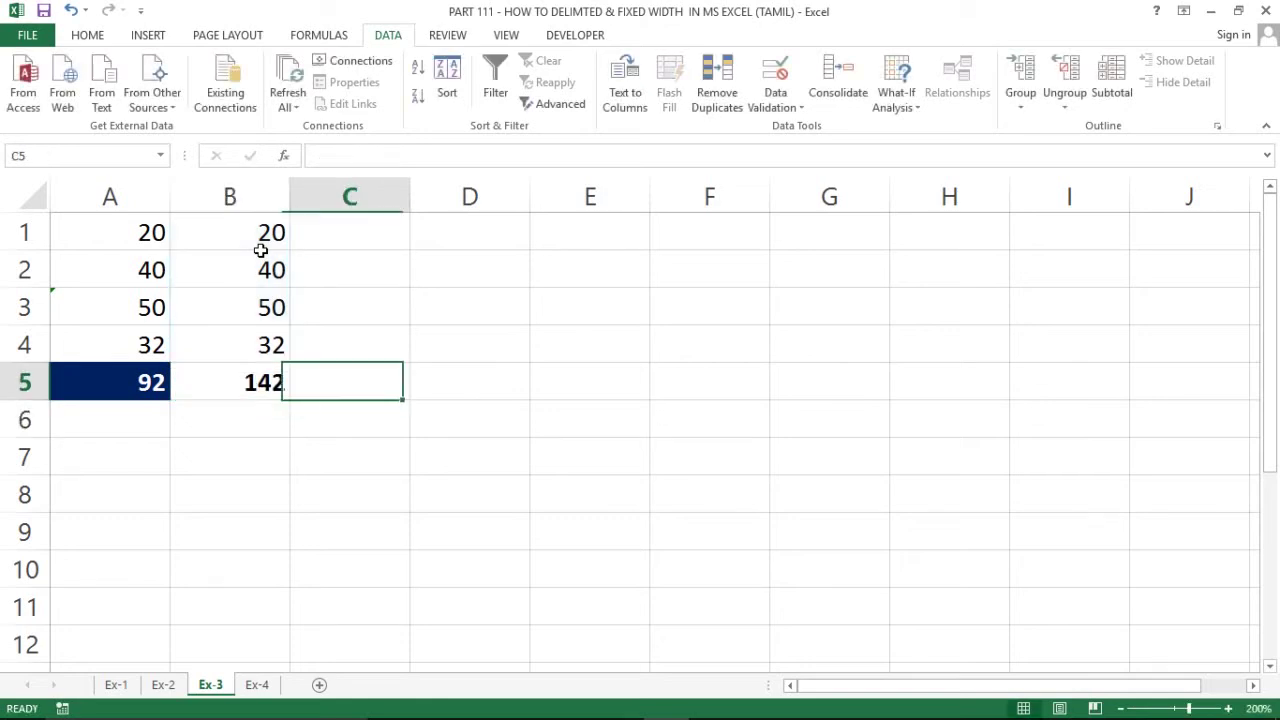
key(Left)
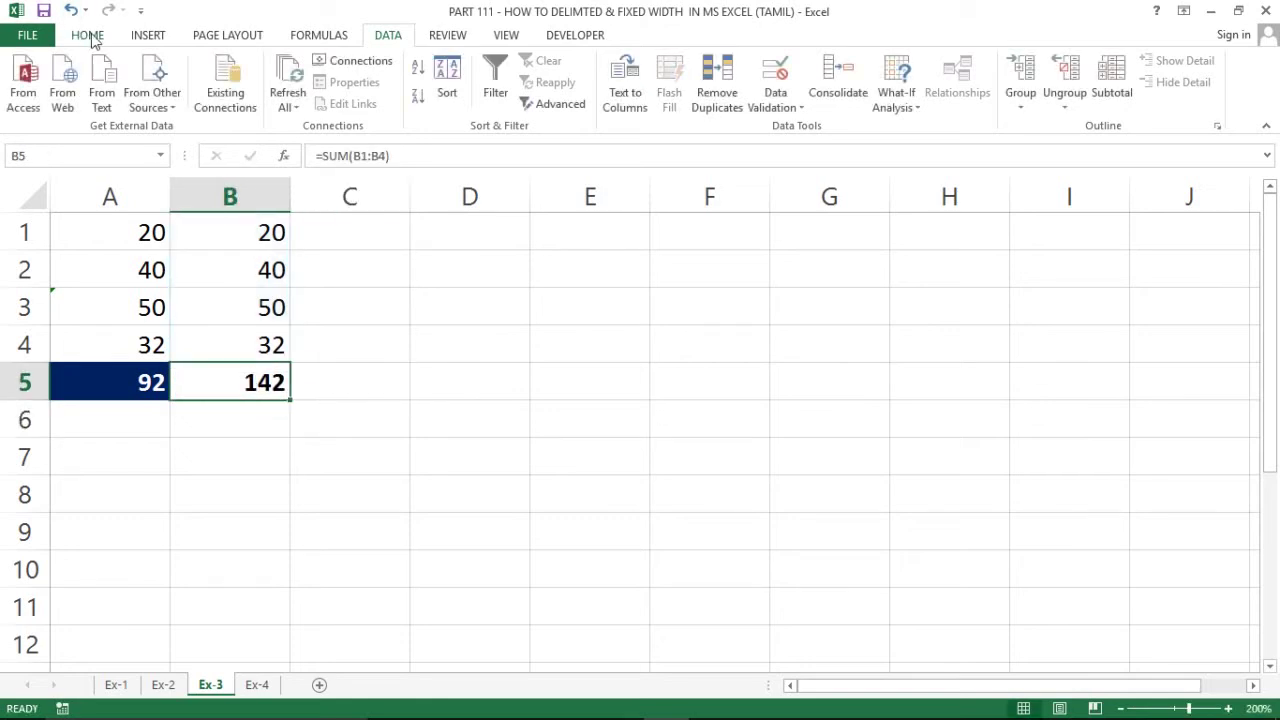
click(87, 34)
Fill B5 yellow, then test =92+50 in C3 and delete it.
click(284, 97)
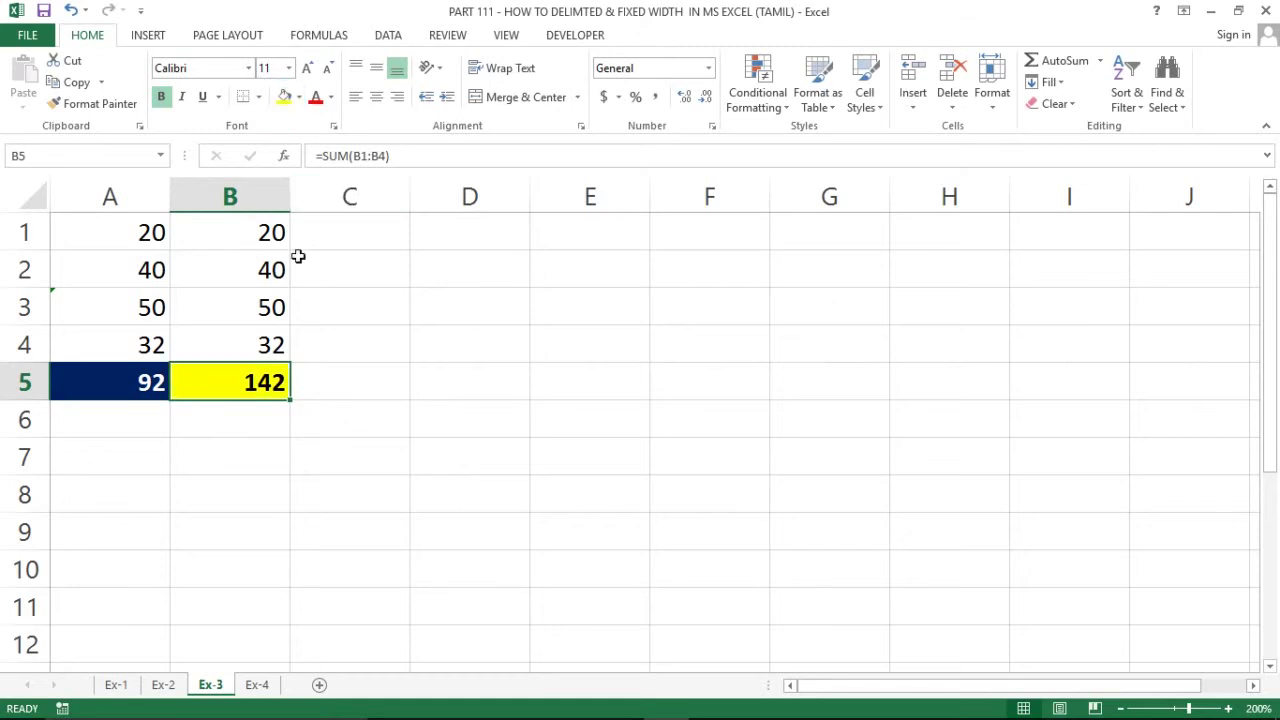
click(260, 307)
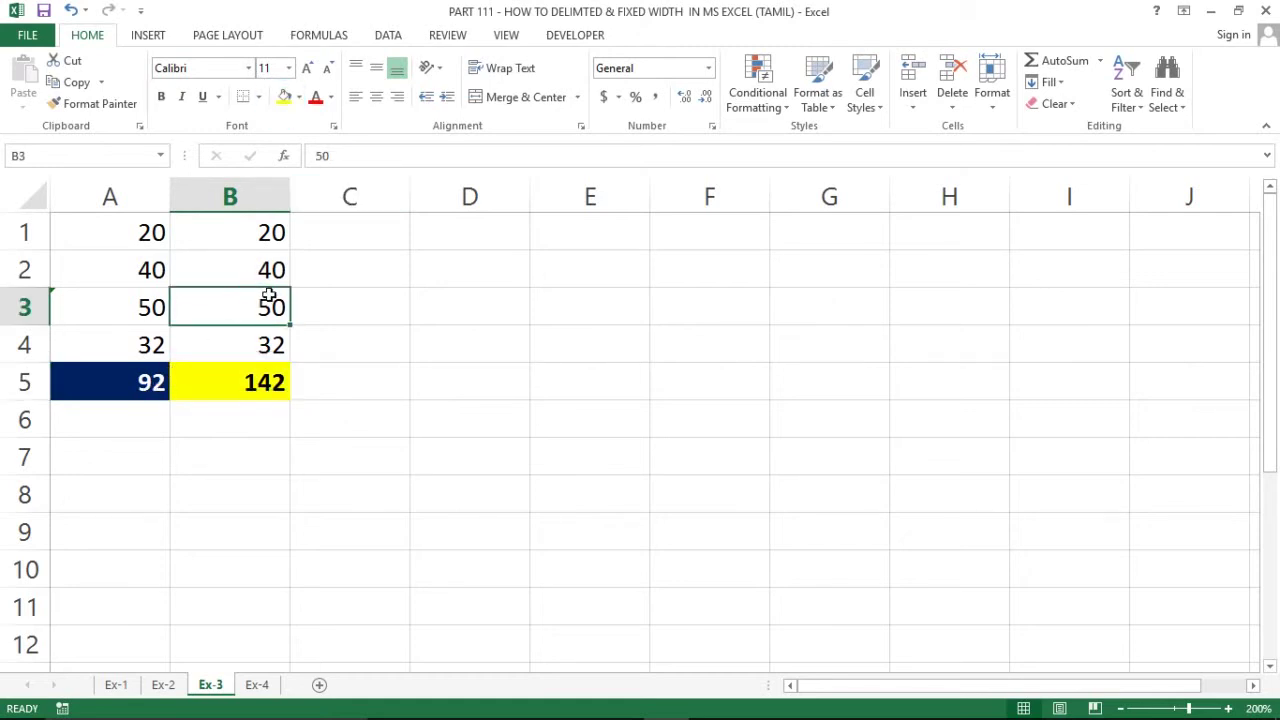
click(333, 320)
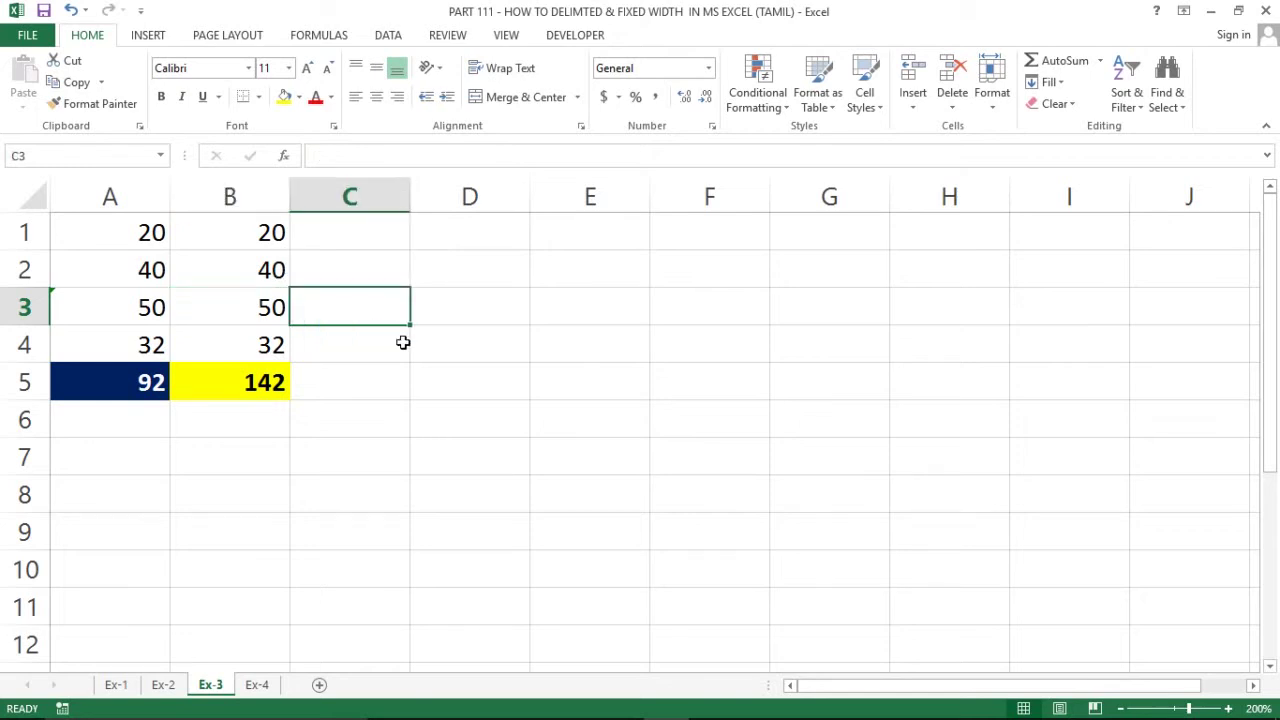
text(=9)
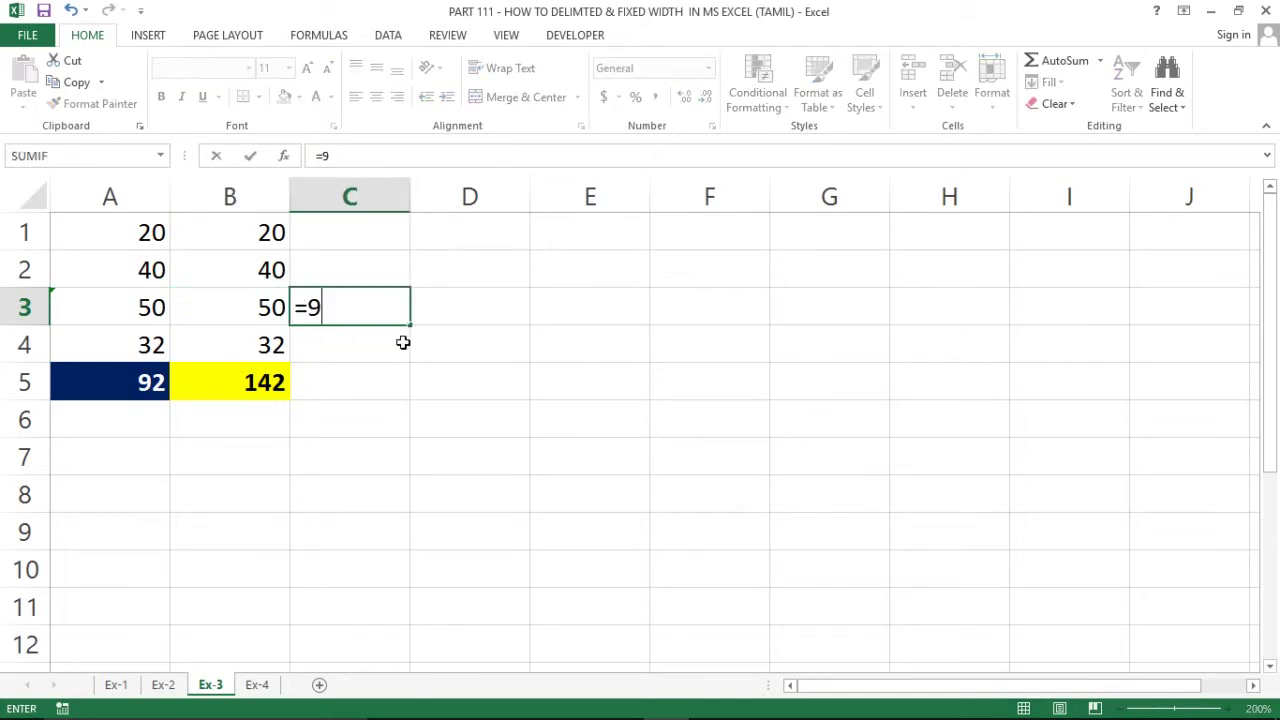
text(2+5)
text(0)
key(Return)
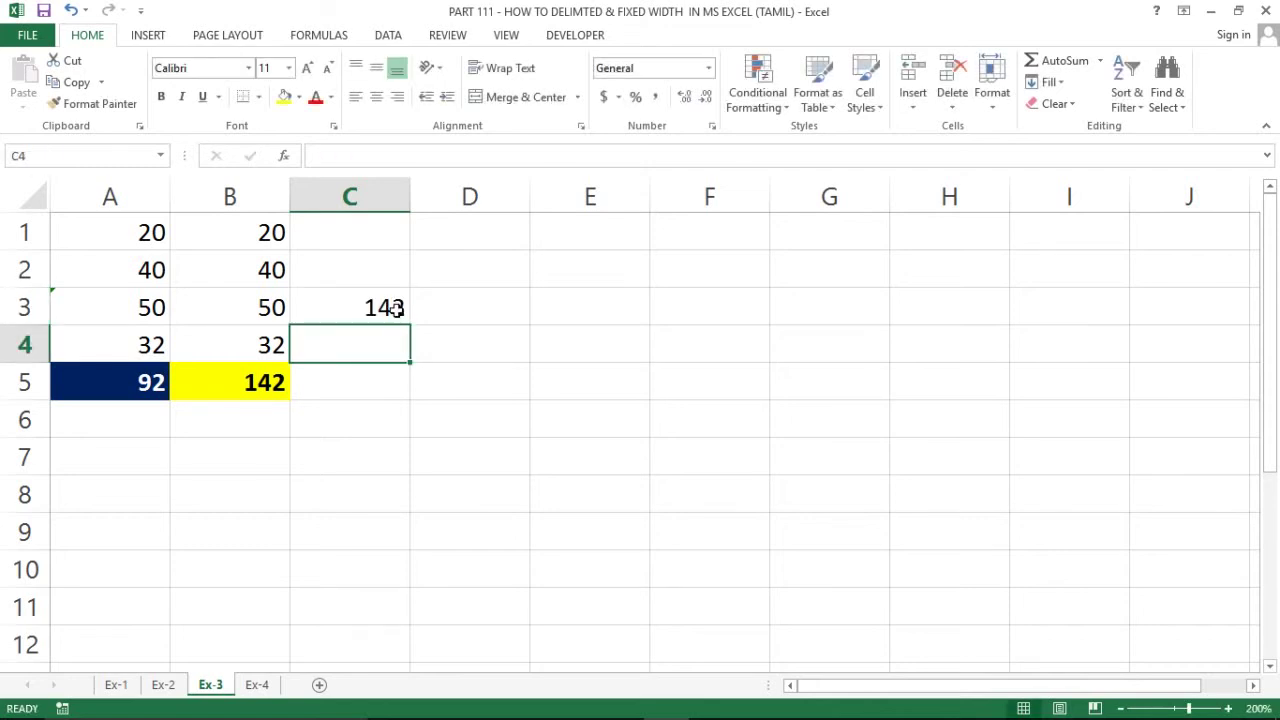
click(393, 307)
key(Delete)
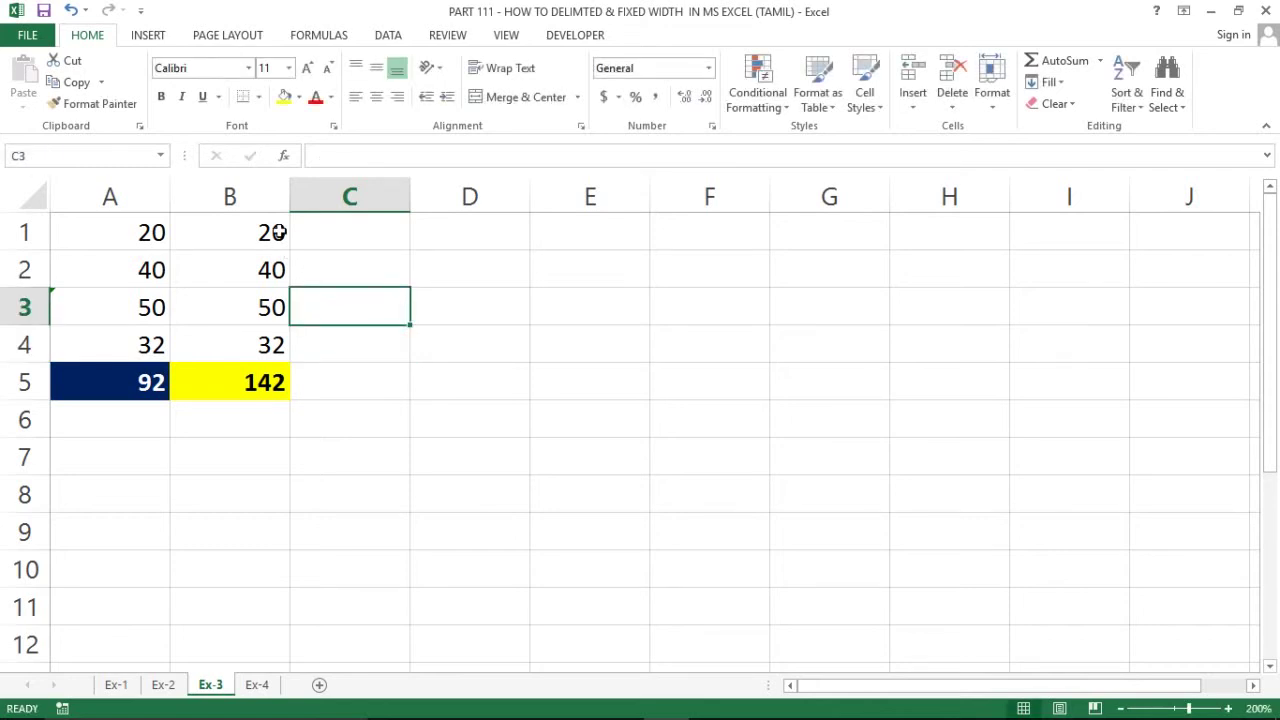
Compare the totals 92 in A5 and 142 in B5 against their column values.
drag(279, 232, 279, 382)
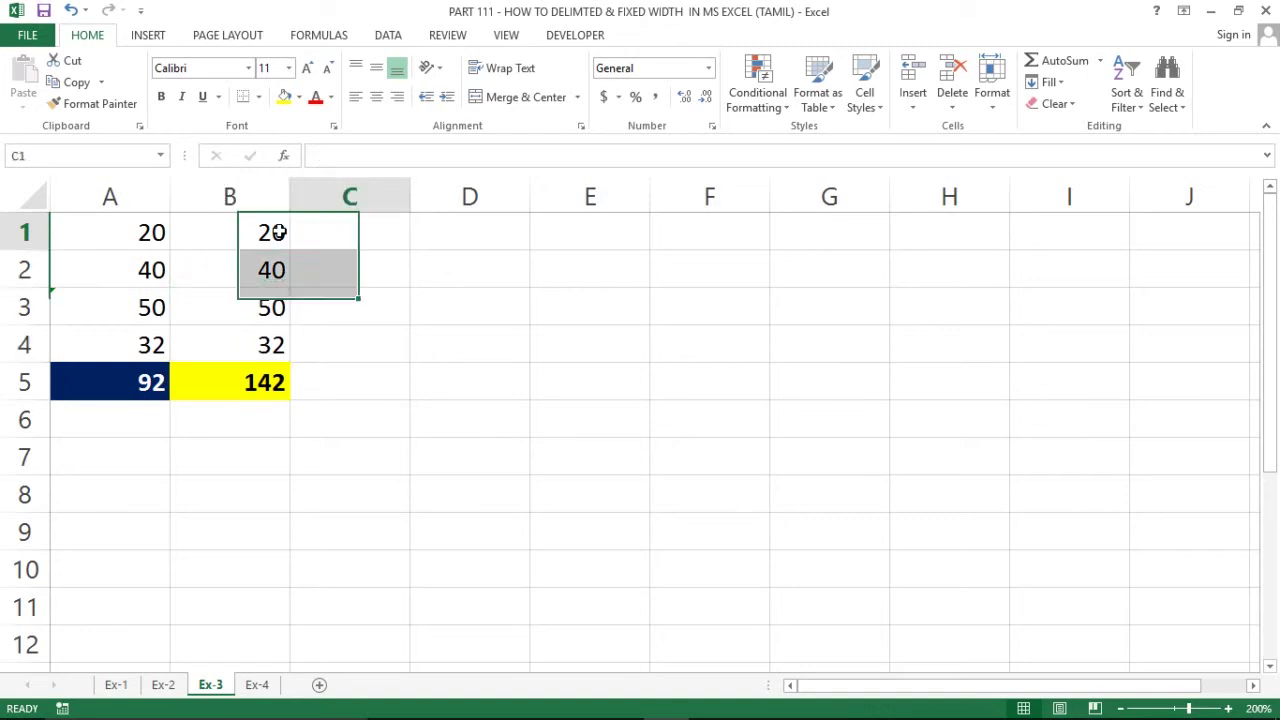
key(Down)
key(Down)
key(Down)
key(Down)
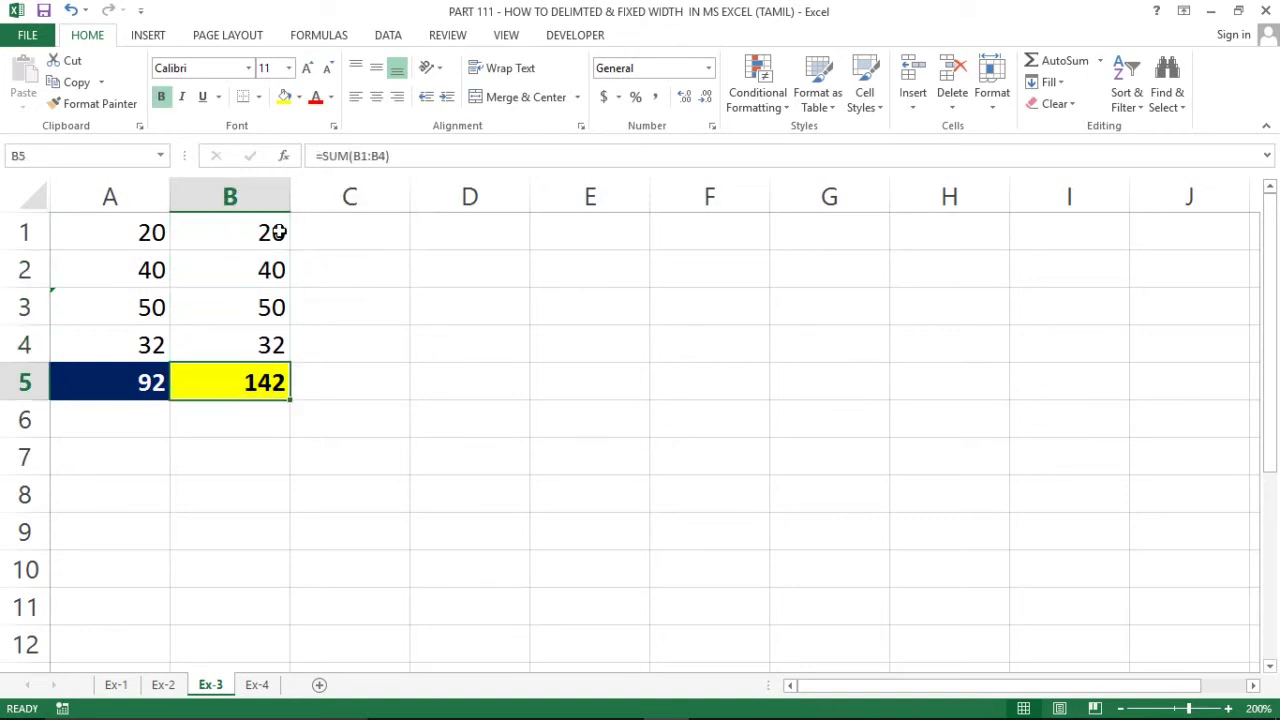
key(Up)
key(Left)
key(Down)
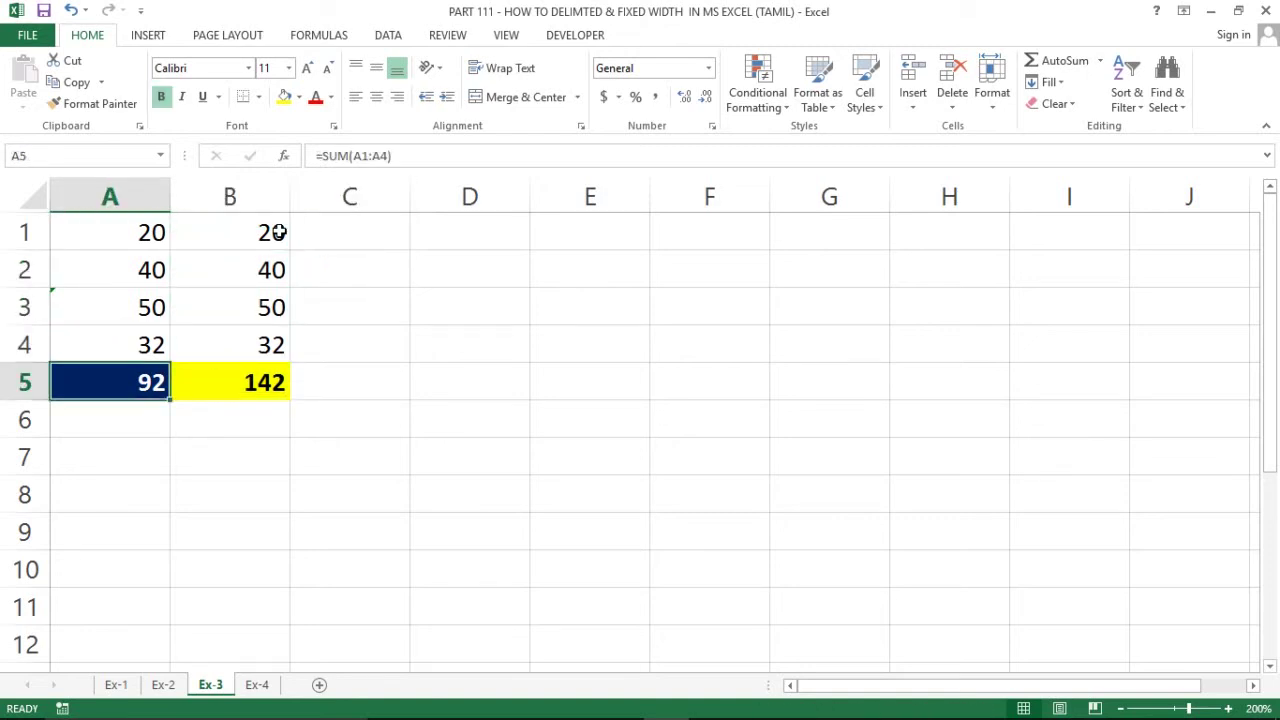
key(shift+Up)
key(shift+Up)
key(shift+Up)
key(shift+Up)
key(Down)
key(Down)
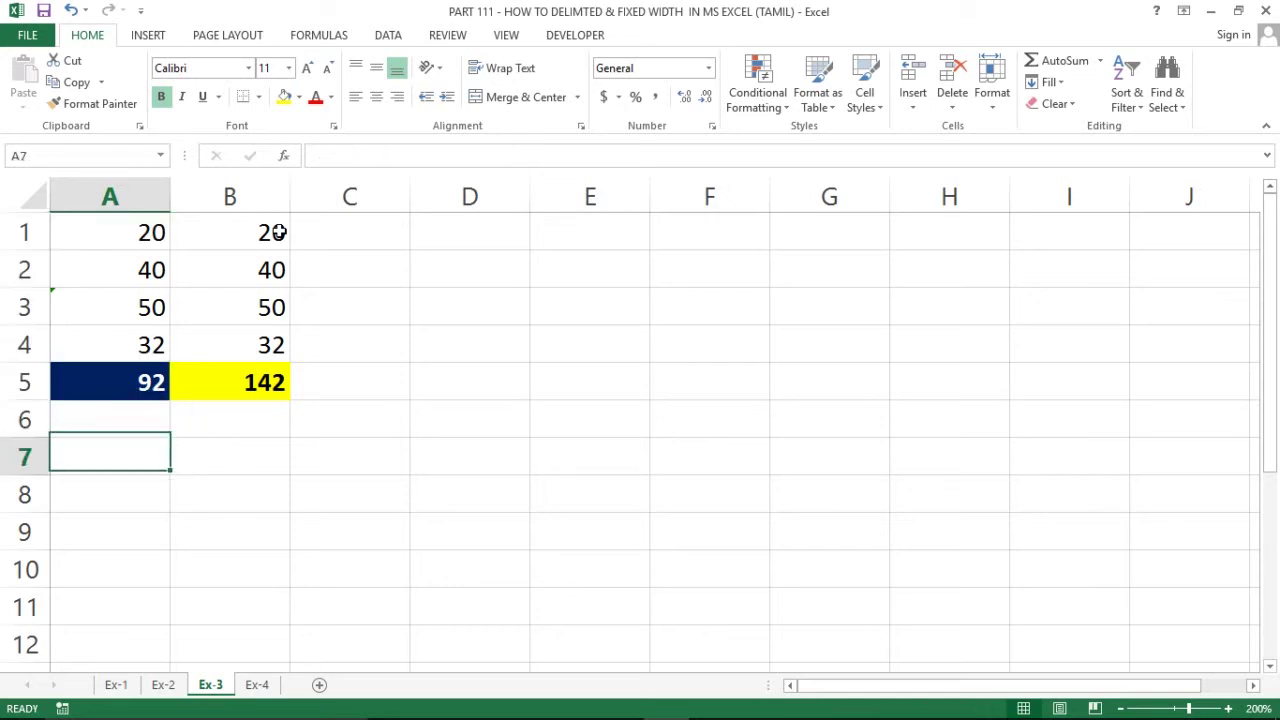
key(Up)
key(Up)
key(Right)
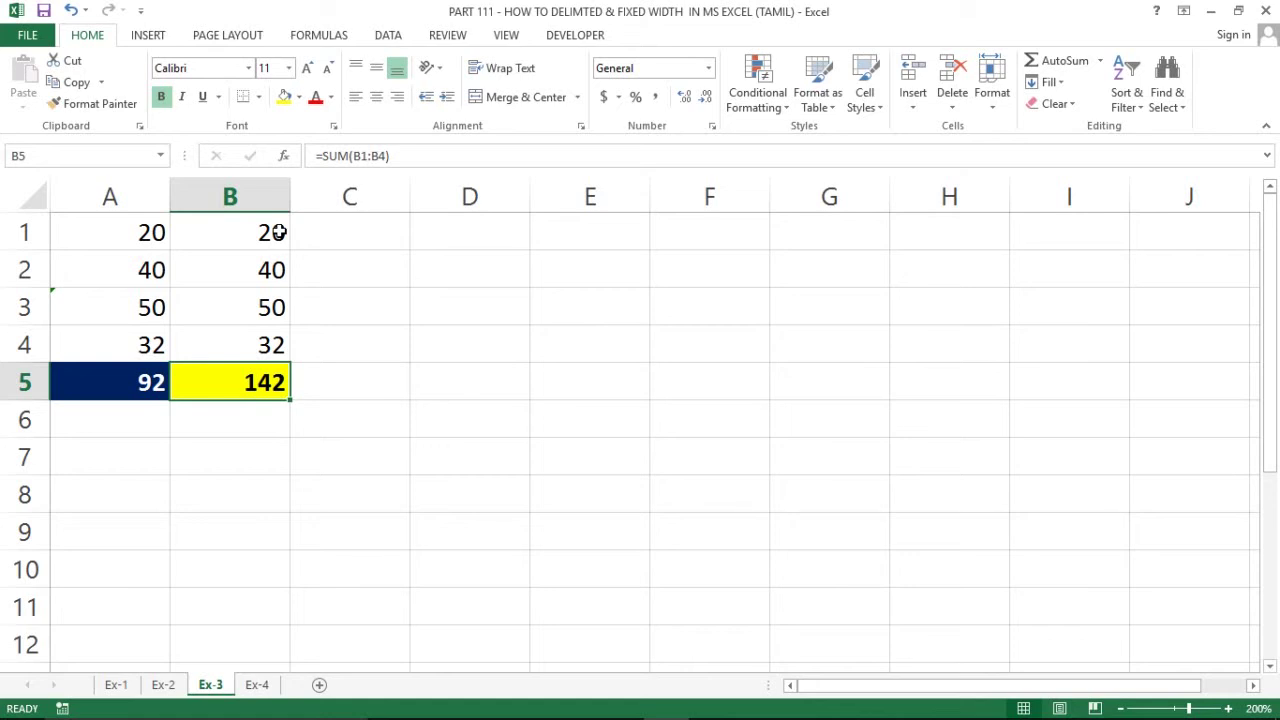
click(336, 295)
click(297, 357)
click(251, 390)
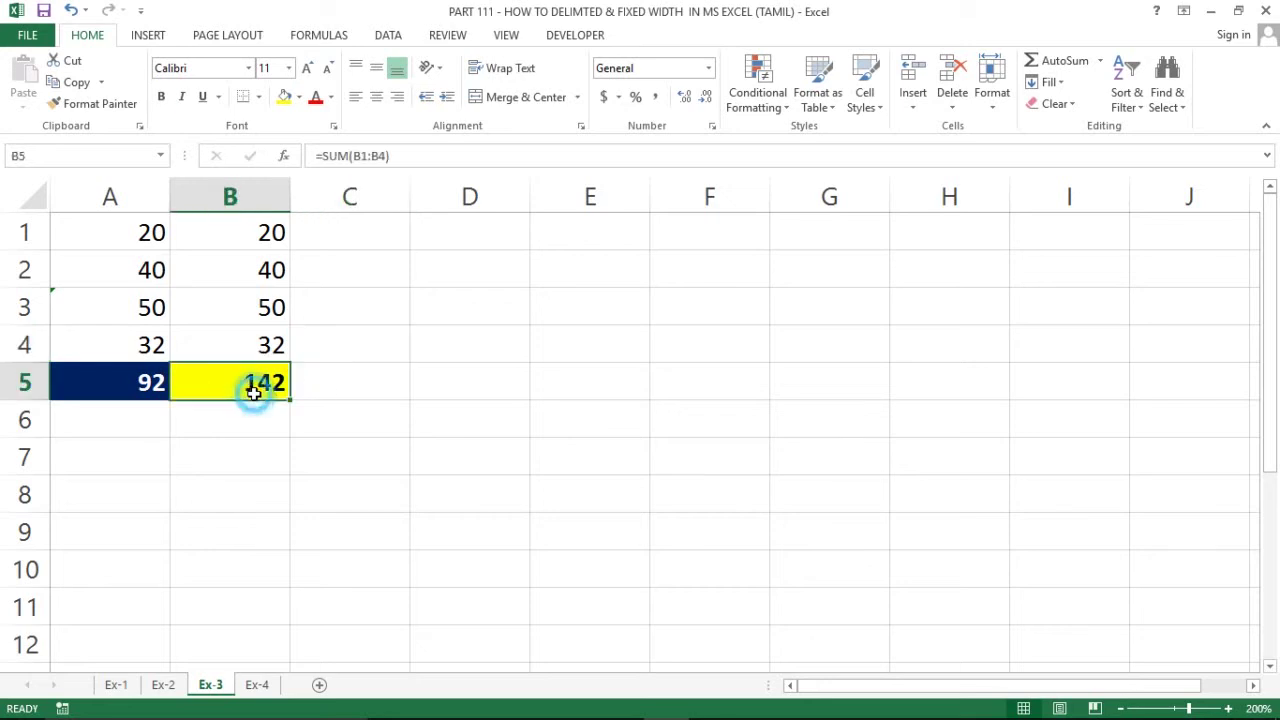
click(243, 420)
click(345, 394)
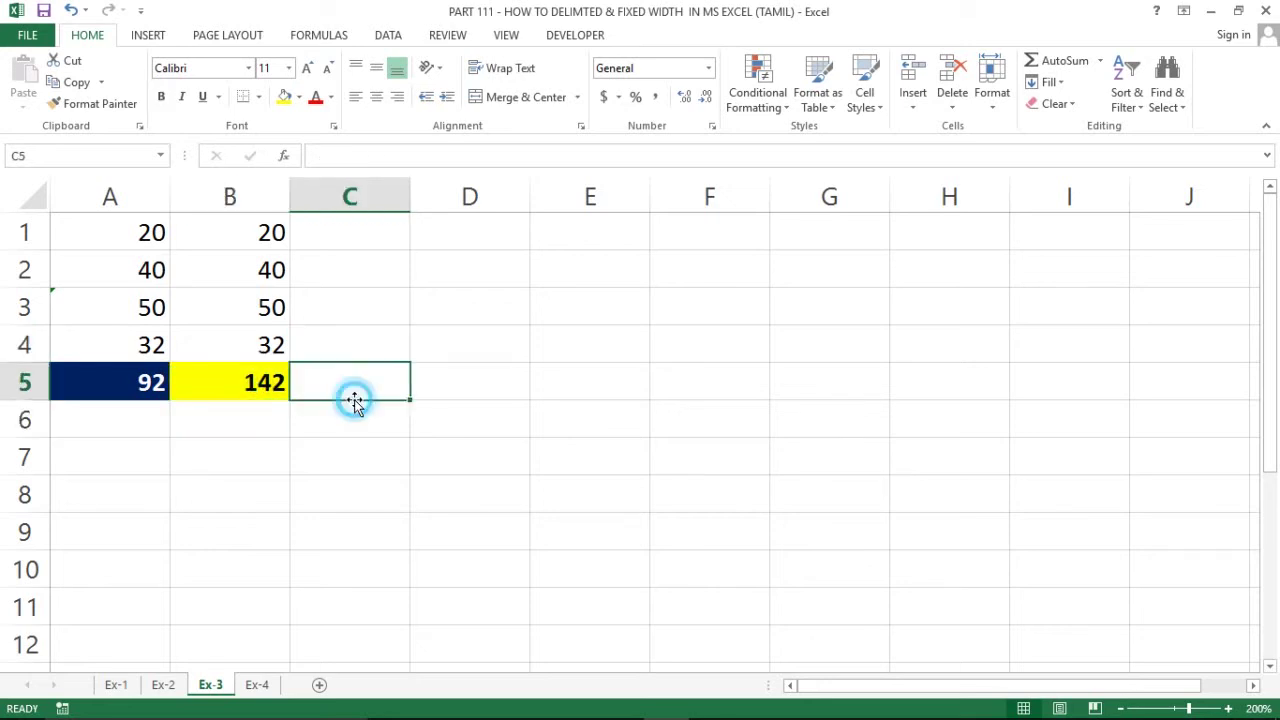
Switch to the Ex-4 sheet and select the account entries A2:A6.
click(257, 685)
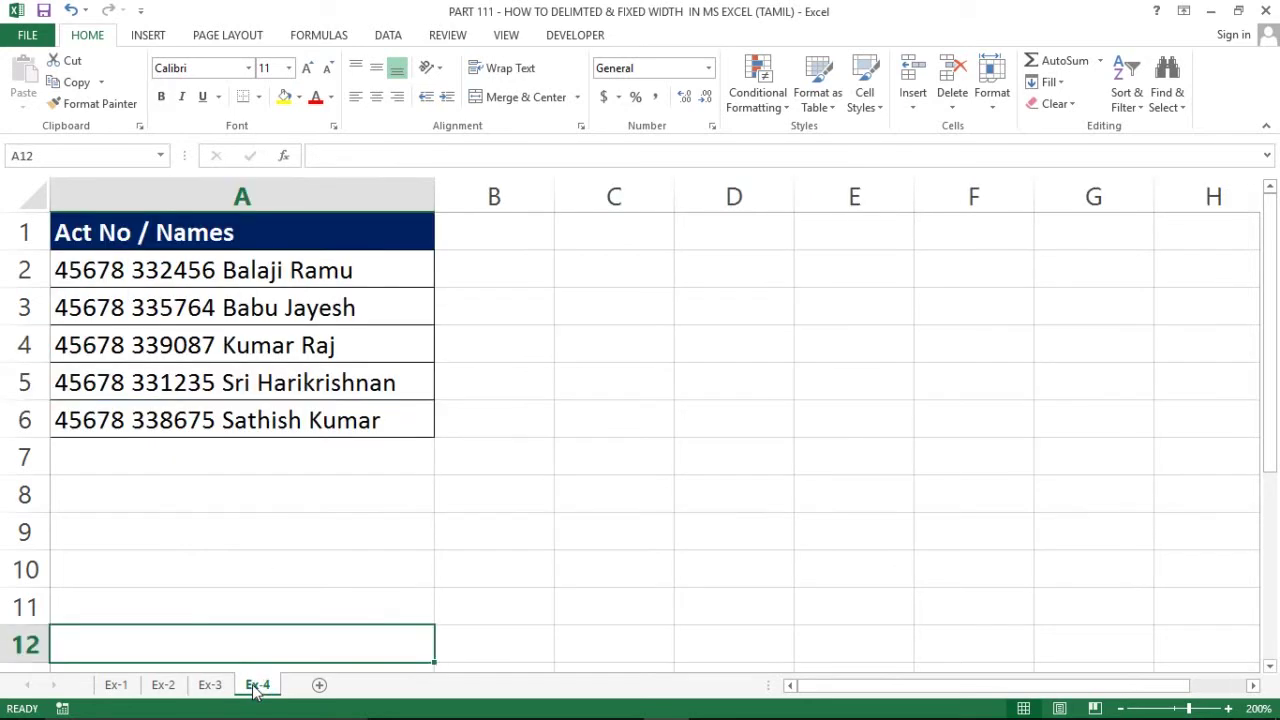
click(491, 491)
click(217, 294)
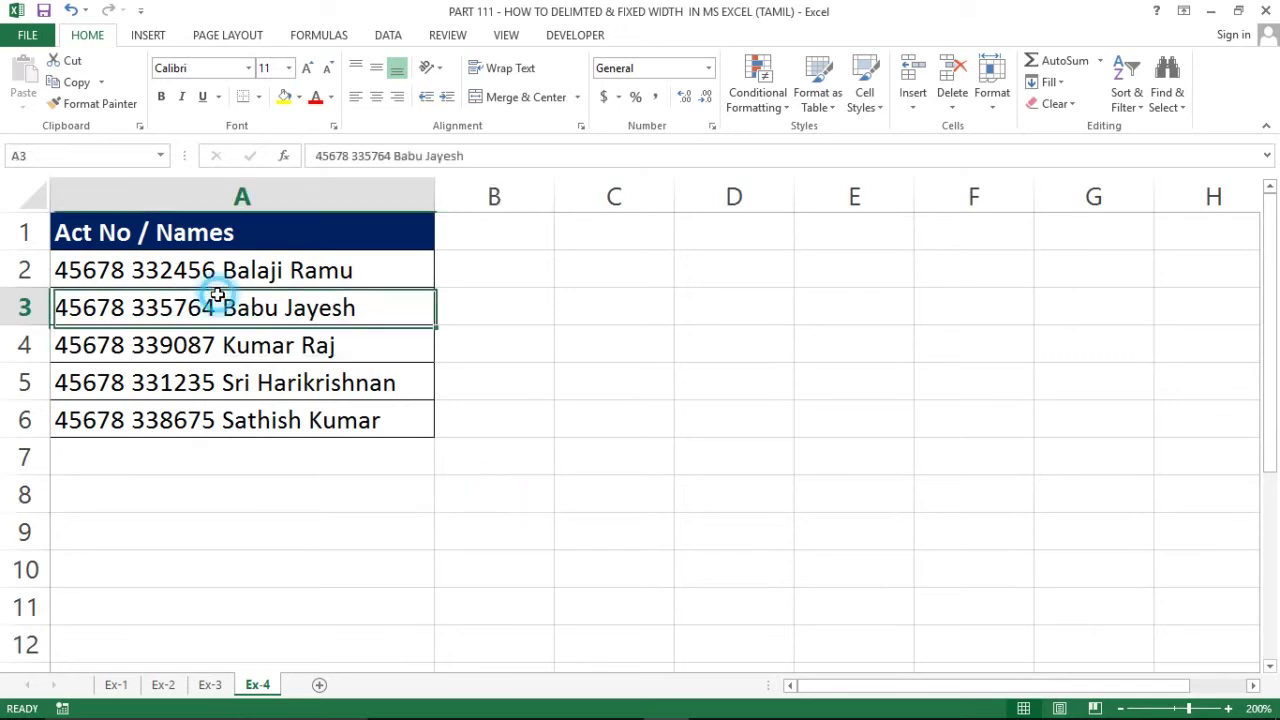
click(181, 277)
key(Up)
click(177, 276)
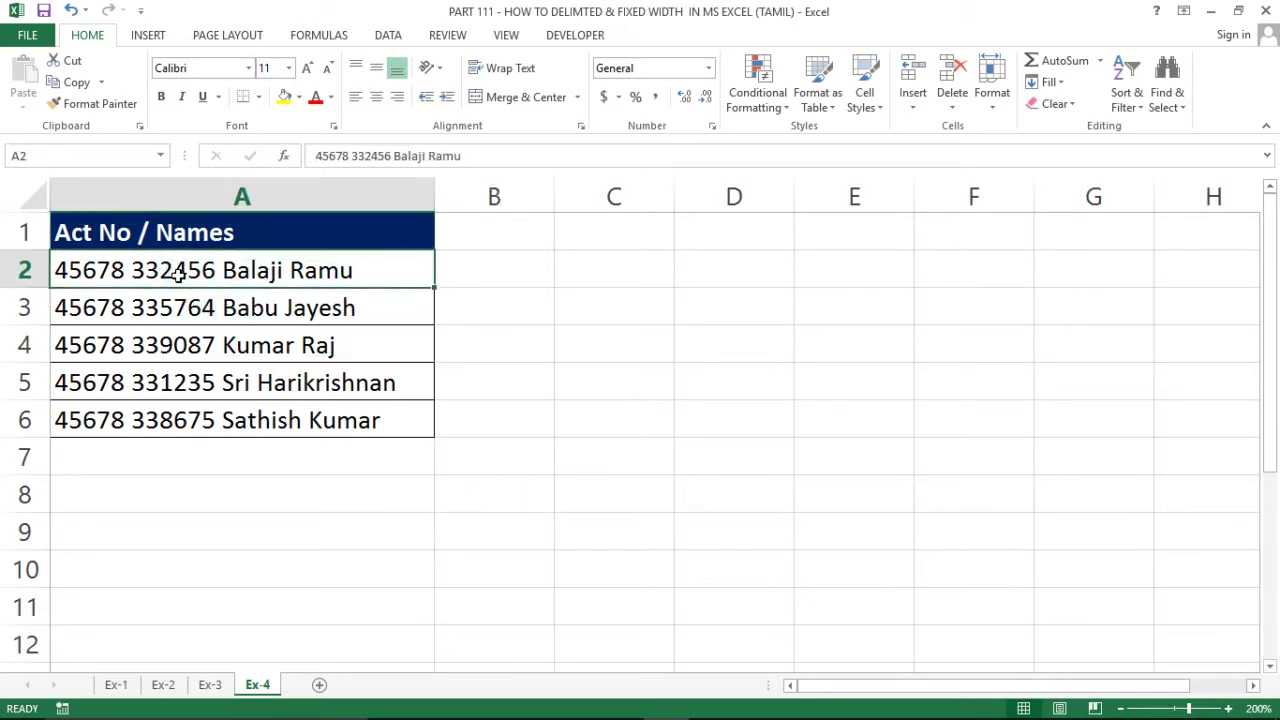
key(ctrl+shift+Down)
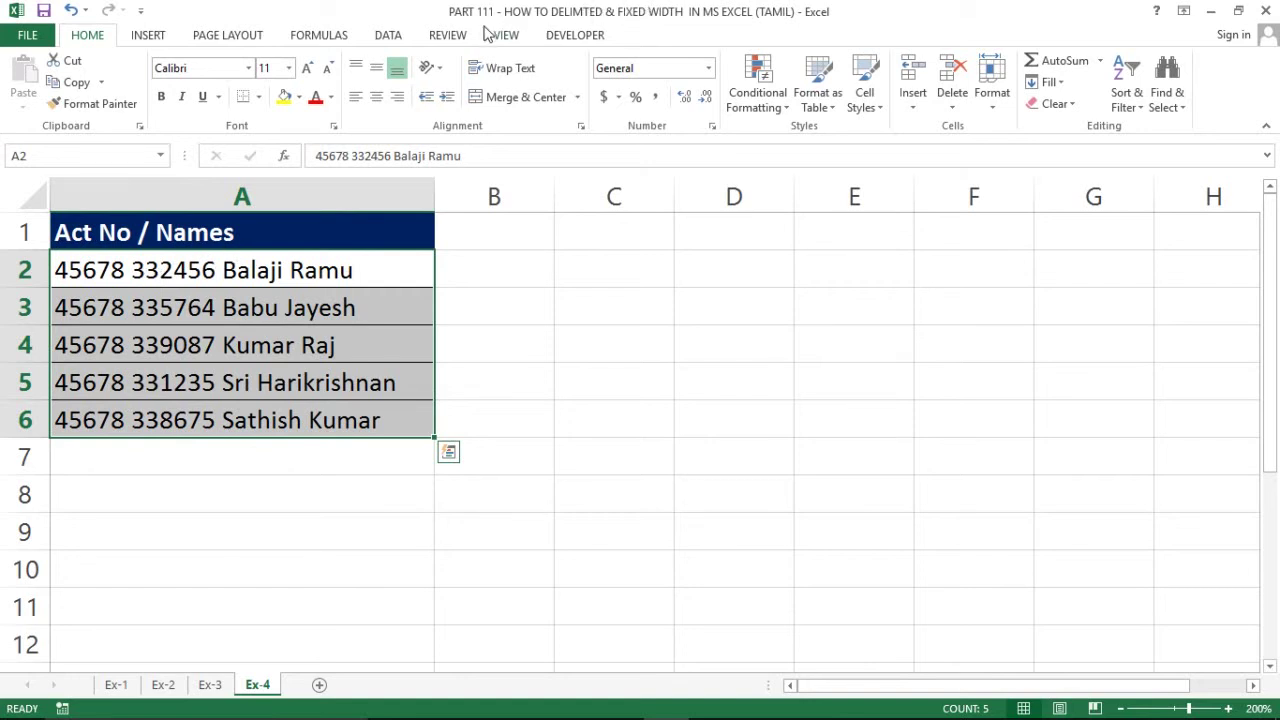
With the Data tab shown, reselect the five Act No / Names entries A2:A6 by dragging.
click(379, 30)
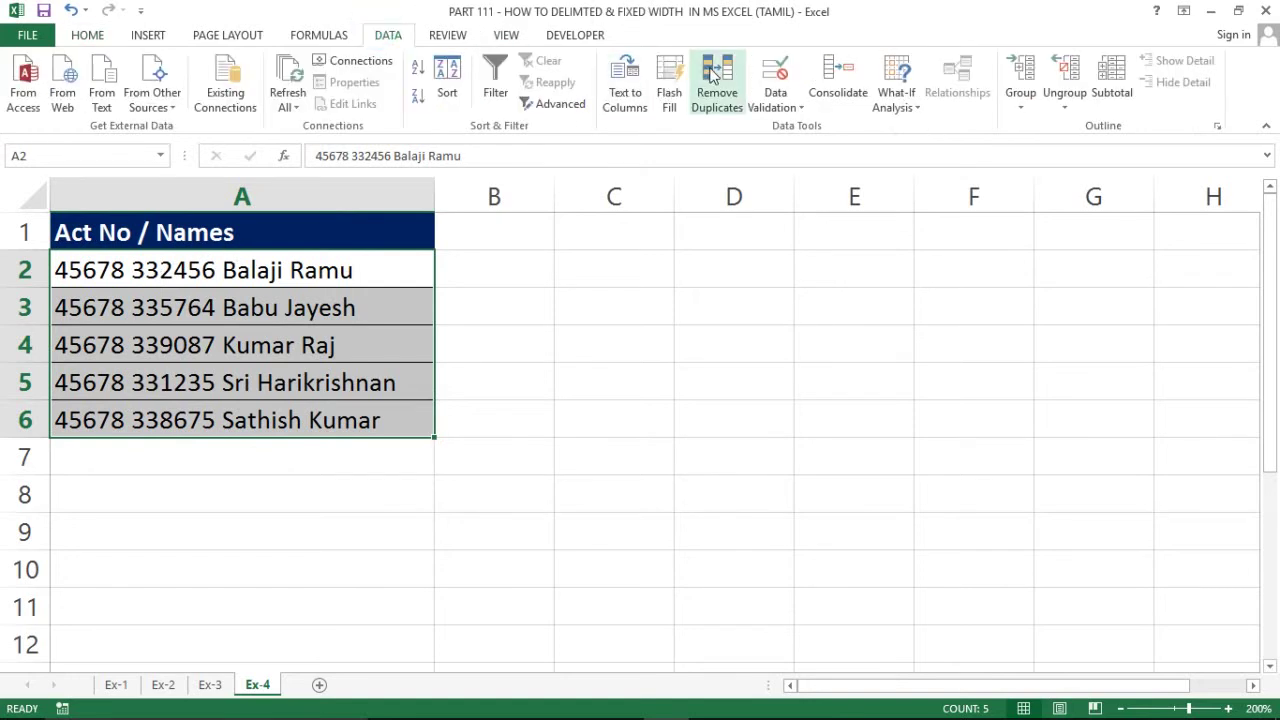
click(188, 265)
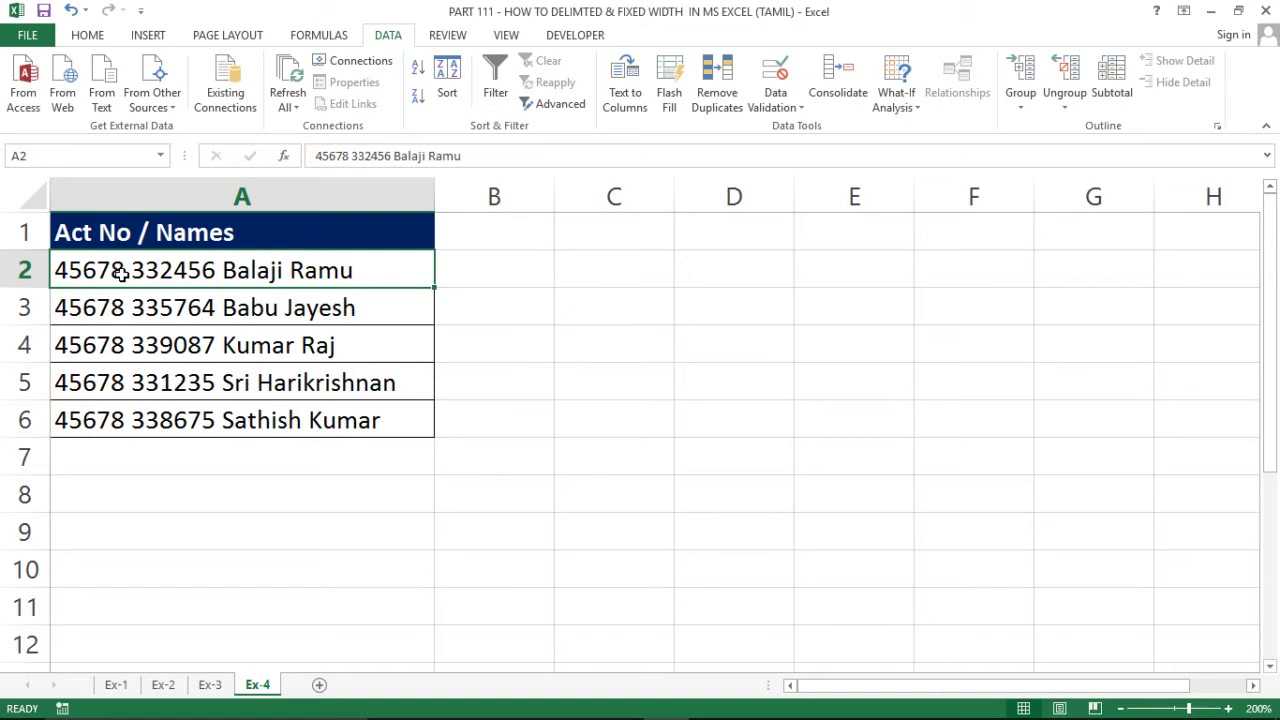
click(209, 270)
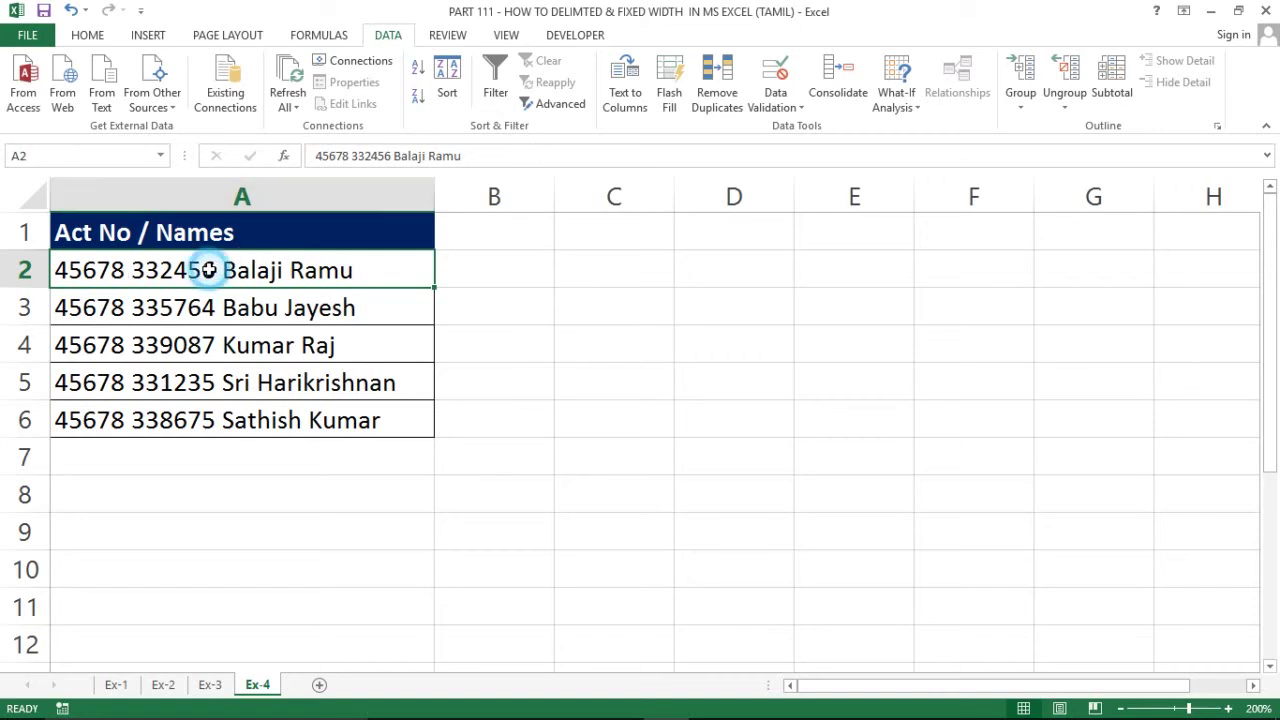
key(ctrl+shift+Down)
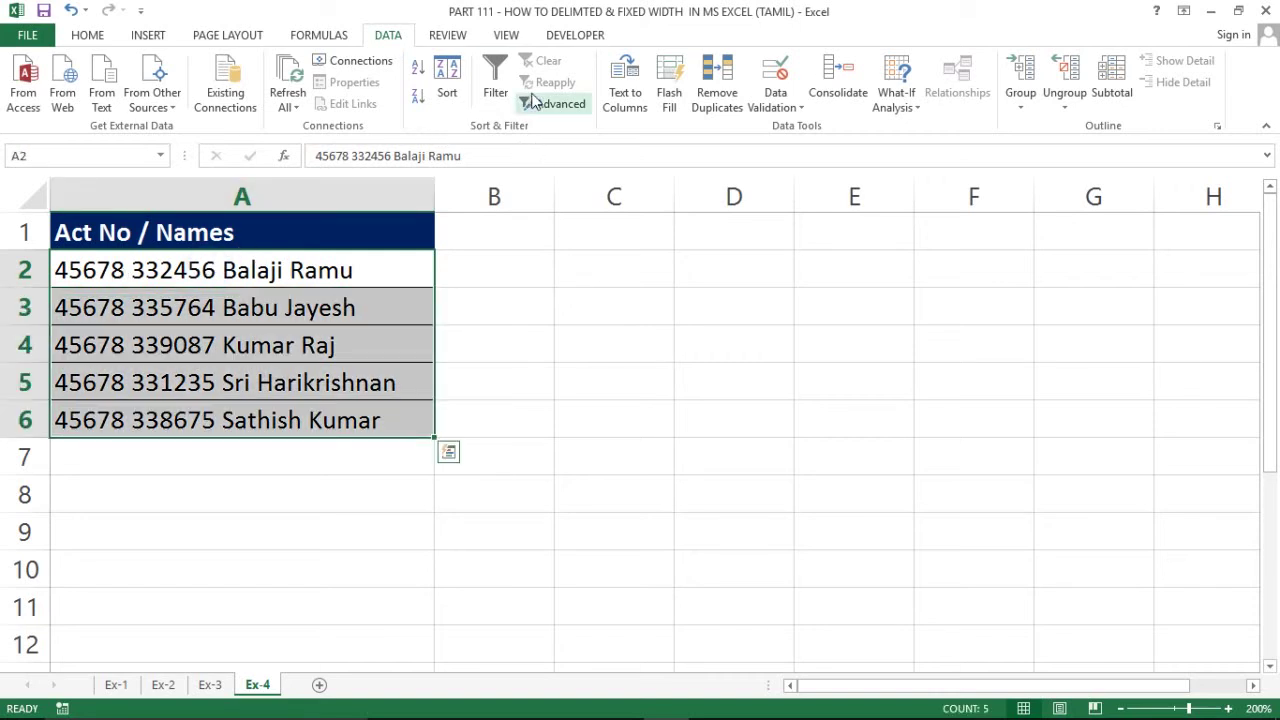
click(304, 230)
click(280, 268)
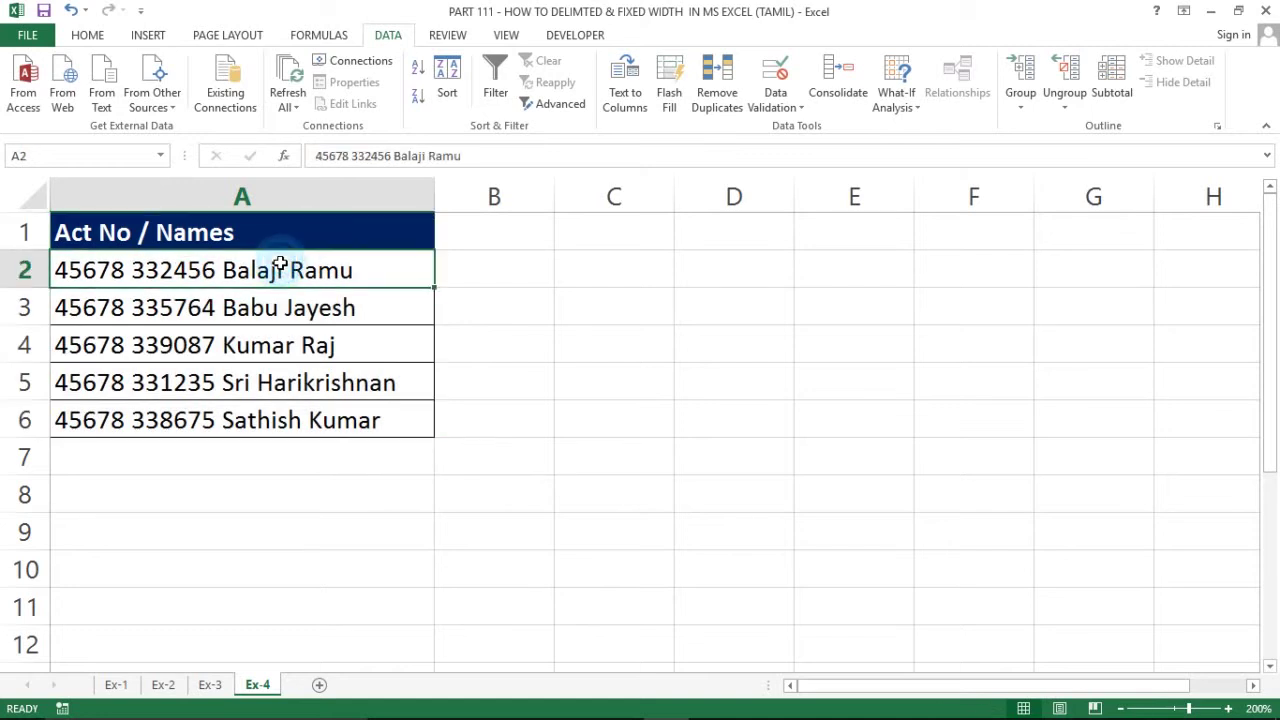
key(Down)
key(Down)
key(Up)
key(Up)
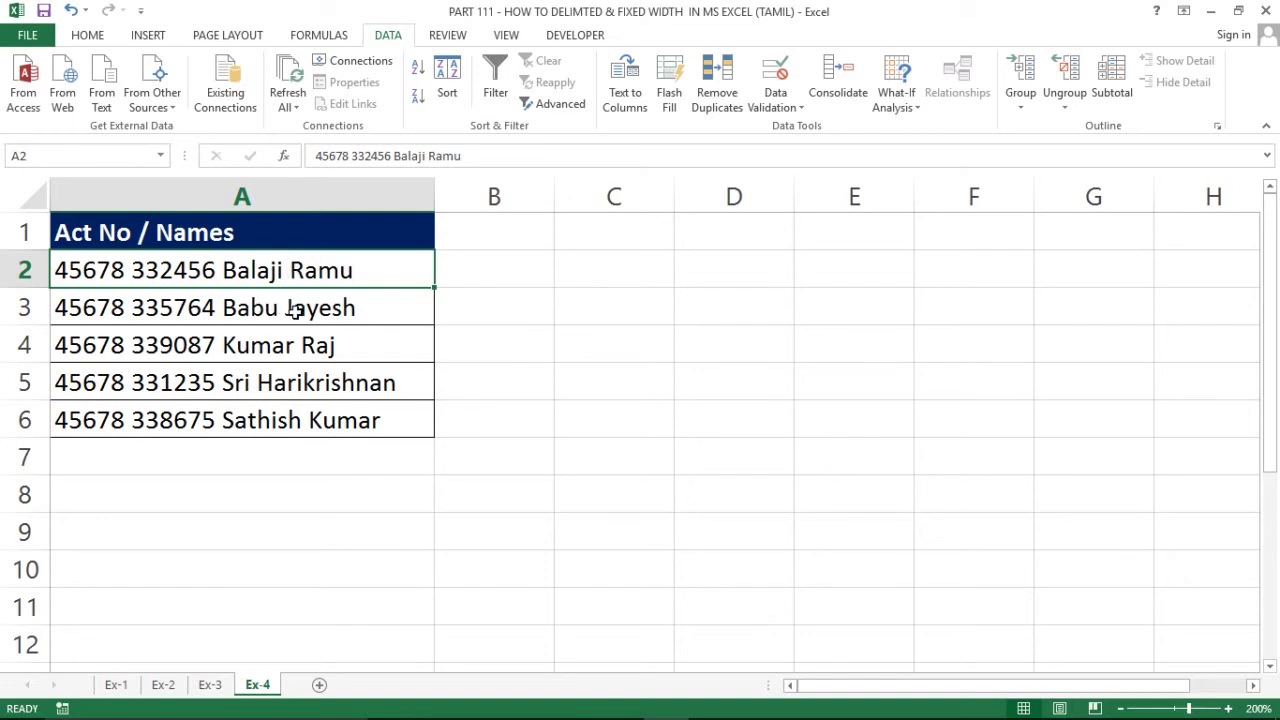
click(300, 305)
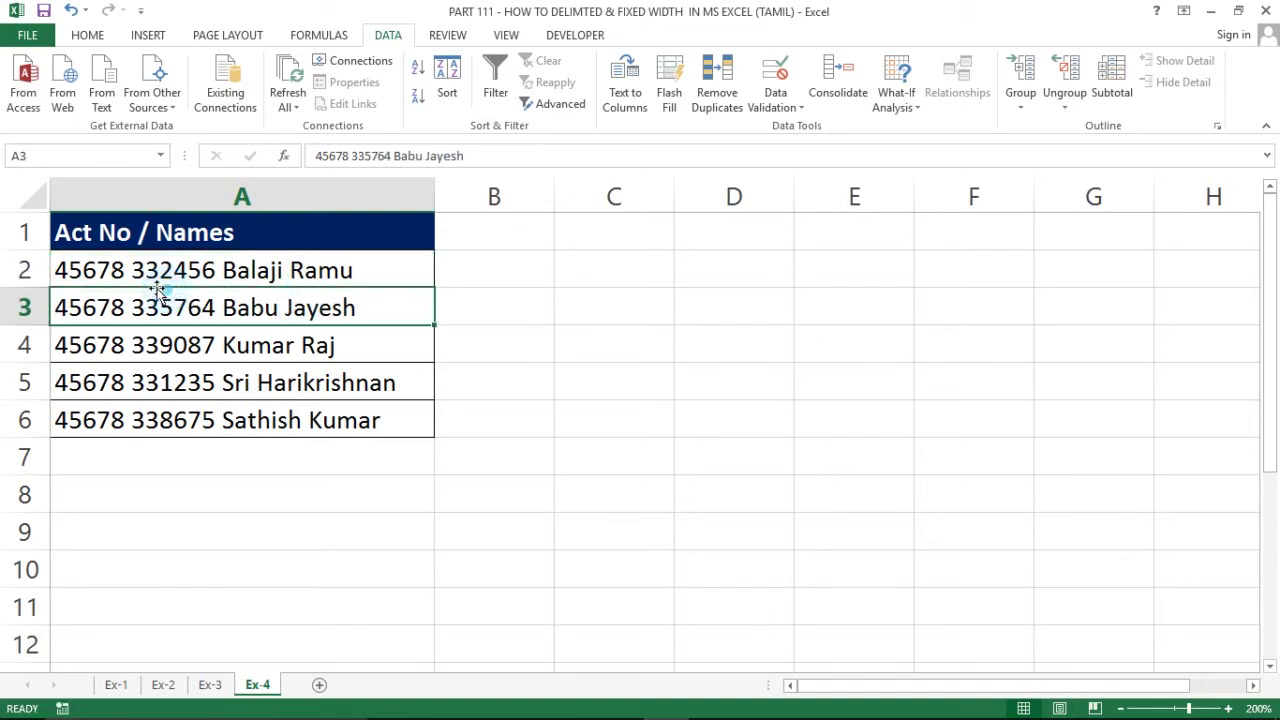
drag(179, 268, 180, 420)
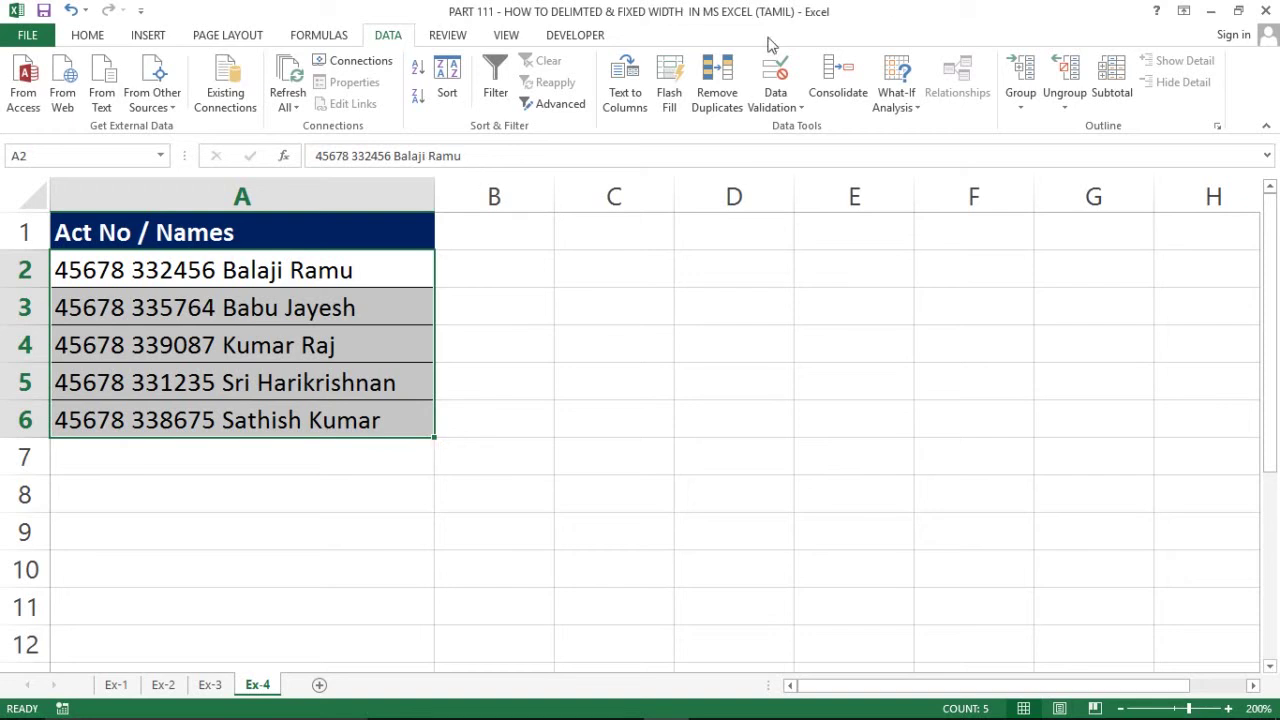
In Text to Columns, set fixed-width breaks after the 5-digit prefix and the 6-digit number.
click(626, 92)
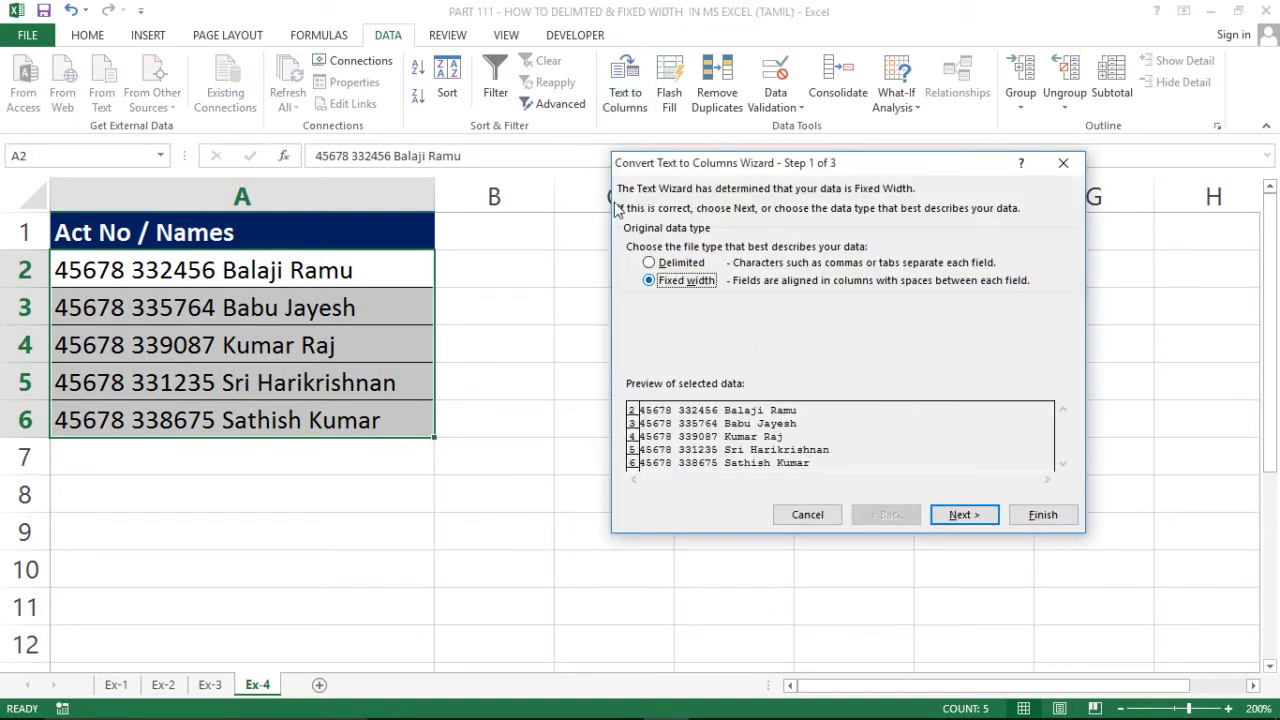
click(964, 514)
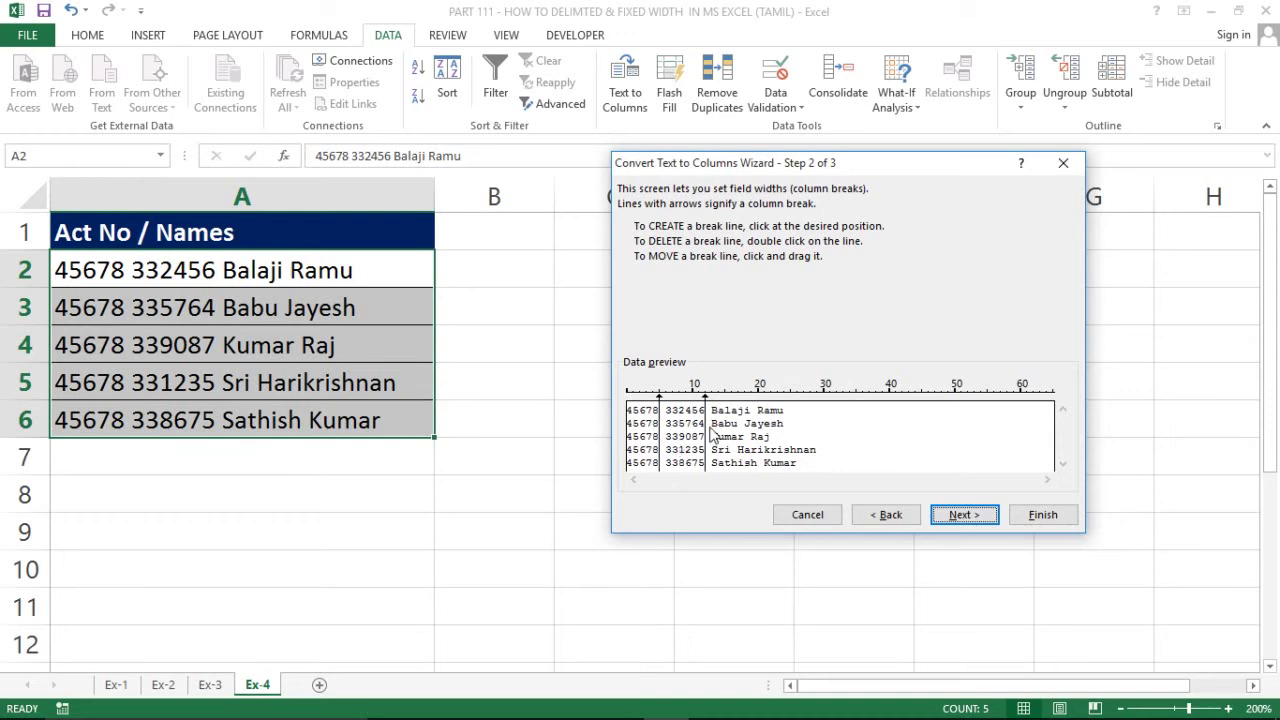
double_click(661, 408)
double_click(706, 413)
click(662, 418)
click(706, 418)
Set the destination to B2 and finish, filling columns B to D.
click(965, 515)
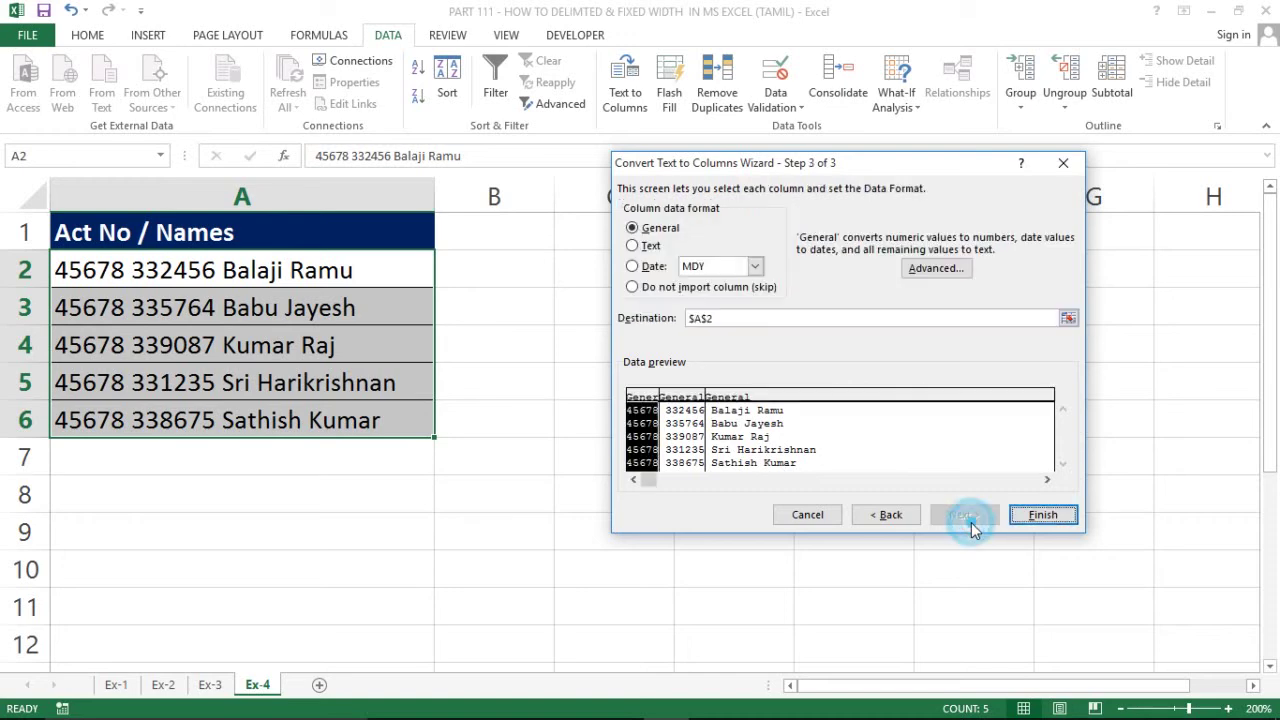
click(739, 320)
key(BackSpace)
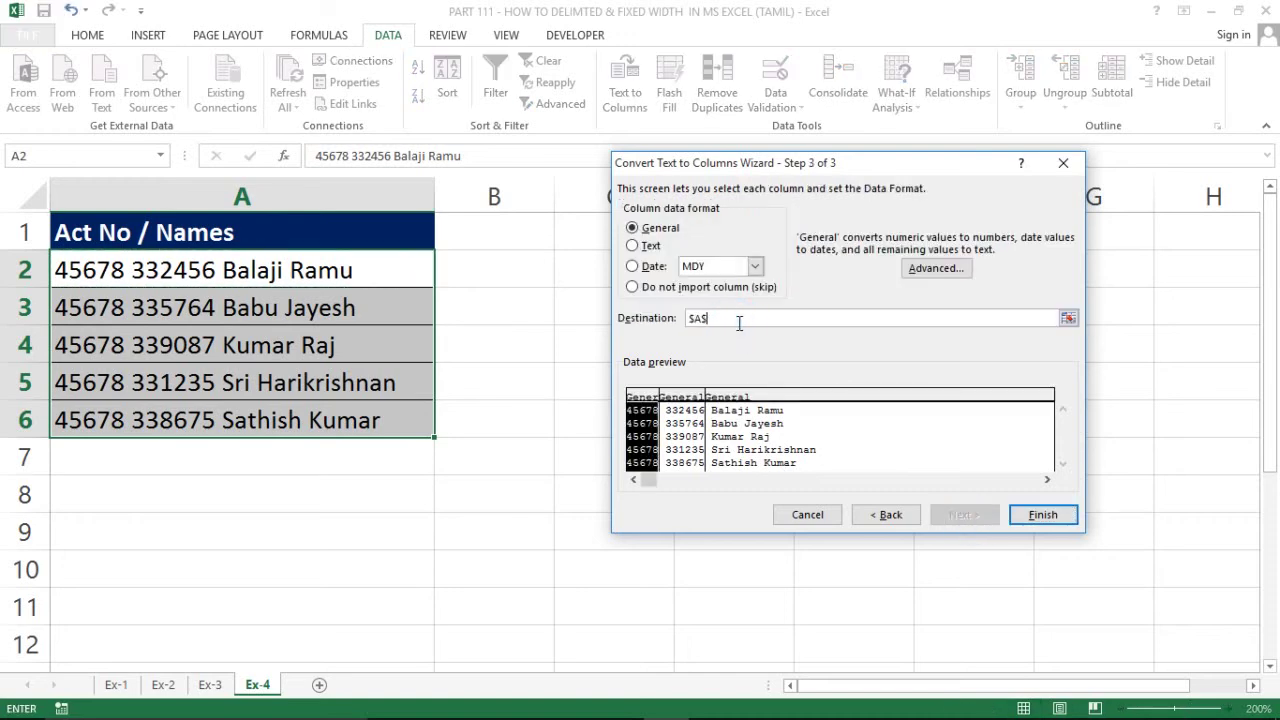
click(531, 263)
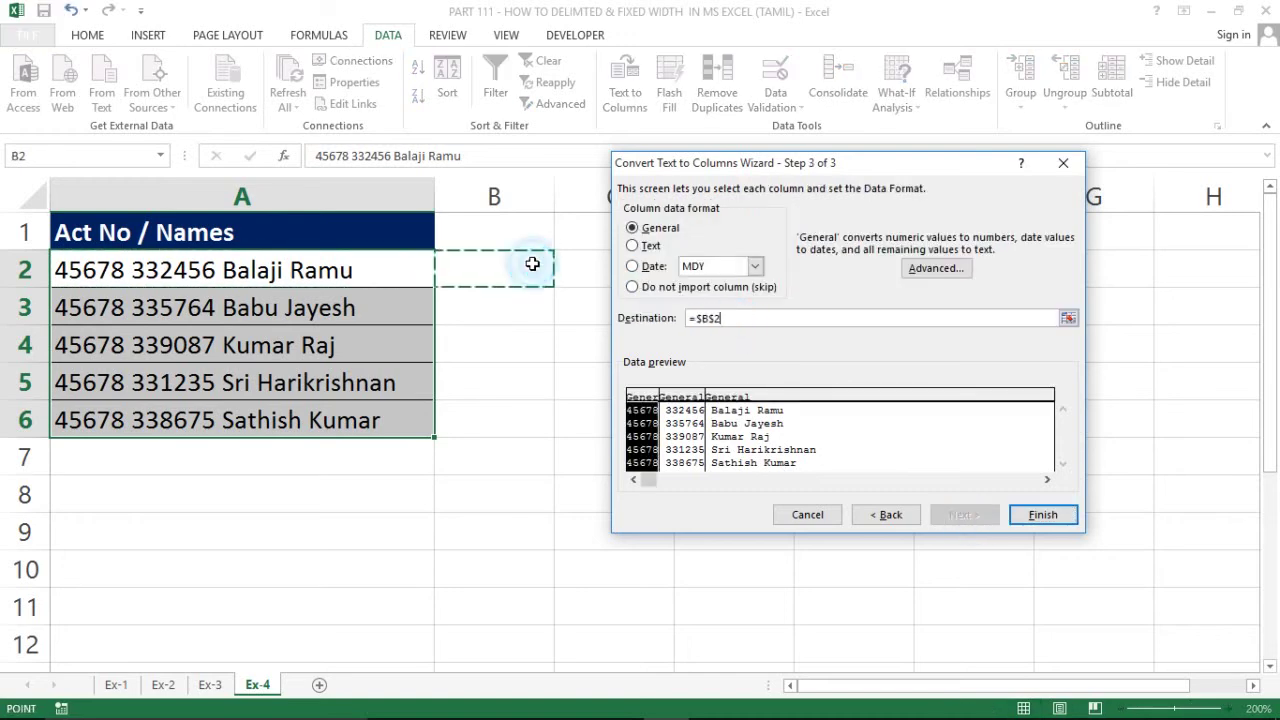
key(Return)
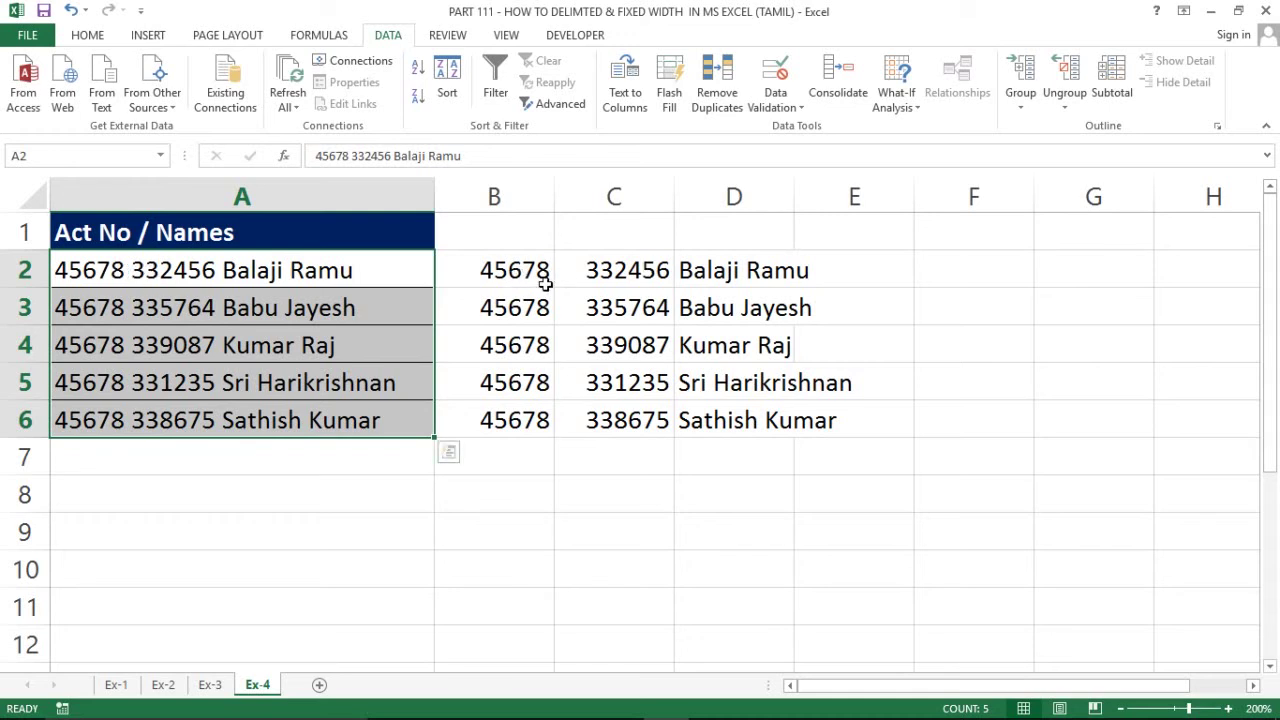
Undo the three-column split and rerun Text to Columns, removing the break after the five-digit prefix.
key(ctrl+z)
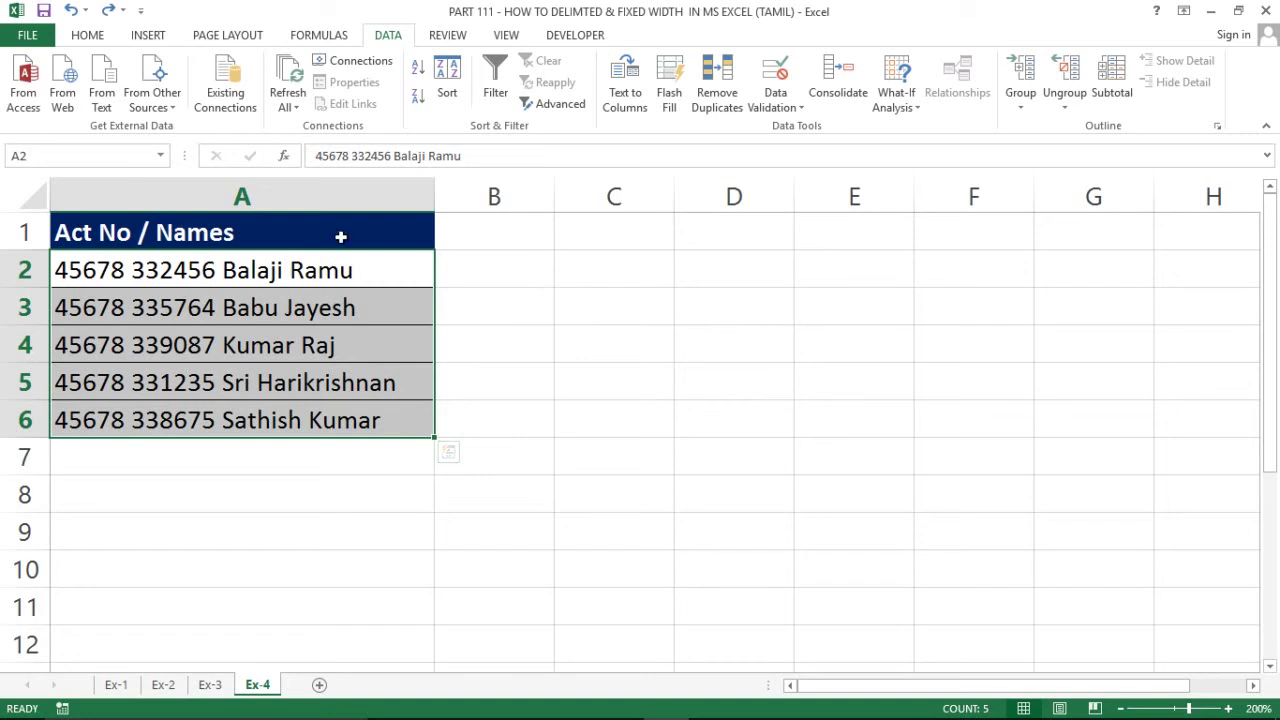
key(alt+a)
key(e)
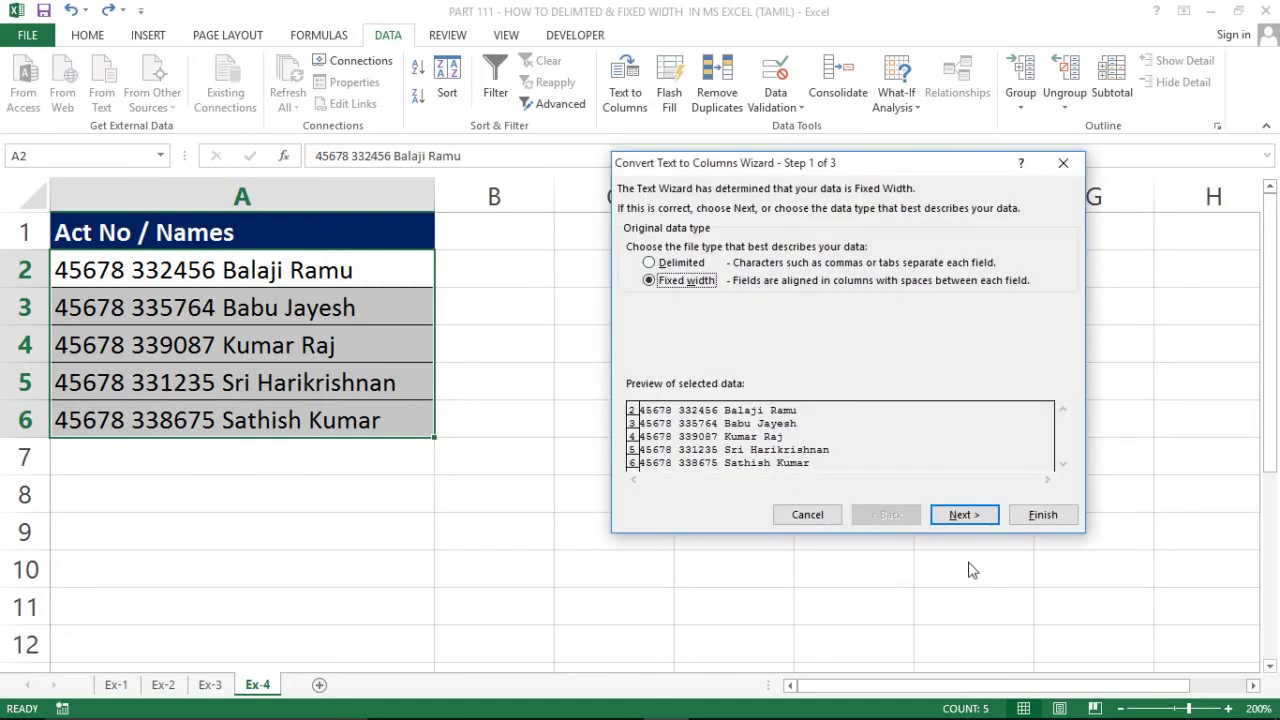
click(975, 517)
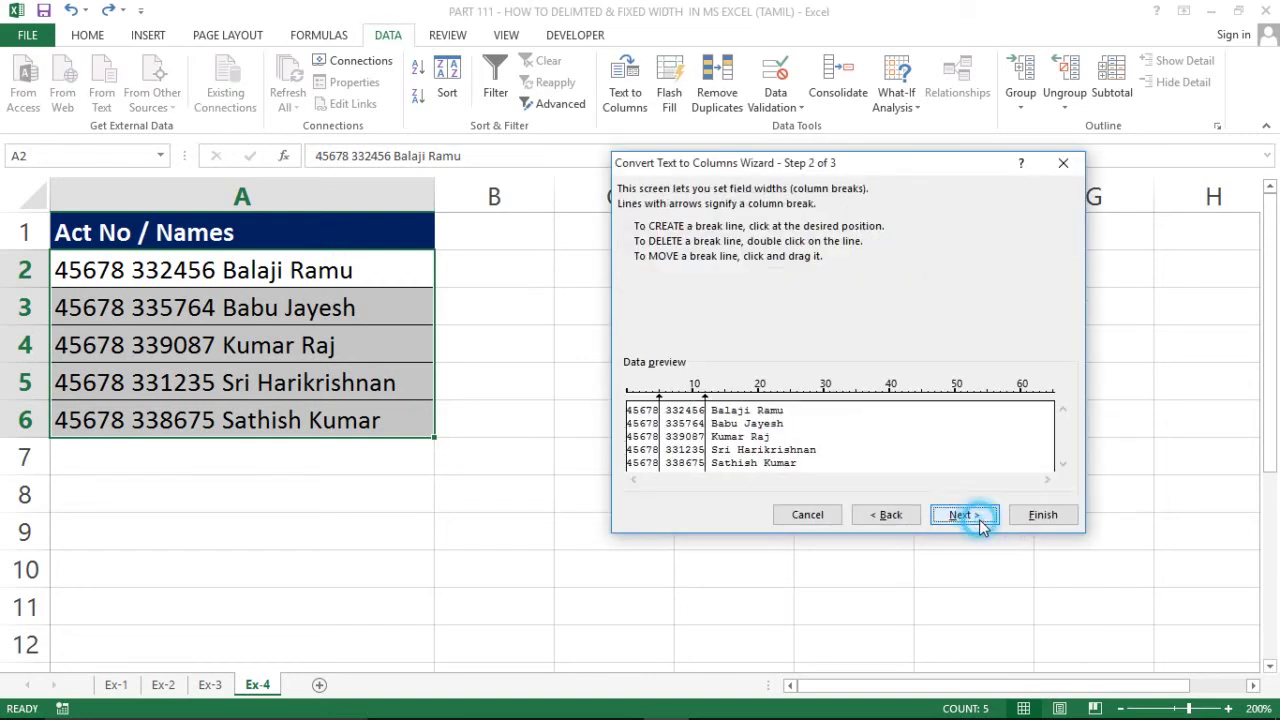
click(660, 408)
click(660, 410)
double_click(660, 410)
Send the two-column split to destination B2 and widen column B to fit the account numbers.
click(975, 517)
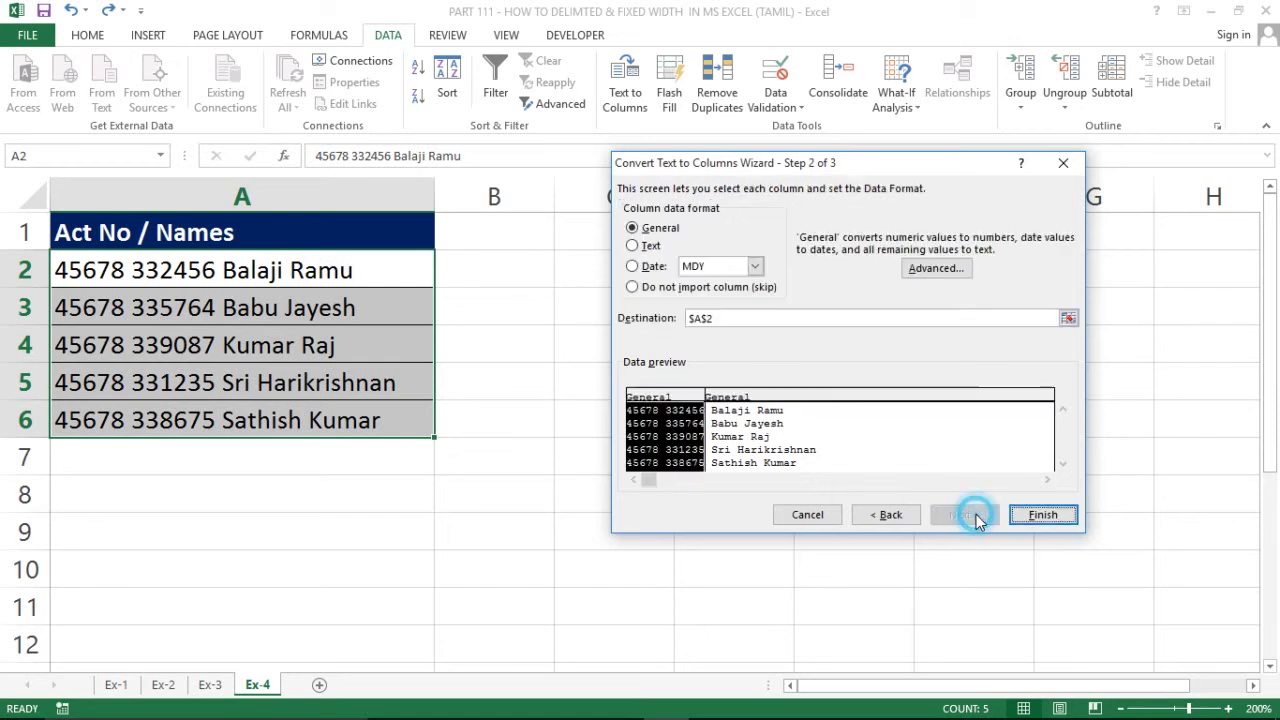
click(744, 320)
key(BackSpace)
key(BackSpace)
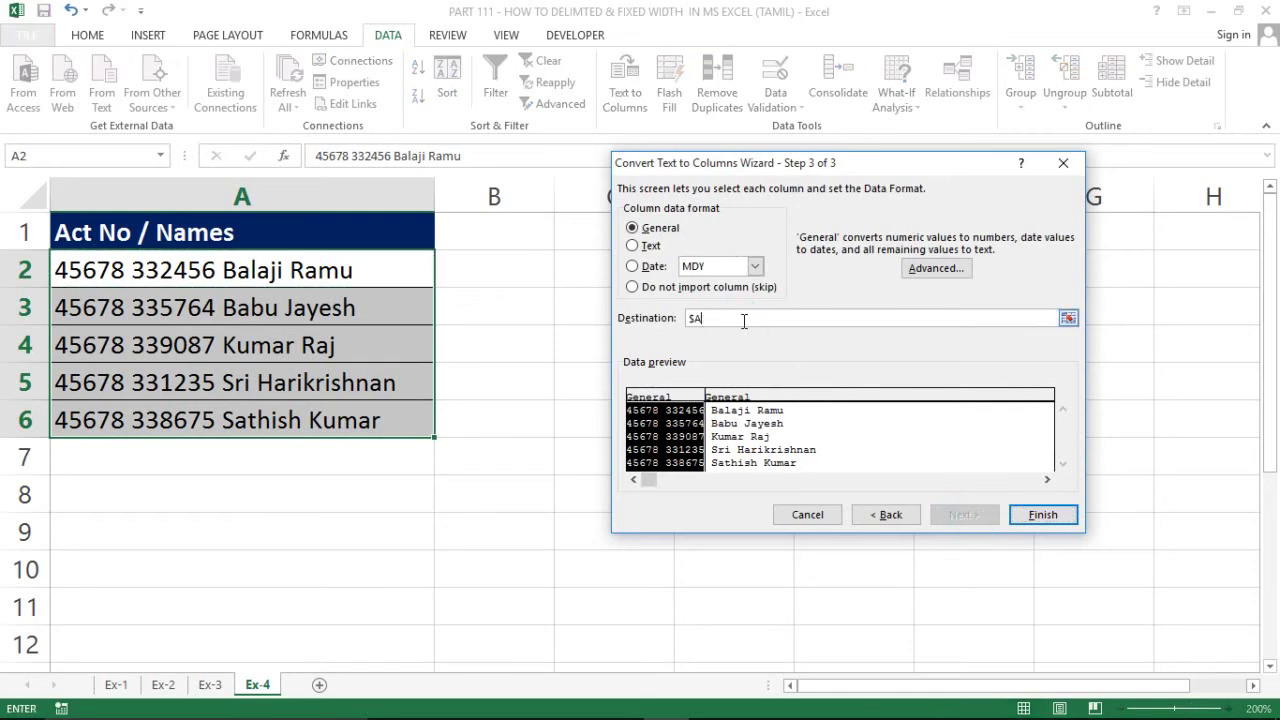
click(469, 275)
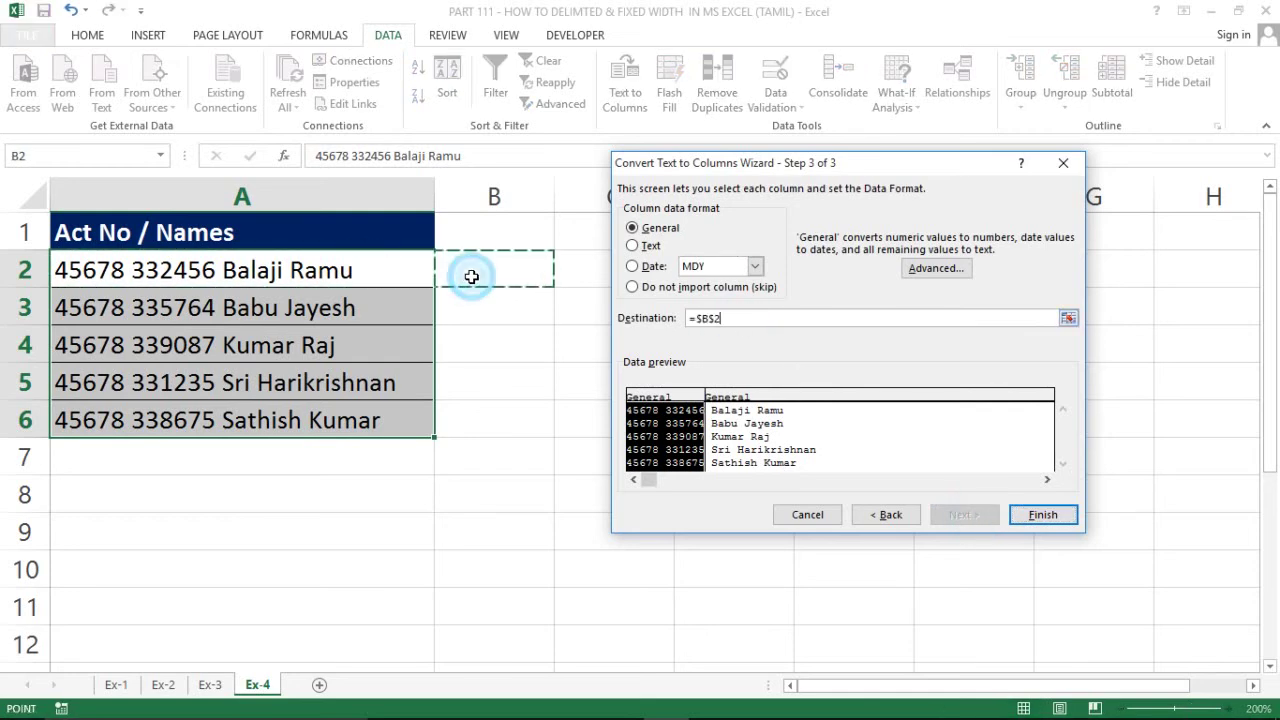
key(Return)
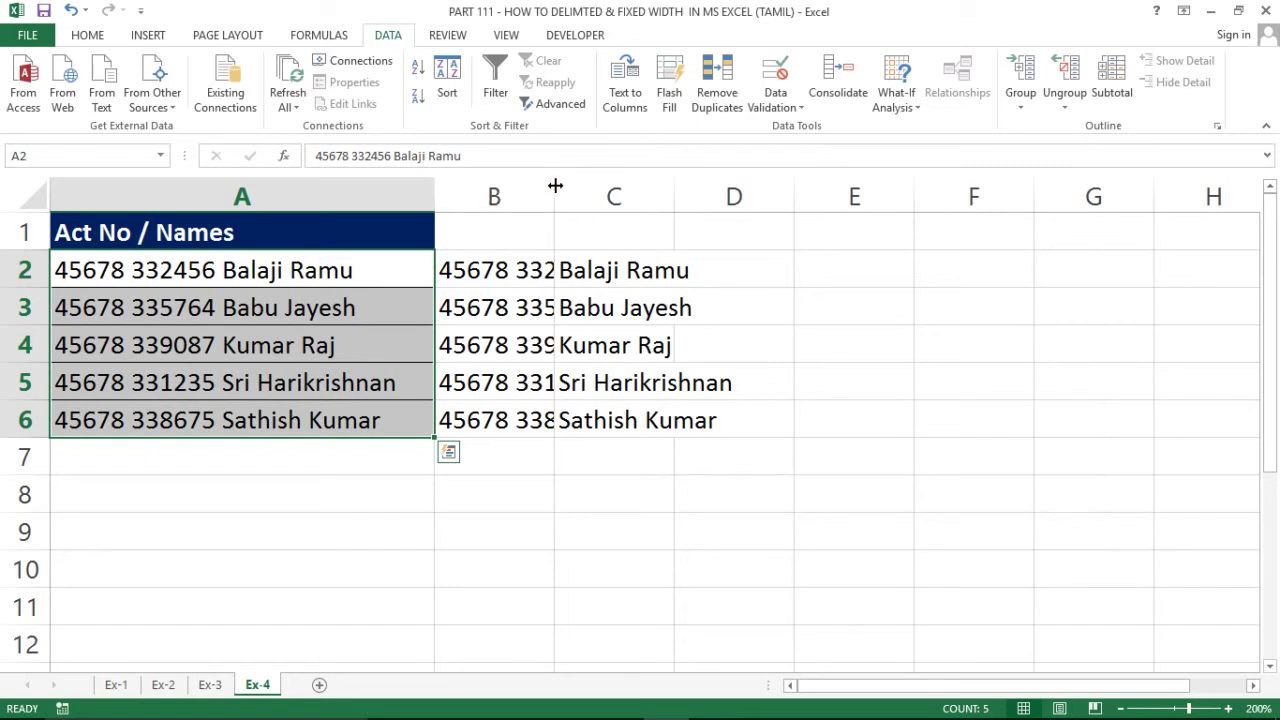
double_click(555, 184)
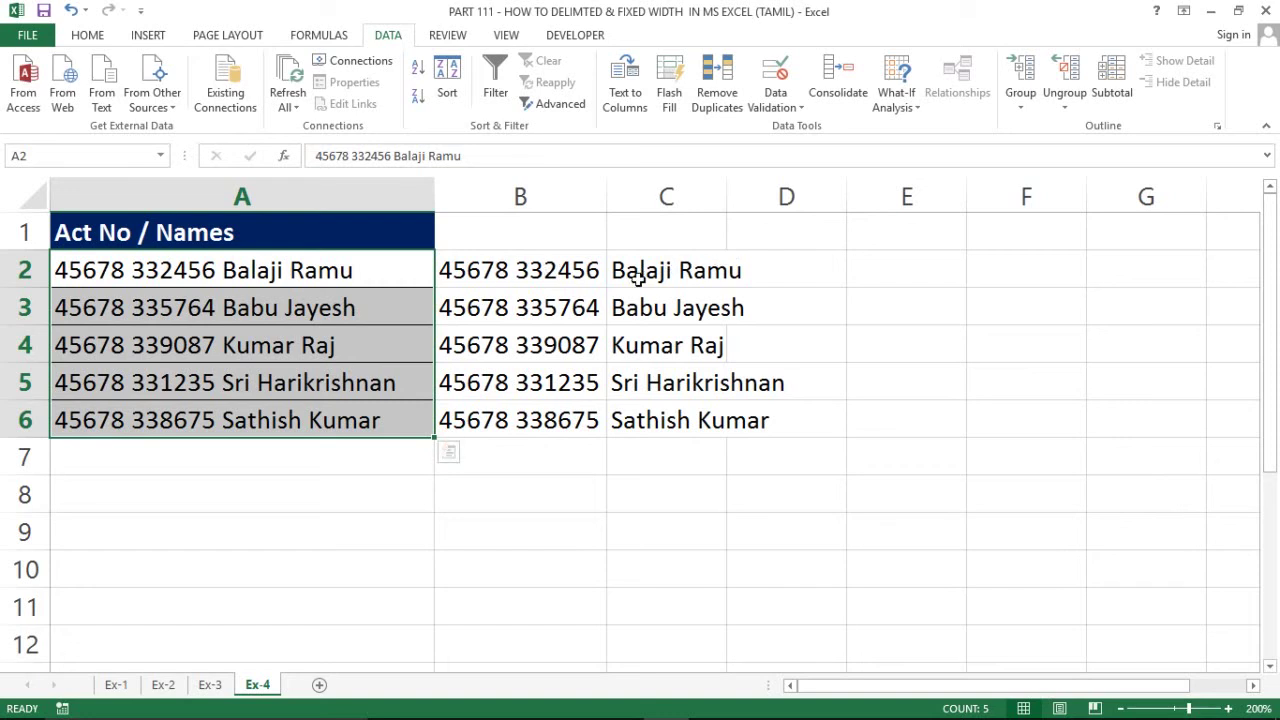
click(587, 284)
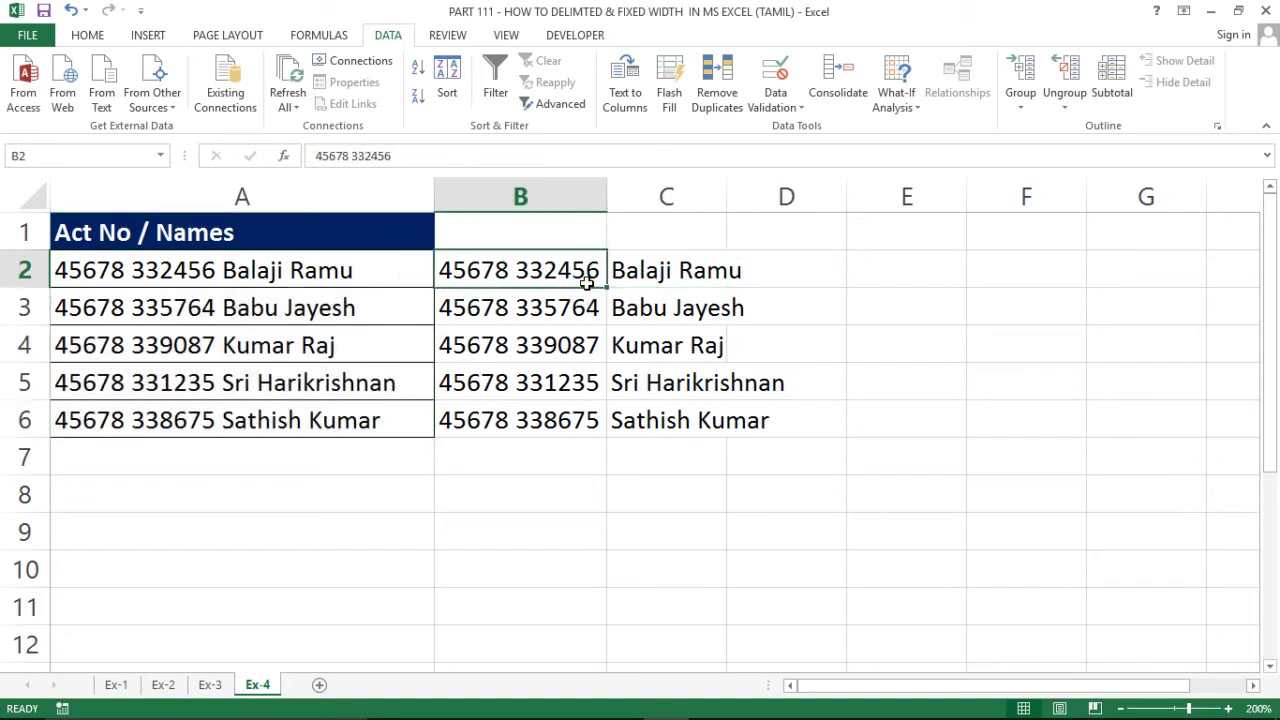
key(Left)
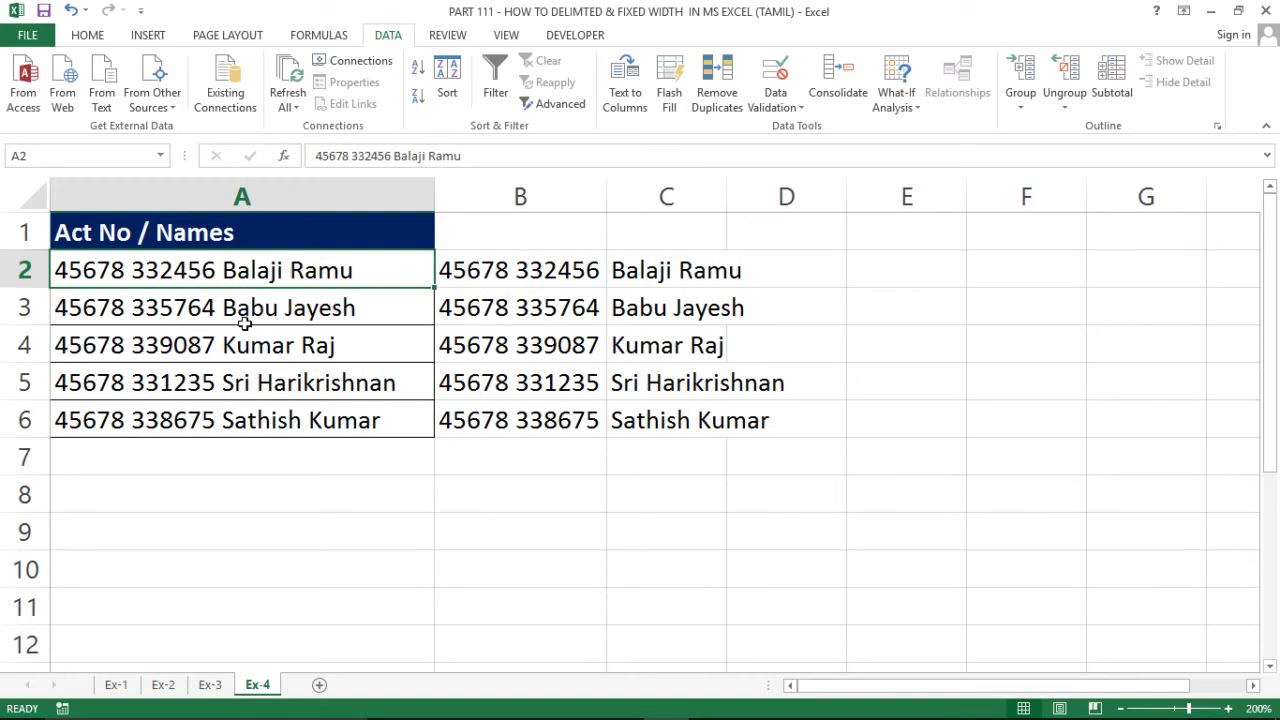
click(181, 453)
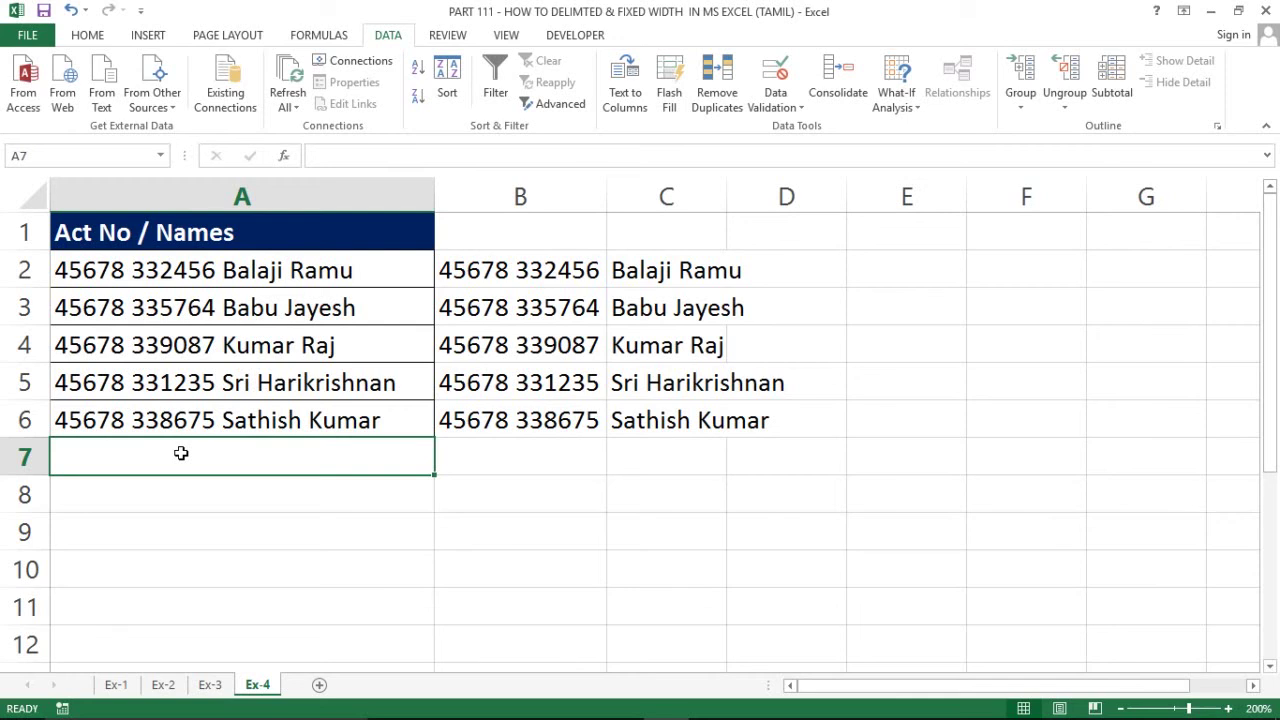
click(366, 425)
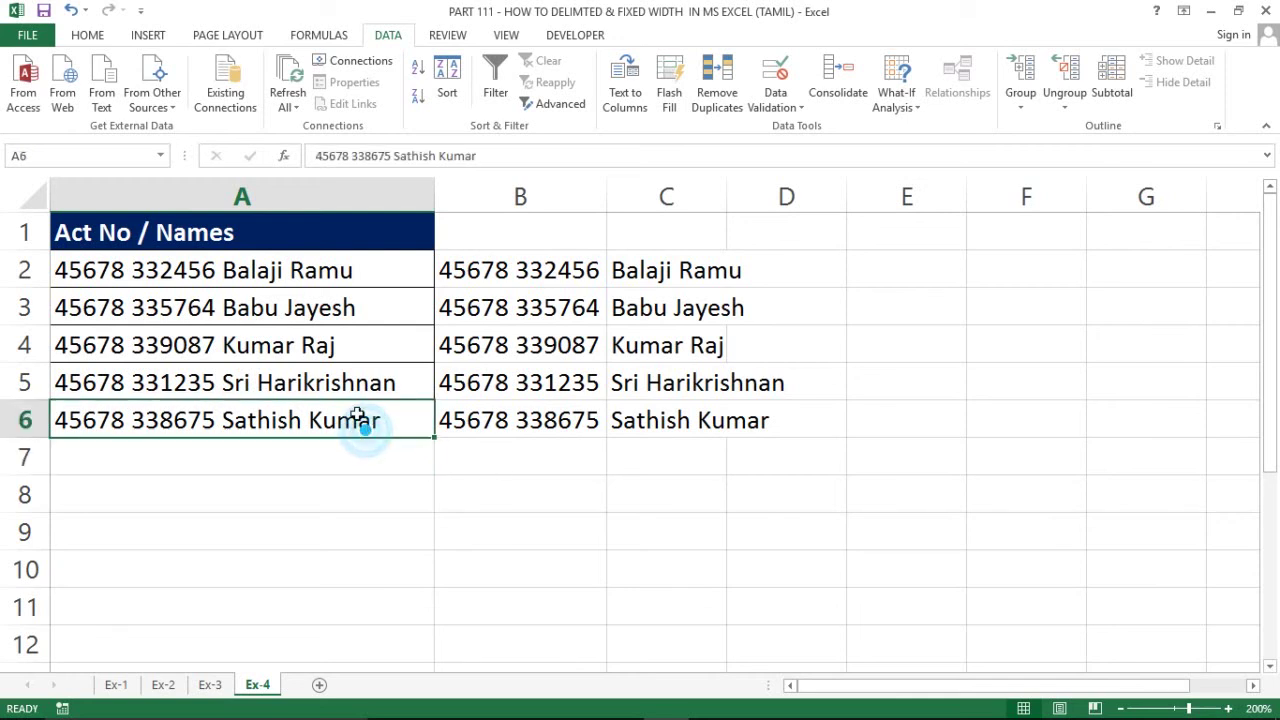
click(370, 247)
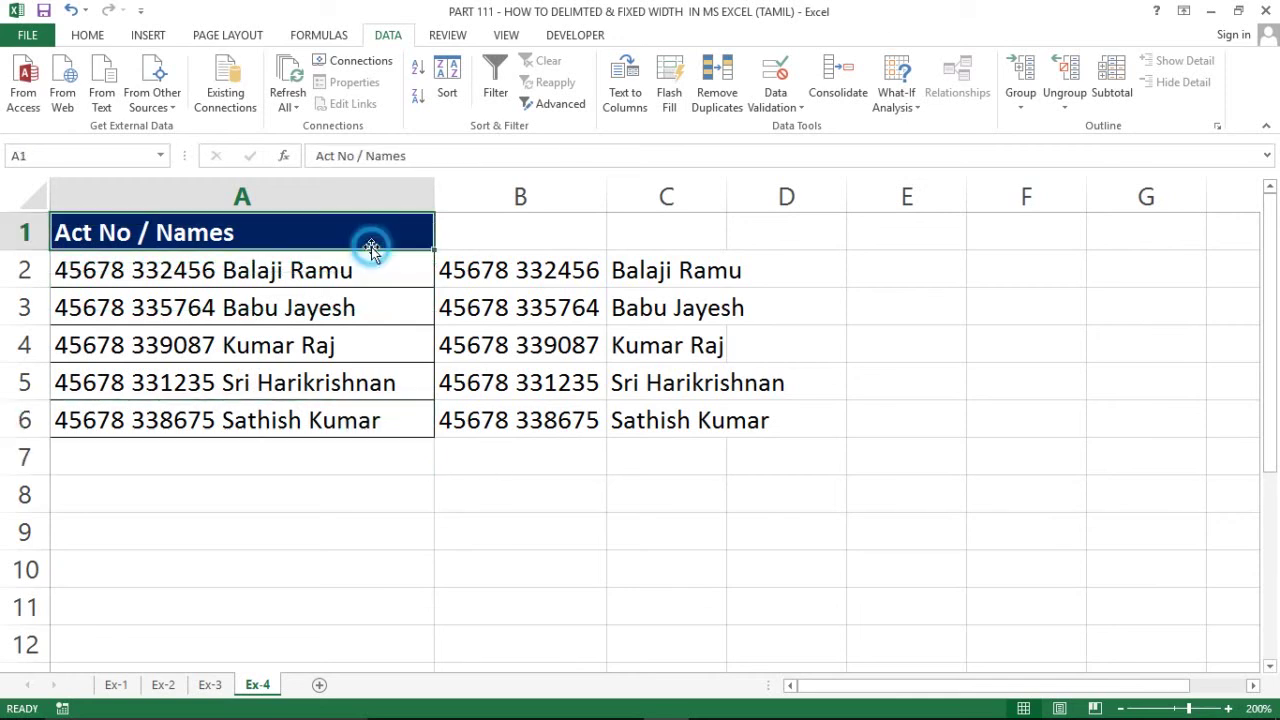
click(625, 90)
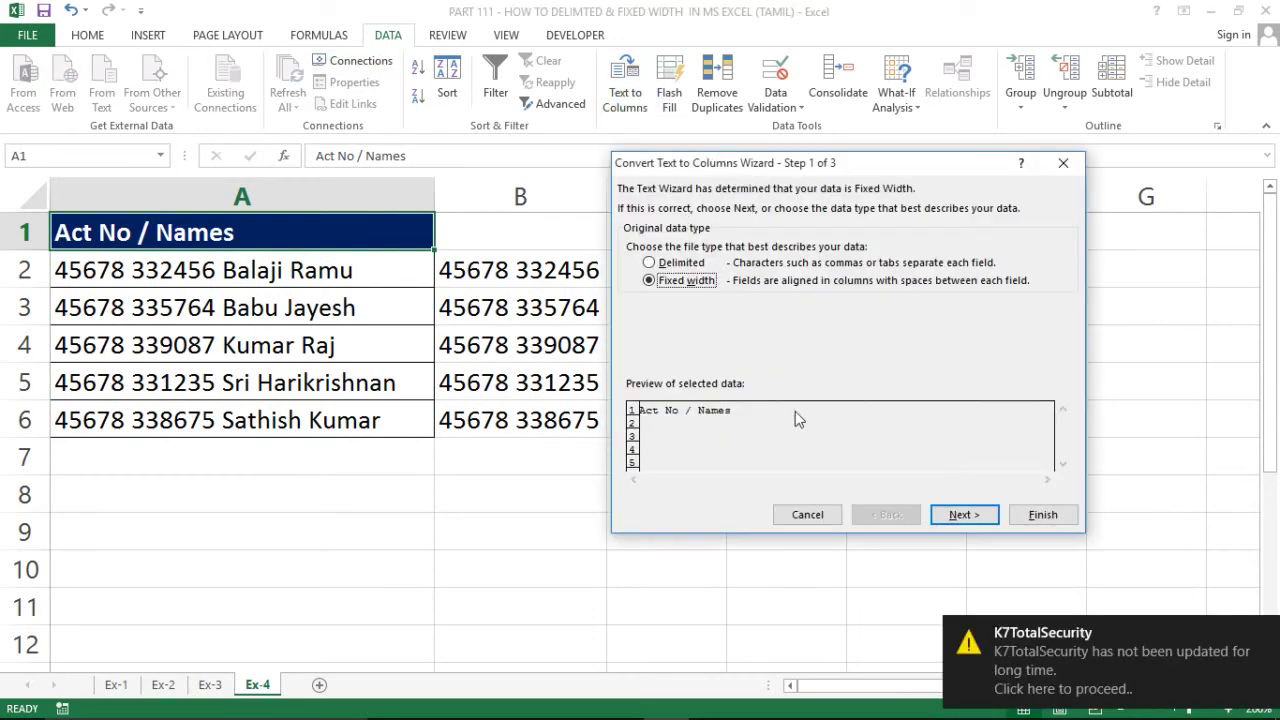
click(668, 263)
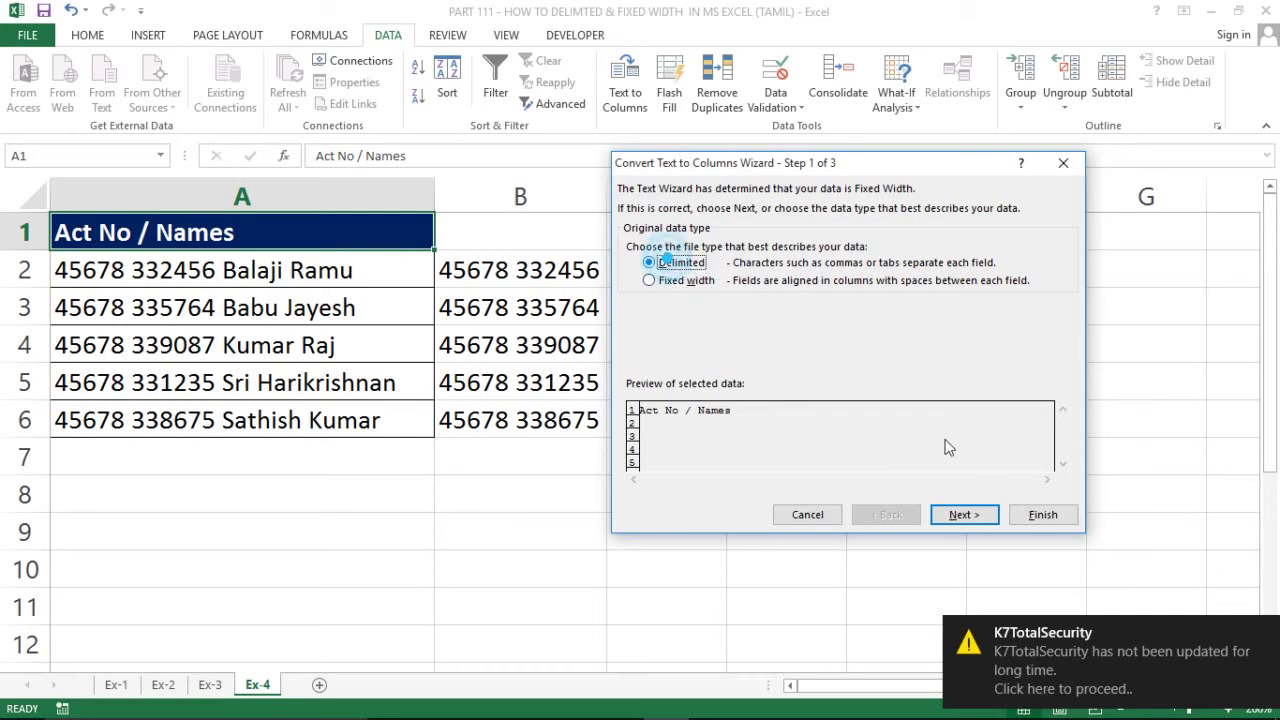
click(964, 516)
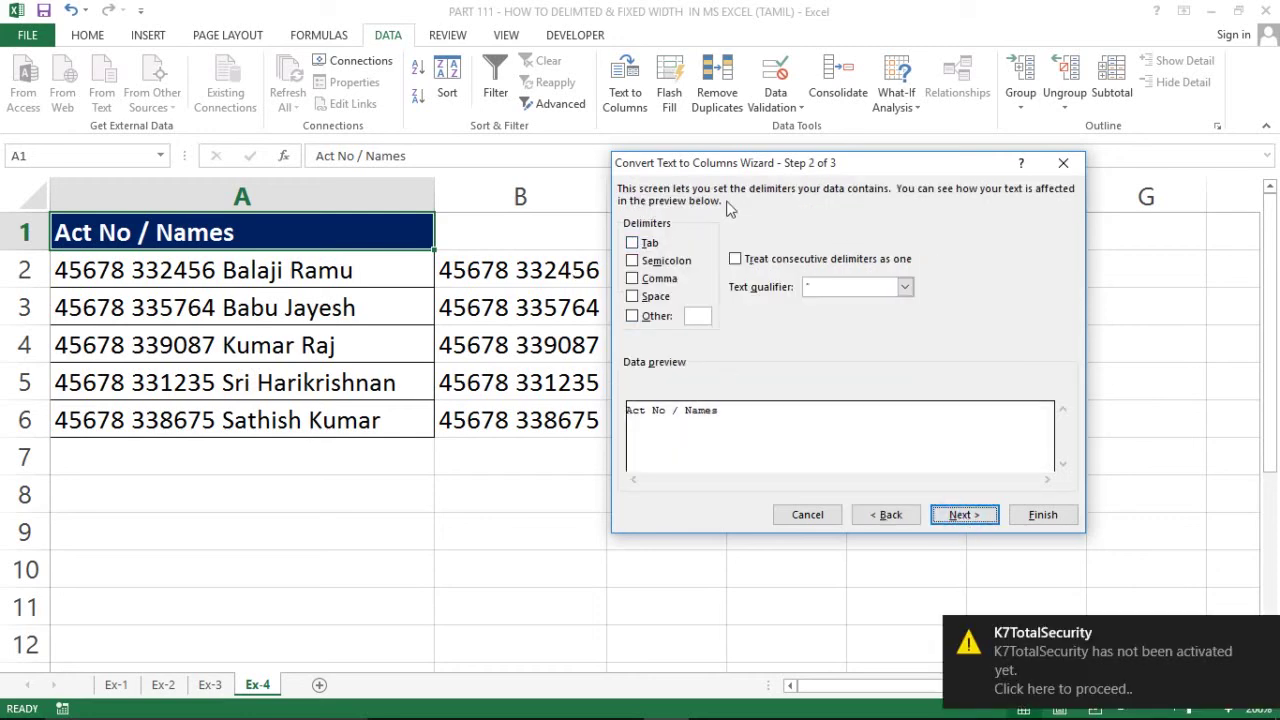
click(750, 170)
key(Escape)
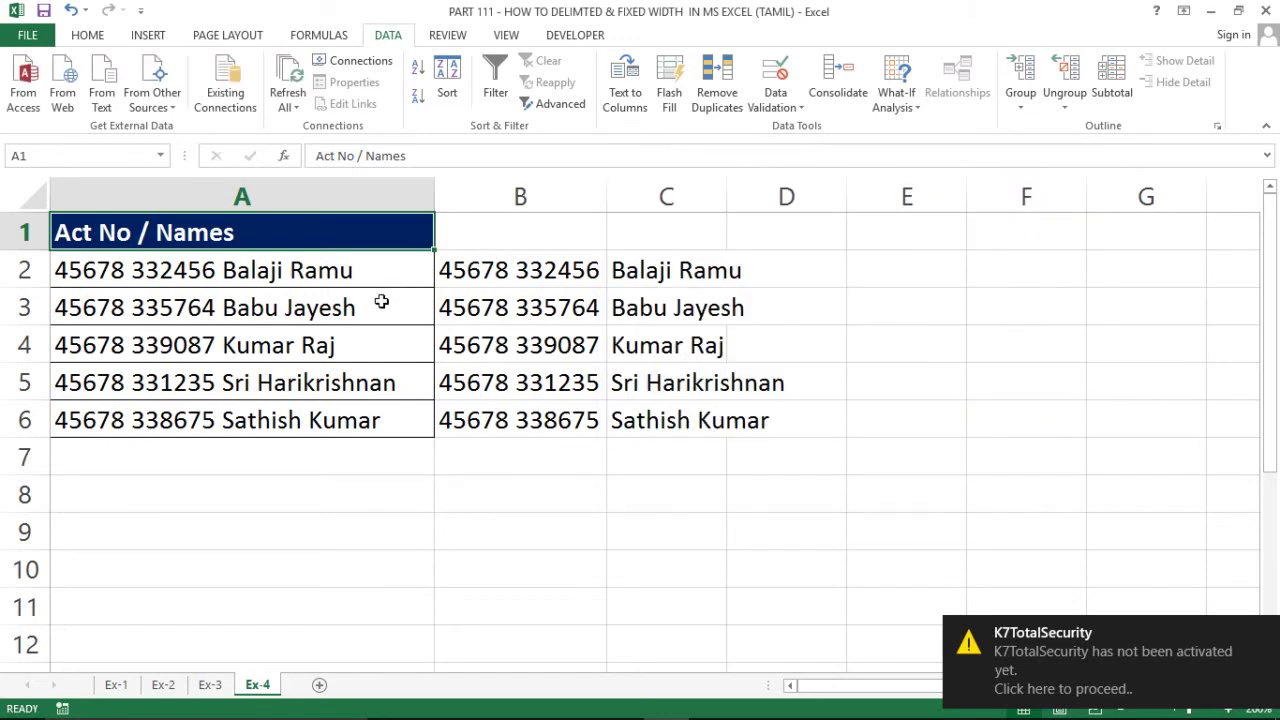
click(325, 275)
click(508, 262)
Delete the split results in B2:C6 and select the original list A2:A6.
key(shift+Right)
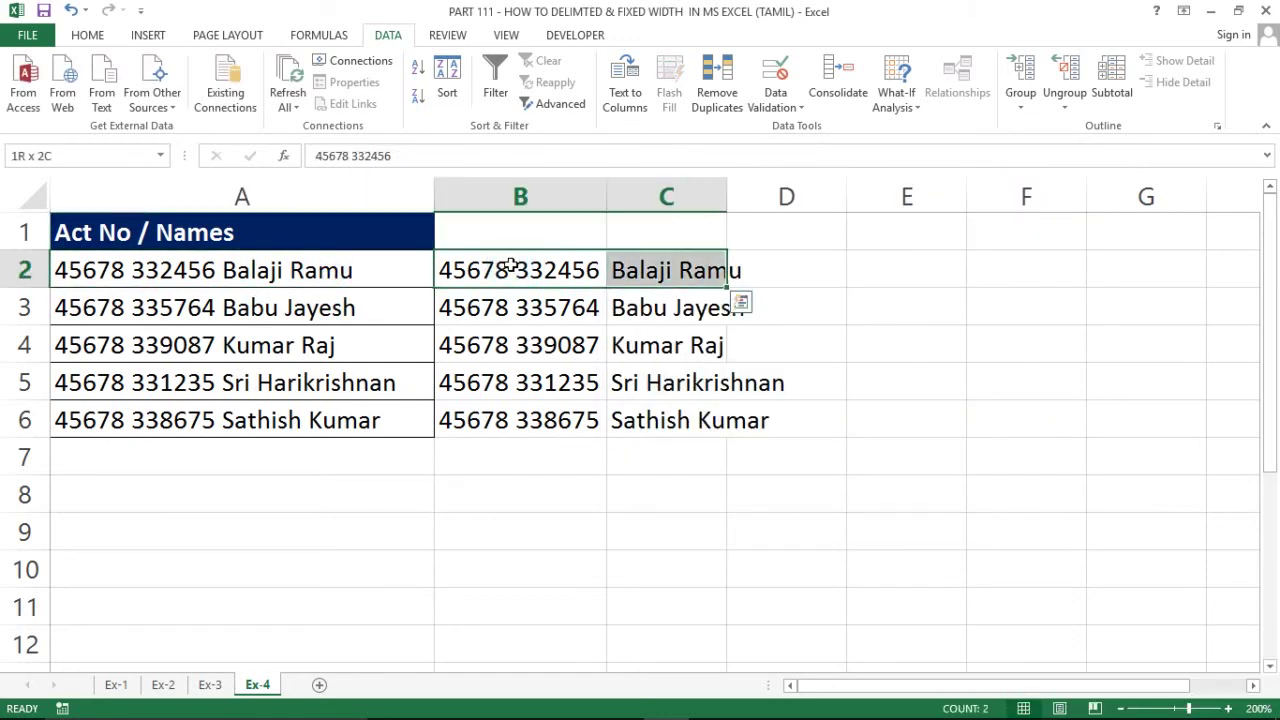
key(ctrl+shift+Down)
key(Delete)
key(Left)
key(ctrl+shift+Down)
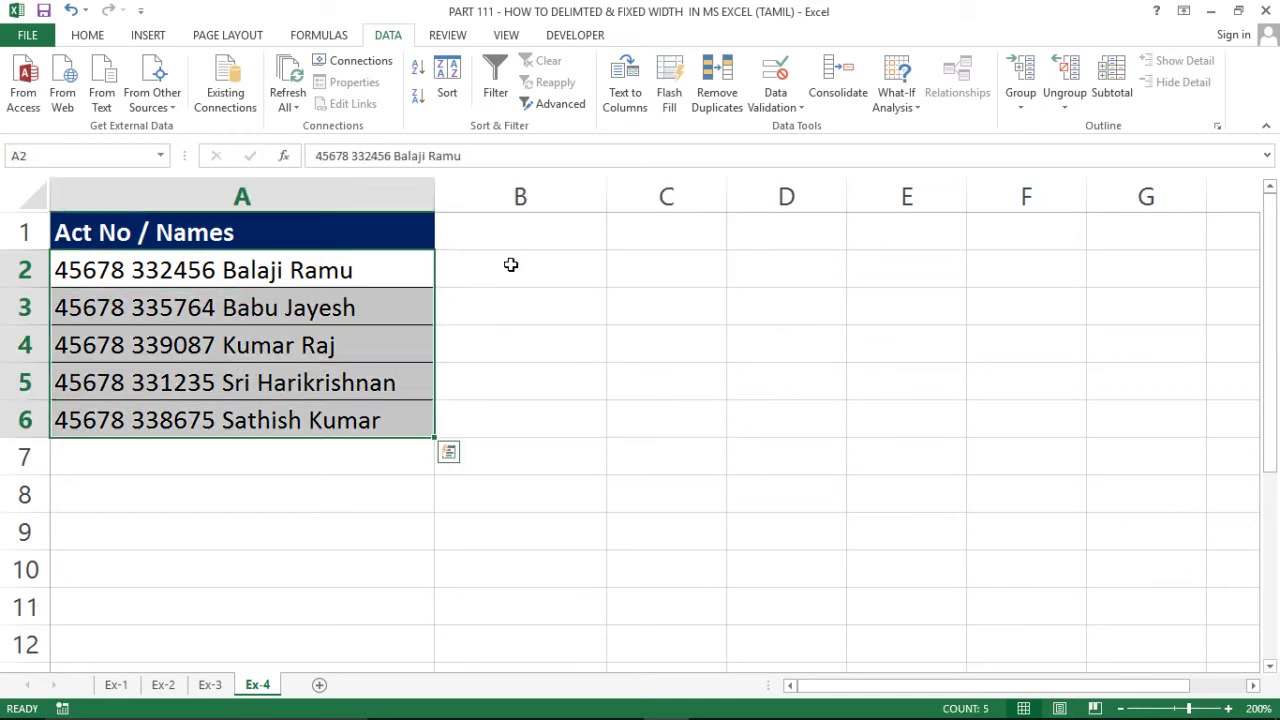
Start a Delimited Text to Columns conversion on the list, cancel it, and select B2.
click(625, 95)
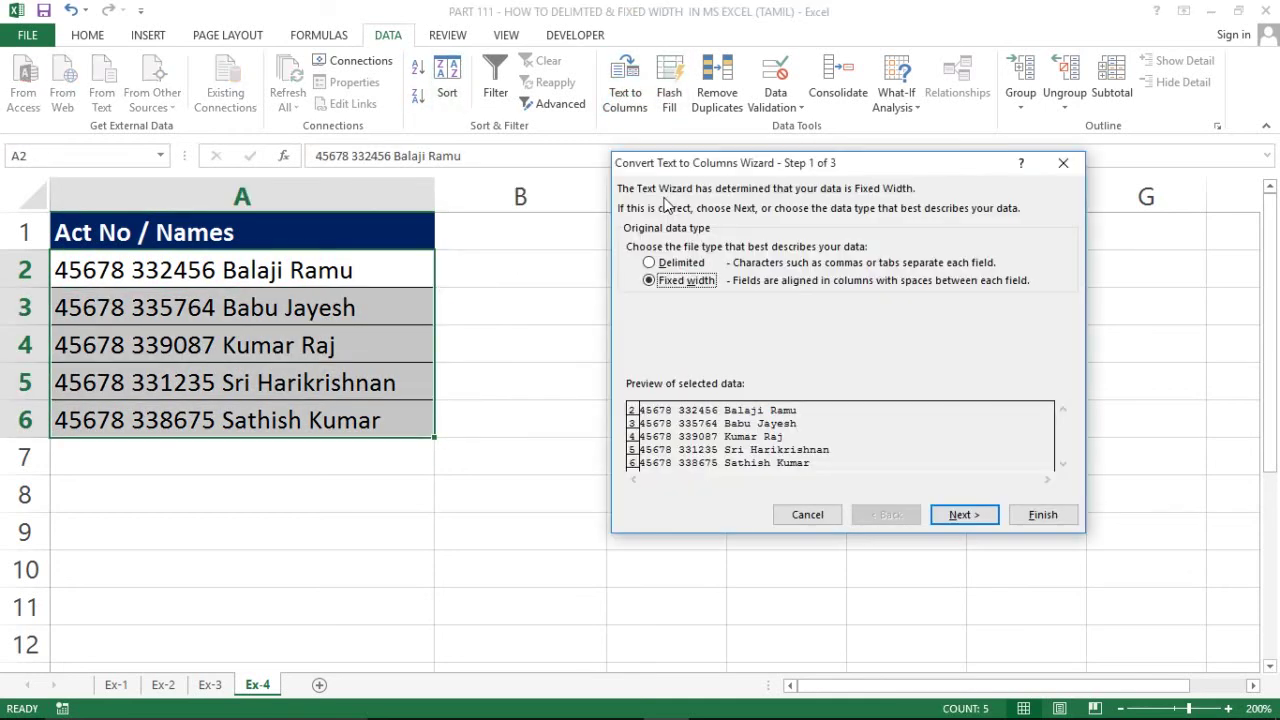
click(665, 263)
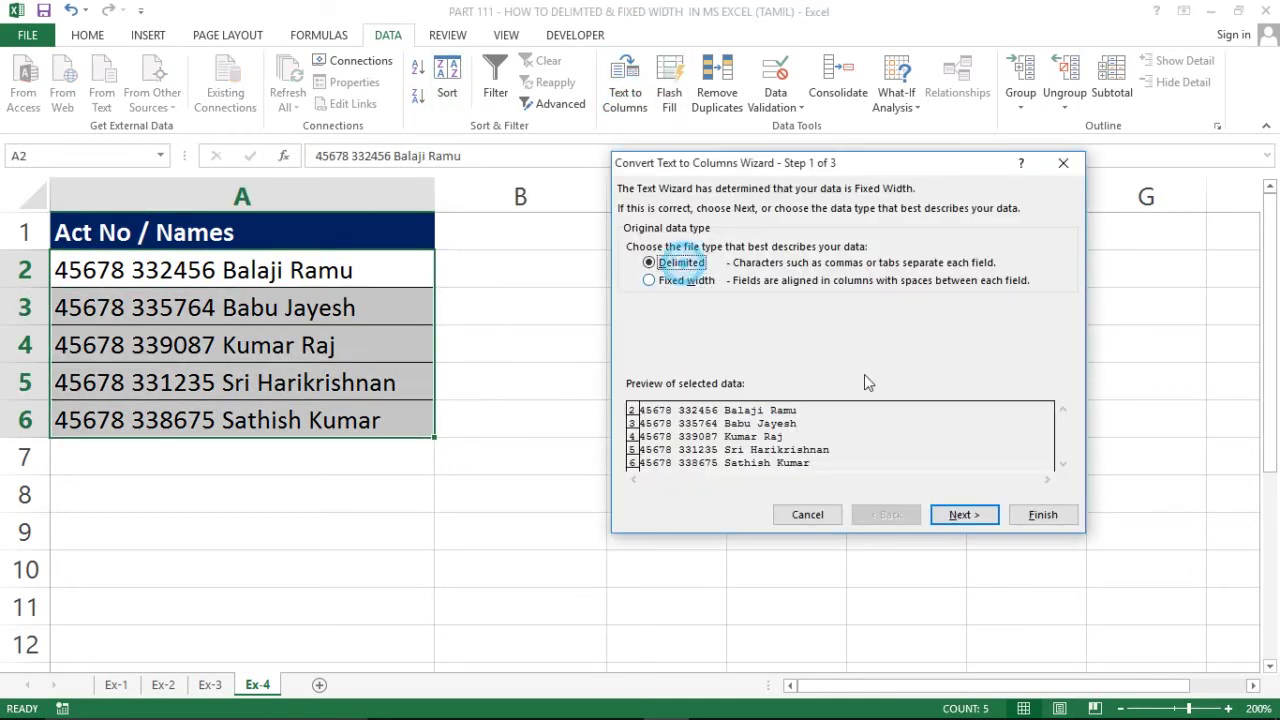
click(970, 523)
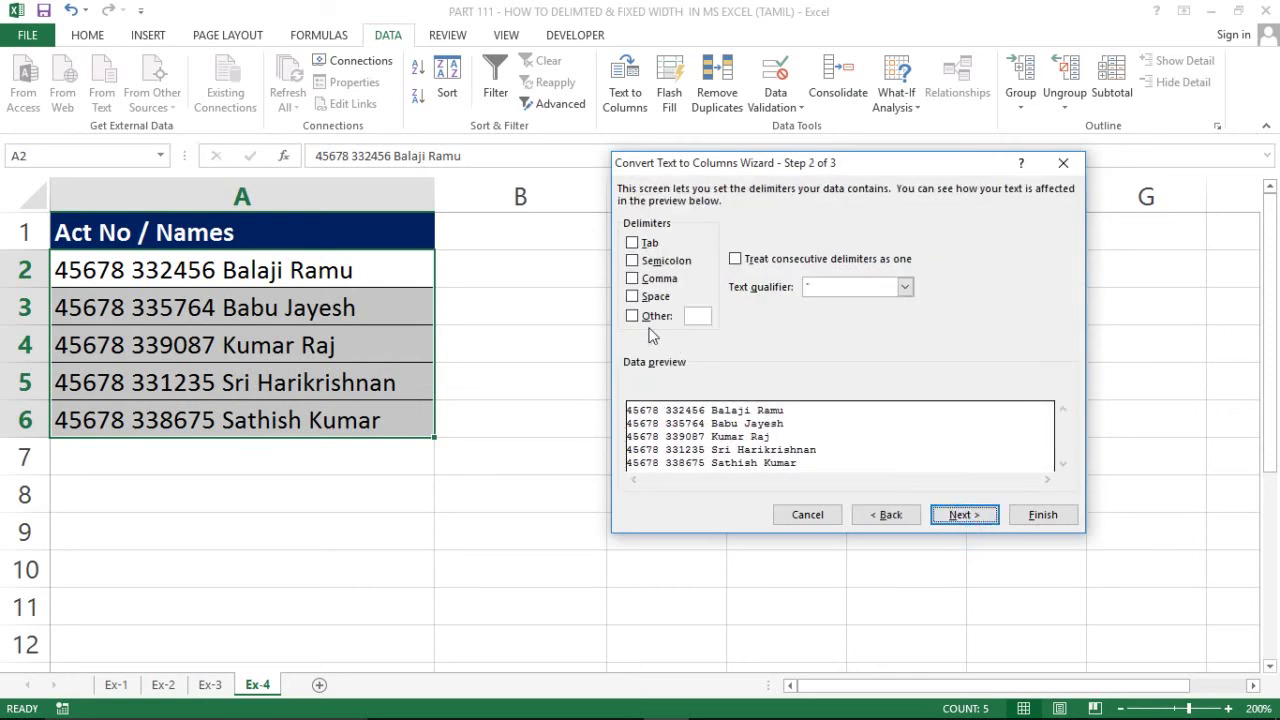
key(Escape)
click(551, 257)
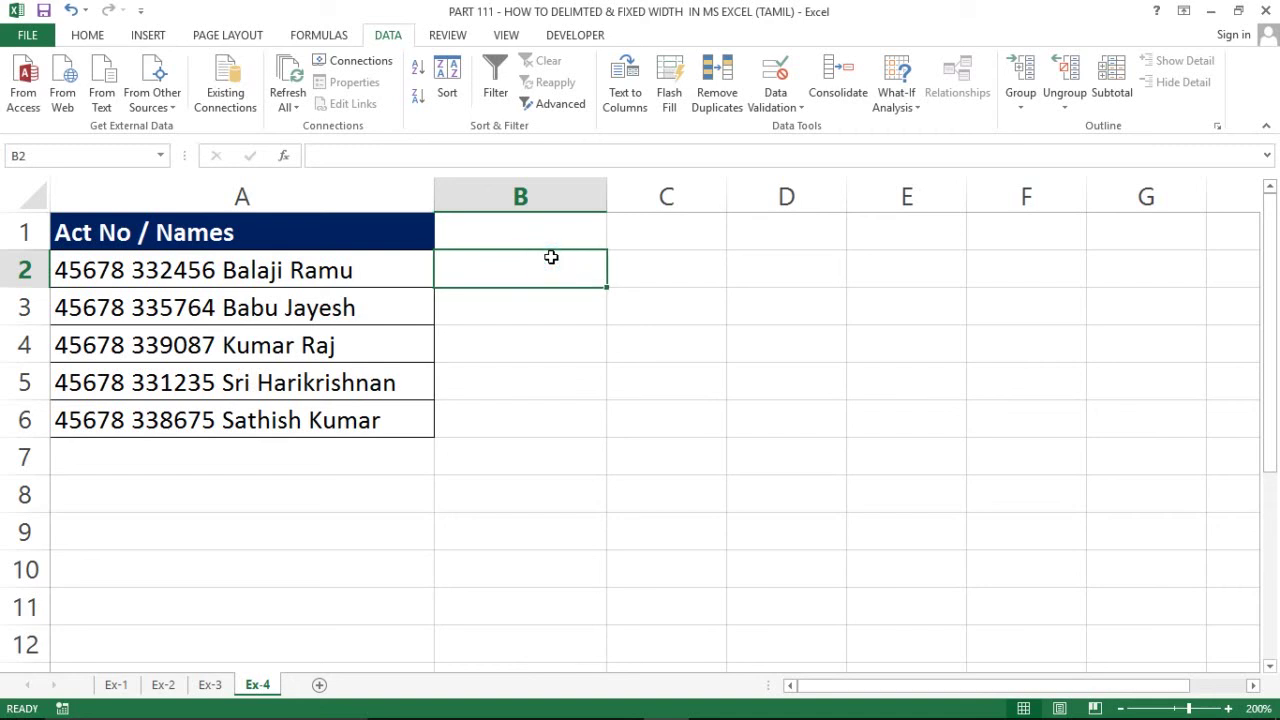
Enter today's date in B2 and fill it down through B6.
key(Left)
text(;)
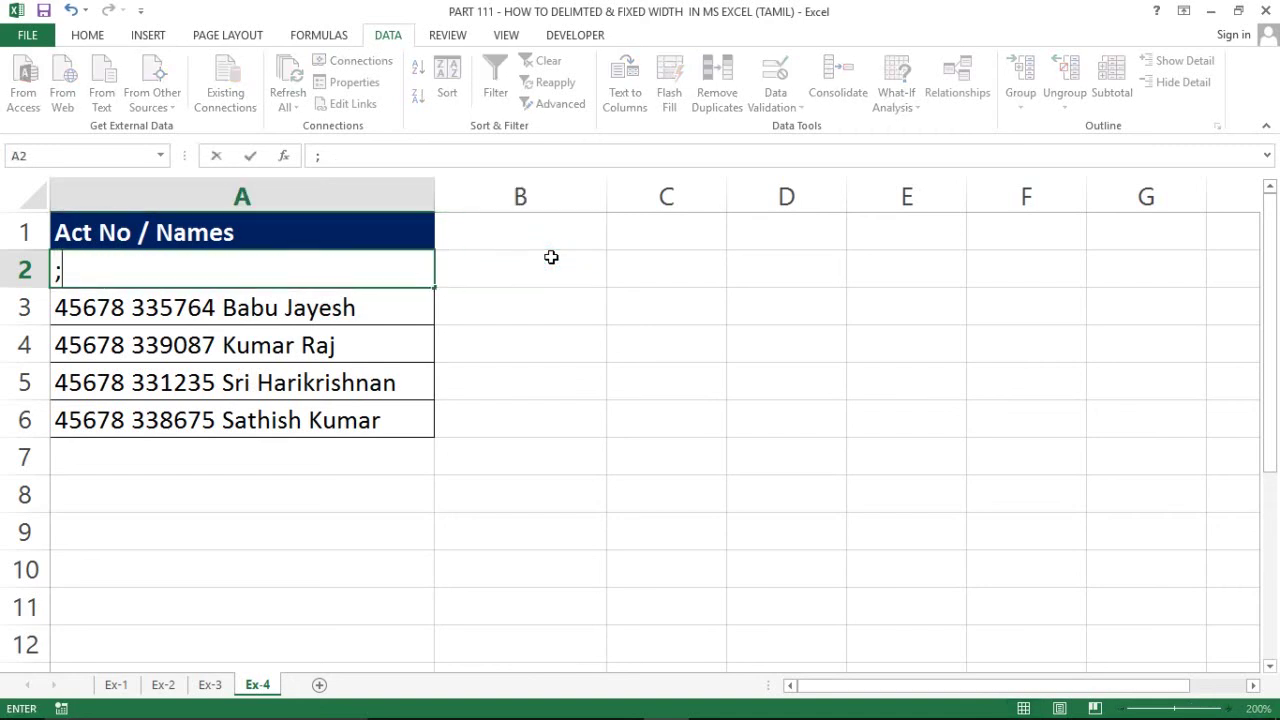
key(Escape)
click(551, 257)
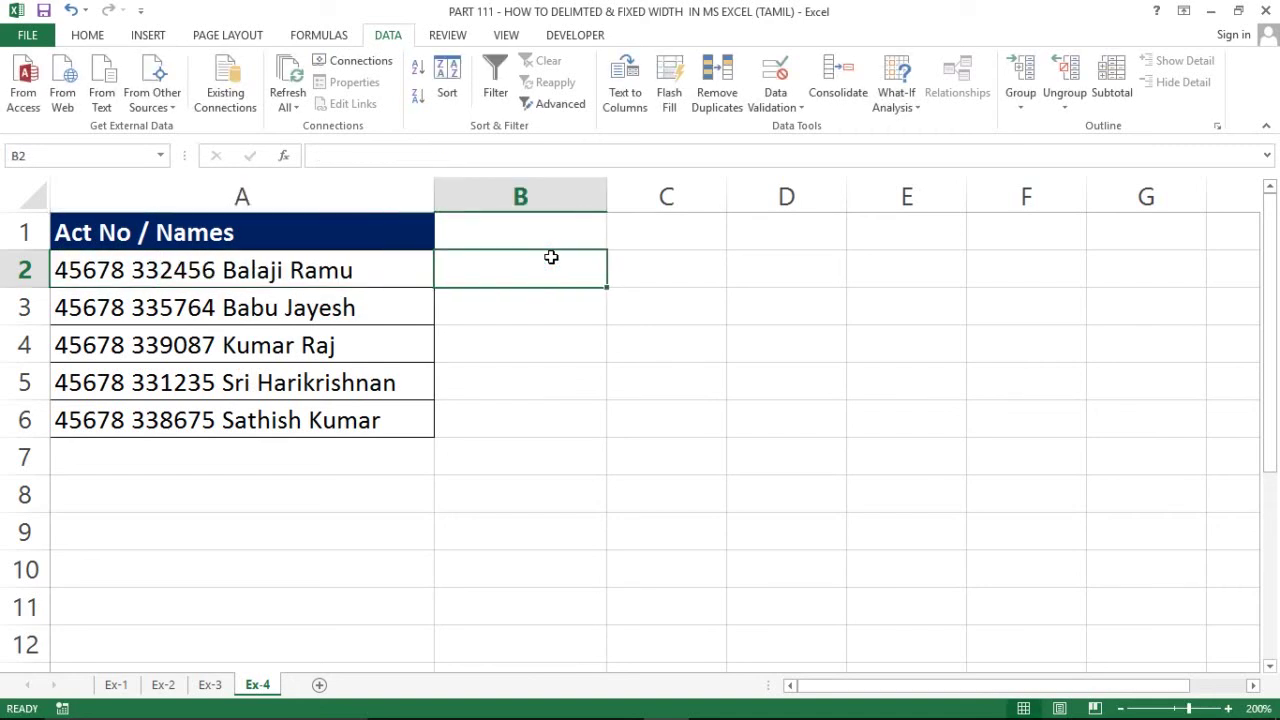
key(ctrl+semicolon)
key(Return)
key(Up)
key(shift+Down)
key(shift+Down)
key(shift+Down)
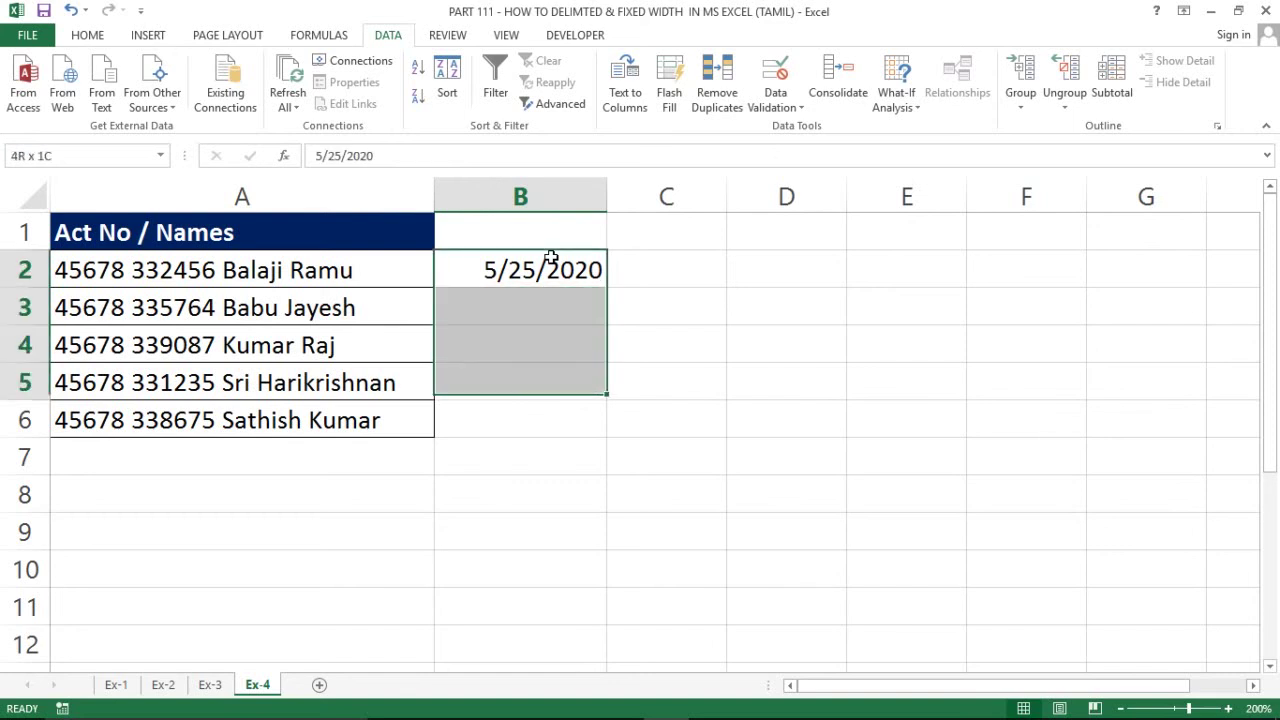
key(shift+Down)
key(ctrl+d)
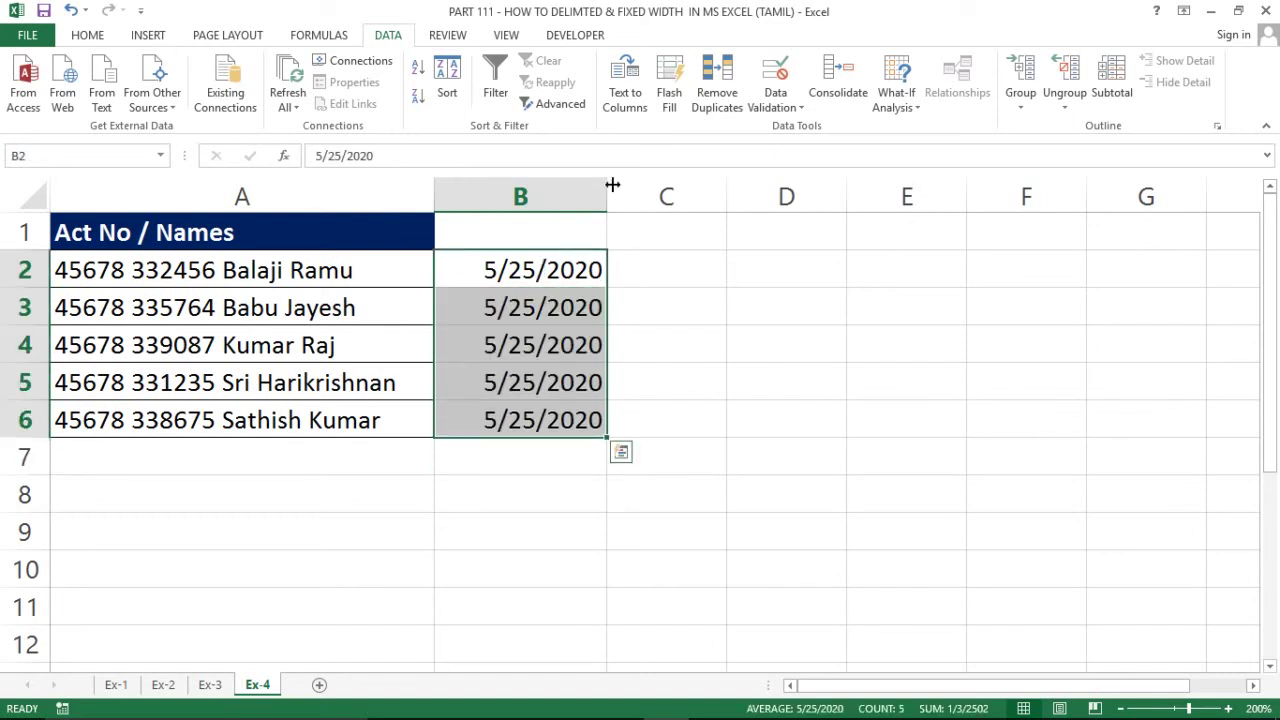
Convert B2:B6 with Text to Columns using the Date column format in DMY order.
click(631, 112)
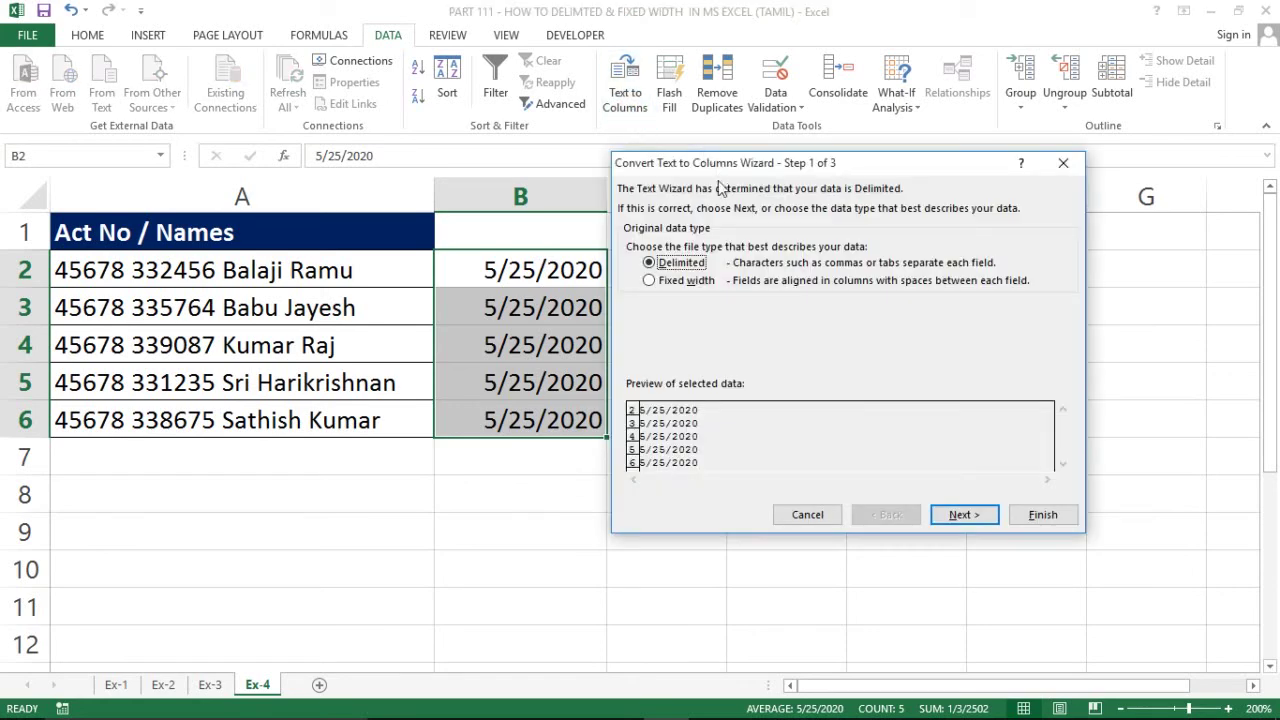
click(962, 514)
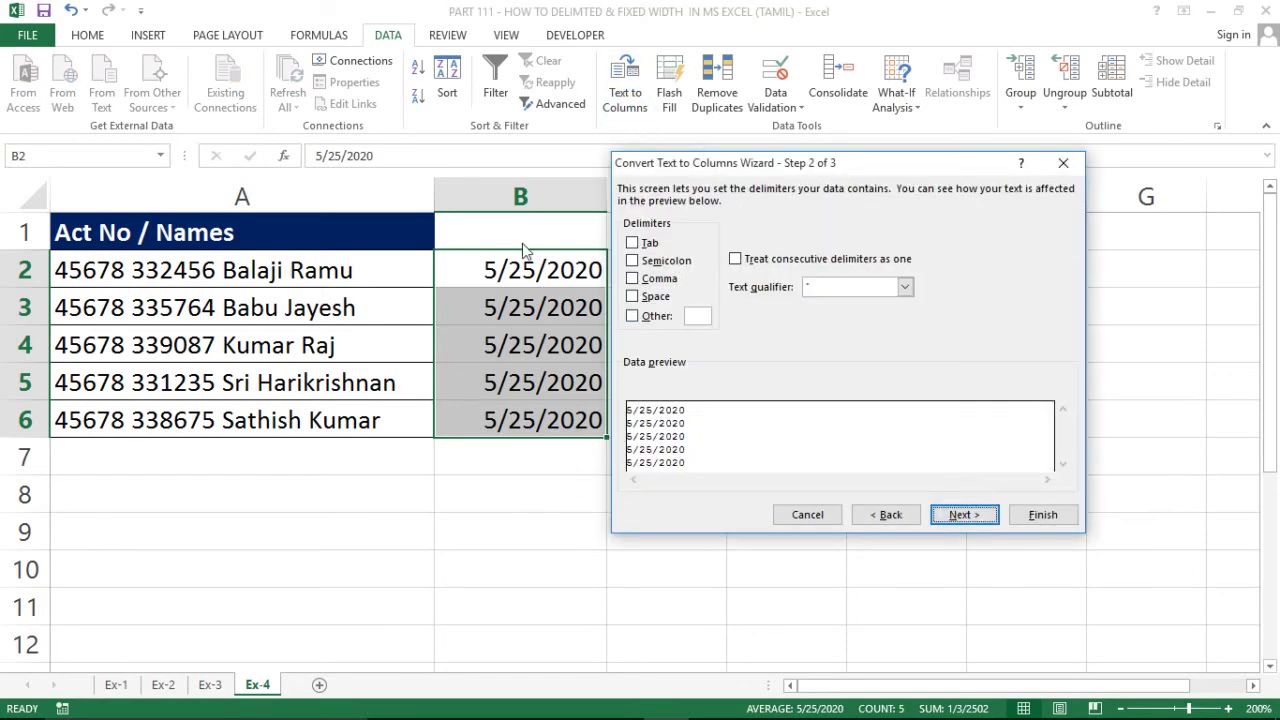
click(960, 516)
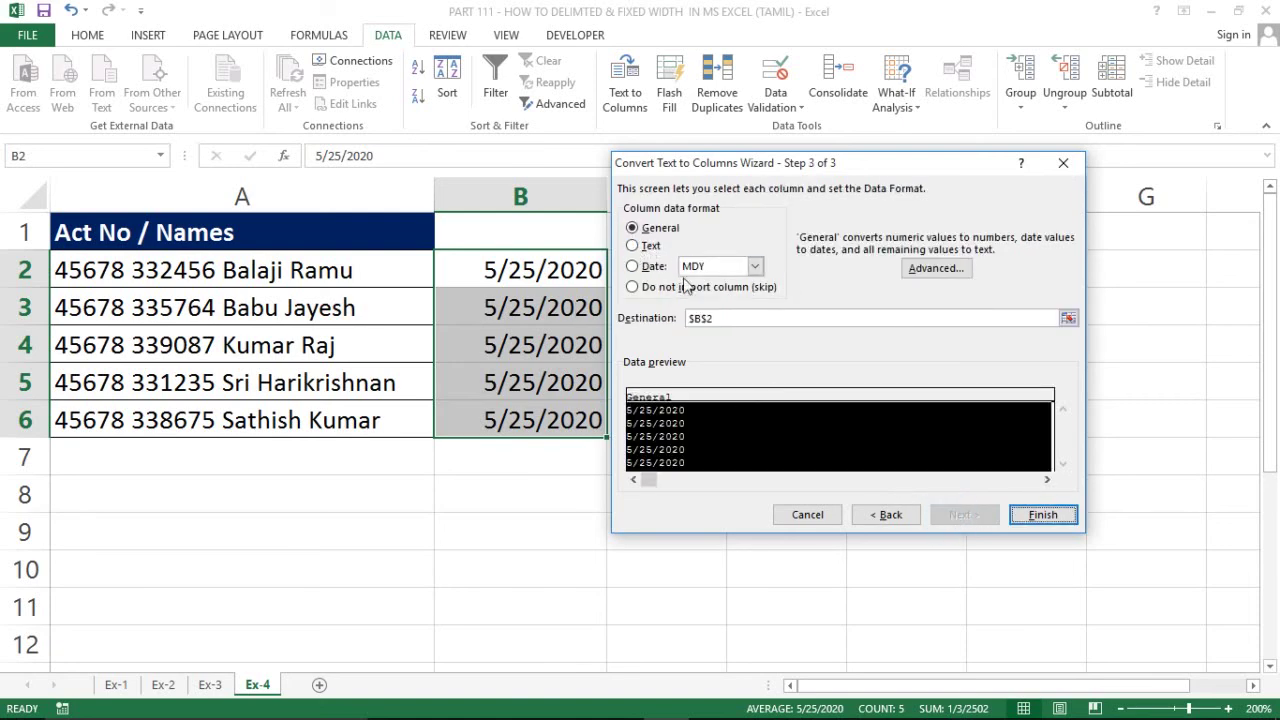
click(633, 266)
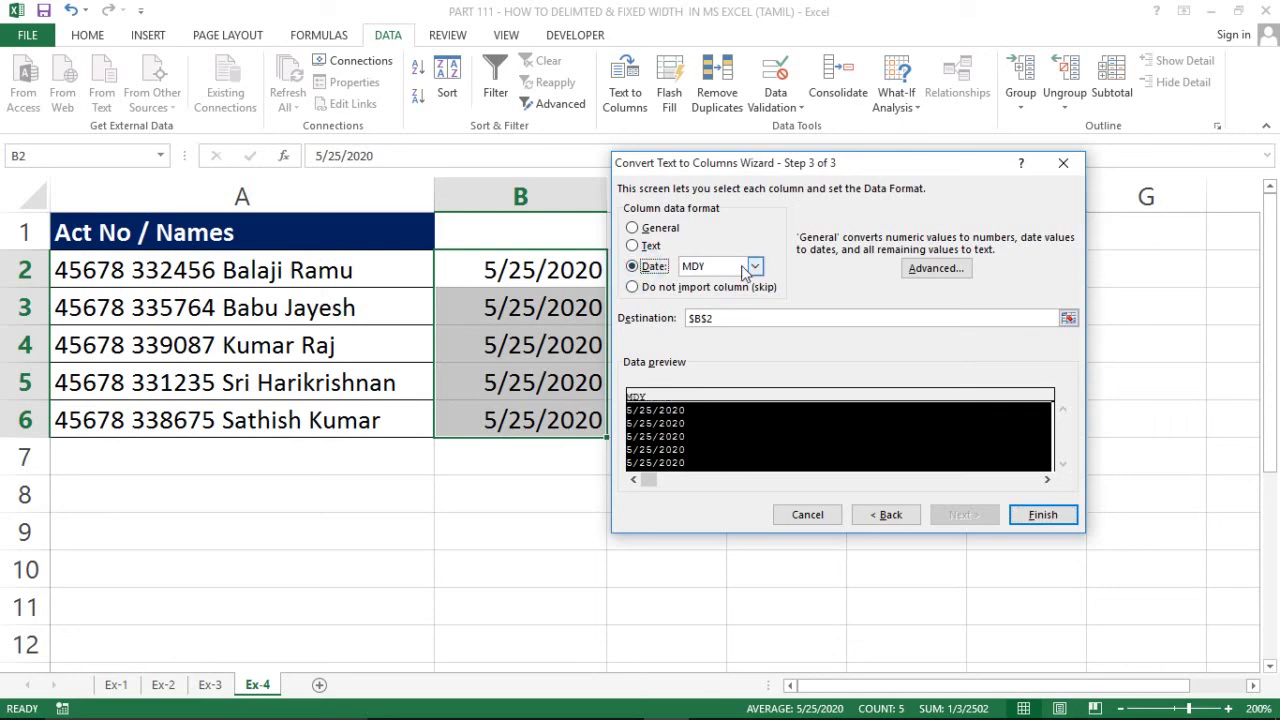
click(755, 267)
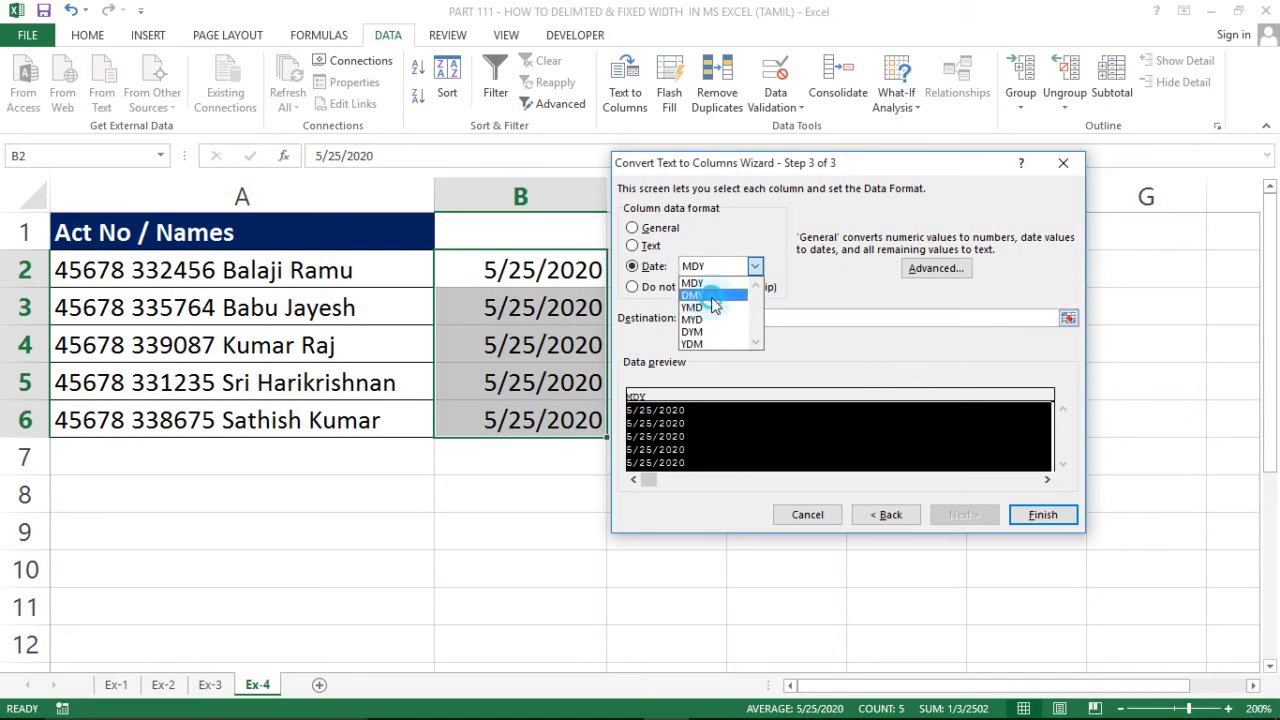
click(712, 298)
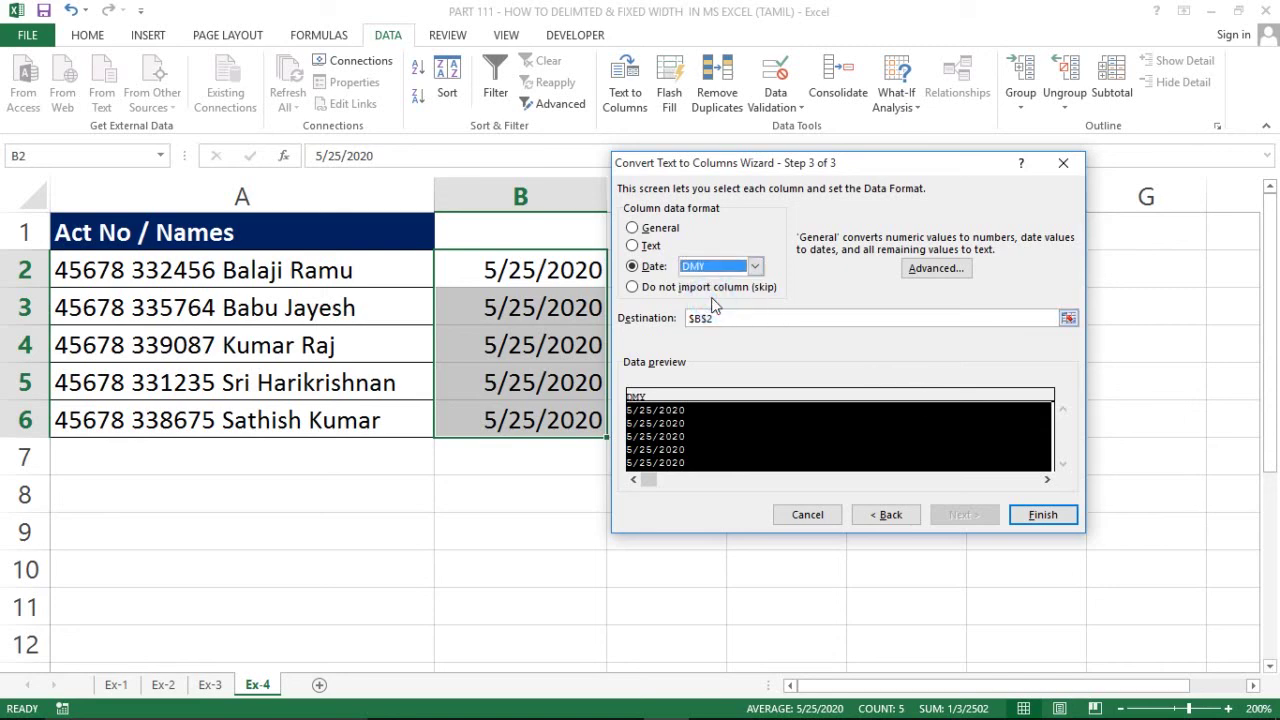
click(1055, 518)
click(537, 338)
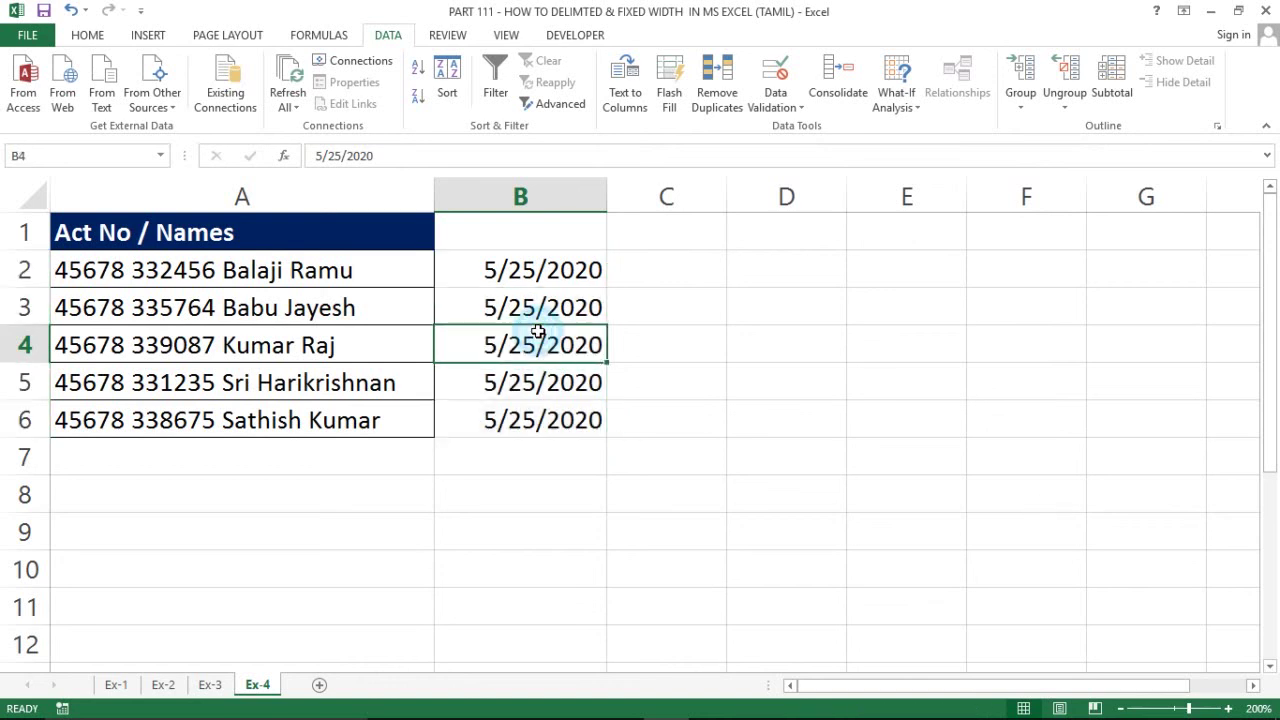
click(535, 270)
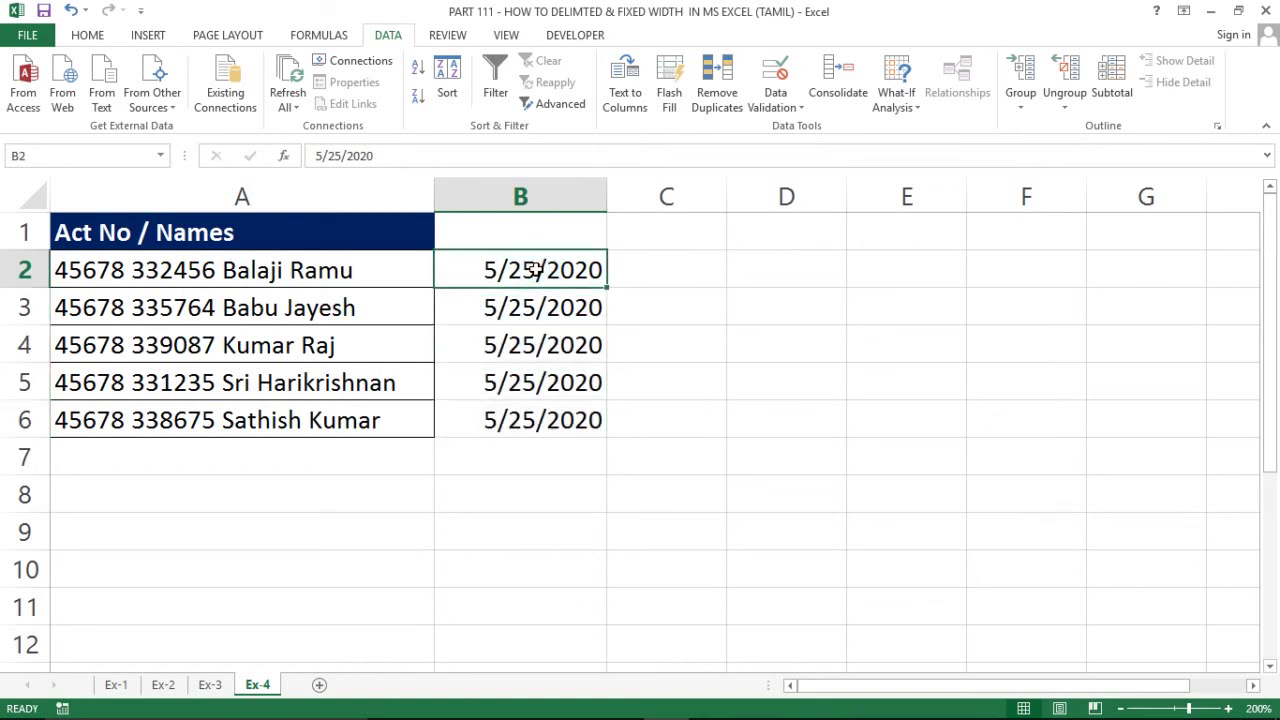
key(ctrl+shift+Down)
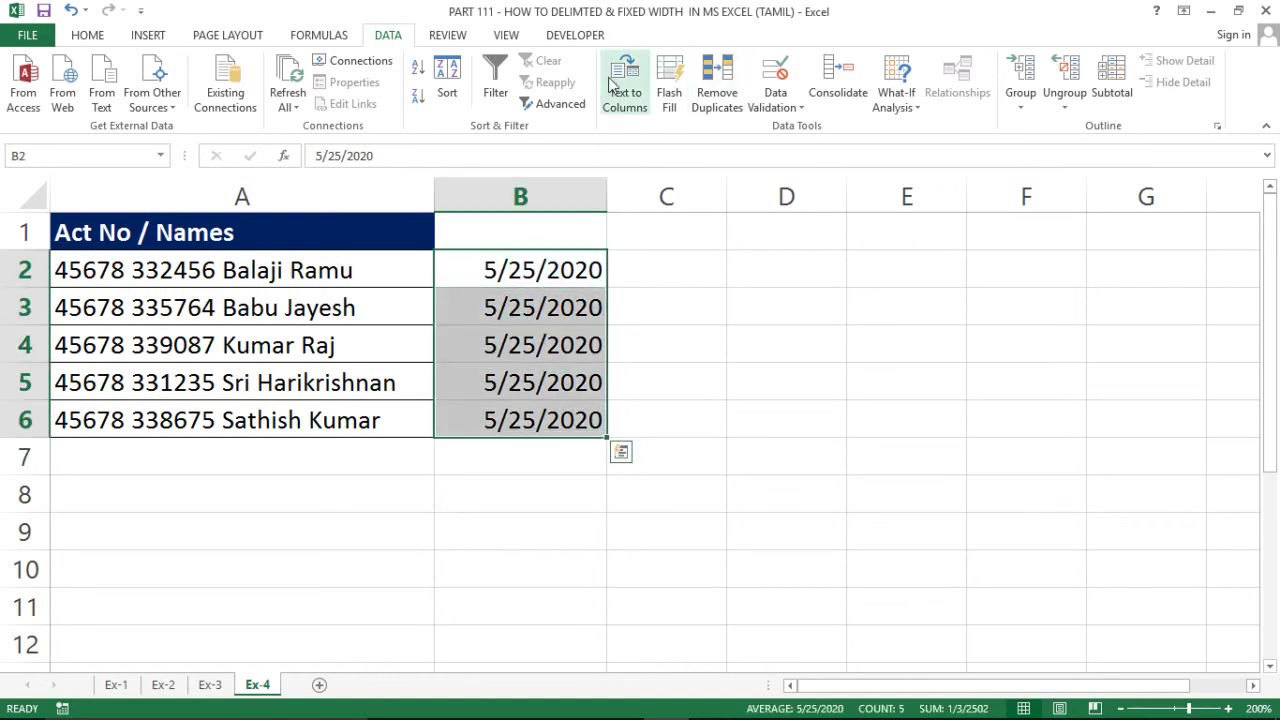
click(622, 86)
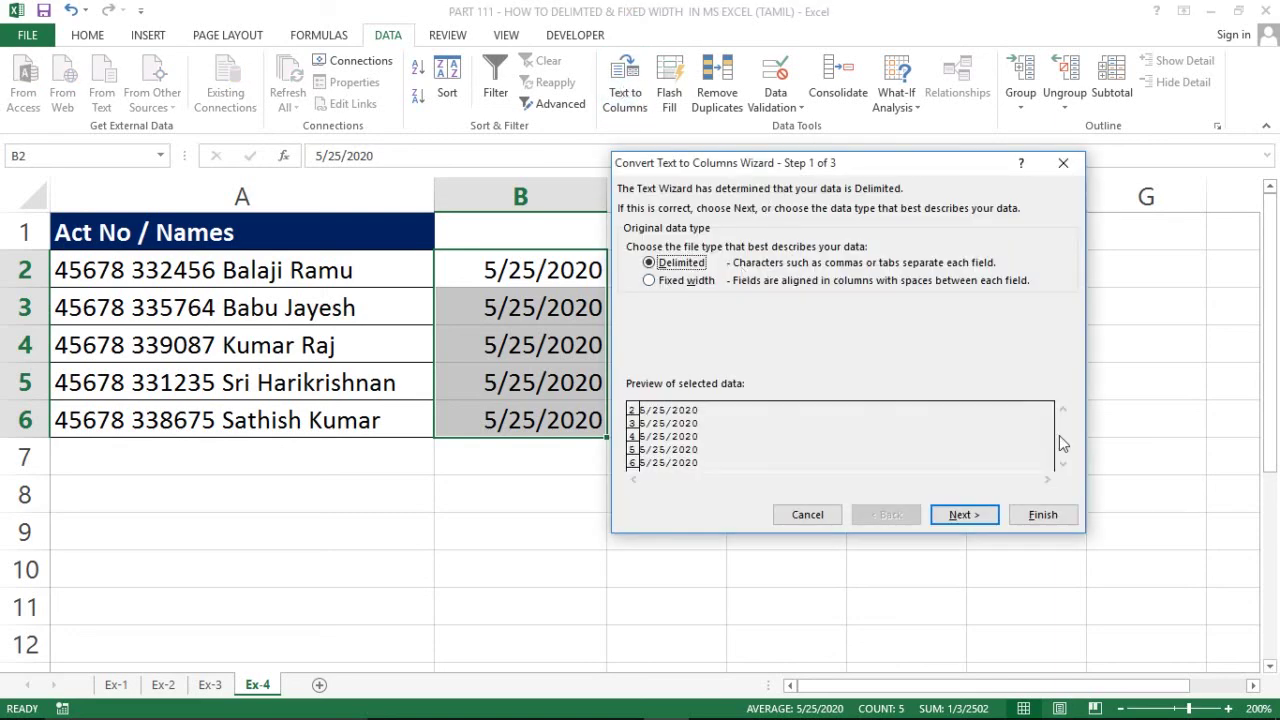
click(980, 515)
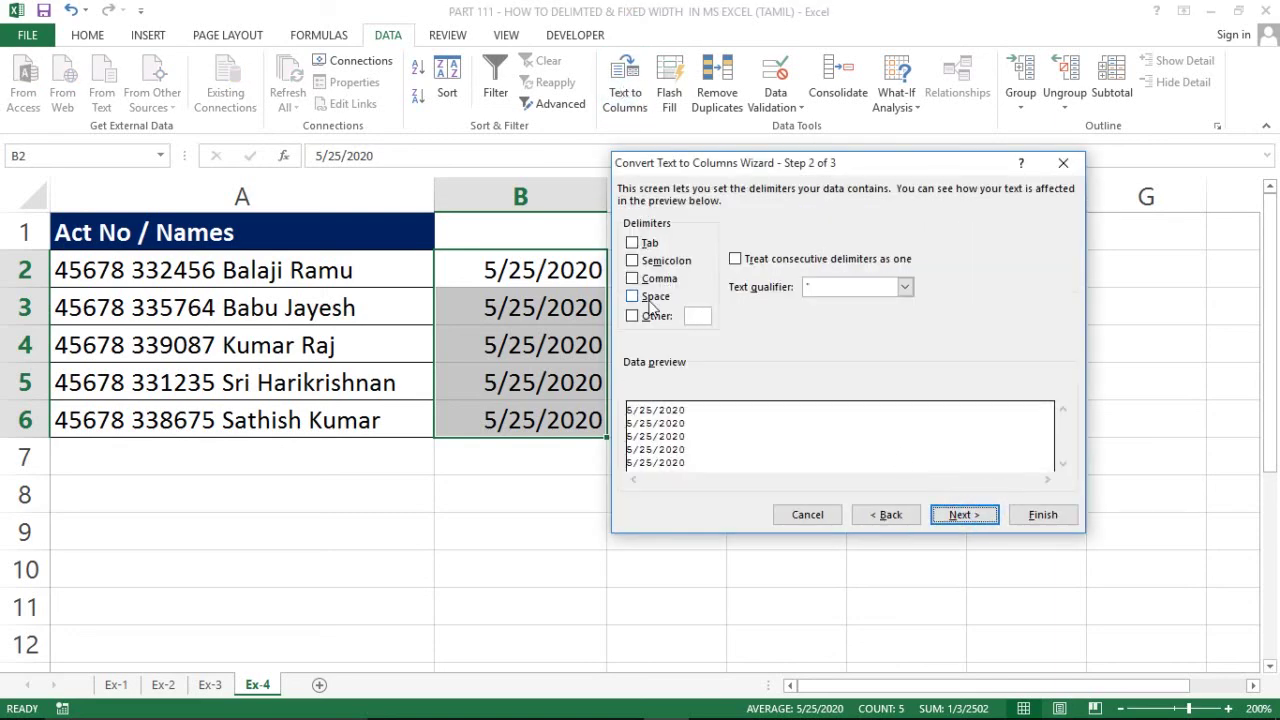
click(960, 515)
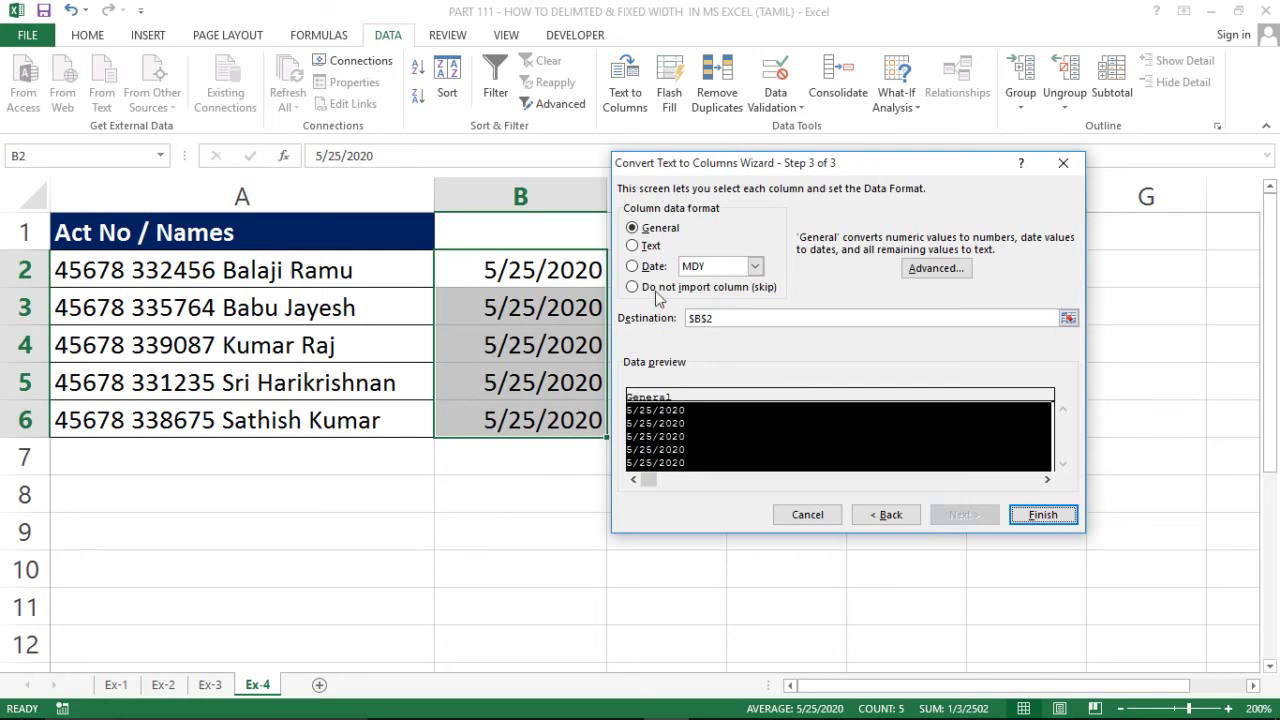
click(645, 266)
click(757, 266)
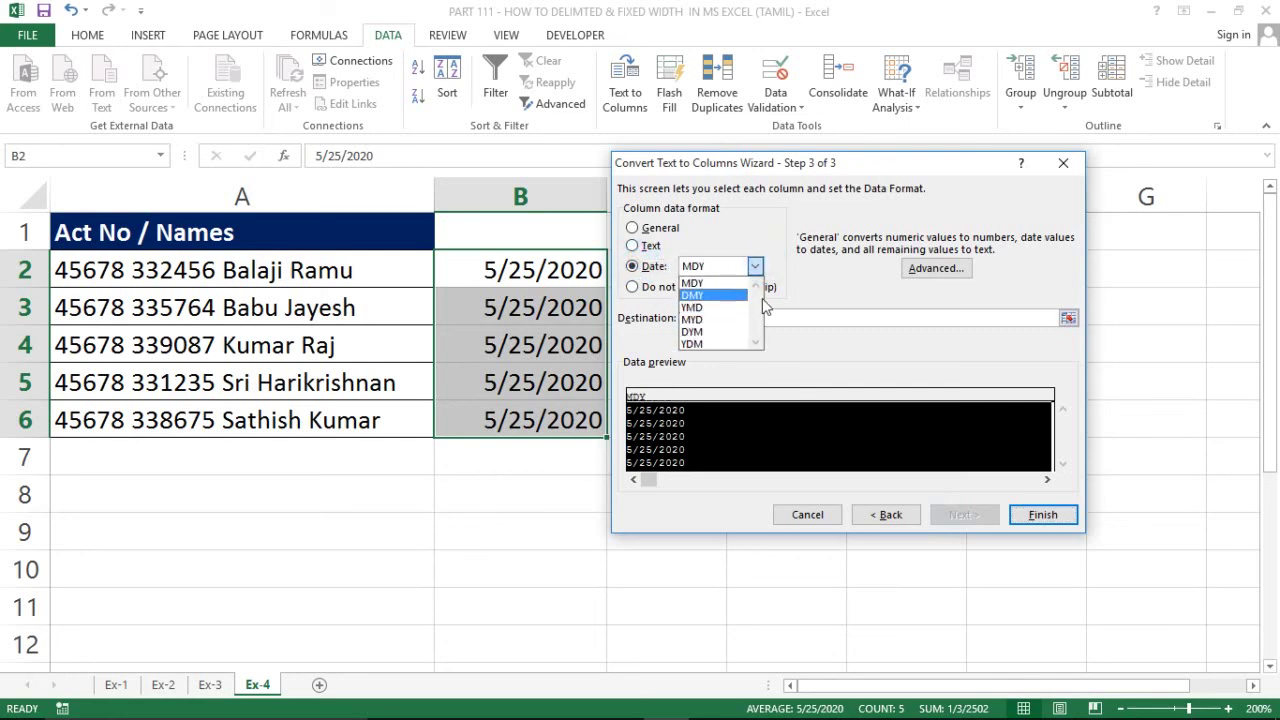
click(765, 300)
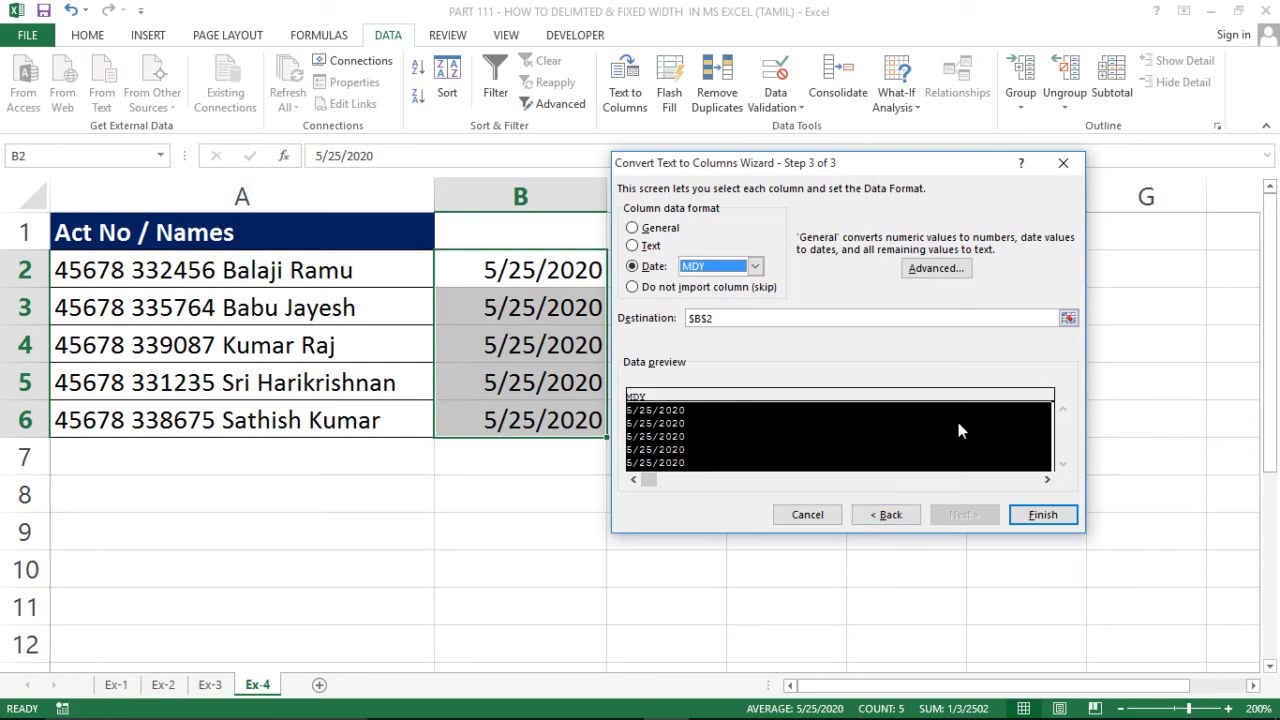
click(1063, 162)
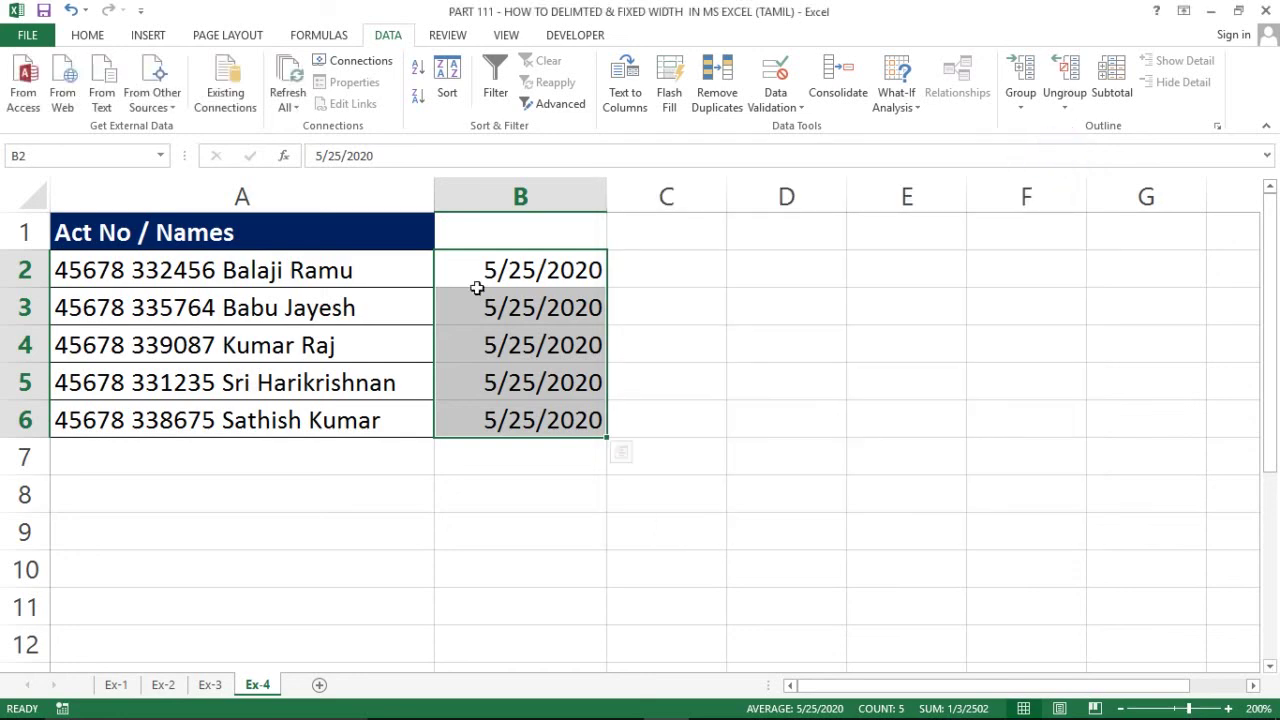
click(551, 198)
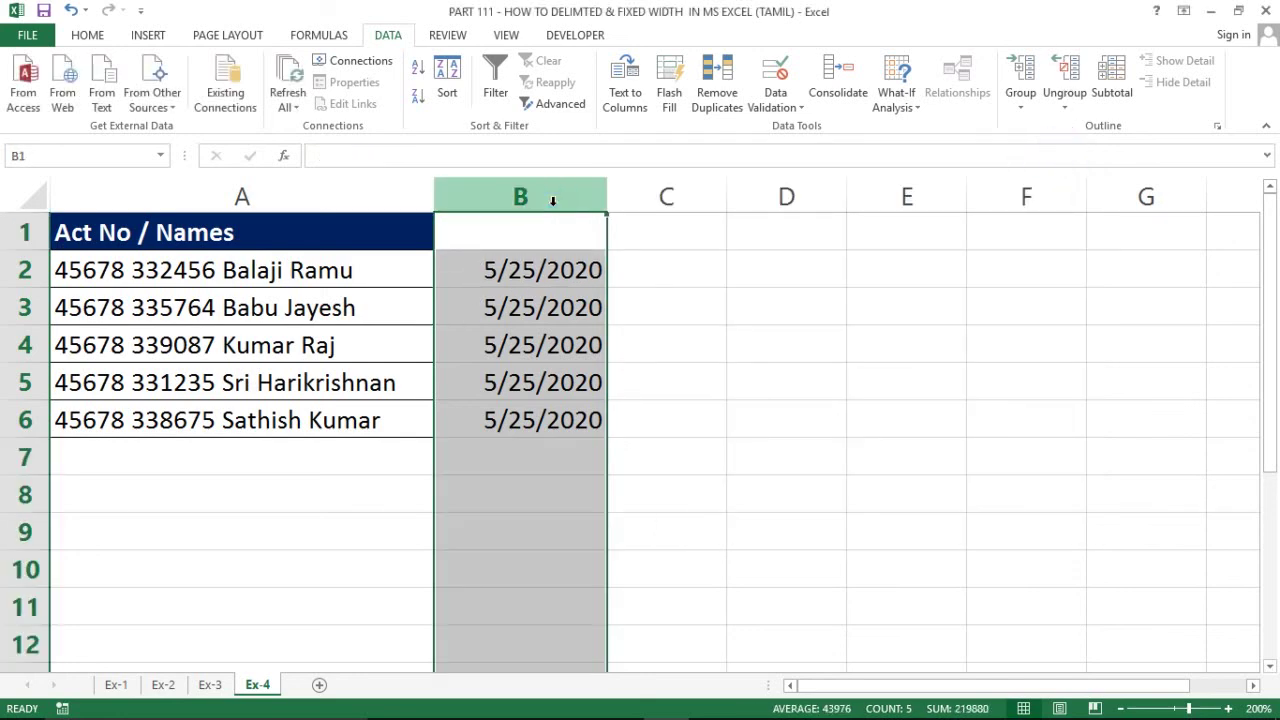
Delete the date column from Ex-4 and select the first account string in A2.
key(ctrl+minus)
click(402, 228)
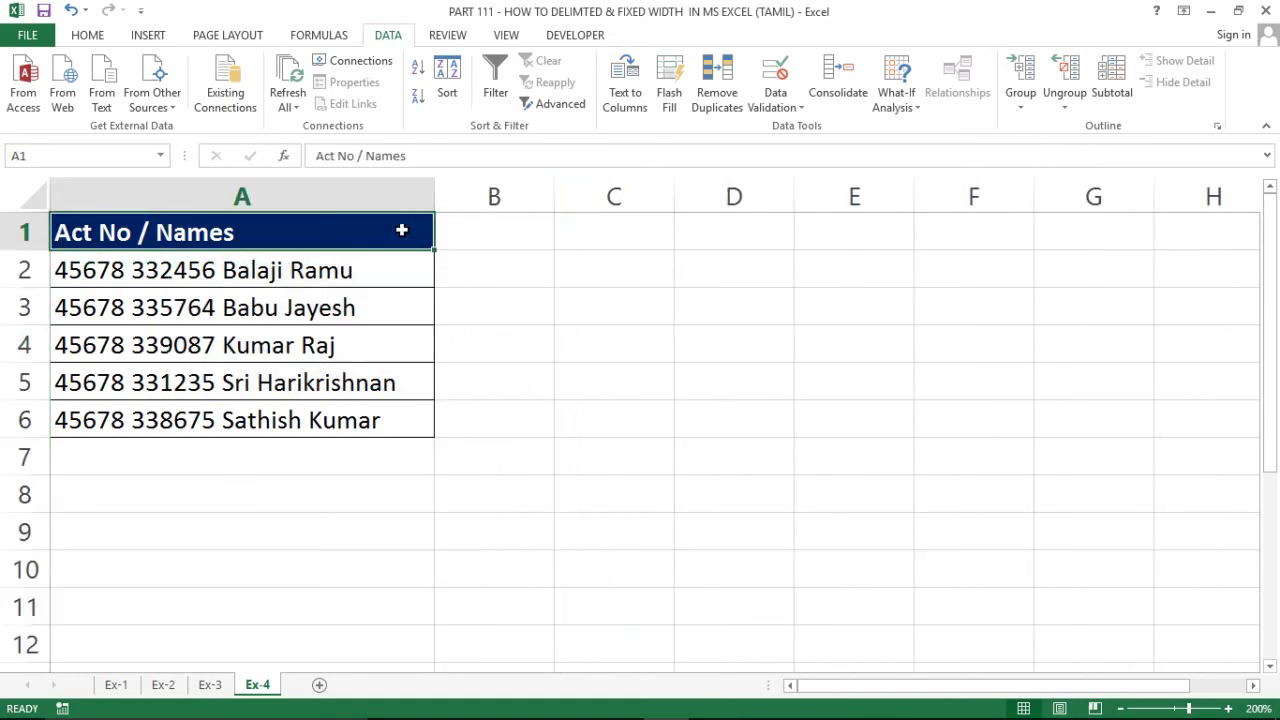
click(474, 257)
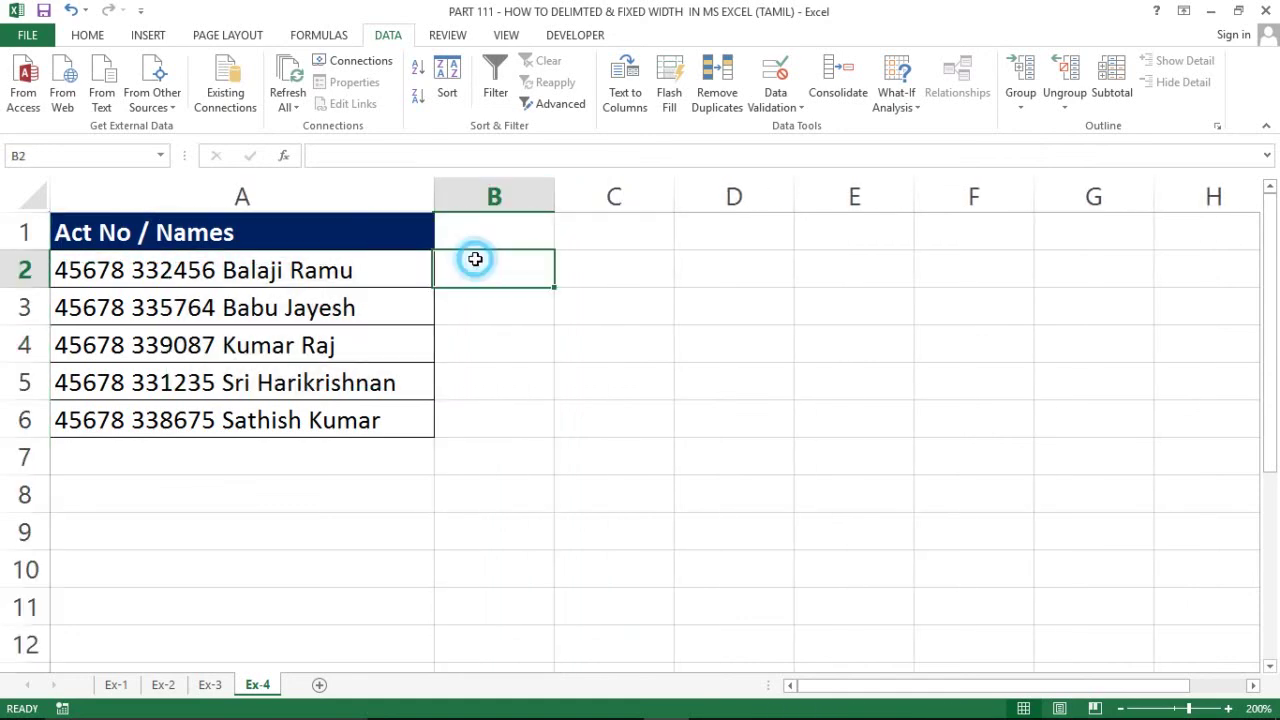
click(420, 254)
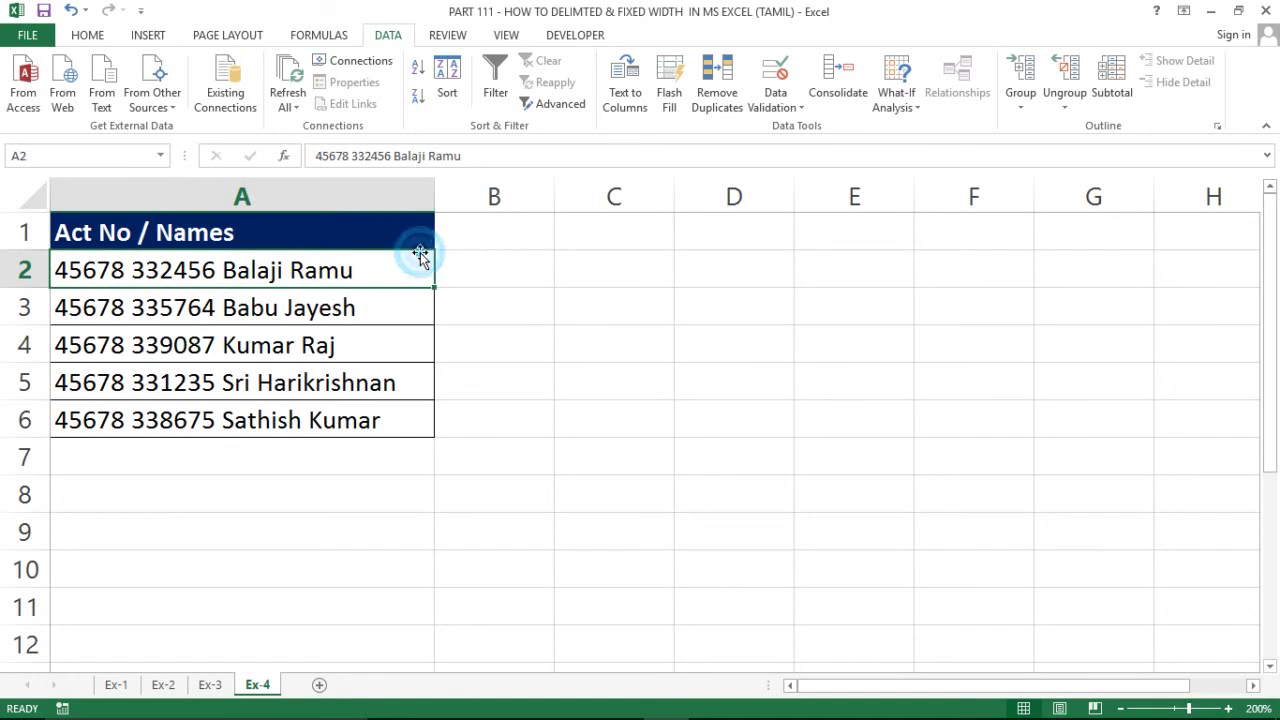
Open Text to Columns on the account strings, cancel it, then go to sheet Ex-3.
click(624, 108)
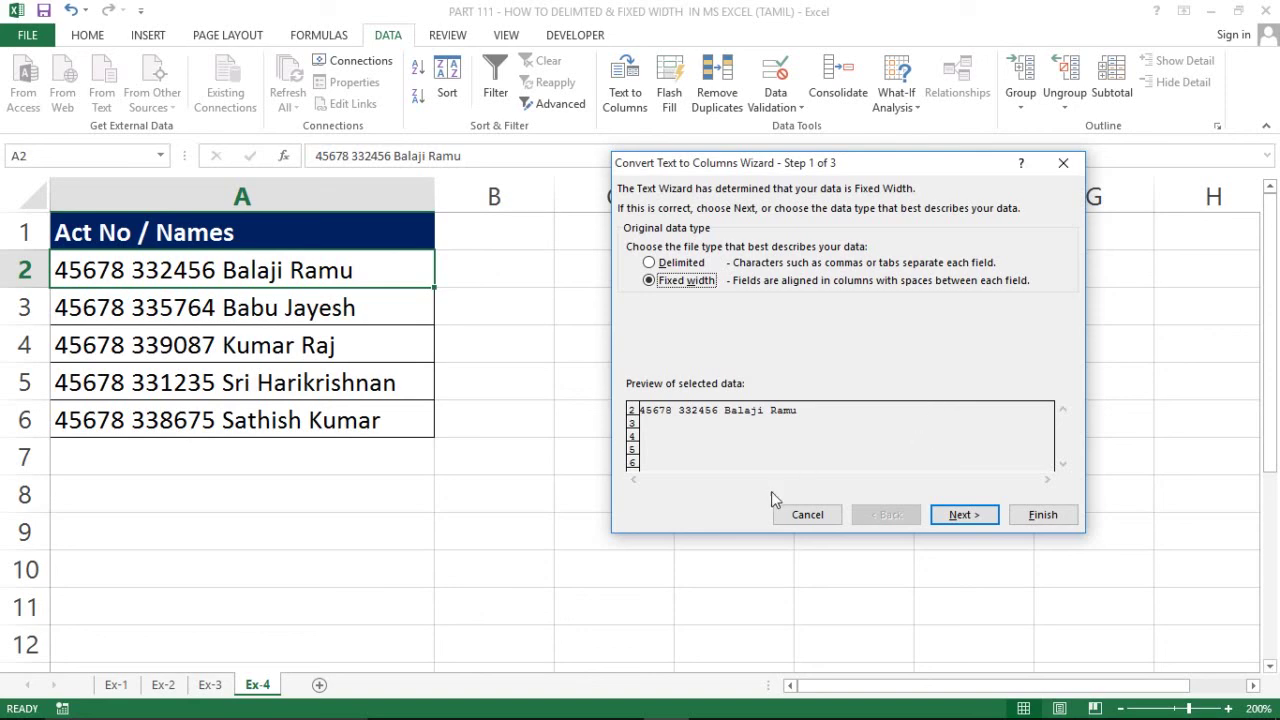
click(797, 516)
click(445, 256)
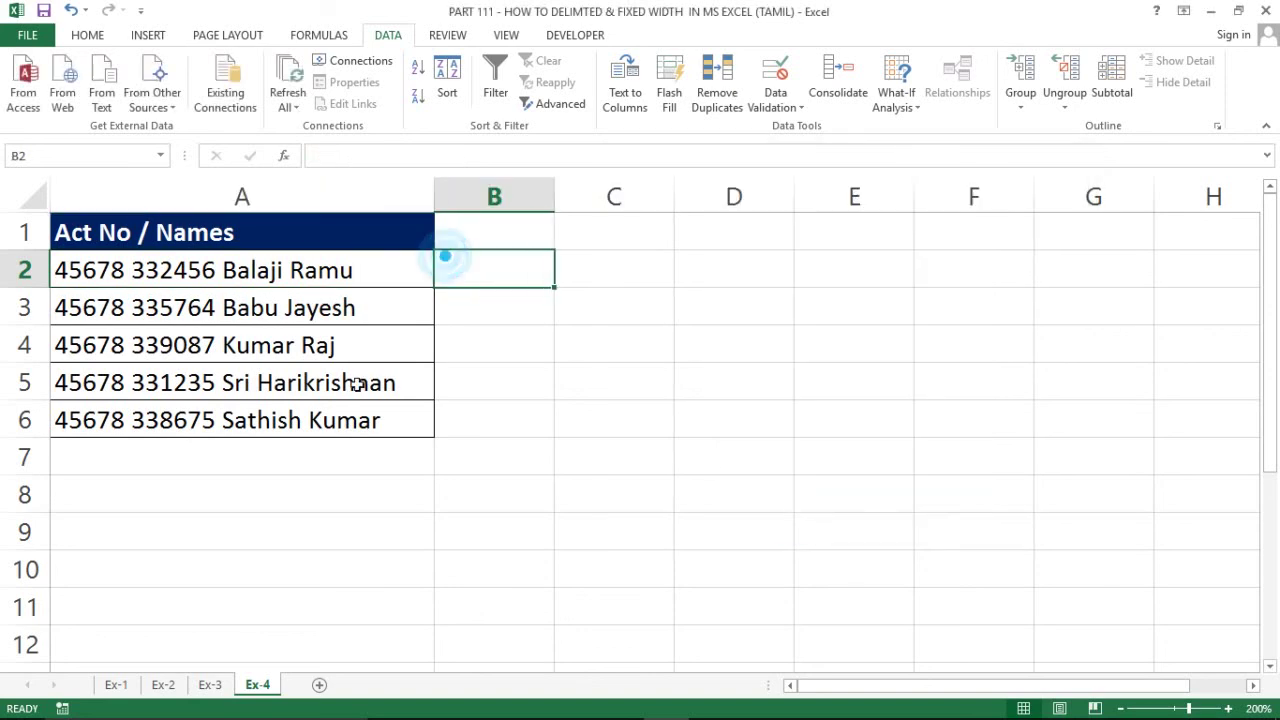
click(205, 684)
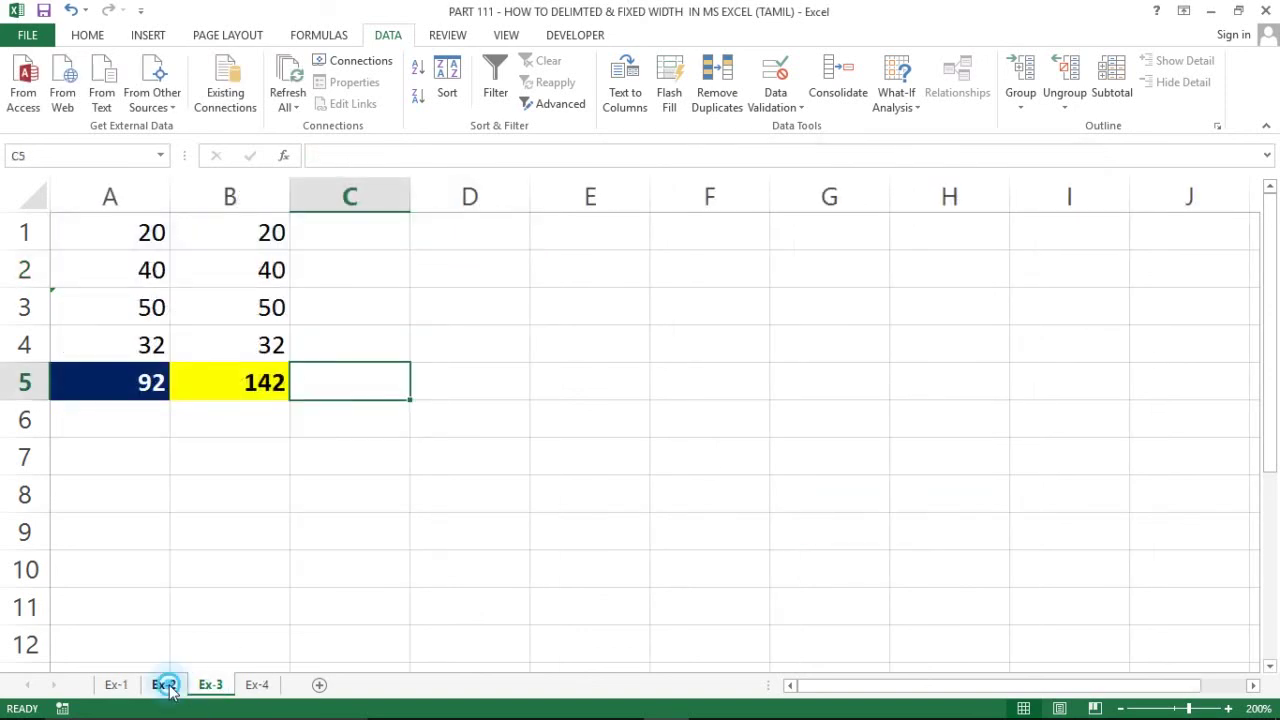
Move via Ex-2 to sheet Ex-1 and inspect the split prefix, number and name cells in row 2.
click(163, 684)
click(116, 684)
click(586, 277)
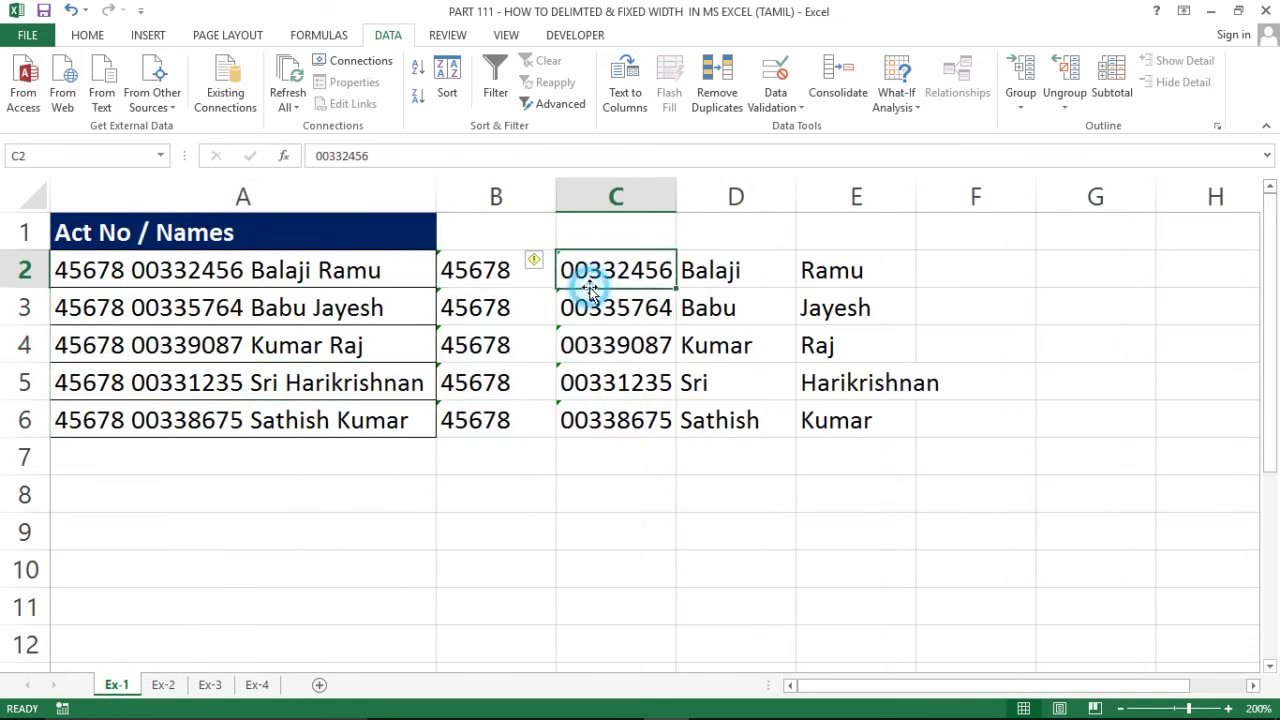
click(500, 275)
click(341, 268)
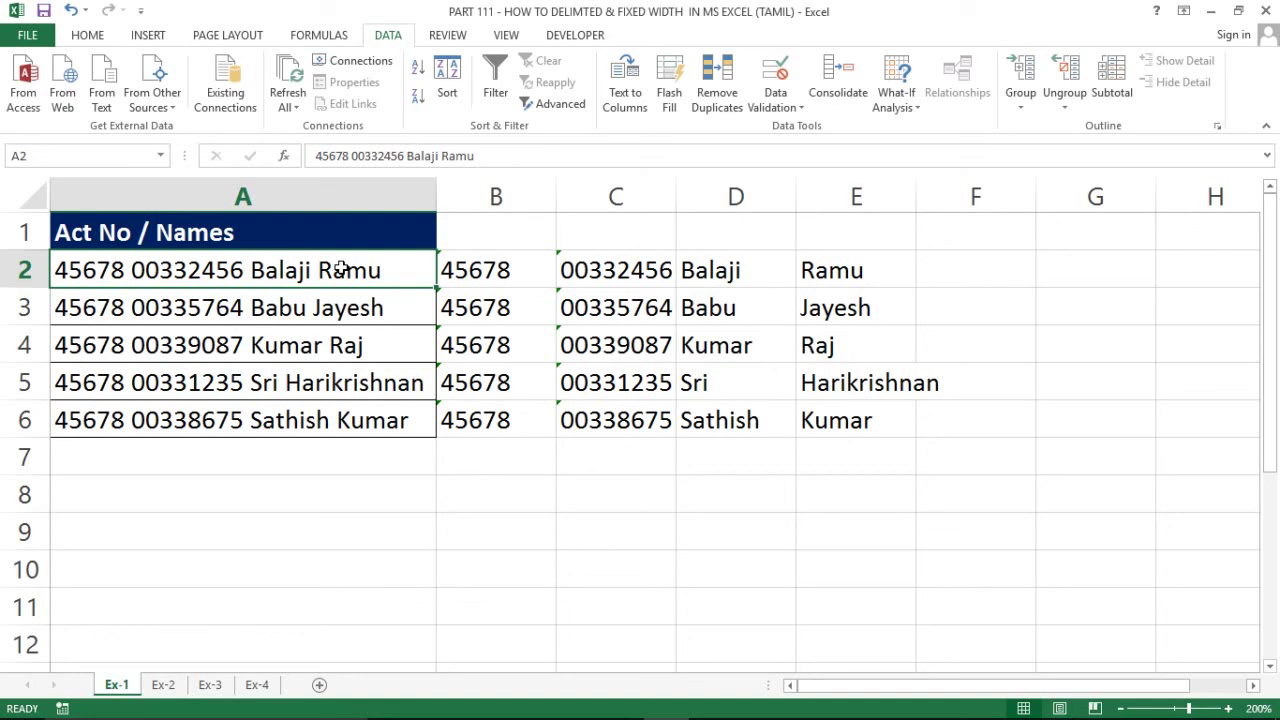
click(242, 230)
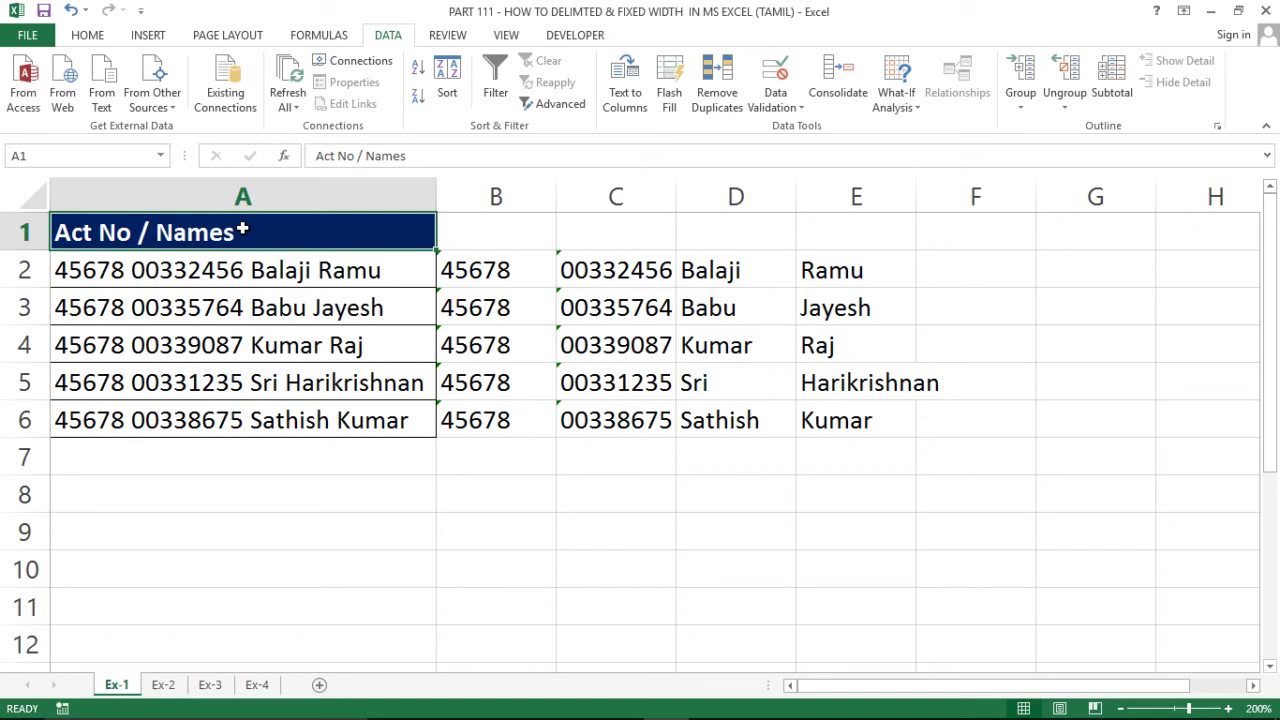
click(240, 532)
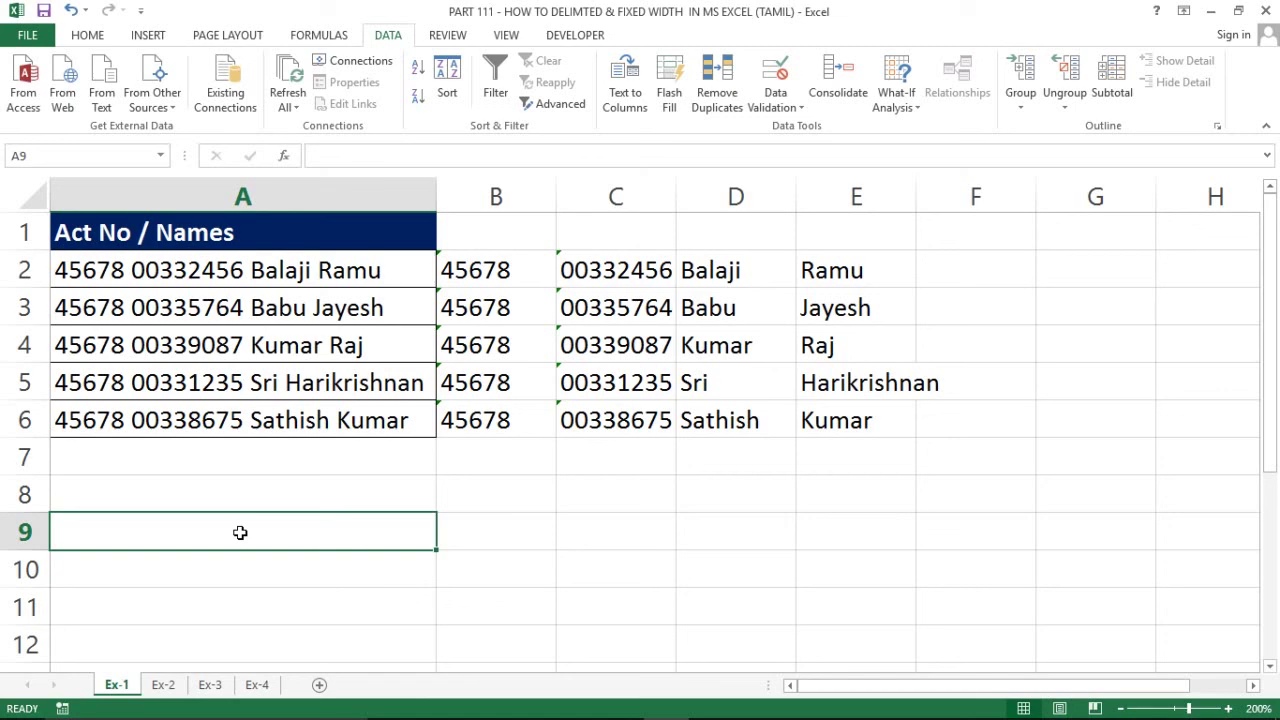
click(398, 467)
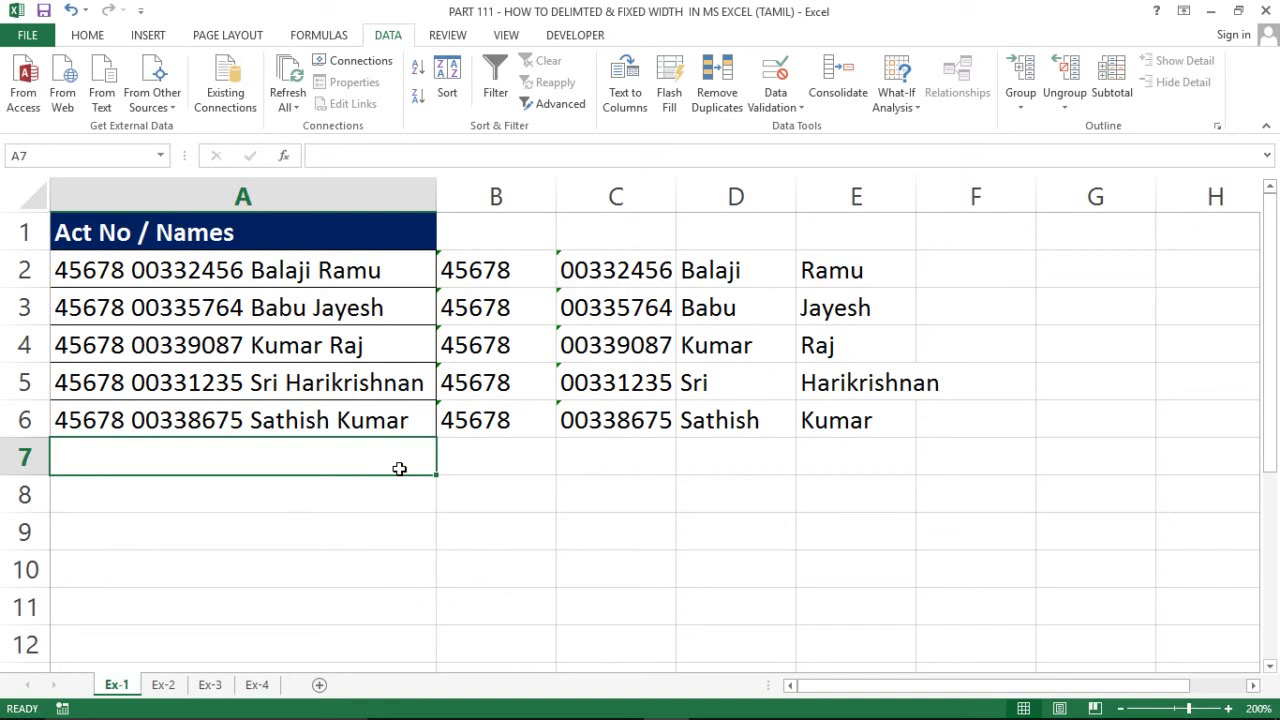
click(622, 452)
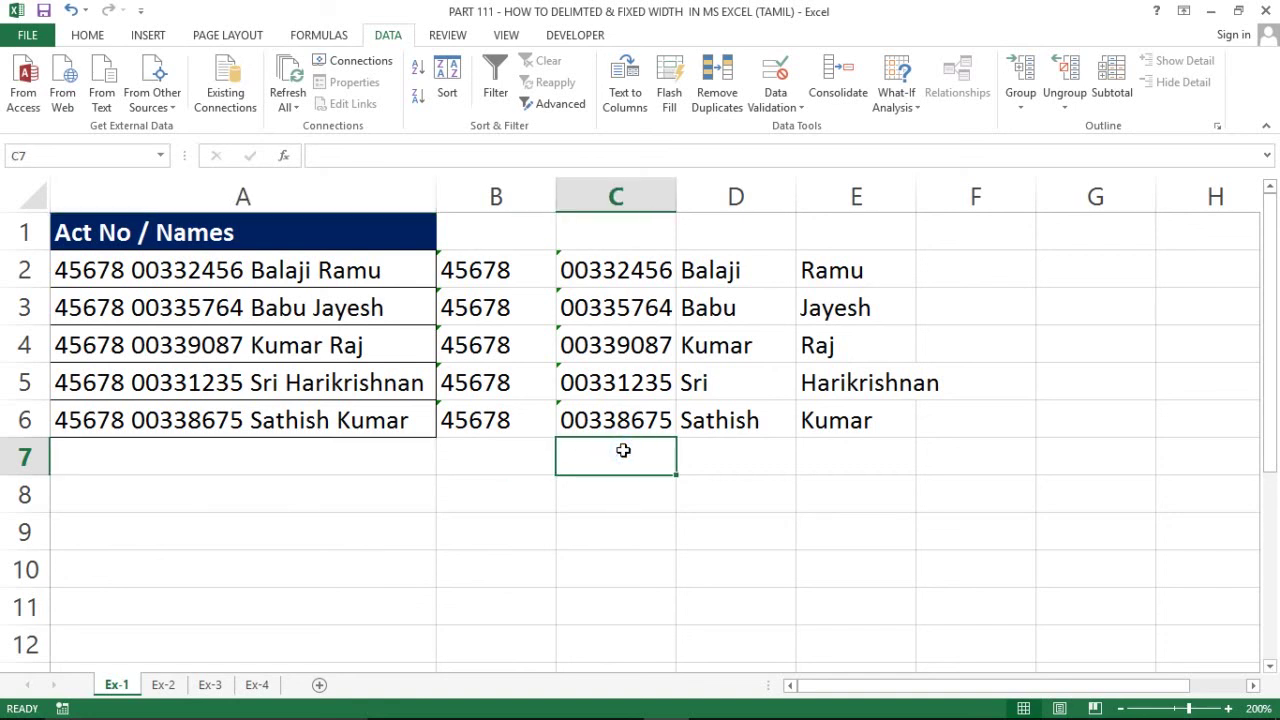
click(463, 554)
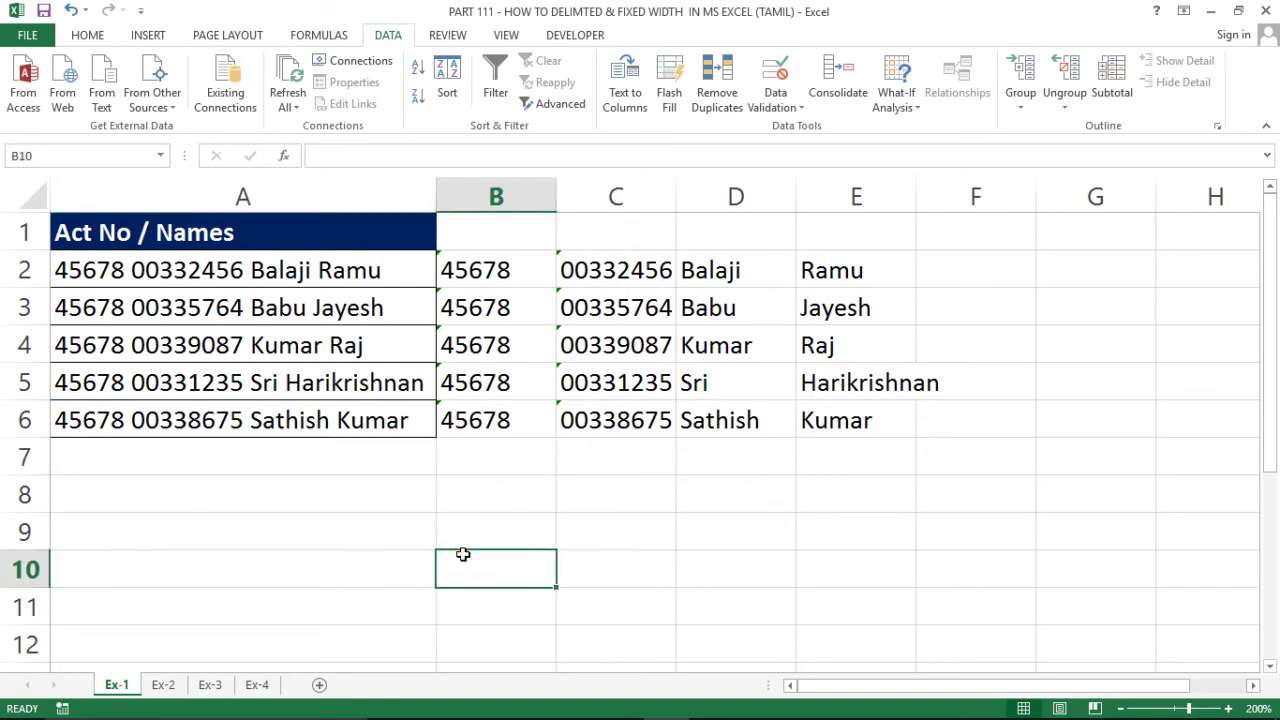
click(752, 466)
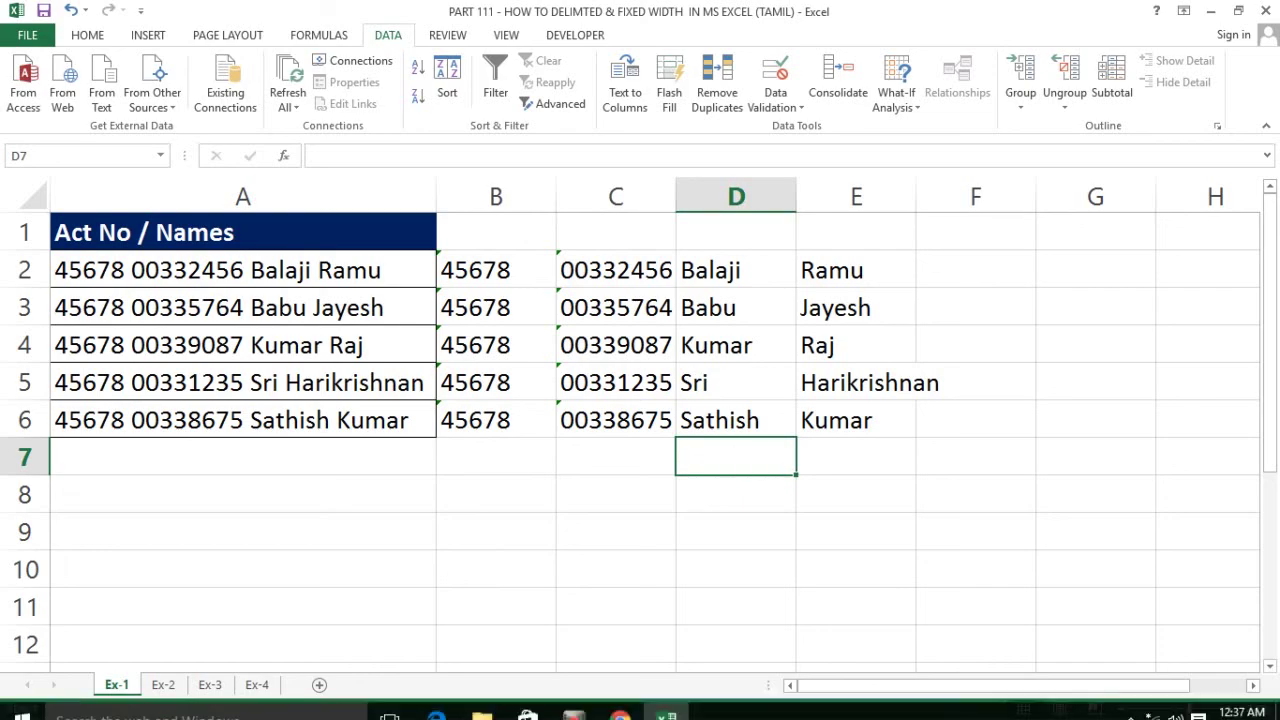